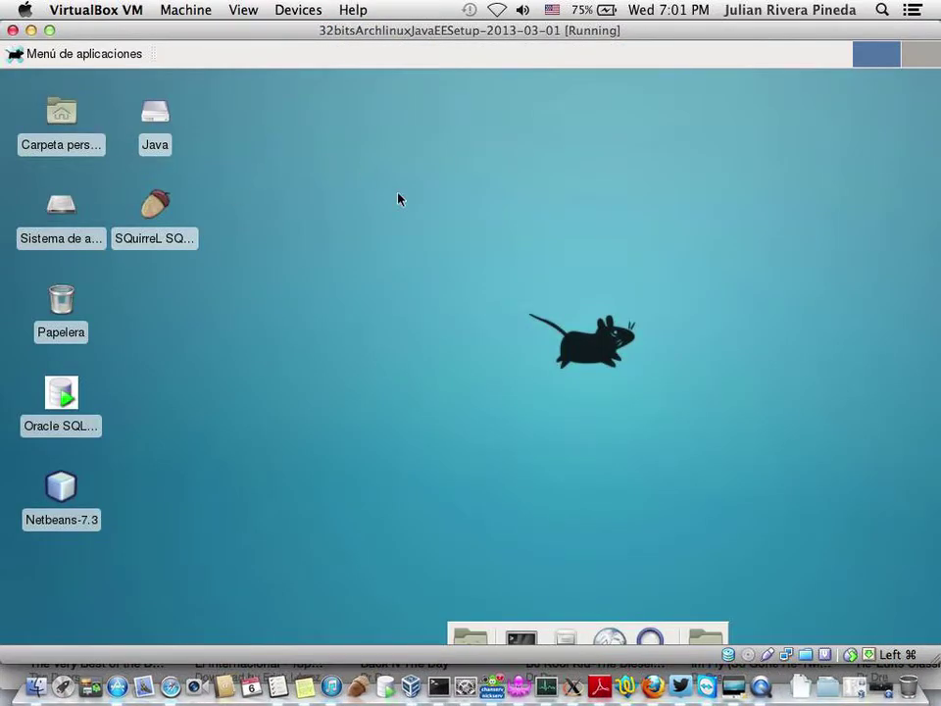
# - Switch the virtual machine to full screen and close the stray terminal and home-folder windows
pyautogui.press('super+f')
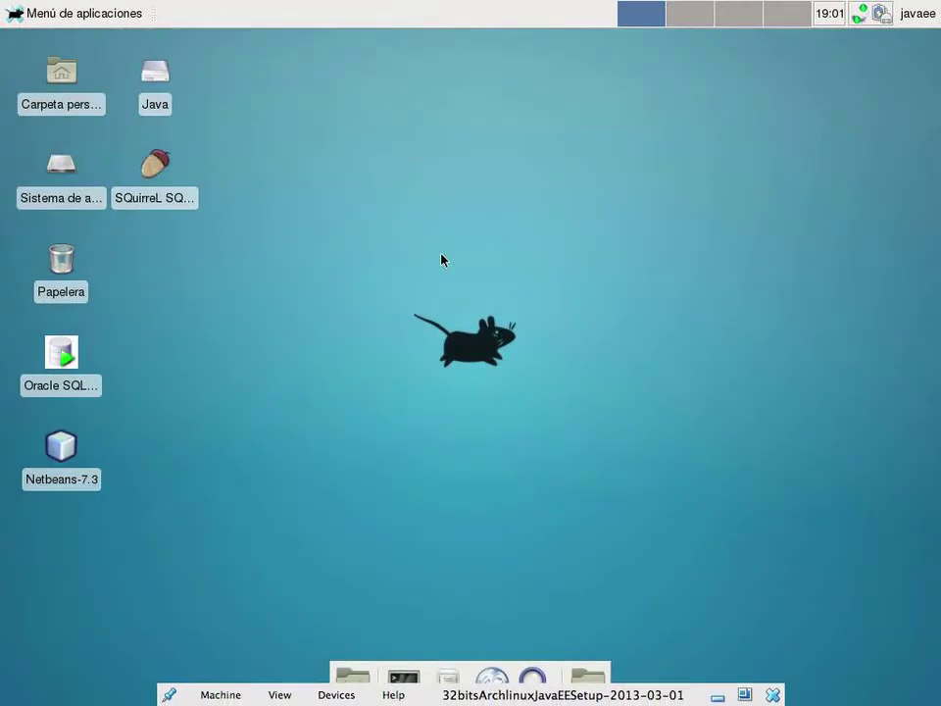
pyautogui.click(403, 684)
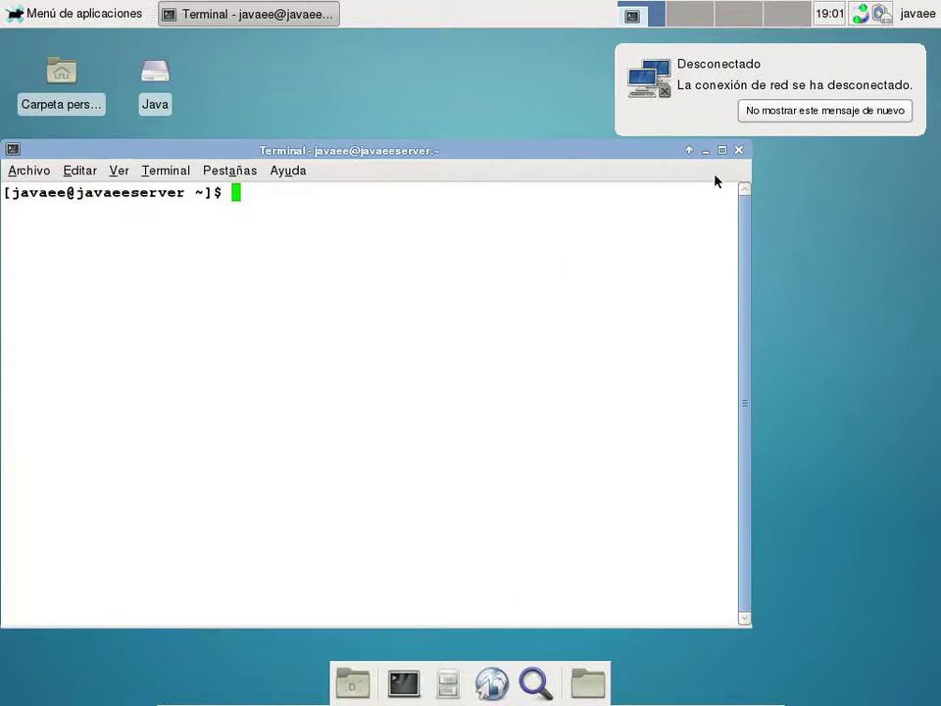
pyautogui.click(738, 151)
pyautogui.click(448, 683)
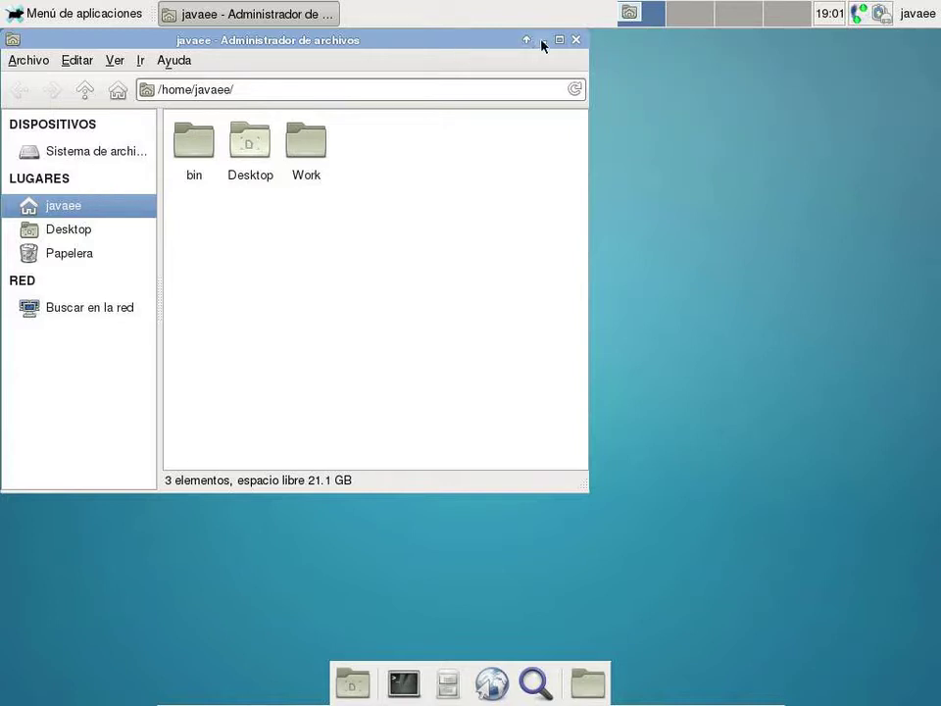
pyautogui.click(565, 43)
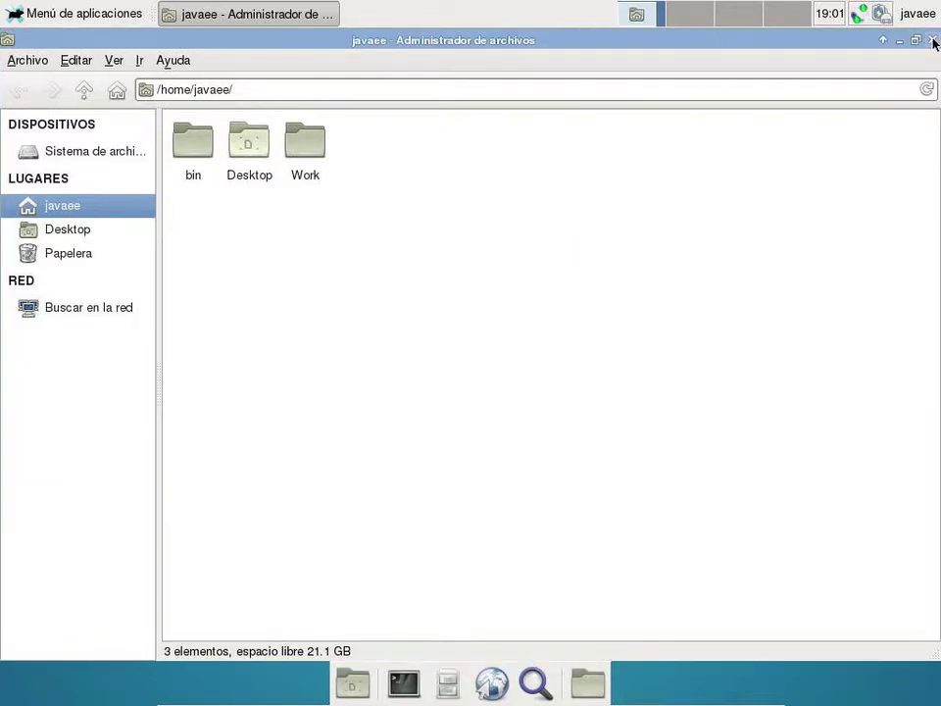
pyautogui.click(920, 43)
# - Copy jdk-6u43-linux-i586.bin from the Java/installers folder
pyautogui.doubleClick(153, 98)
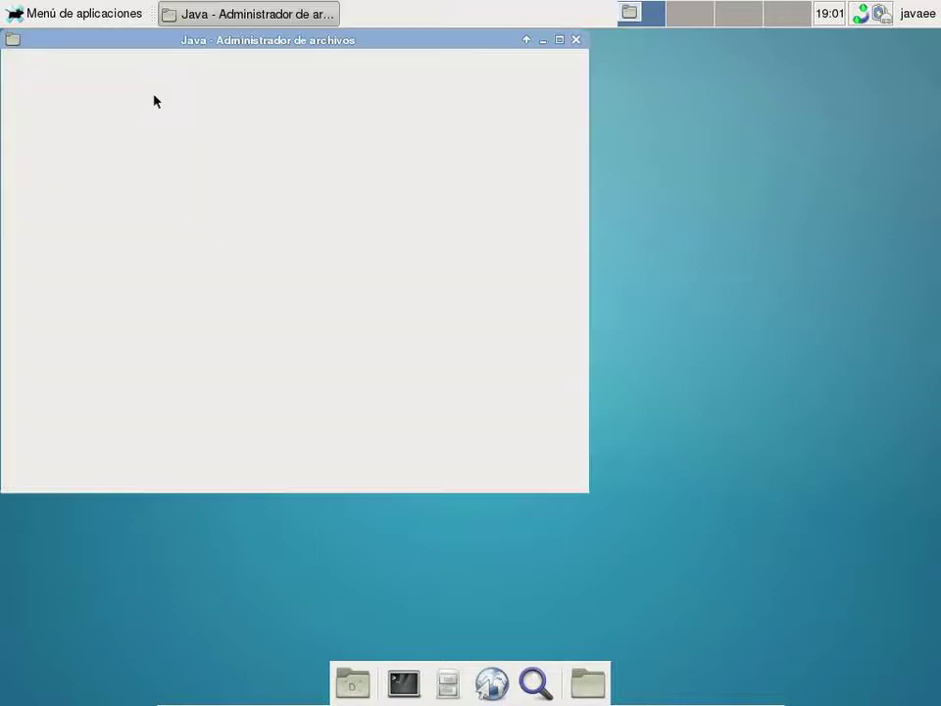
pyautogui.doubleClick(317, 251)
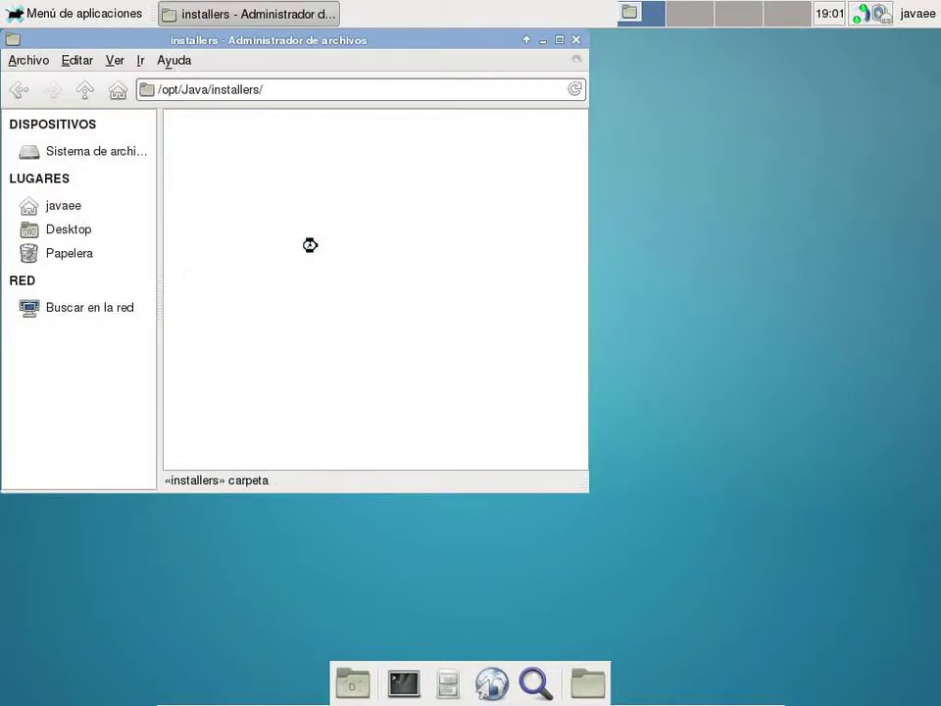
pyautogui.scroll(-2, 327, 270)
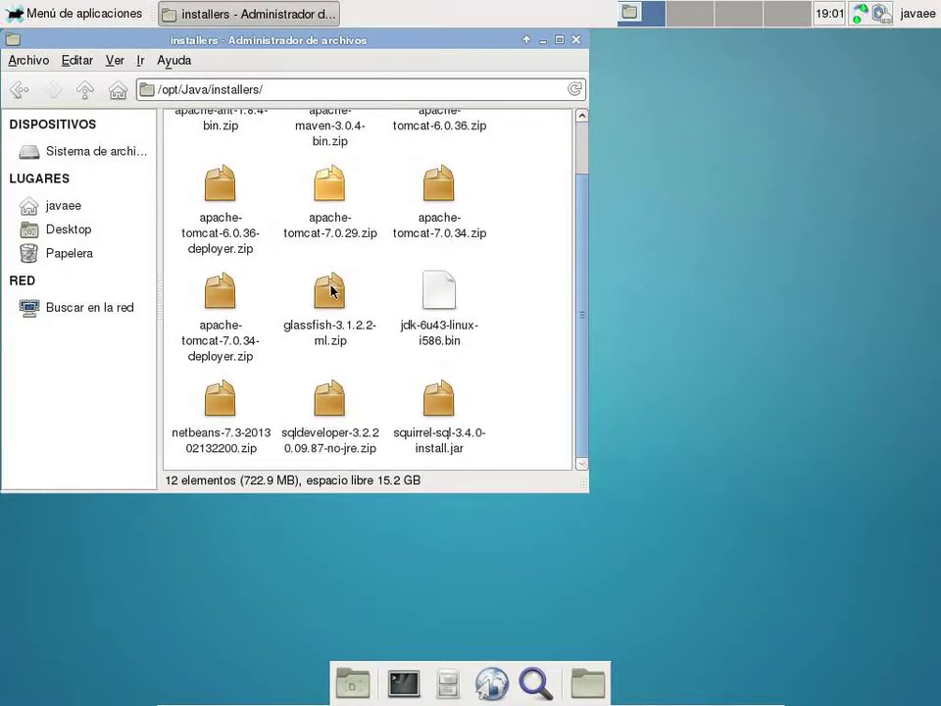
pyautogui.click(445, 315)
pyautogui.rightClick(445, 315)
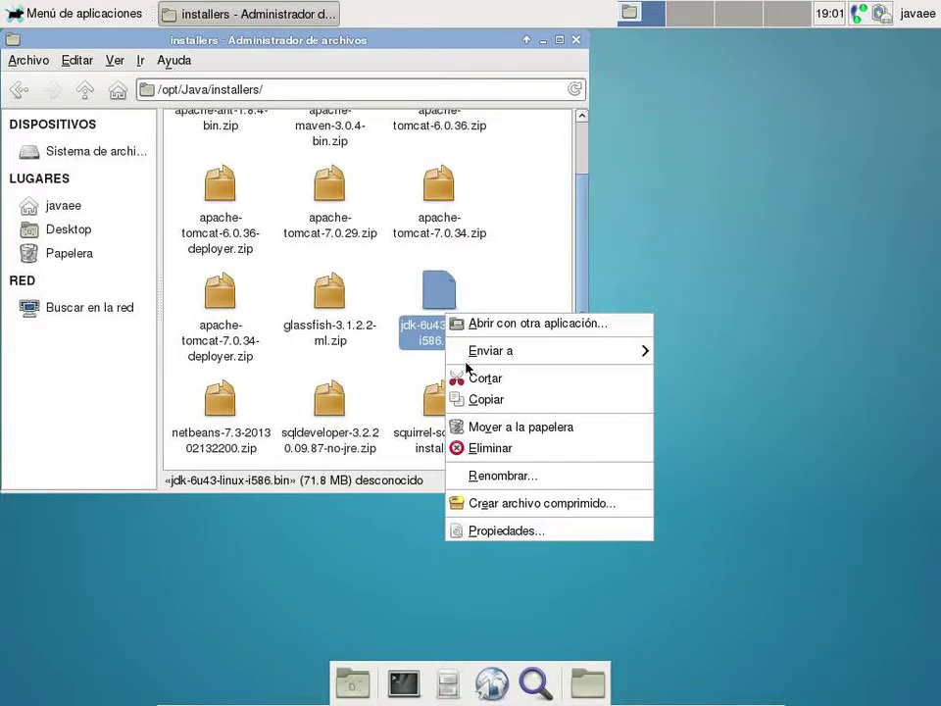
pyautogui.click(507, 407)
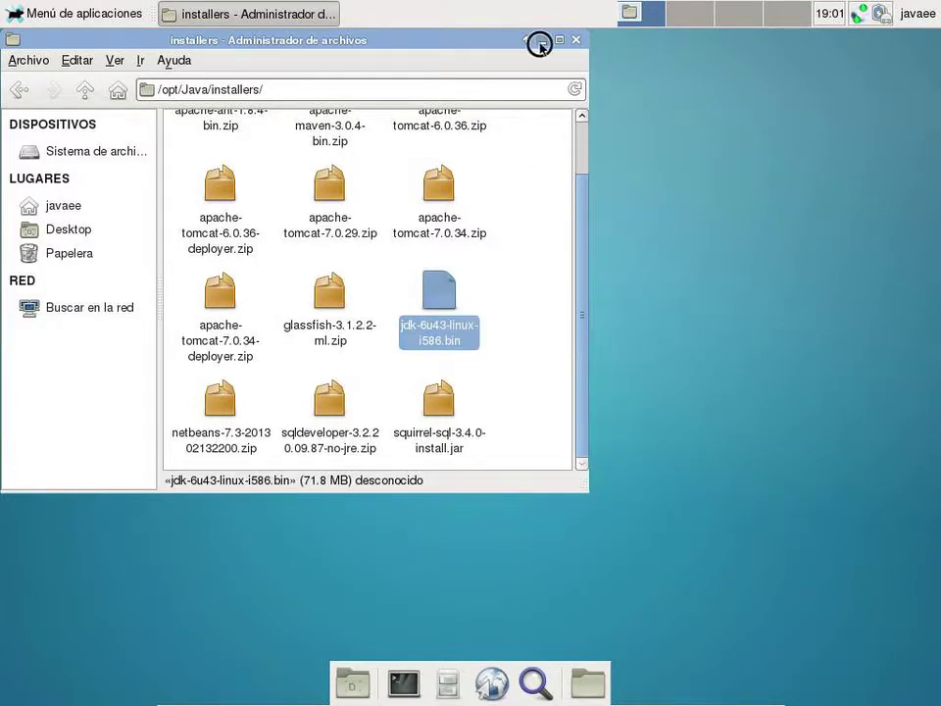
pyautogui.click(541, 41)
# - Create a new desktop folder named Trabajo
pyautogui.rightClick(373, 164)
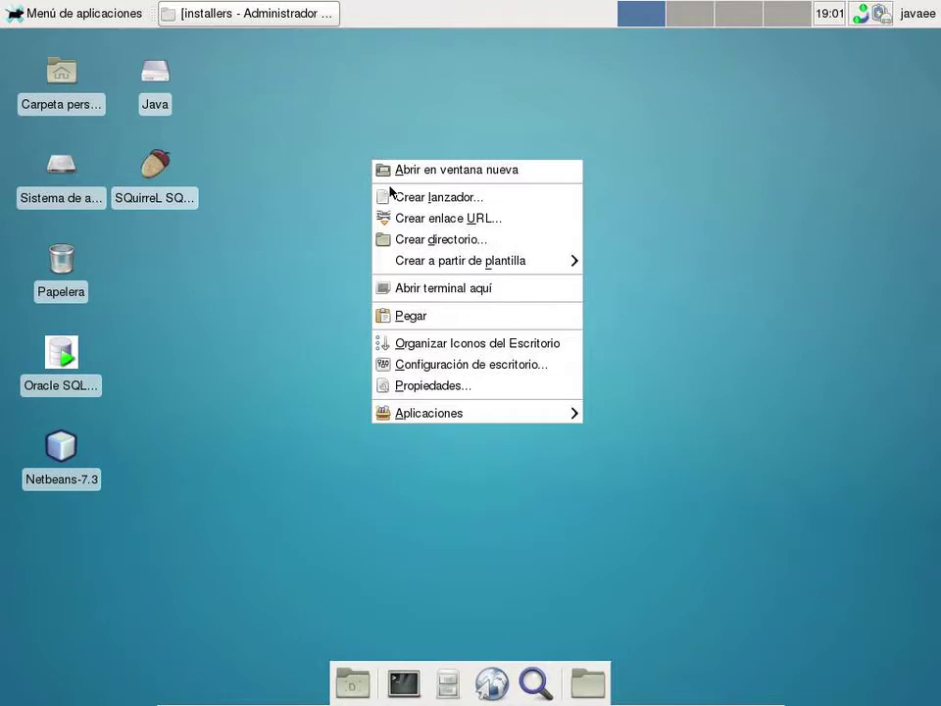
pyautogui.click(403, 244)
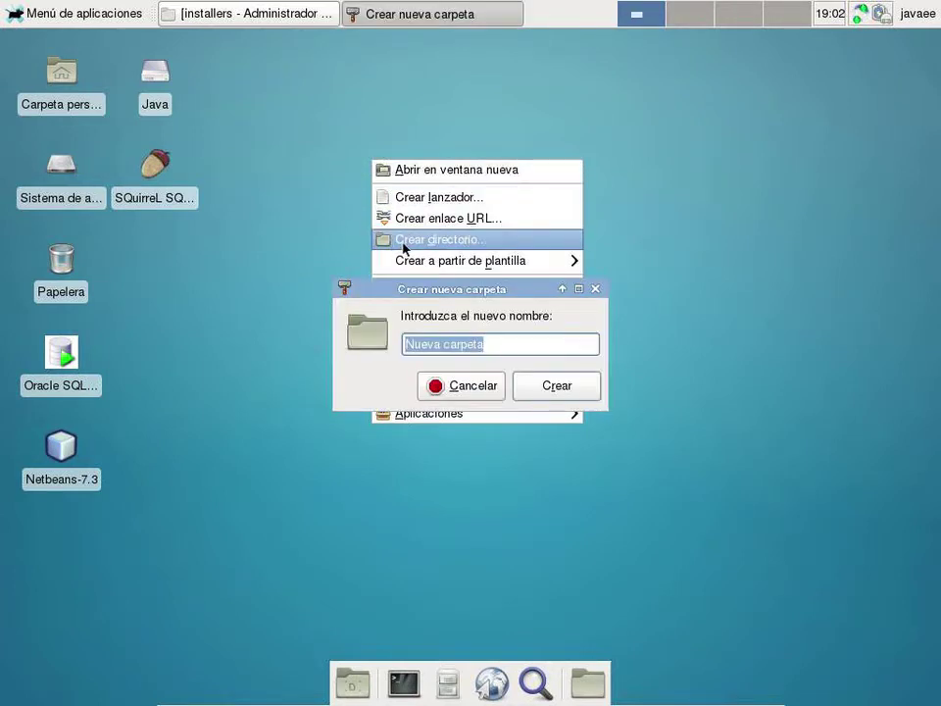
pyautogui.write('Trabaj')
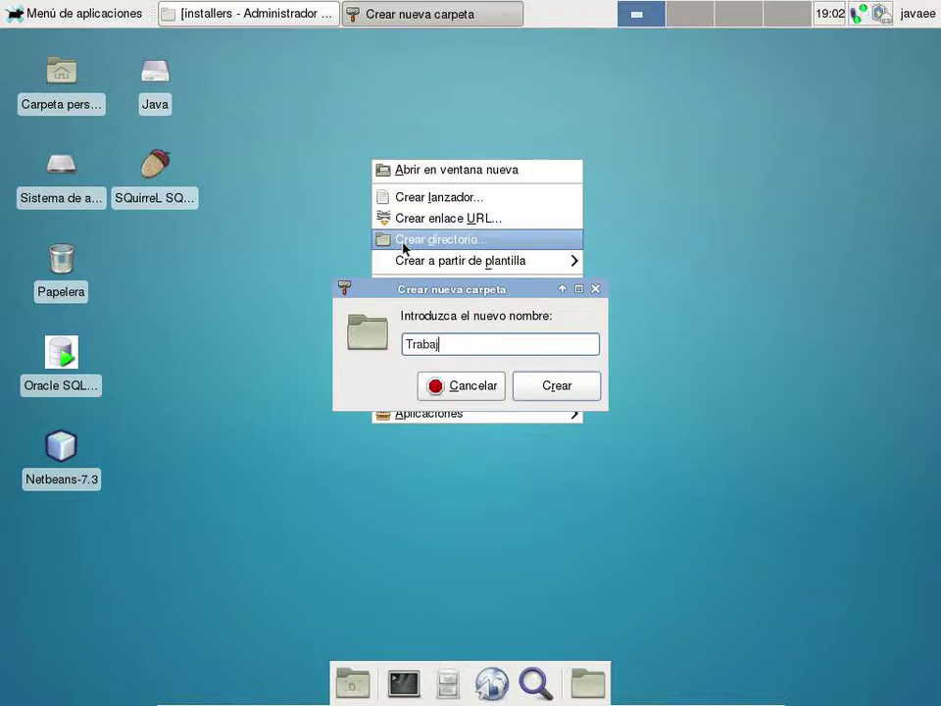
pyautogui.press('Return')
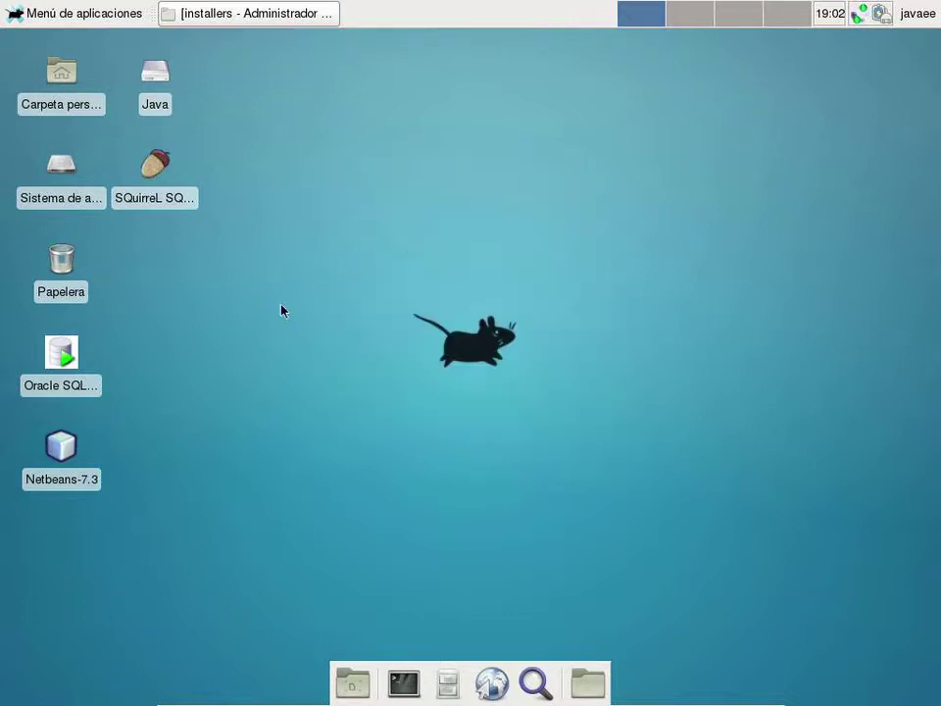
# - Paste the copied JDK installer into the Trabajo folder
pyautogui.doubleClick(59, 540)
pyautogui.rightClick(336, 191)
pyautogui.click(358, 244)
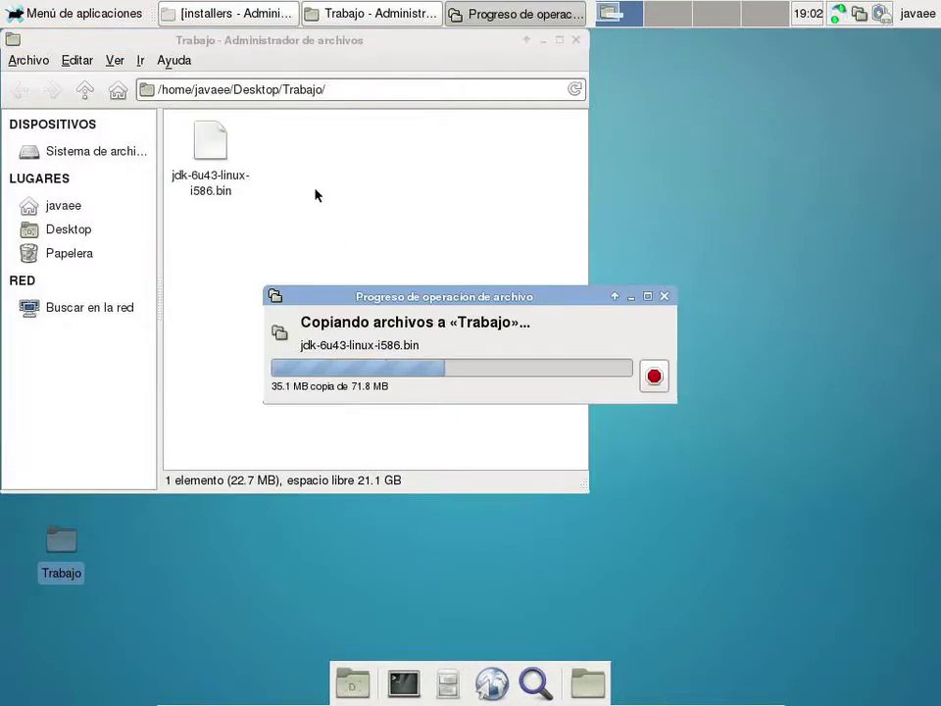
pyautogui.rightClick(317, 193)
# - From a terminal in Trabajo, run chmod a+x on jdk-6u43-linux-i586.bin and launch it
pyautogui.click(340, 276)
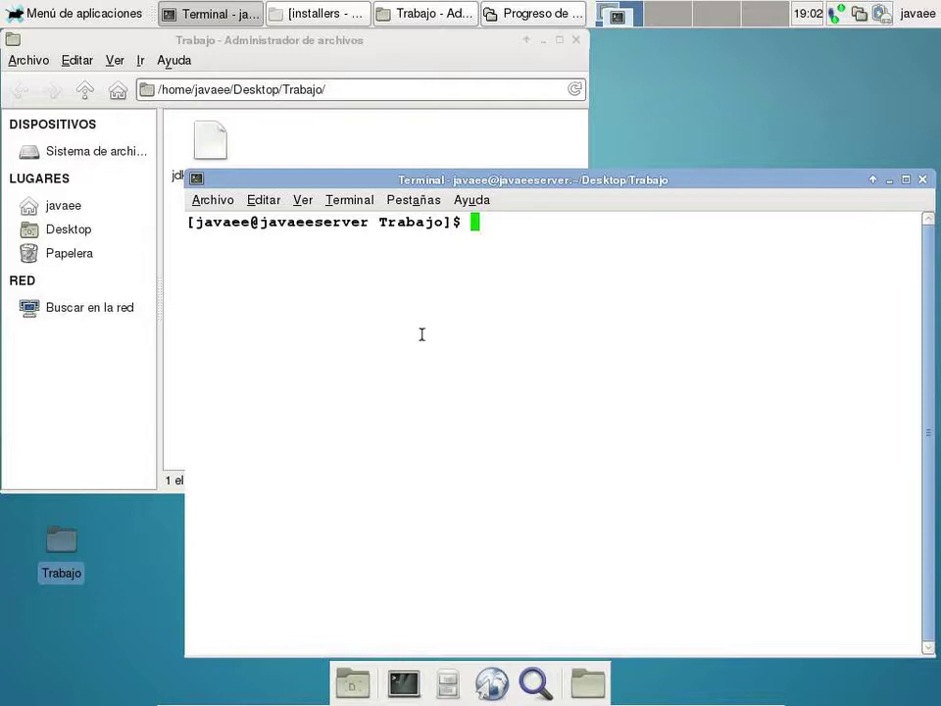
pyautogui.write('chmod a')
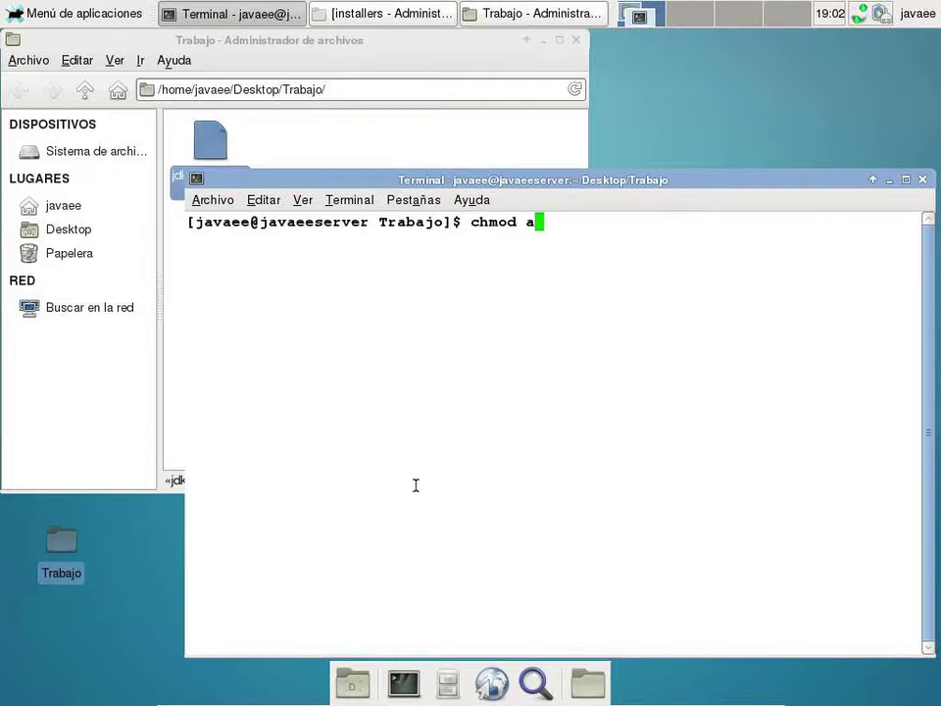
pyautogui.write('+x jdk')
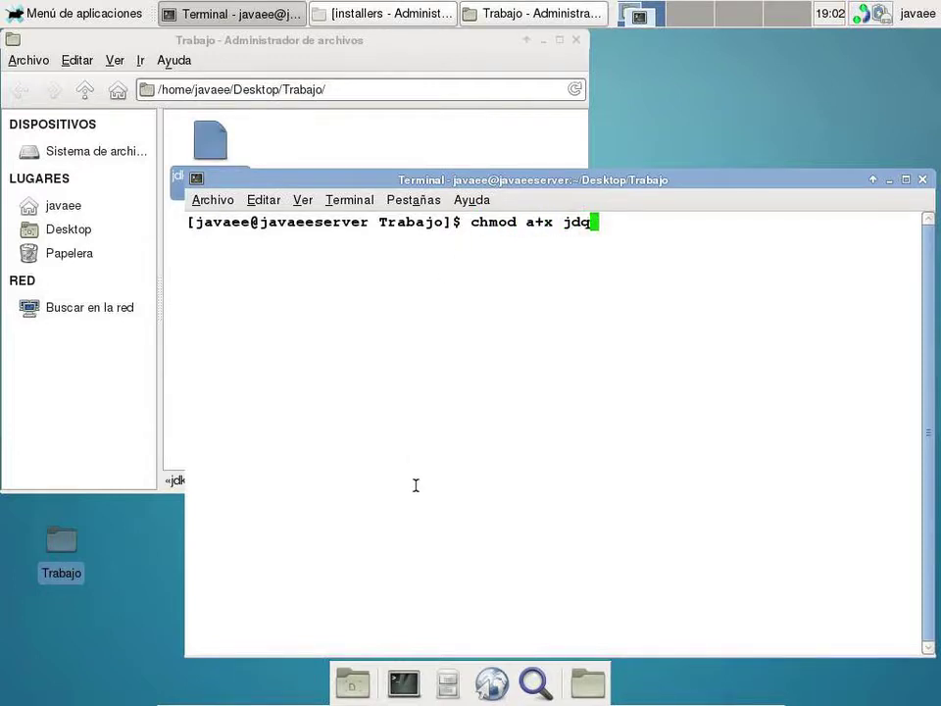
pyautogui.press('Tab')
pyautogui.press('Return')
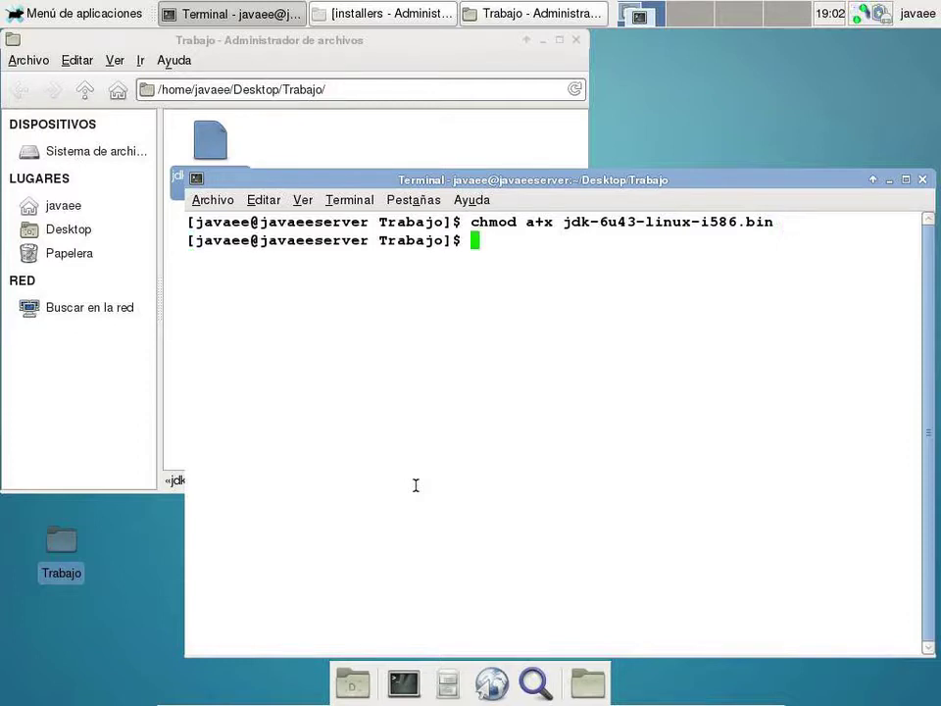
pyautogui.write('./jdk')
pyautogui.press('Tab')
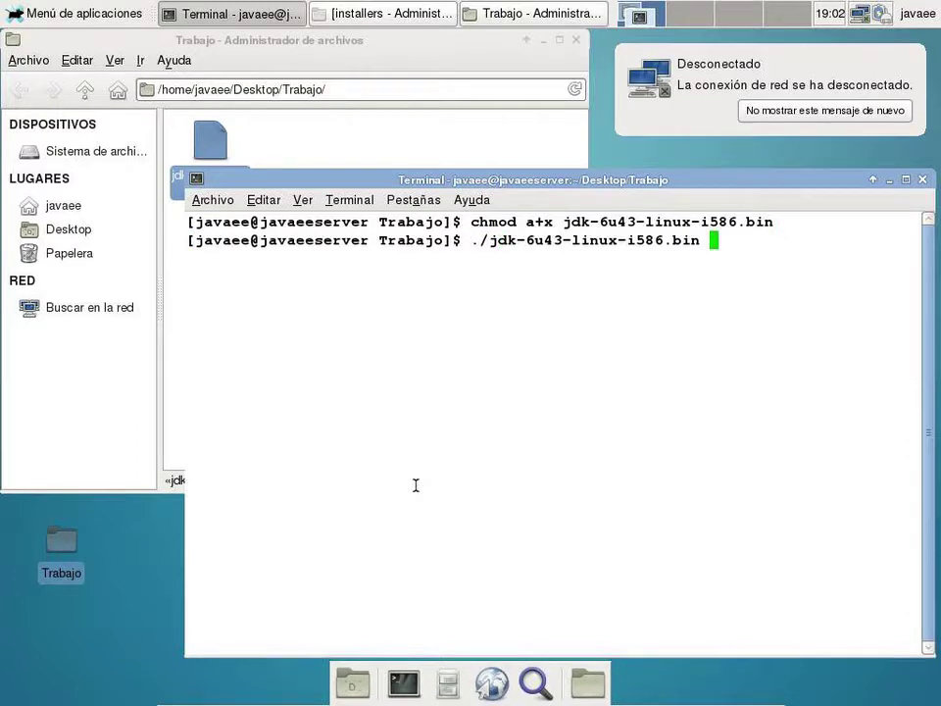
pyautogui.press('Return')
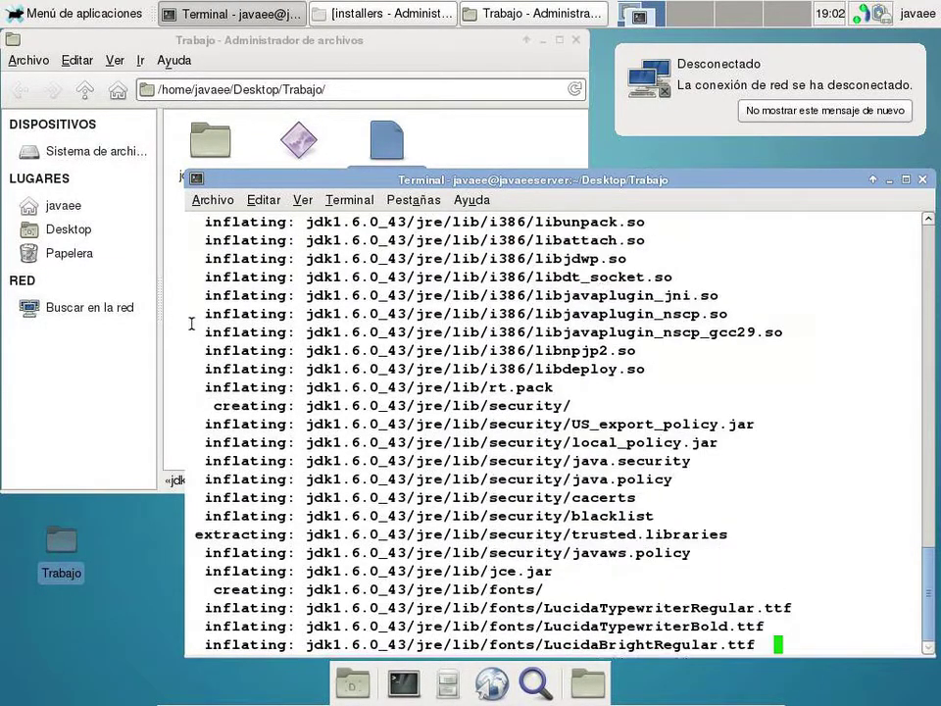
# - Copy the netbeans-7.3 zip from the installers folder into Trabajo
pyautogui.click(406, 22)
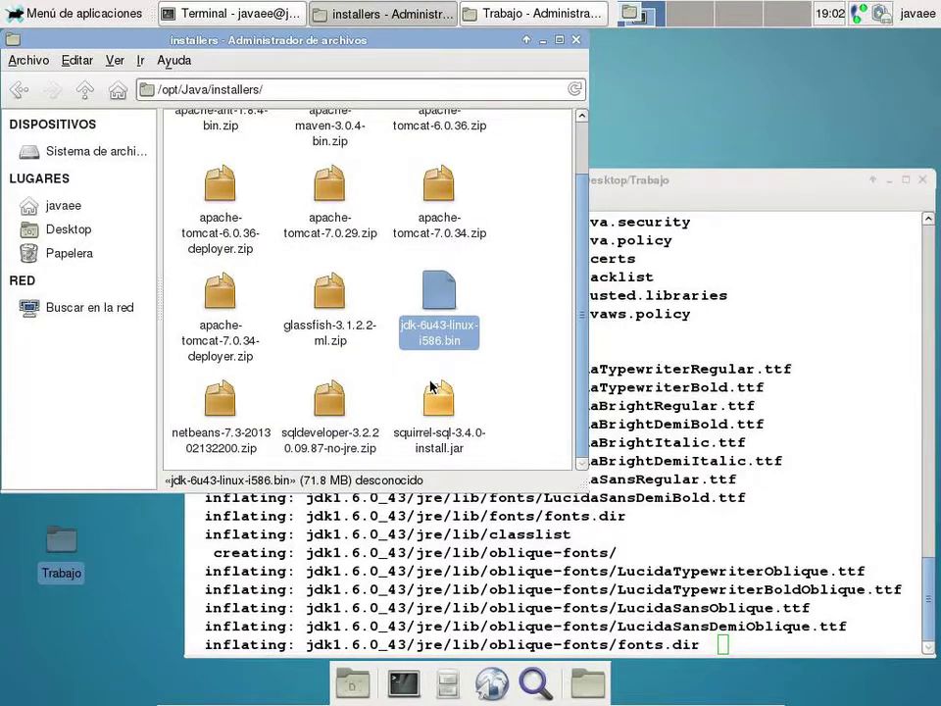
pyautogui.click(231, 404)
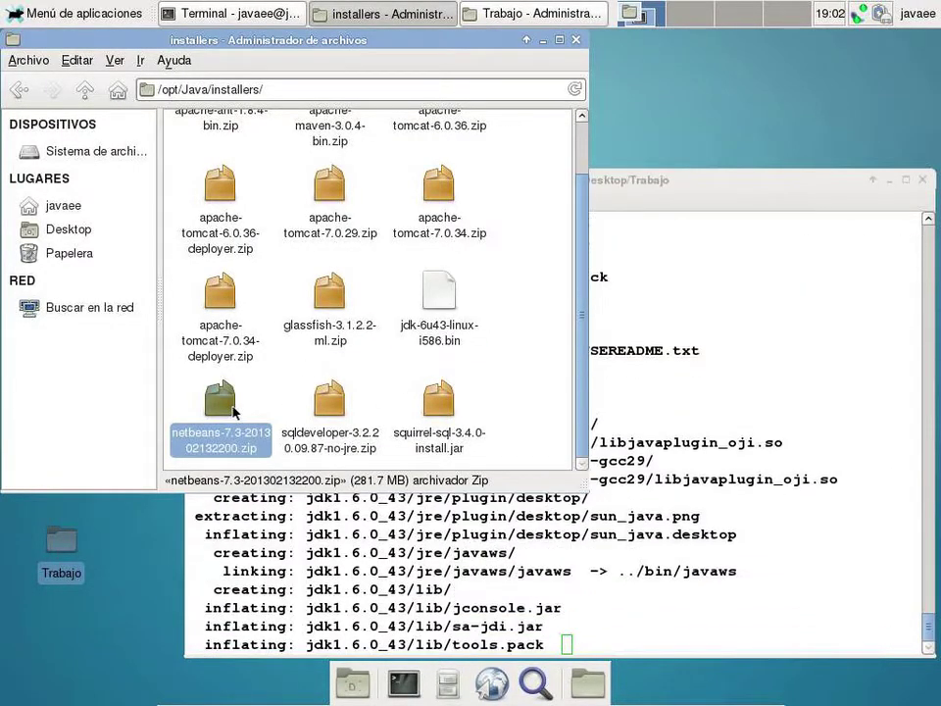
pyautogui.rightClick(233, 412)
pyautogui.click(285, 517)
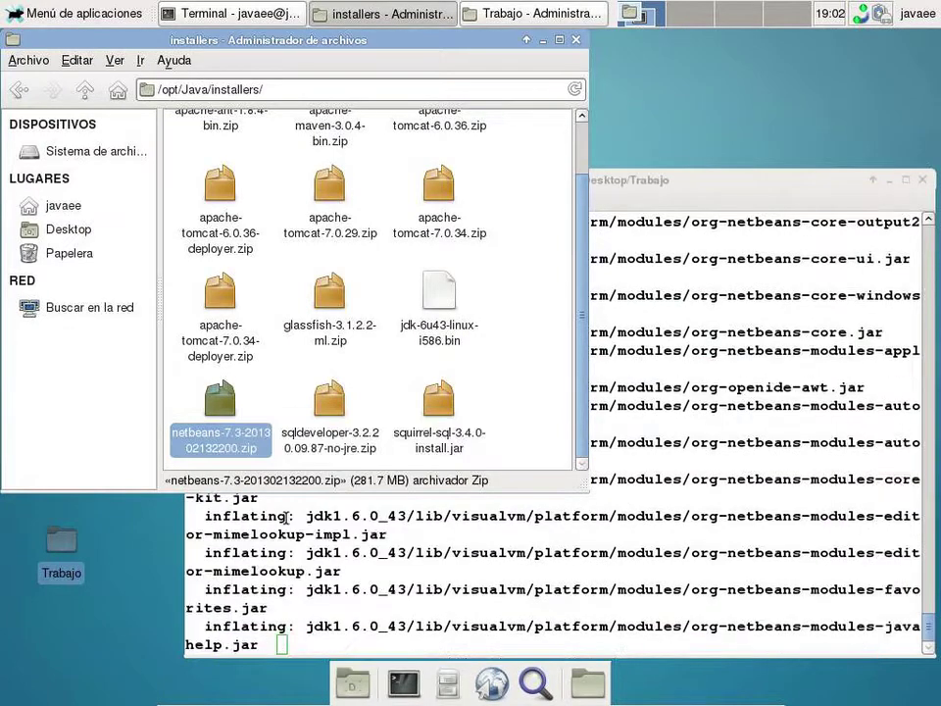
pyautogui.click(543, 40)
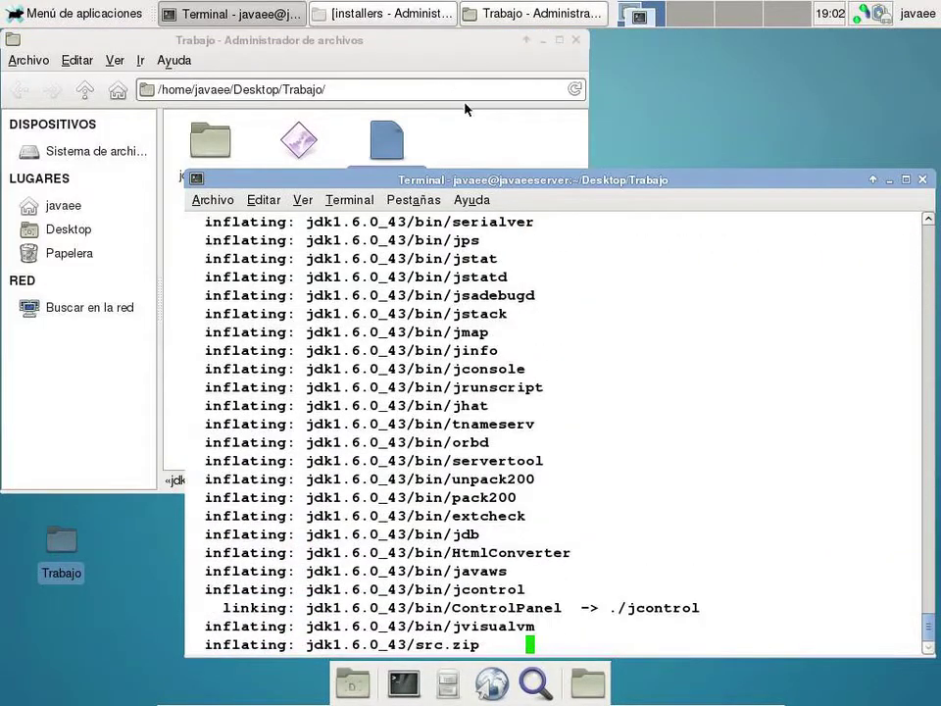
pyautogui.rightClick(467, 122)
pyautogui.click(482, 175)
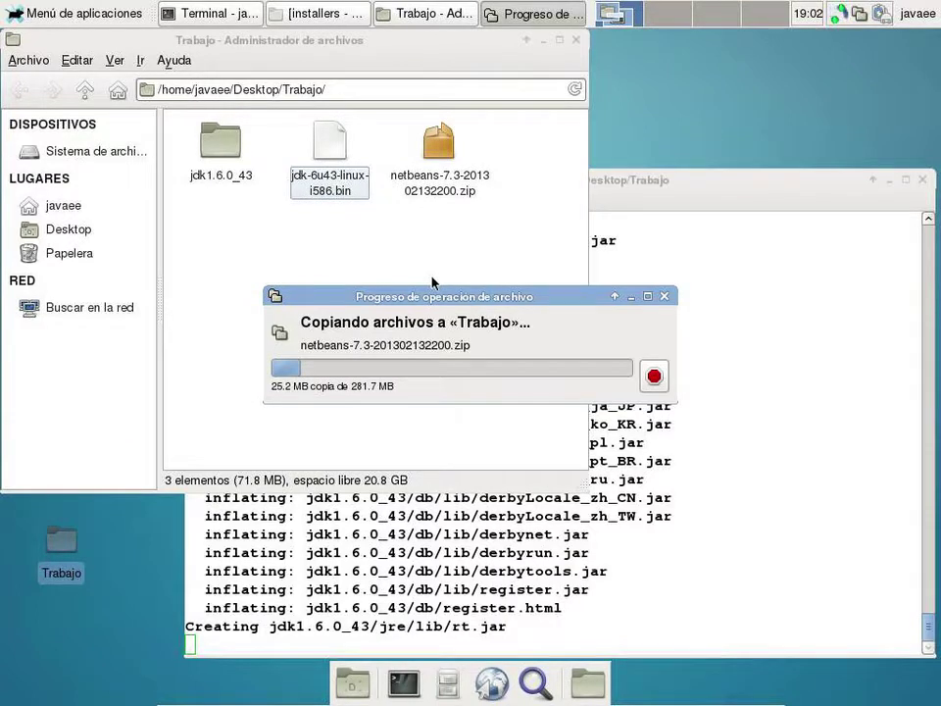
pyautogui.moveTo(495, 307); pyautogui.dragTo(563, 215)
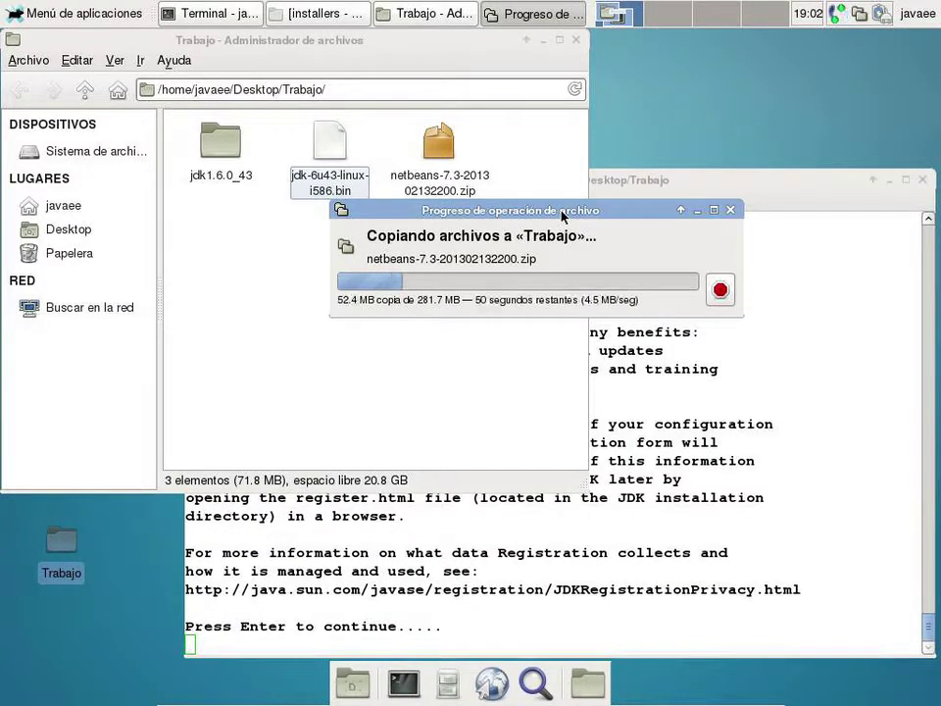
# - Press Enter through the installer prompts until the JDK install reports Done
pyautogui.click(526, 536)
pyautogui.press('Return')
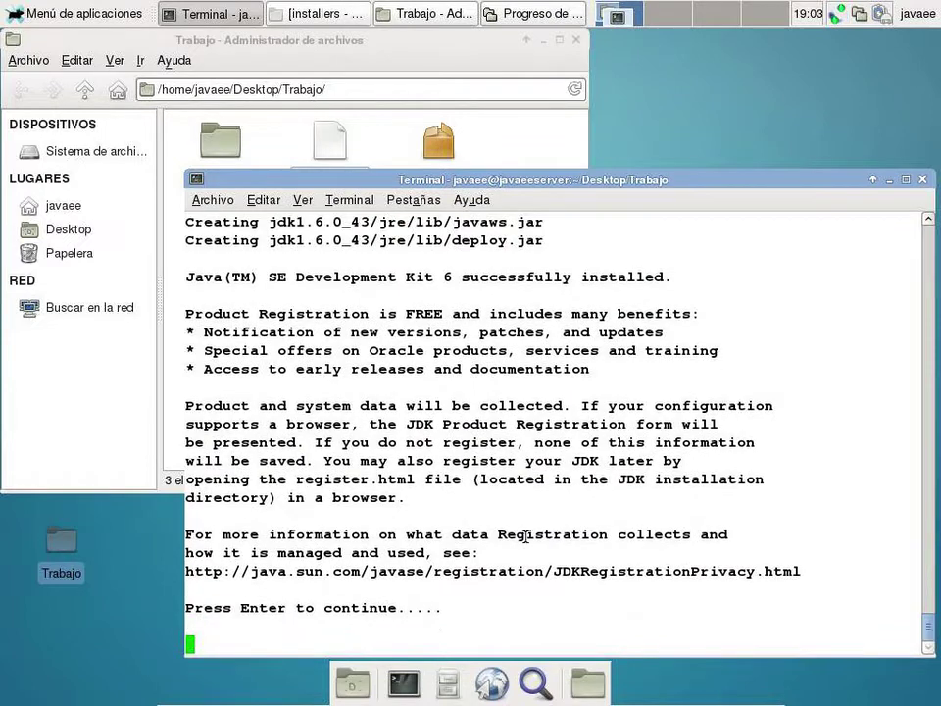
pyautogui.press('Return')
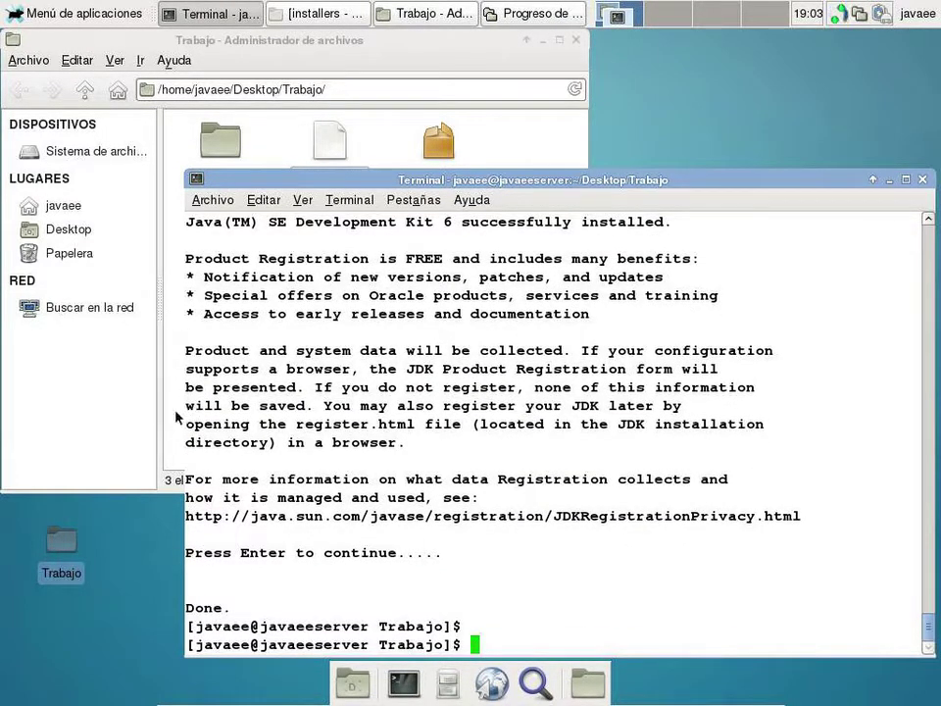
# - Extract the netbeans zip into the Trabajo folder
pyautogui.click(889, 179)
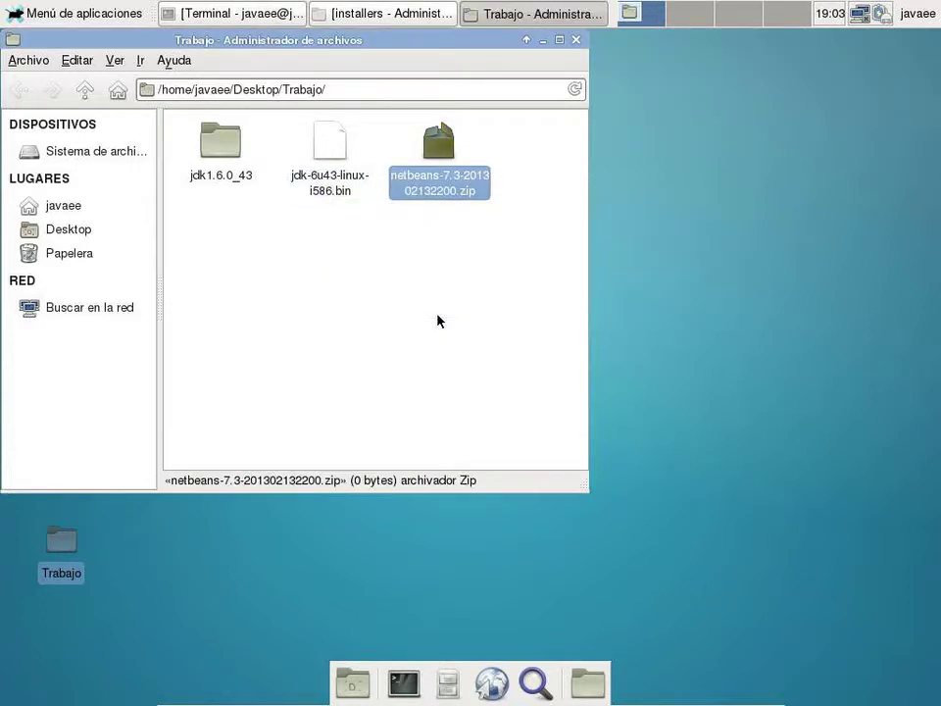
pyautogui.rightClick(430, 181)
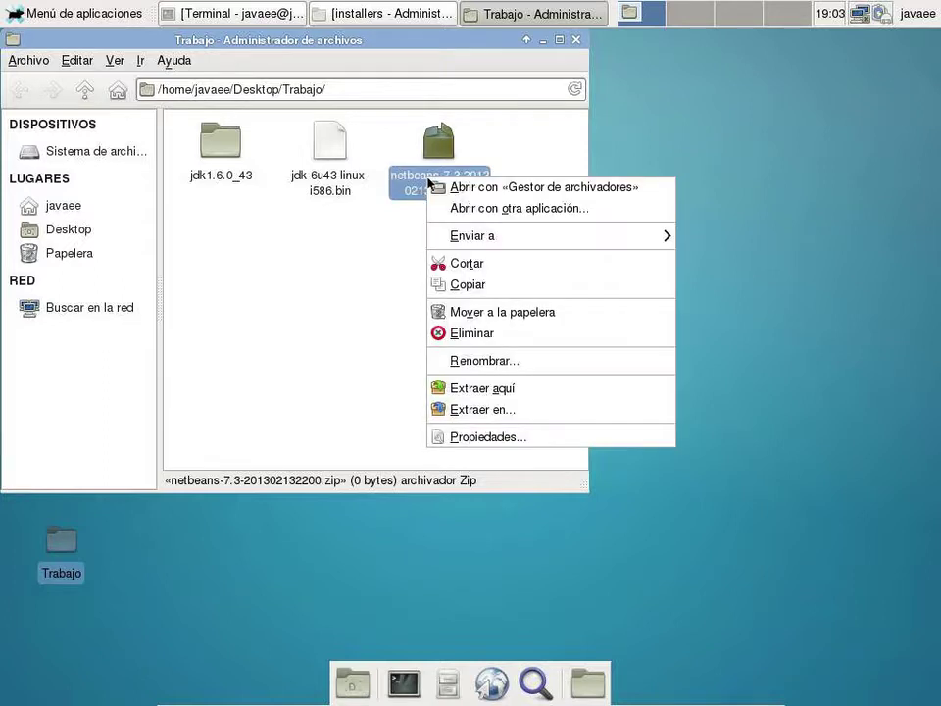
pyautogui.click(500, 391)
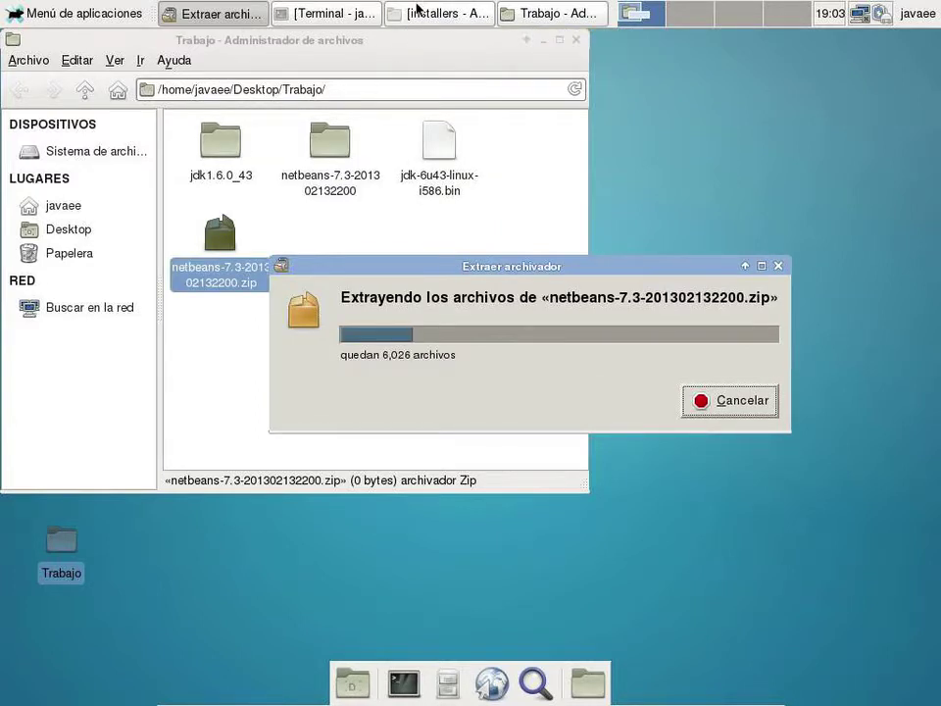
# - Copy glassfish-3.1.2.2-ml.zip from the installers folder into Trabajo while extraction runs
pyautogui.click(420, 13)
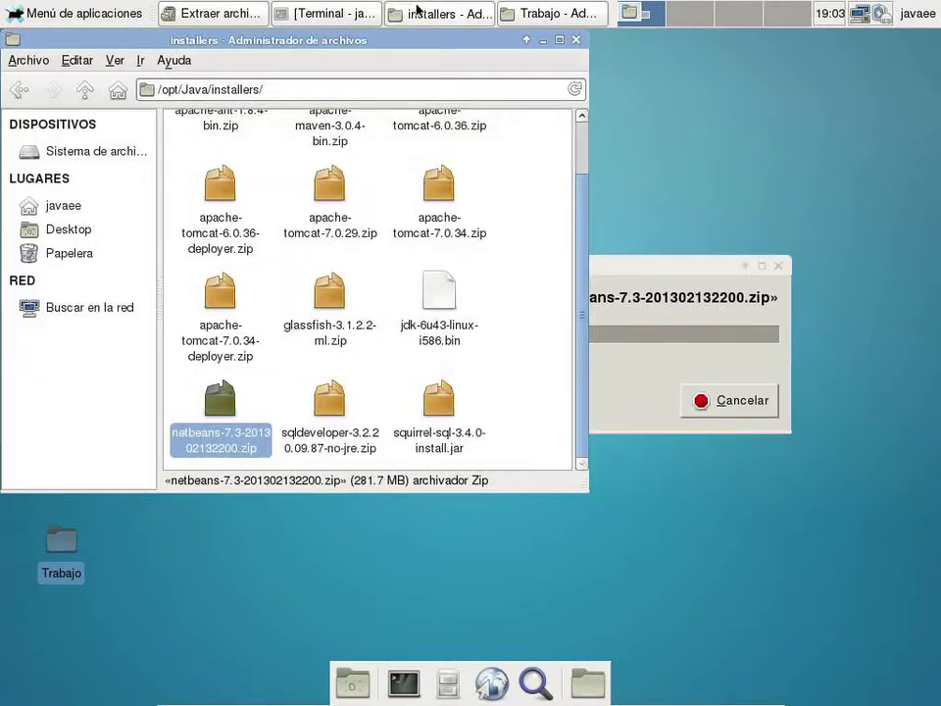
pyautogui.click(331, 332)
pyautogui.rightClick(334, 337)
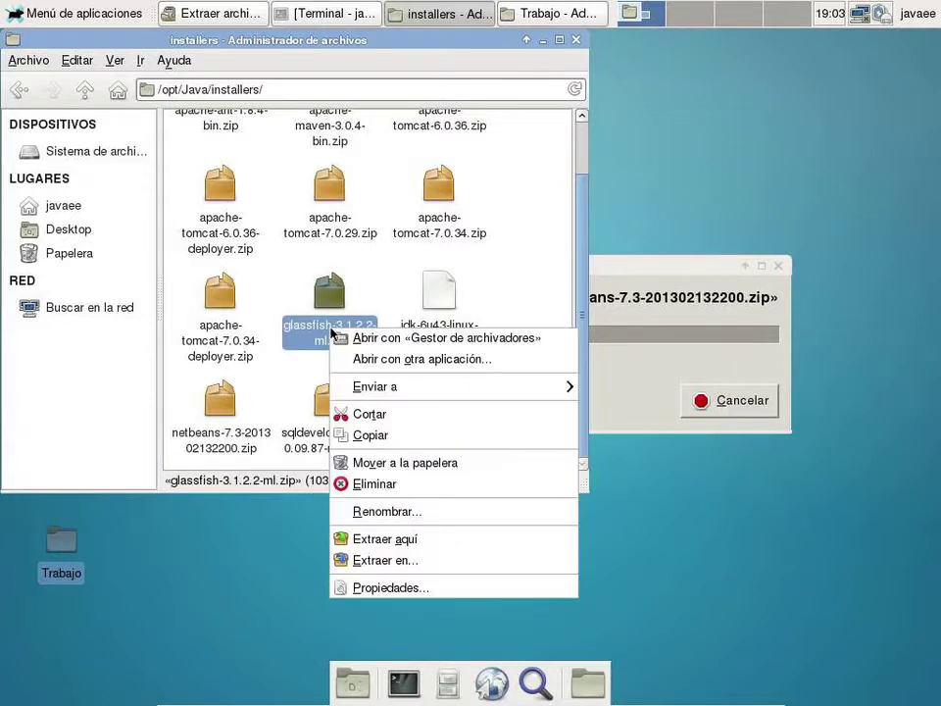
pyautogui.click(370, 434)
pyautogui.click(543, 40)
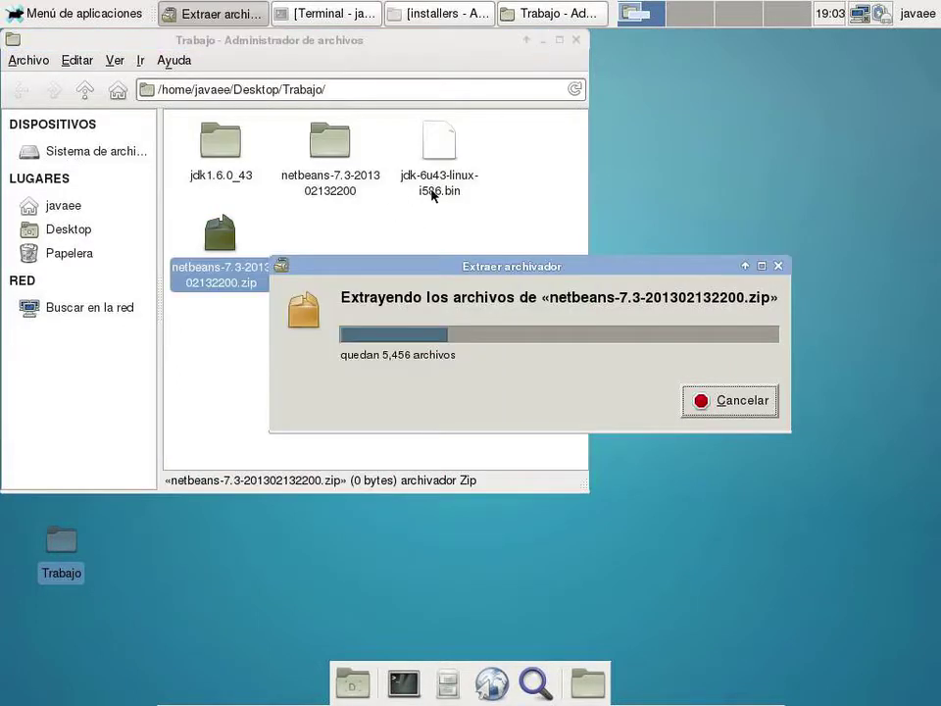
pyautogui.rightClick(412, 225)
pyautogui.click(439, 285)
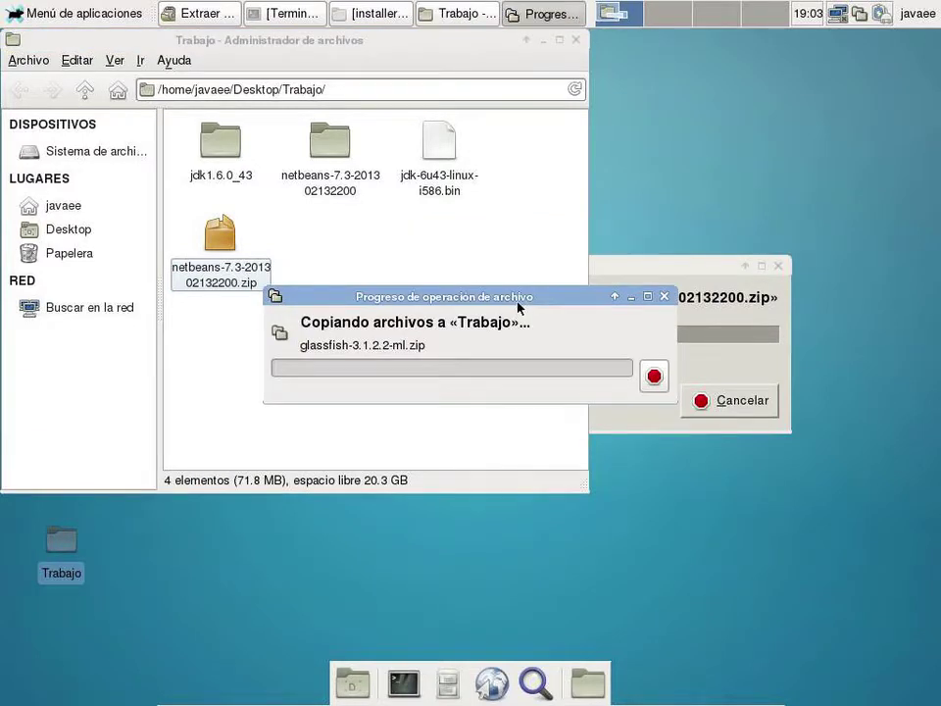
pyautogui.click(641, 268)
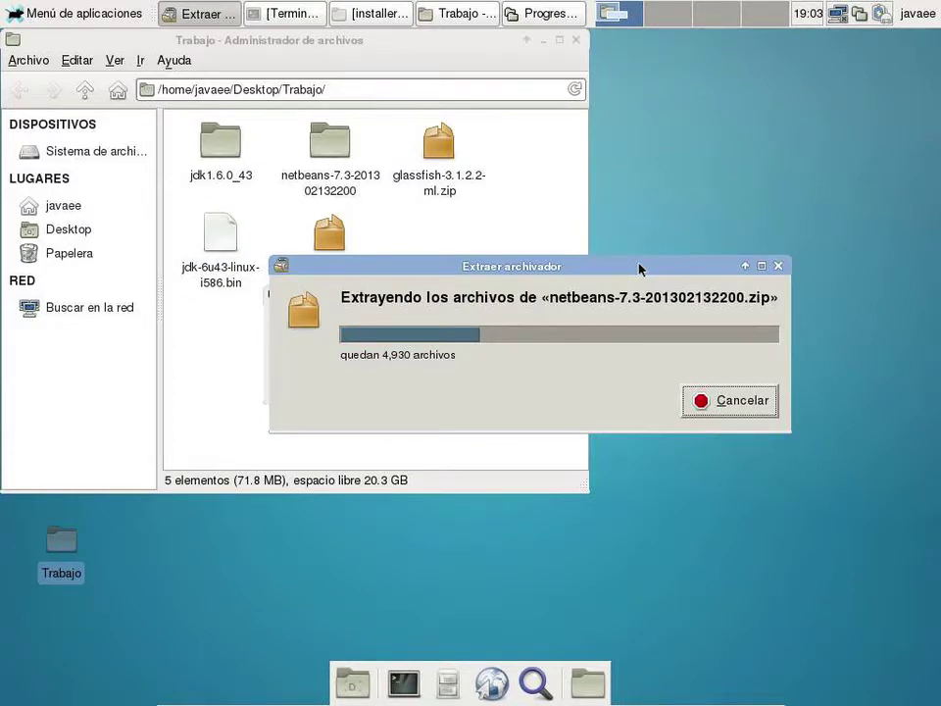
pyautogui.moveTo(641, 269); pyautogui.dragTo(638, 446)
pyautogui.moveTo(592, 296); pyautogui.dragTo(631, 144)
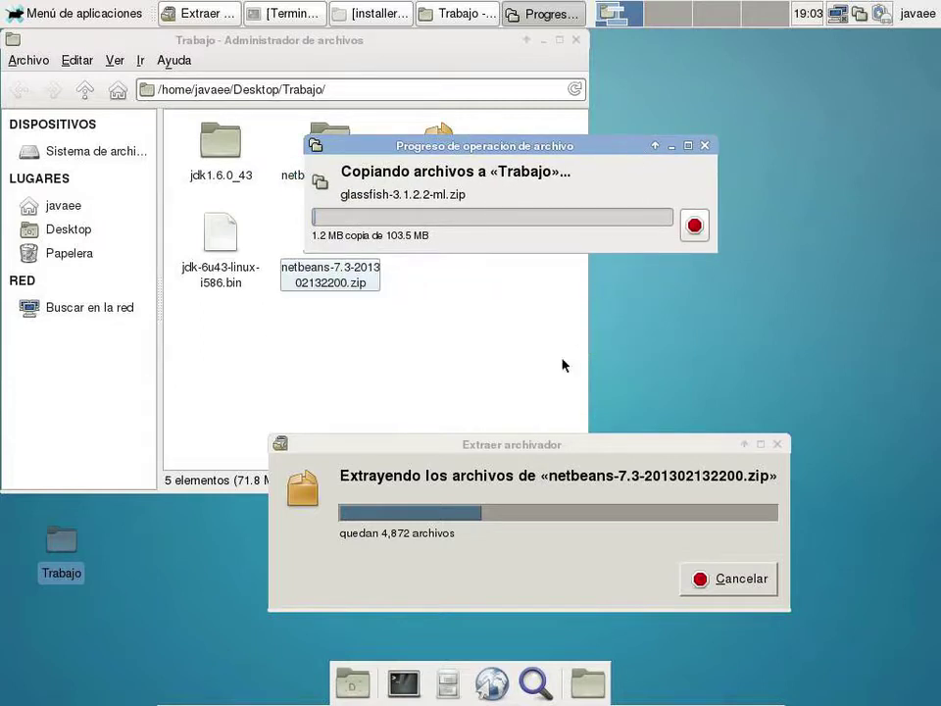
pyautogui.moveTo(553, 444); pyautogui.dragTo(579, 299)
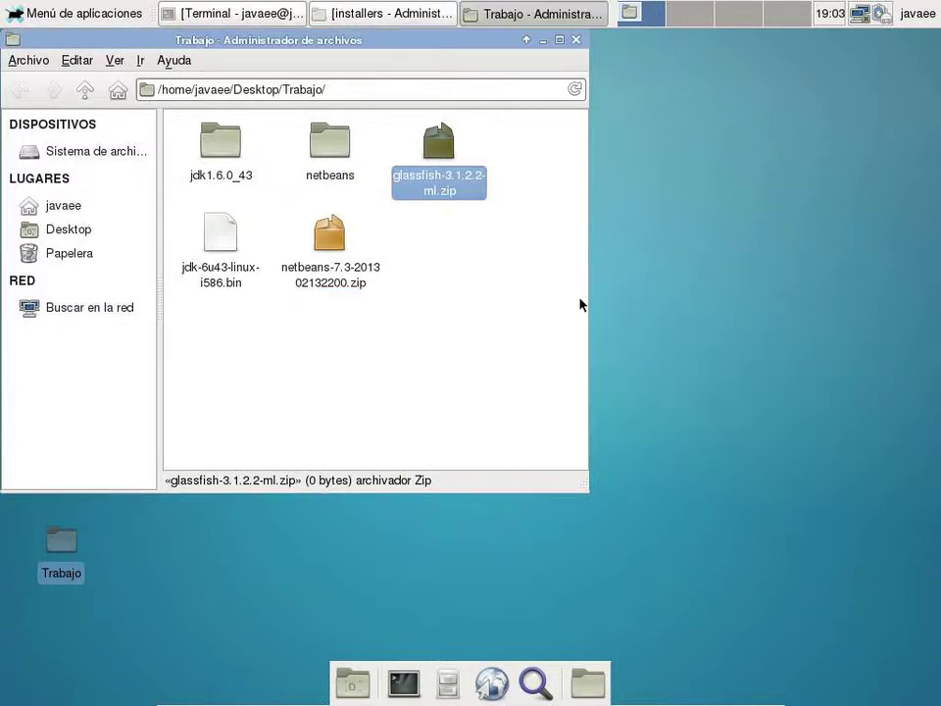
# - Extract the glassfish zip into glassfish3 and paste netbeans-a.sh from javaee/bin into Trabajo
pyautogui.rightClick(455, 201)
pyautogui.click(524, 406)
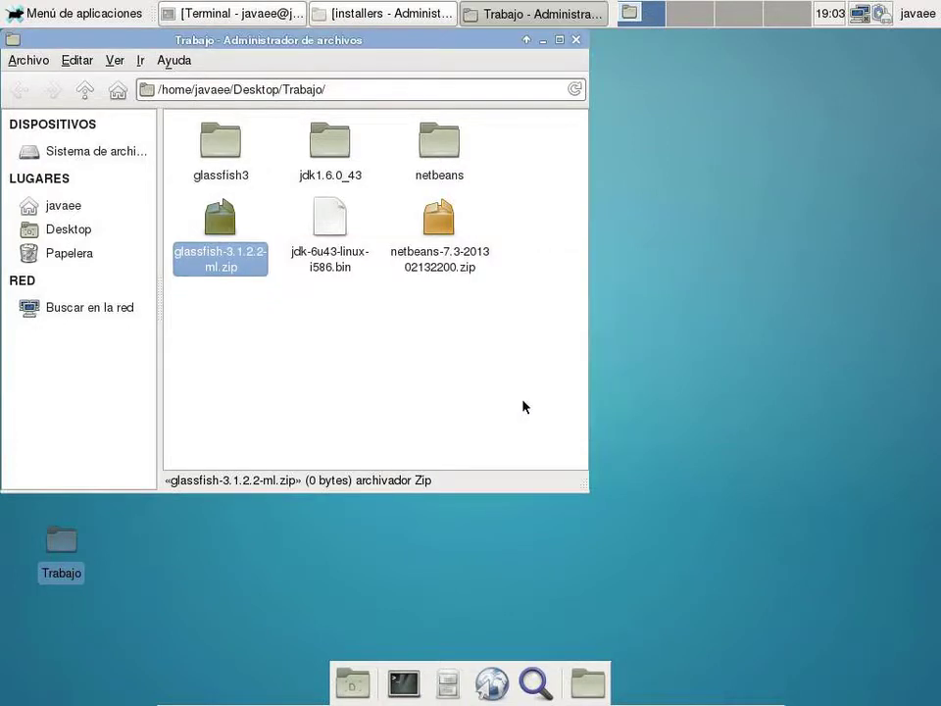
pyautogui.click(72, 207)
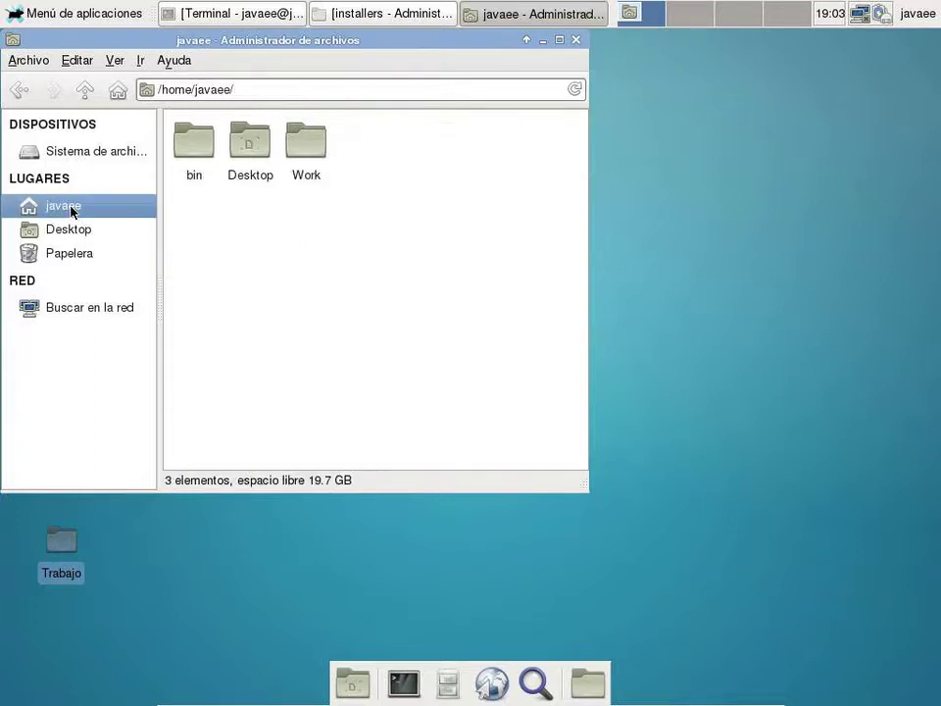
pyautogui.doubleClick(188, 150)
pyautogui.click(299, 142)
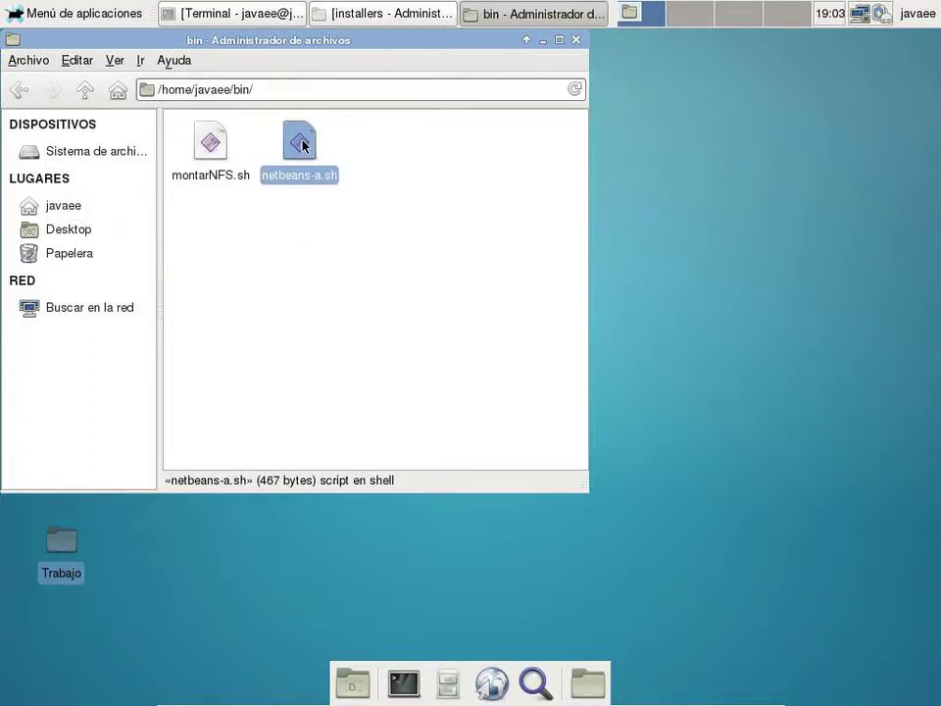
pyautogui.rightClick(303, 146)
pyautogui.click(353, 248)
pyautogui.click(76, 233)
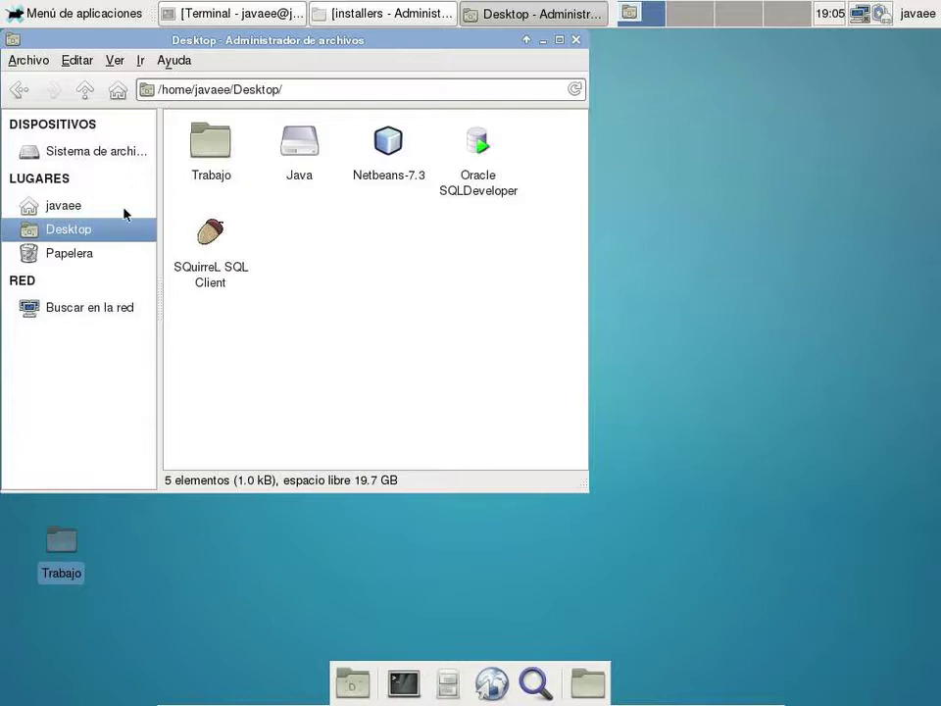
pyautogui.doubleClick(214, 156)
pyautogui.rightClick(319, 334)
pyautogui.click(366, 386)
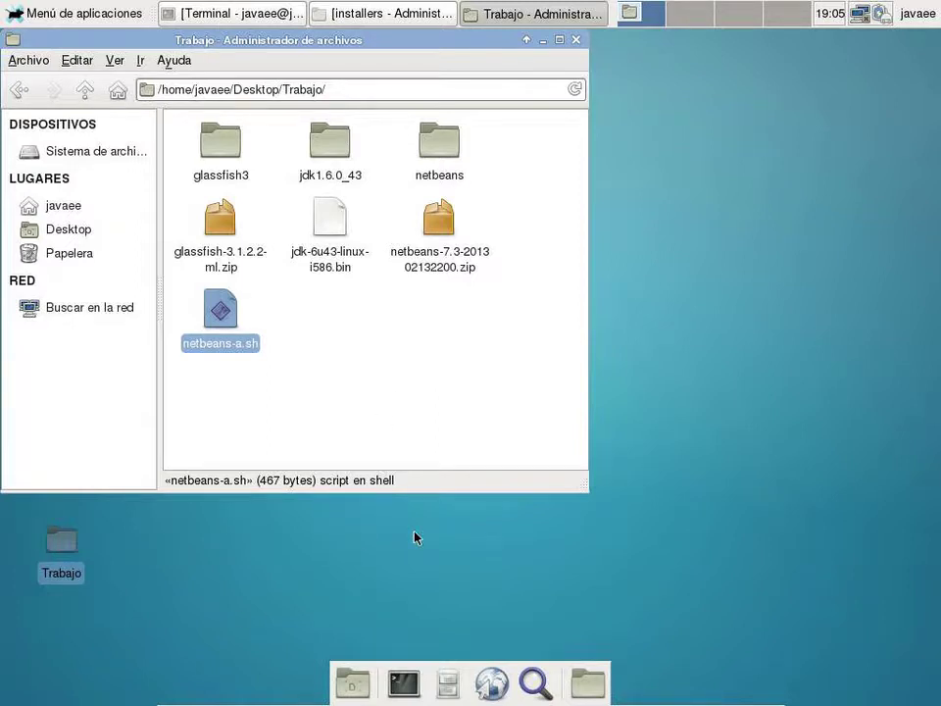
pyautogui.press('super+f')
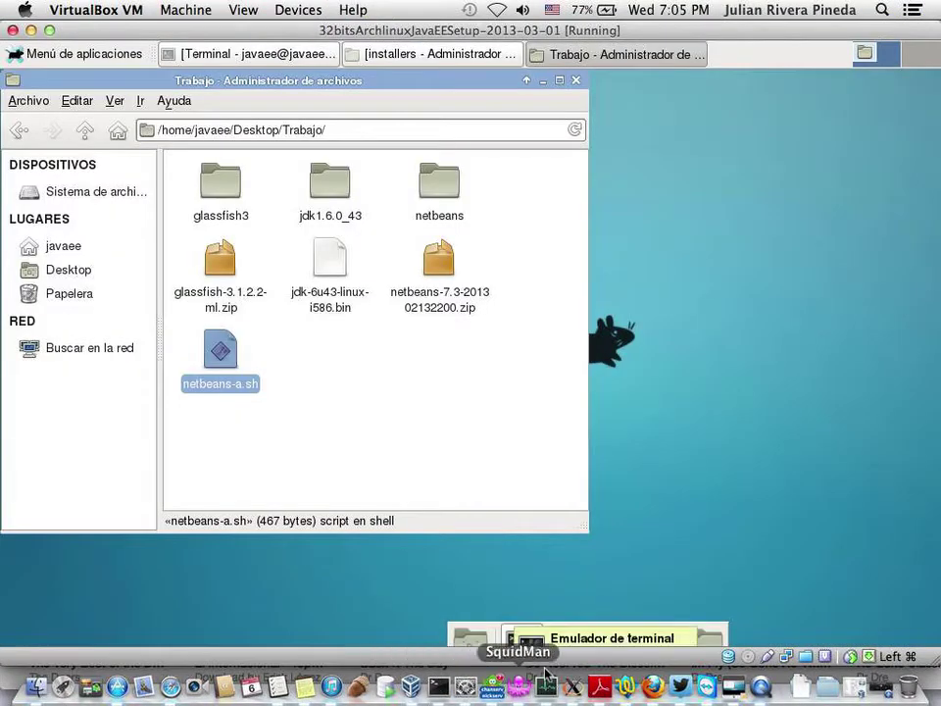
# - Load xtecuan.org/svn/ejemplos in a new Firefox tab
pyautogui.click(652, 686)
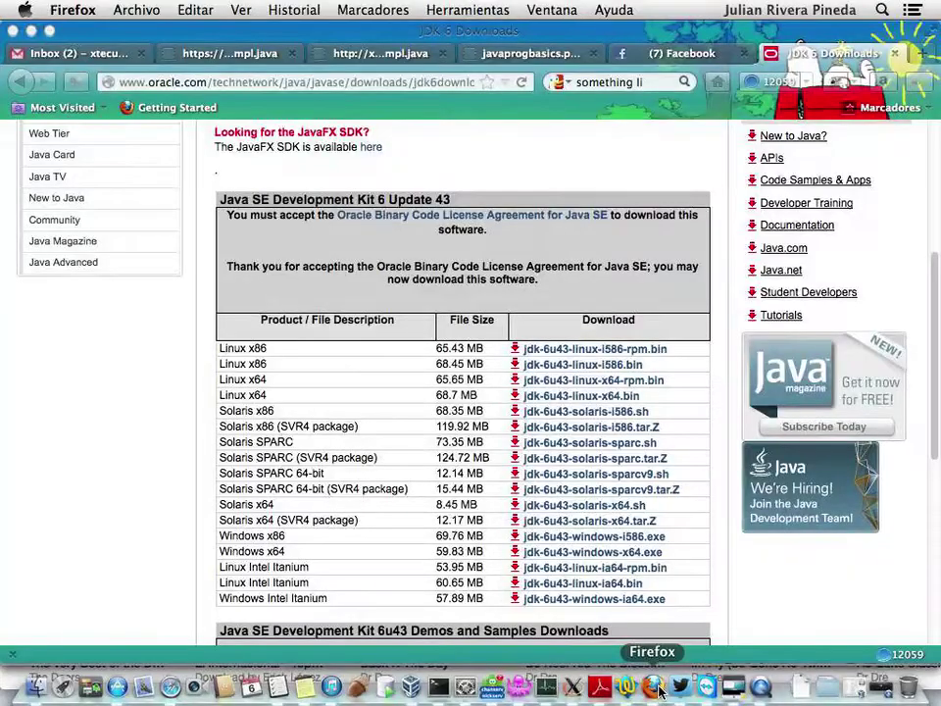
pyautogui.click(921, 53)
pyautogui.write('xtecuan.')
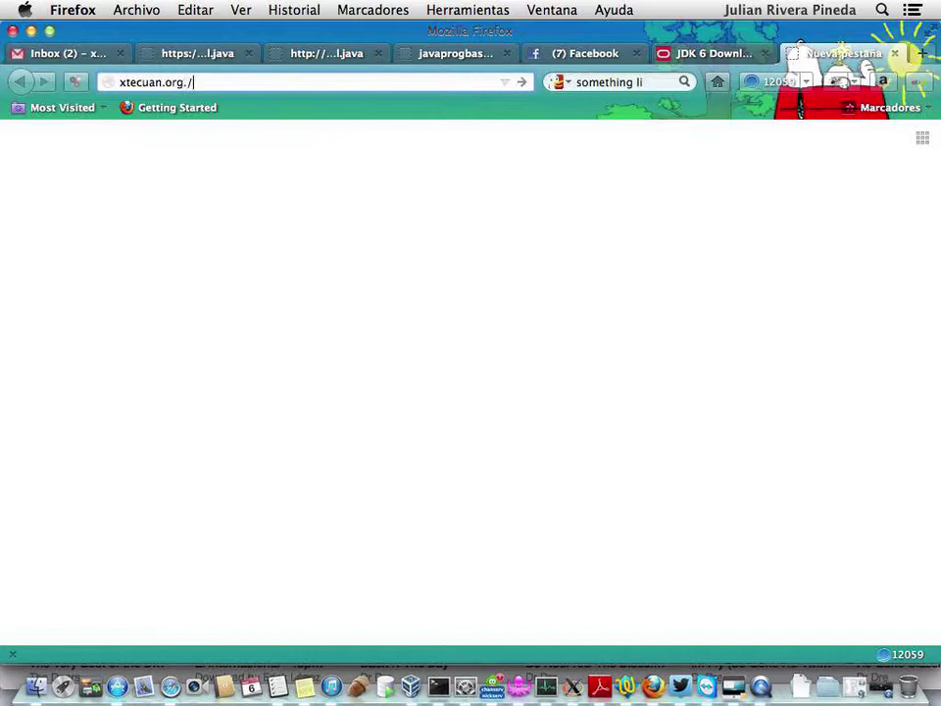
pyautogui.write('org/svn/ejemplos')
pyautogui.press('Return')
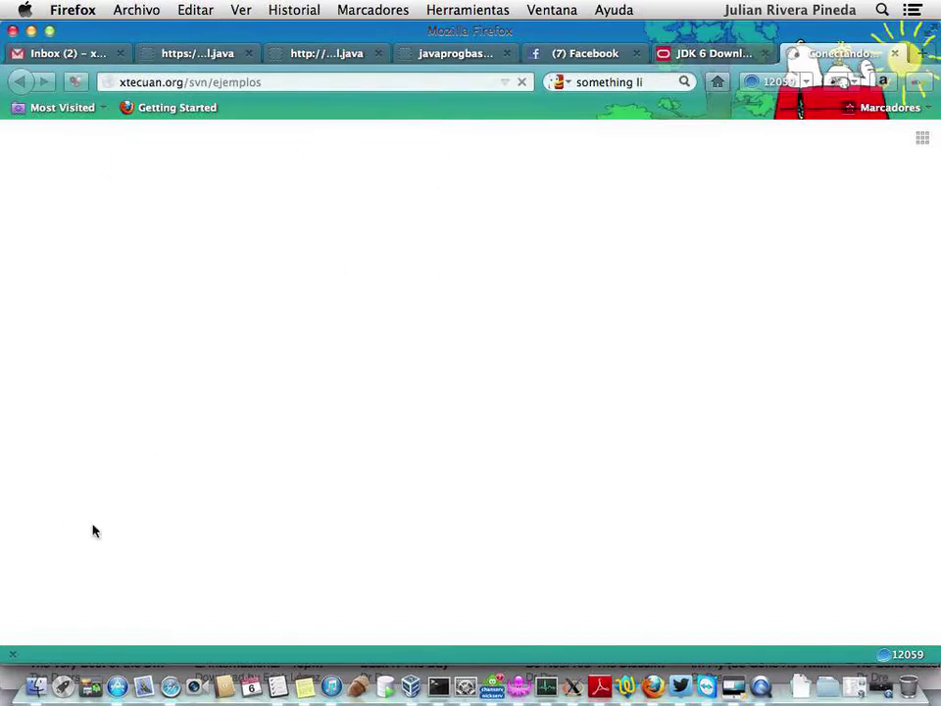
# - Disconnect the Nokia 303 modem and reload the repository address
pyautogui.click(37, 690)
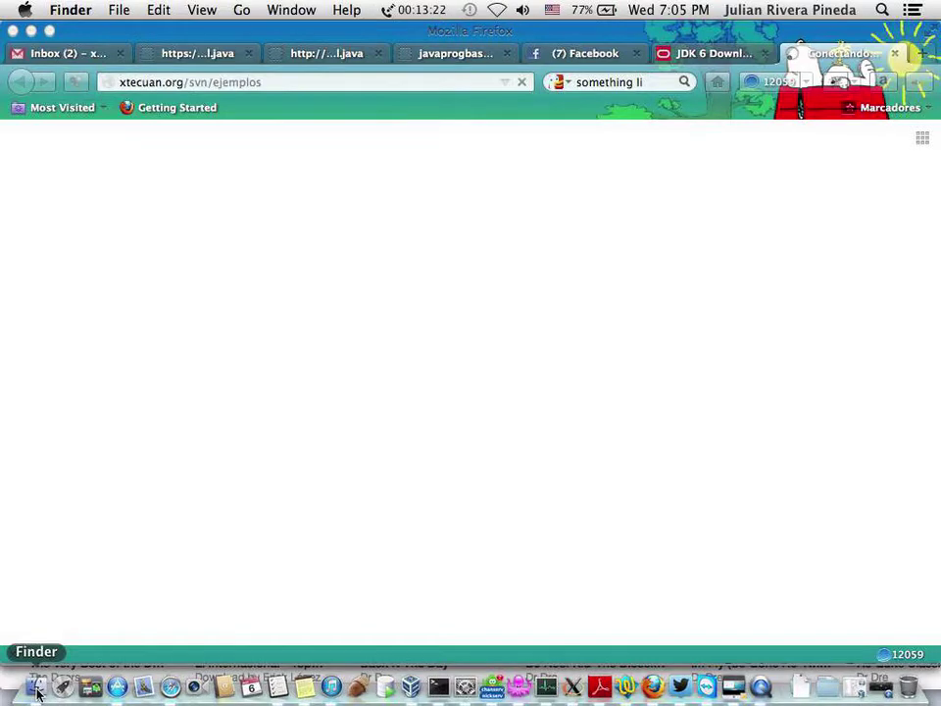
pyautogui.click(419, 10)
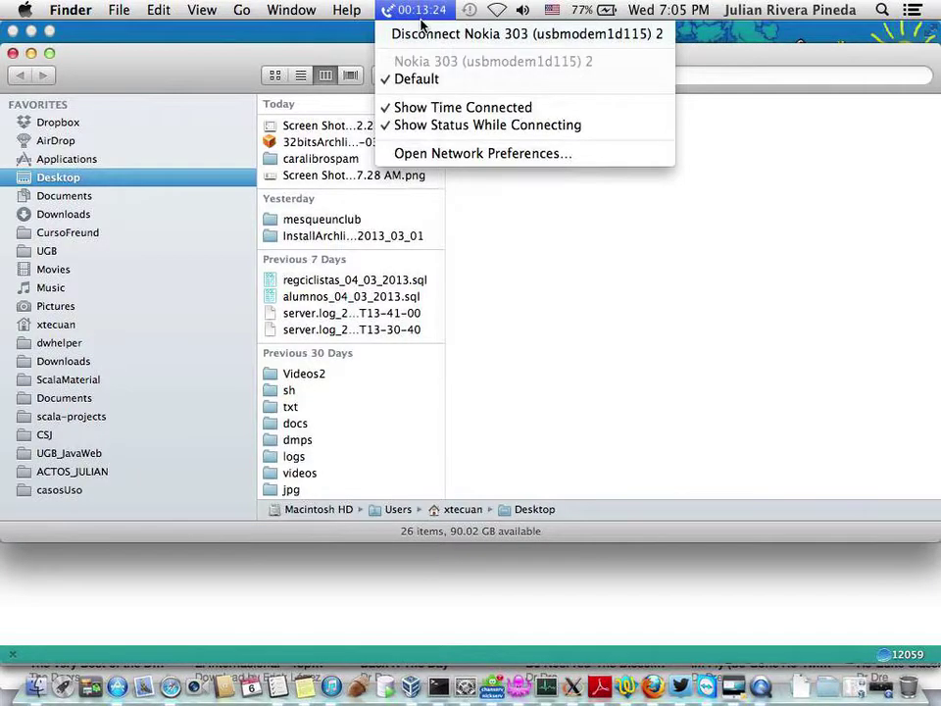
pyautogui.click(413, 32)
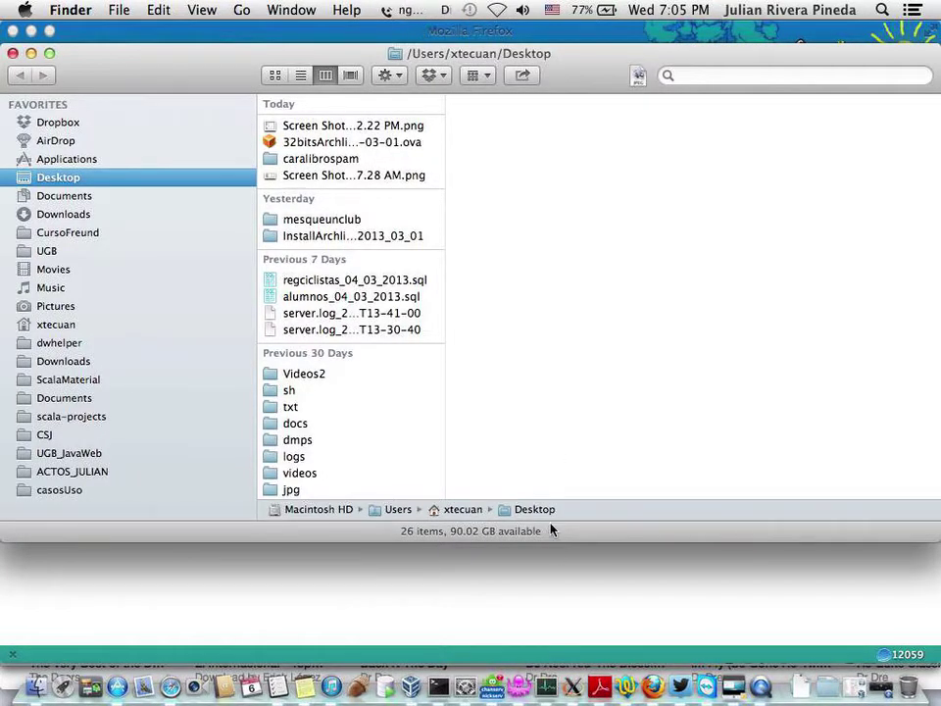
pyautogui.click(567, 587)
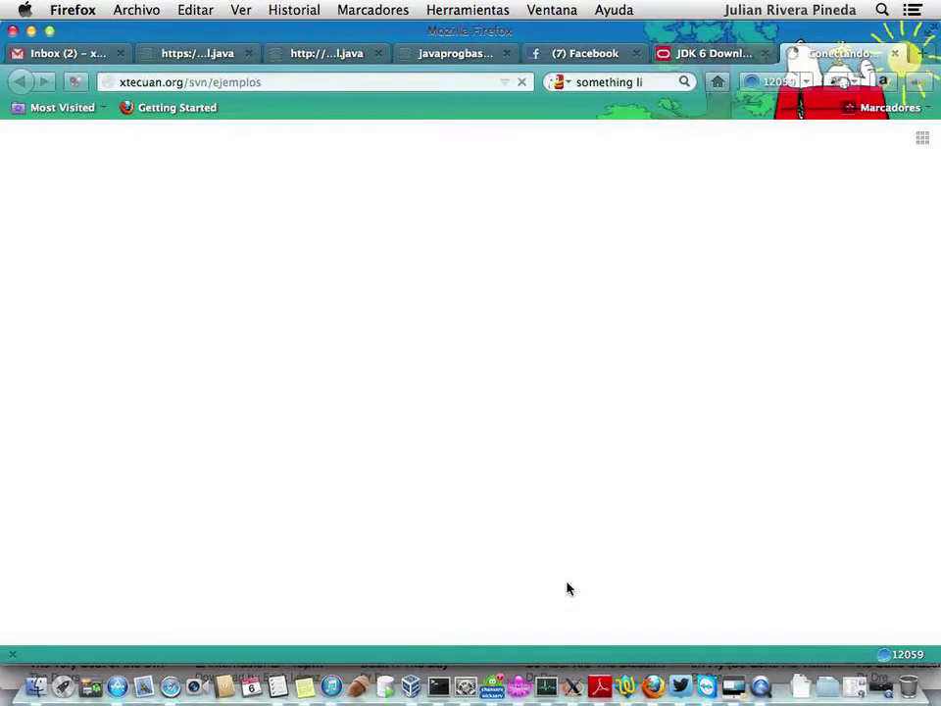
pyautogui.click(374, 82)
pyautogui.press('Return')
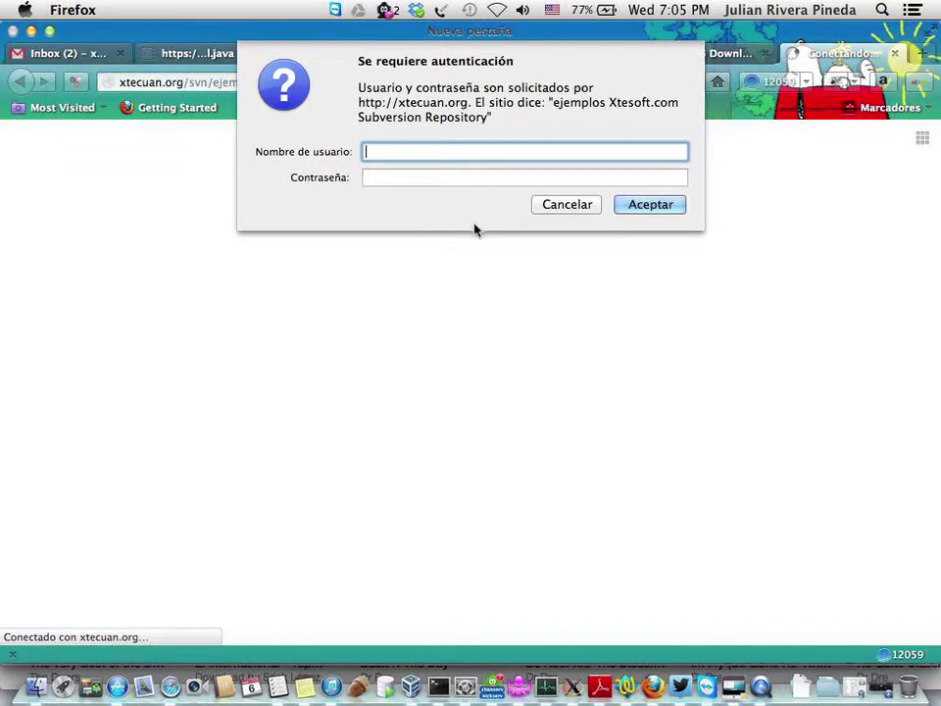
# - Dismiss the login prompt and reload the repository address with a trailing slash
pyautogui.click(557, 210)
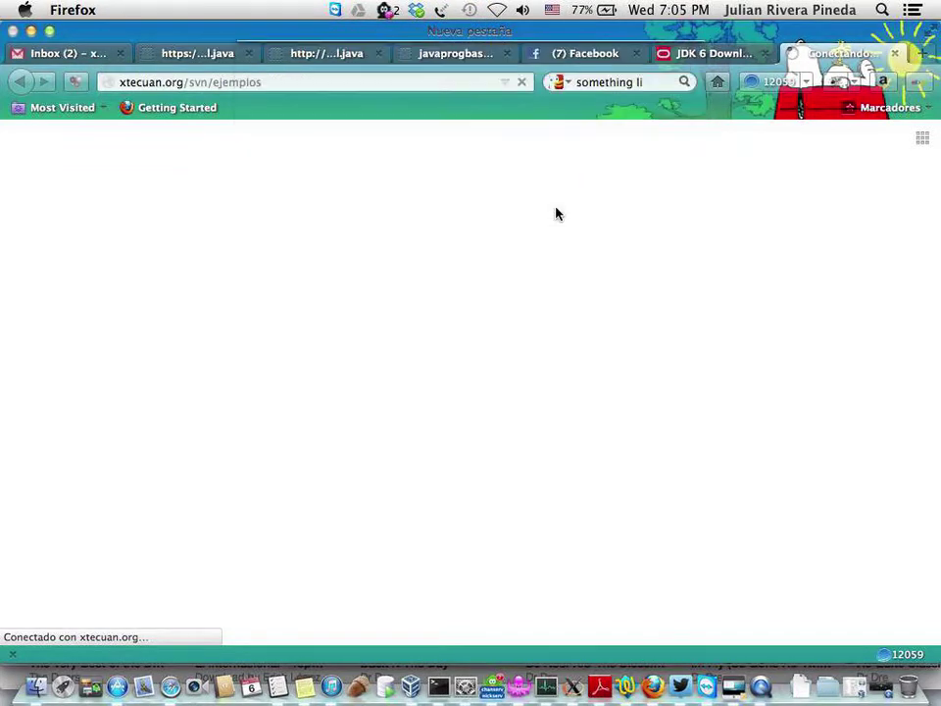
pyautogui.click(369, 85)
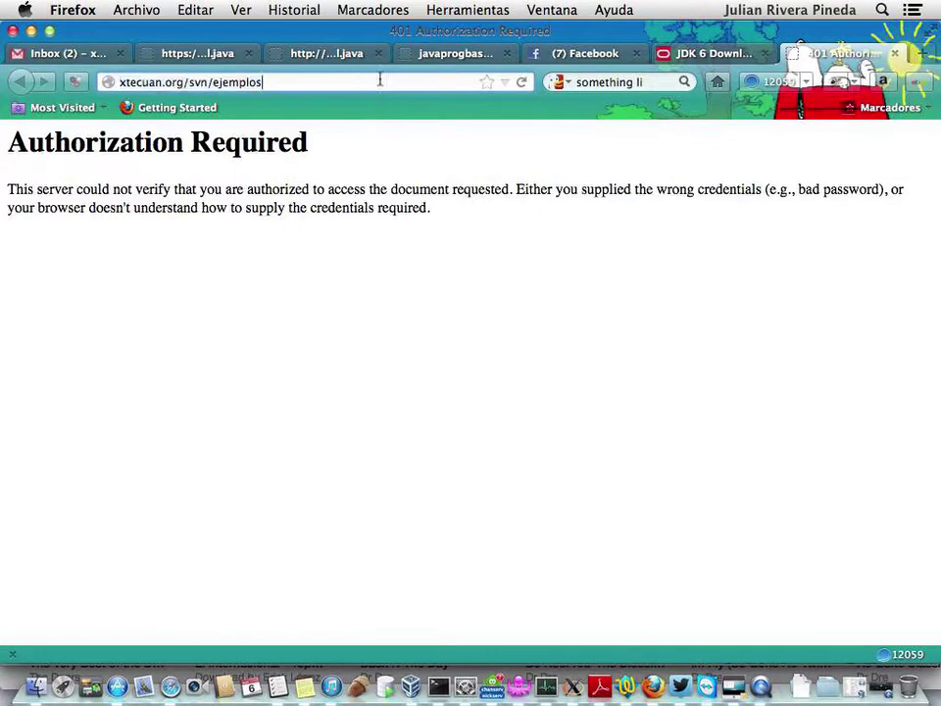
pyautogui.write('/')
pyautogui.press('Return')
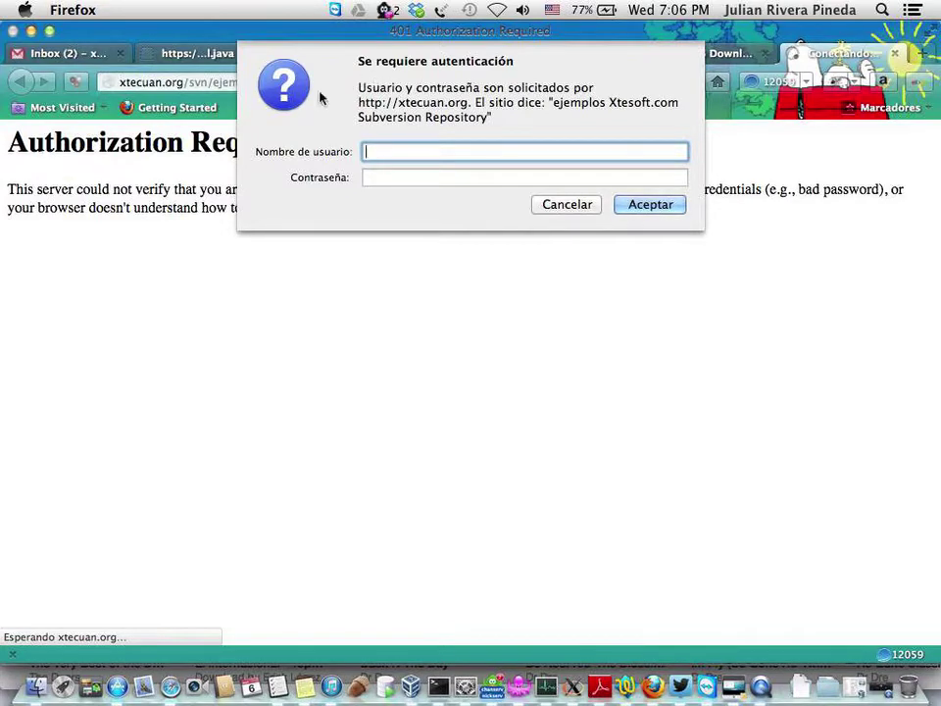
pyautogui.click(551, 205)
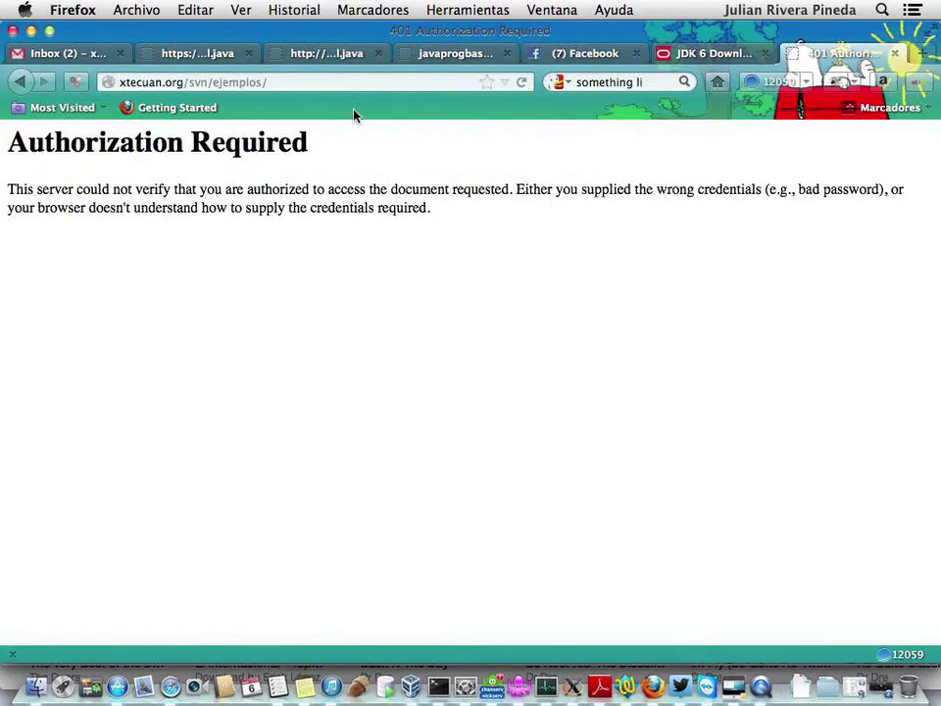
pyautogui.click(333, 83)
pyautogui.click(273, 82)
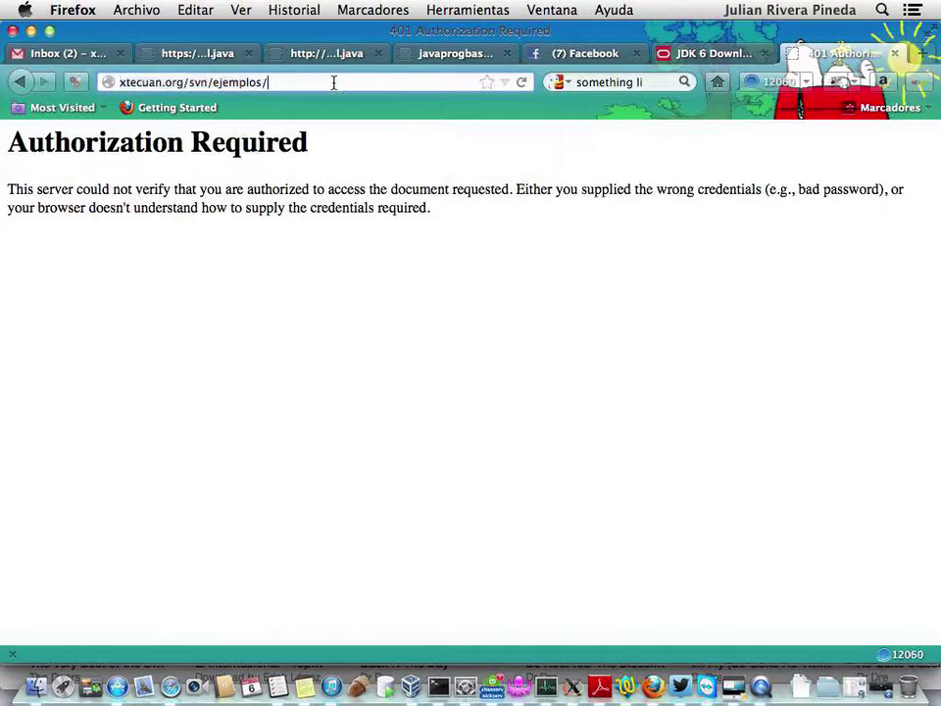
pyautogui.press('Return')
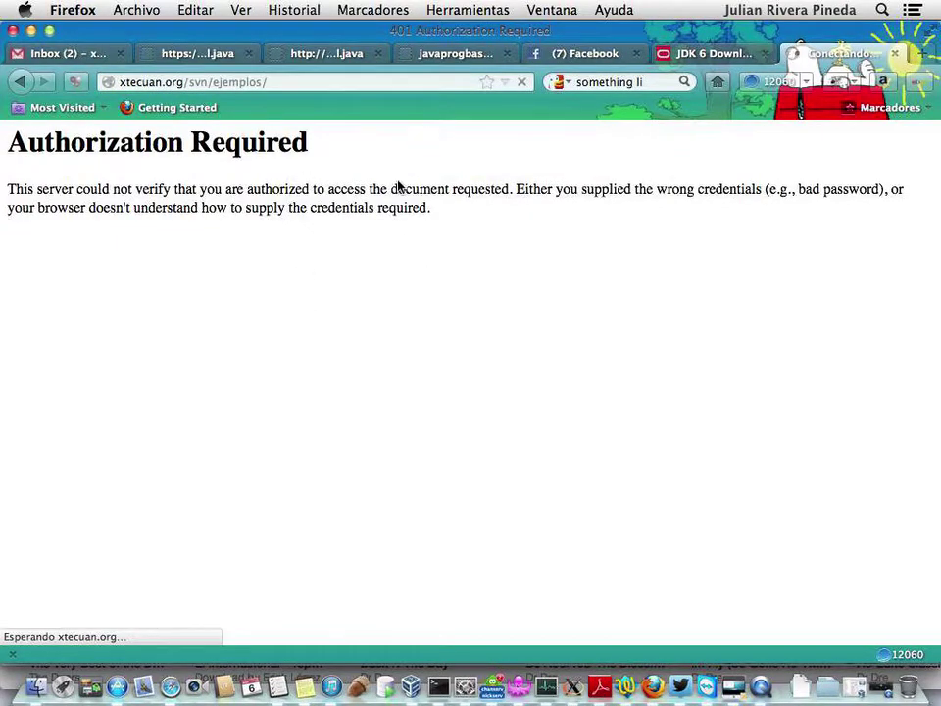
# - Enter the repository username and account password and submit the login
pyautogui.write('xtecuan')
pyautogui.press('Tab')
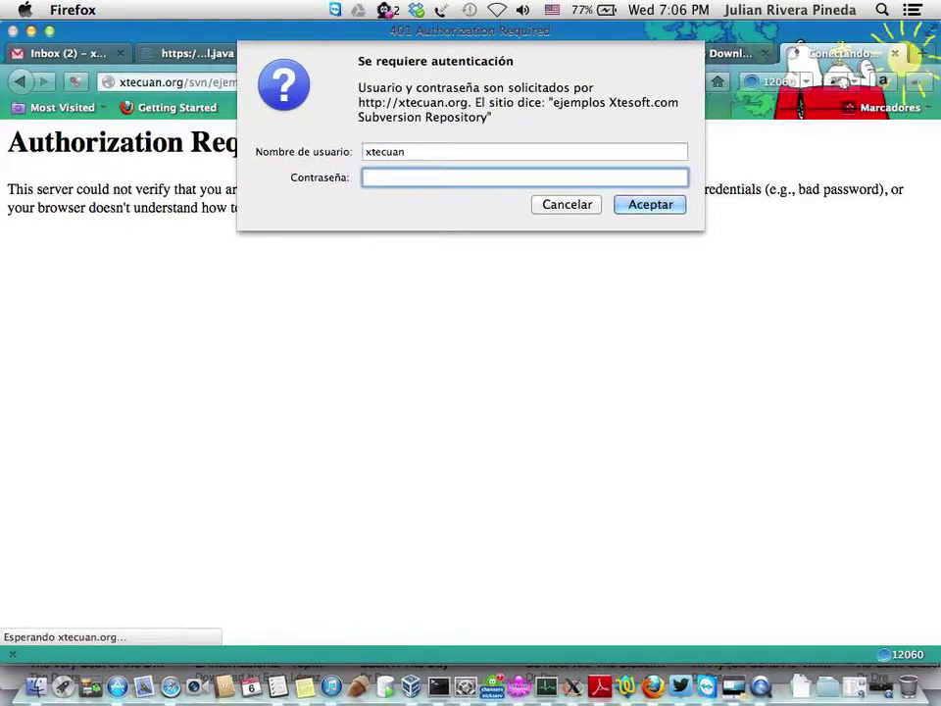
pyautogui.write('****')
pyautogui.press('BackSpace')
pyautogui.press('BackSpace')
pyautogui.press('BackSpace')
pyautogui.press('BackSpace')
pyautogui.write('**********')
pyautogui.press('Return')
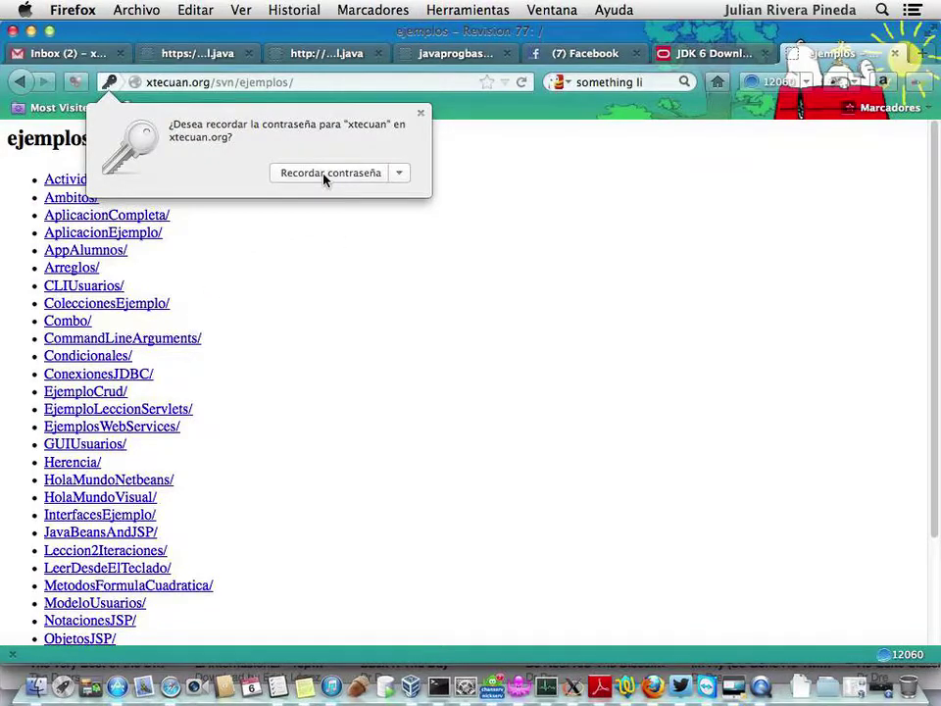
# - Save the site password and view netbeans-a.bat in script-netbeans, marking its netbeans_home path
pyautogui.click(324, 177)
pyautogui.scroll(-3, 322, 396)
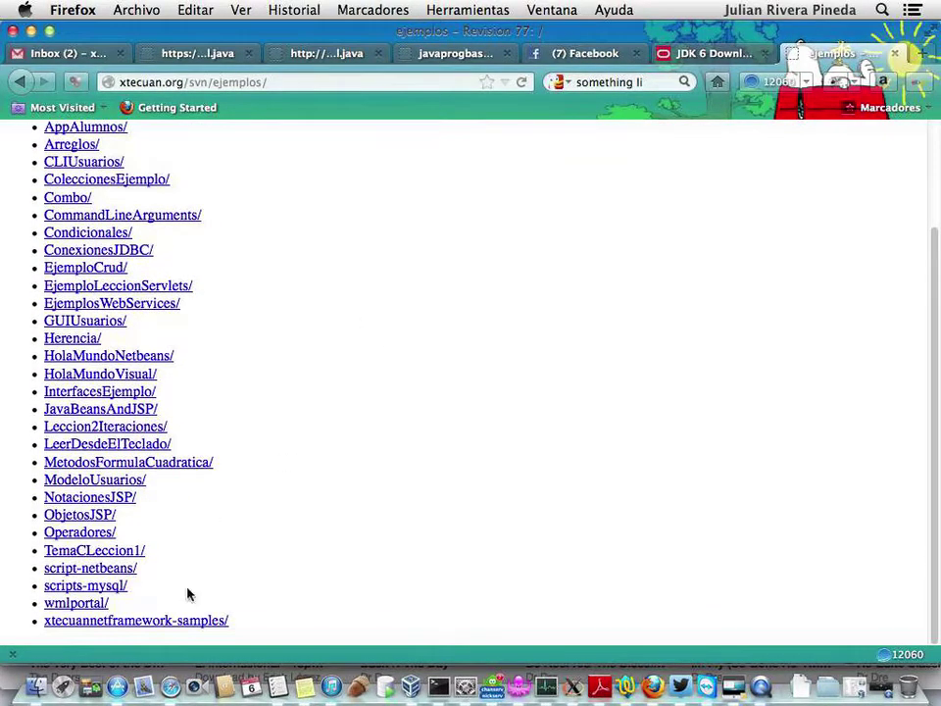
pyautogui.click(85, 566)
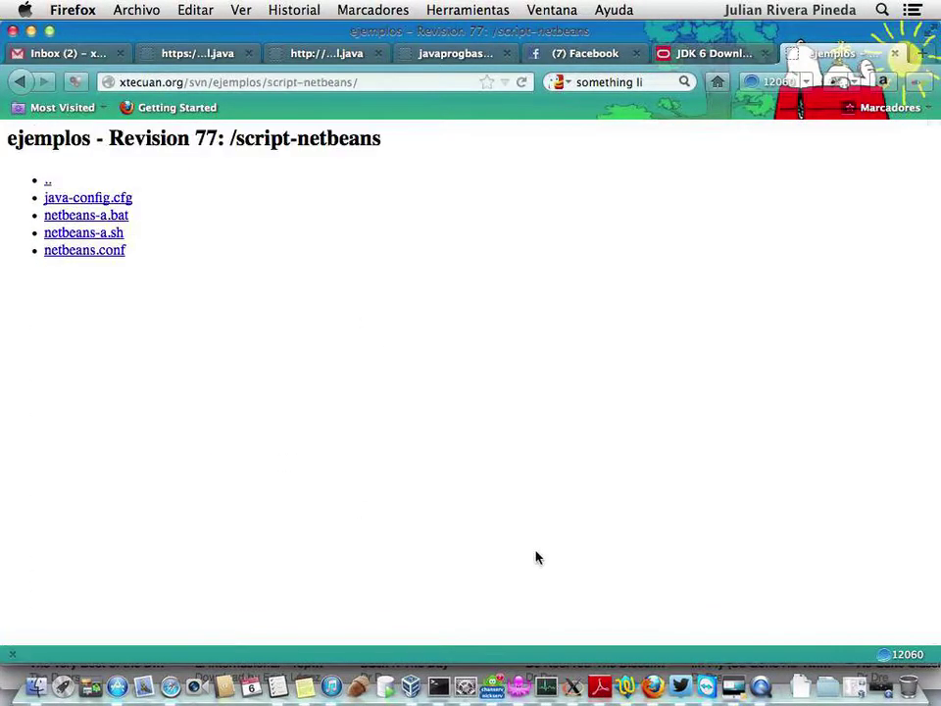
pyautogui.click(92, 217)
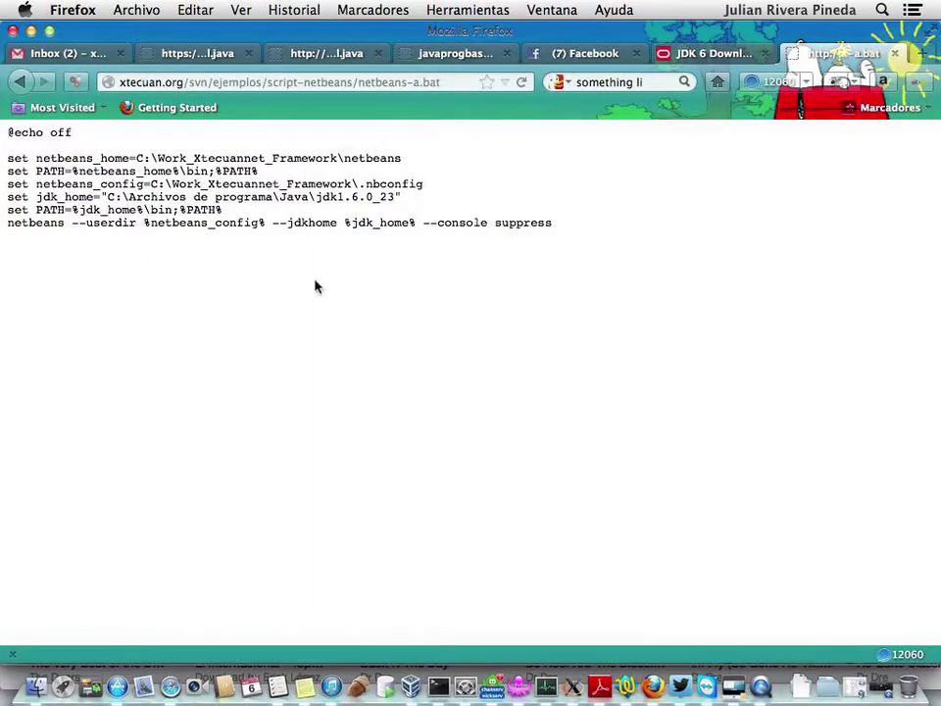
pyautogui.moveTo(138, 158); pyautogui.dragTo(410, 169)
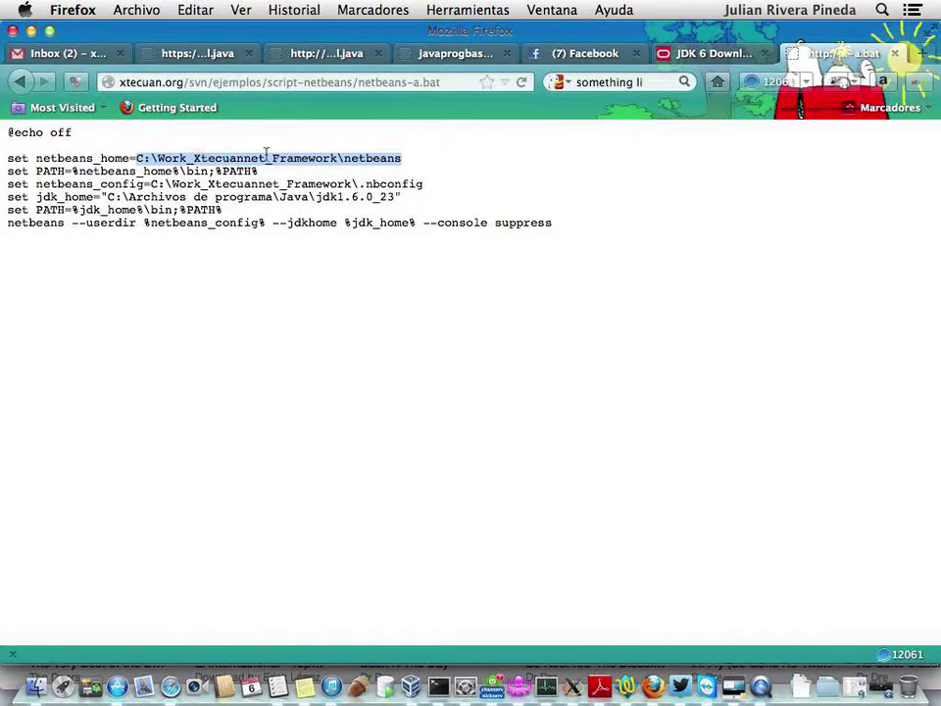
pyautogui.click(402, 159)
pyautogui.moveTo(403, 159); pyautogui.dragTo(343, 158)
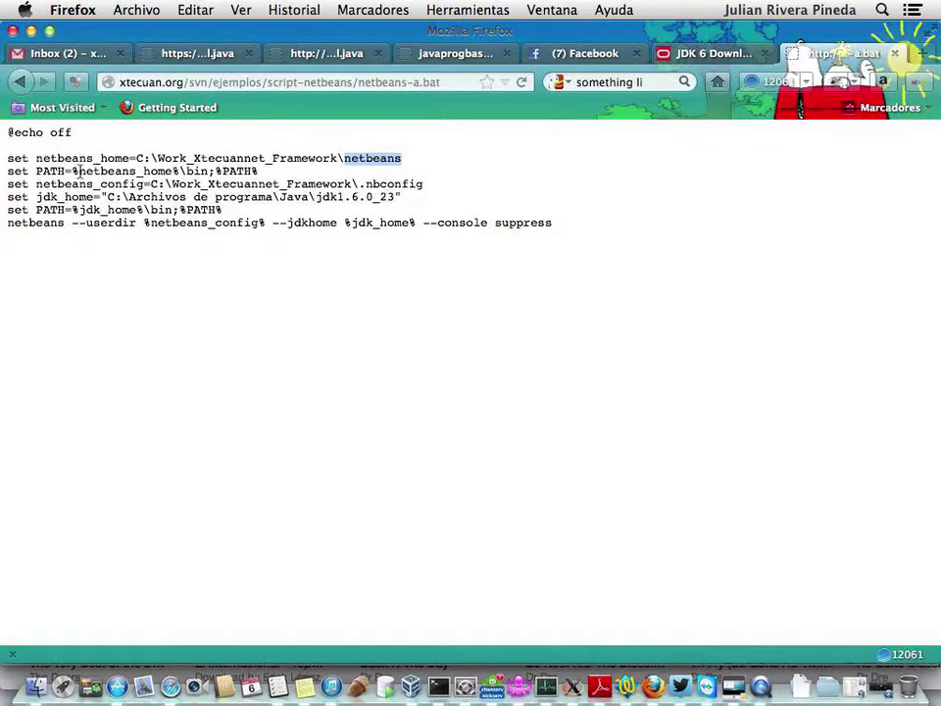
pyautogui.click(413, 165)
pyautogui.press('Down')
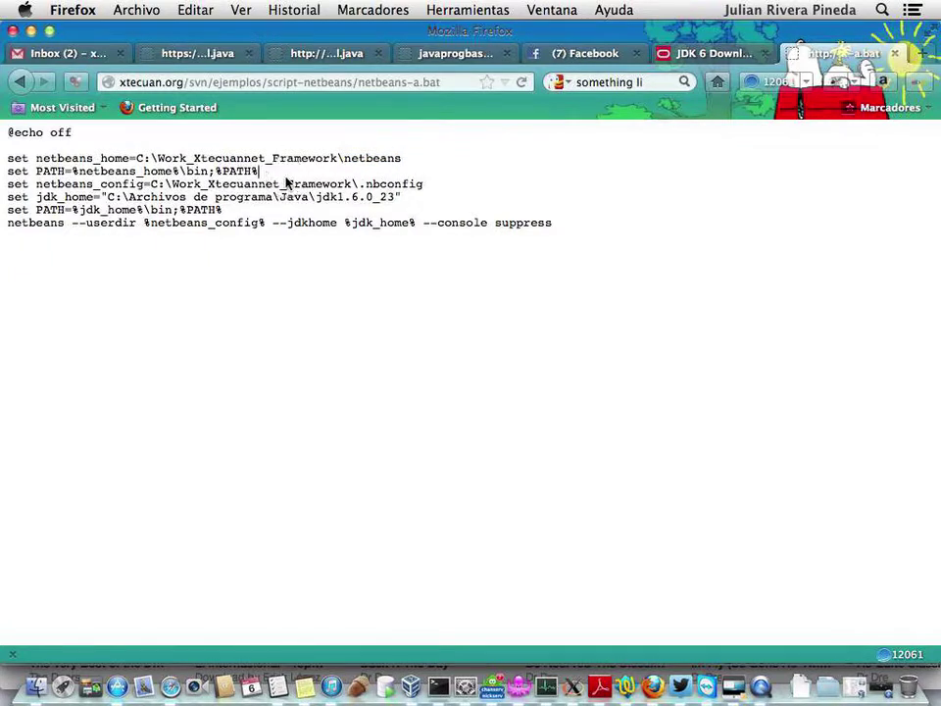
pyautogui.click(149, 183)
pyautogui.moveTo(150, 183); pyautogui.dragTo(428, 192)
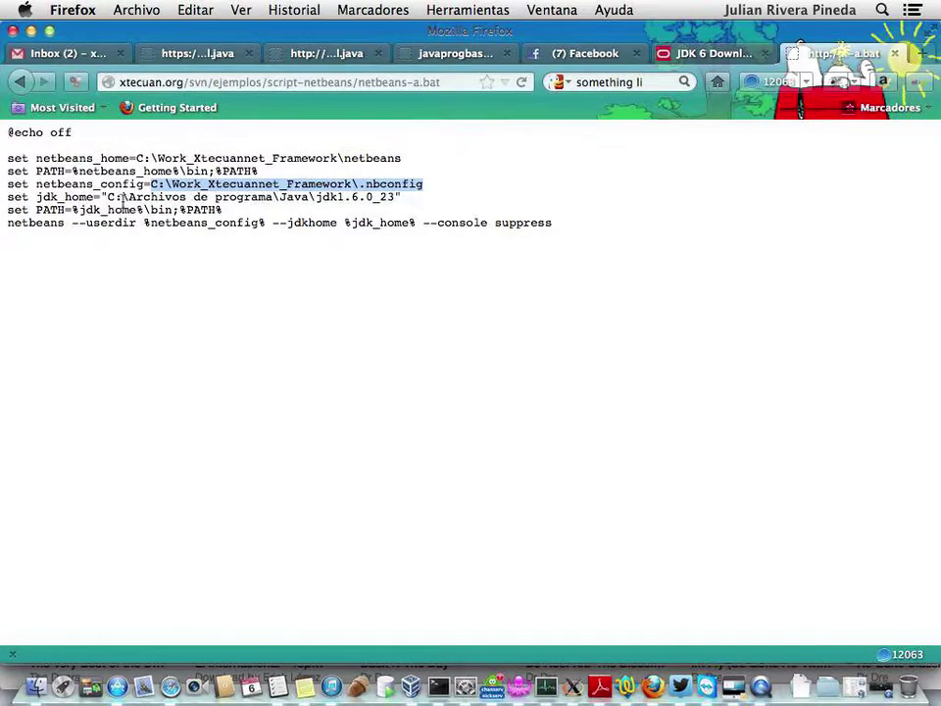
pyautogui.moveTo(108, 197); pyautogui.dragTo(395, 199)
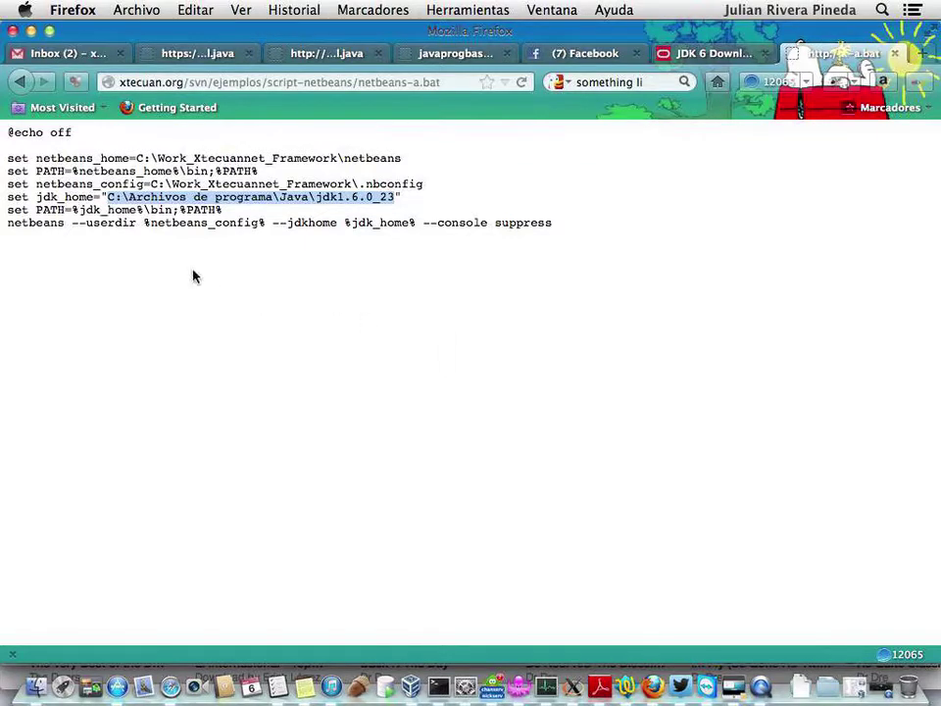
pyautogui.click(226, 214)
pyautogui.moveTo(225, 213); pyautogui.dragTo(9, 206)
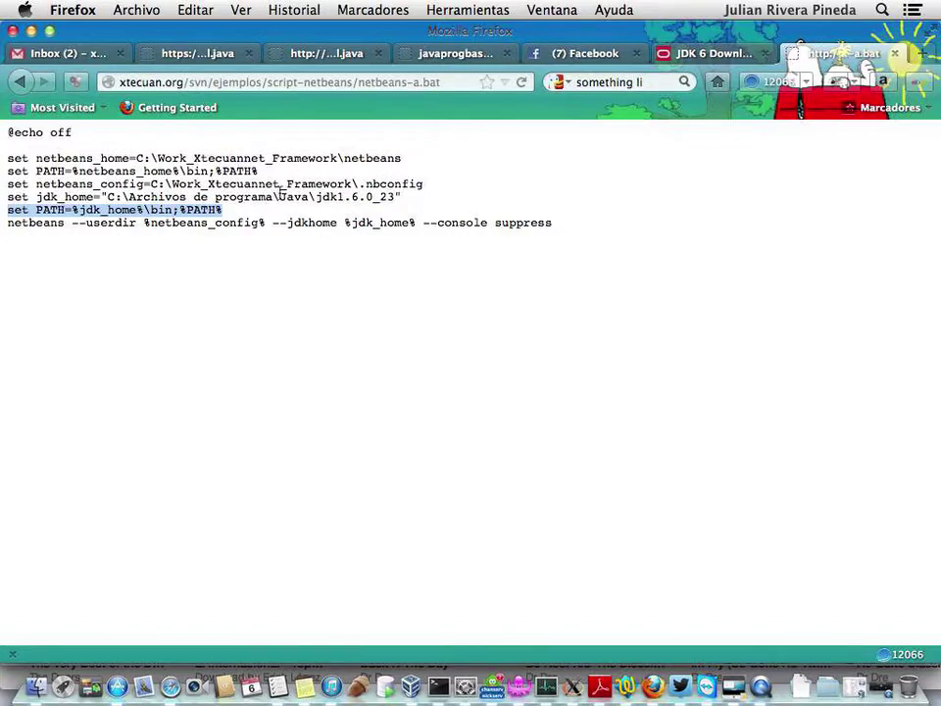
pyautogui.click(304, 194)
pyautogui.moveTo(107, 196); pyautogui.dragTo(405, 196)
pyautogui.moveTo(135, 158); pyautogui.dragTo(399, 157)
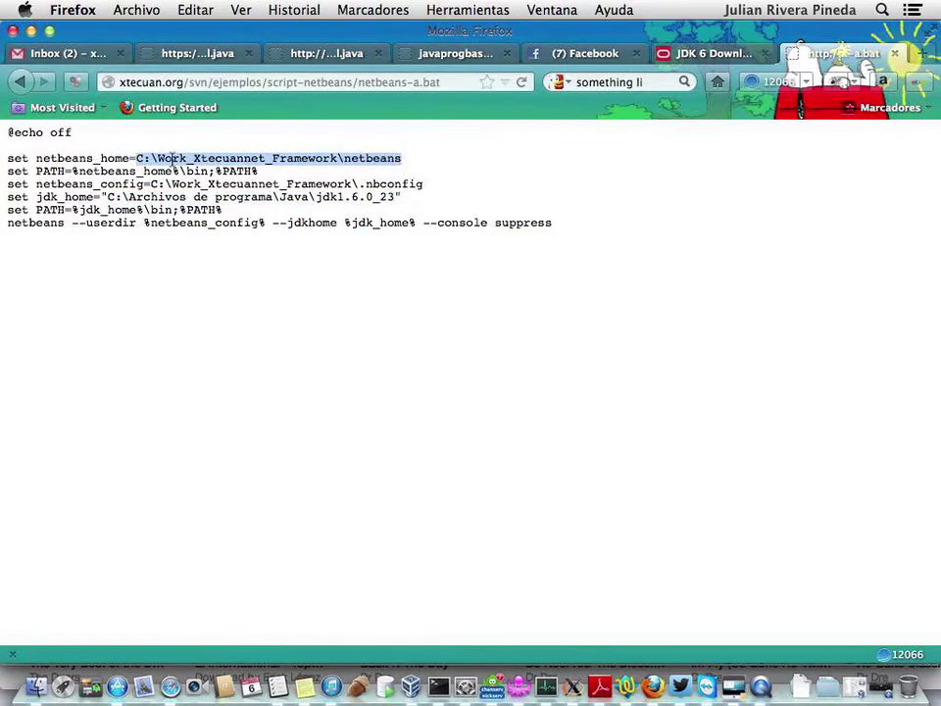
pyautogui.moveTo(149, 185); pyautogui.dragTo(428, 189)
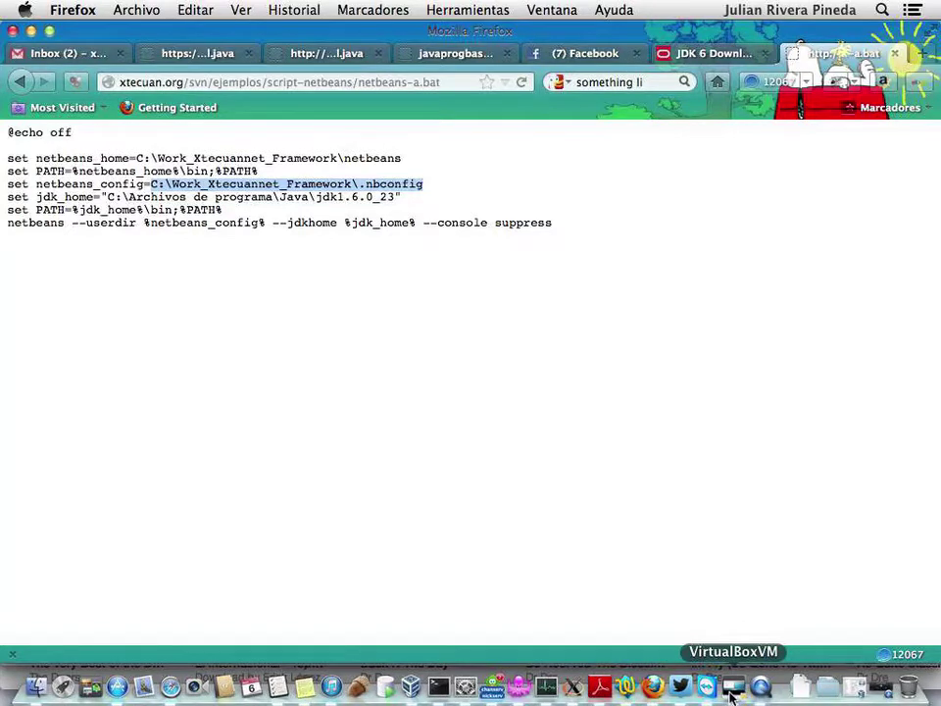
# - Put the VM in full screen and open netbeans-a.sh in gedit, selecting its netbeans_home path
pyautogui.click(730, 691)
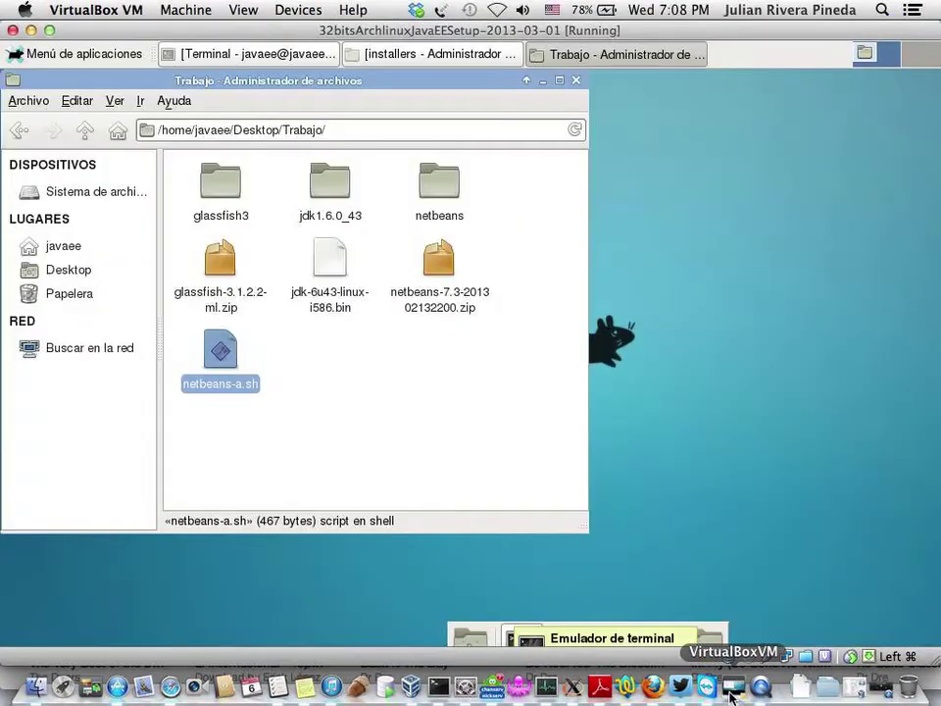
pyautogui.press('super+f')
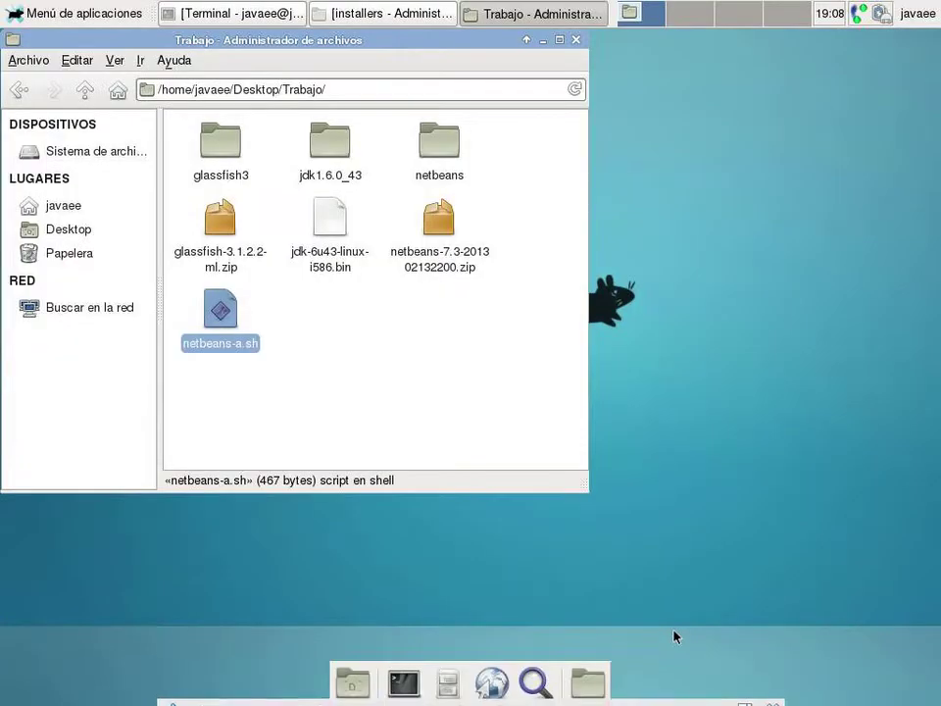
pyautogui.rightClick(217, 322)
pyautogui.moveTo(282, 351)
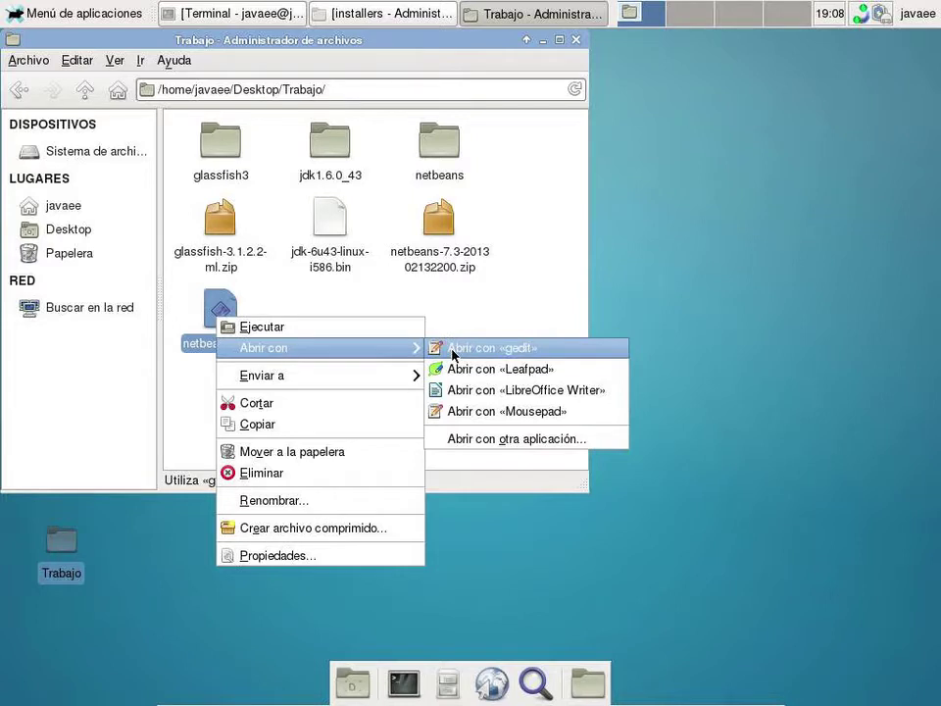
pyautogui.click(452, 356)
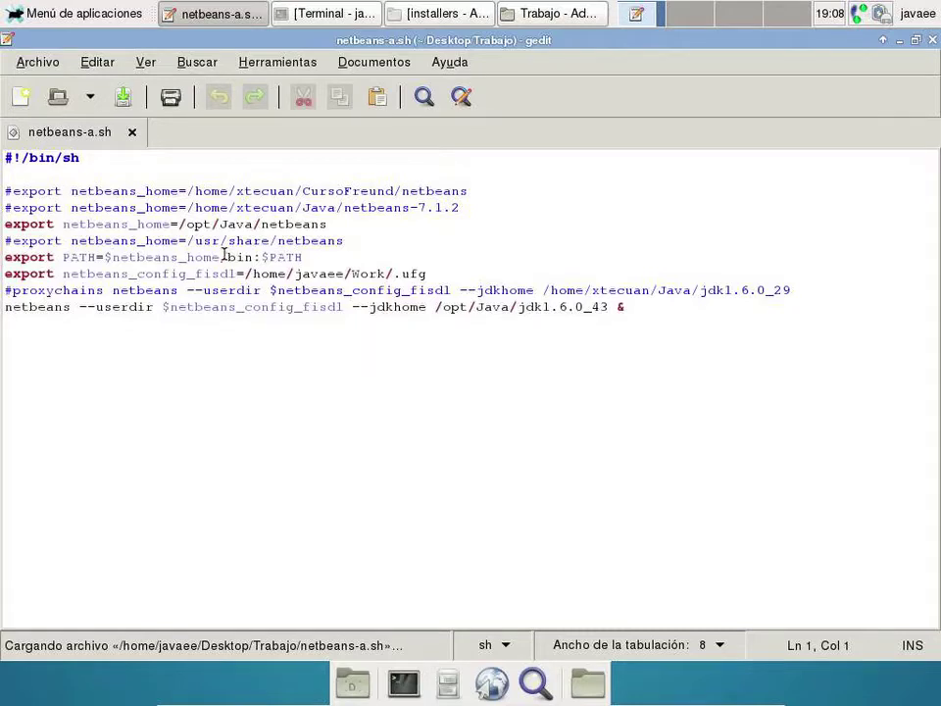
pyautogui.moveTo(177, 224); pyautogui.dragTo(334, 223)
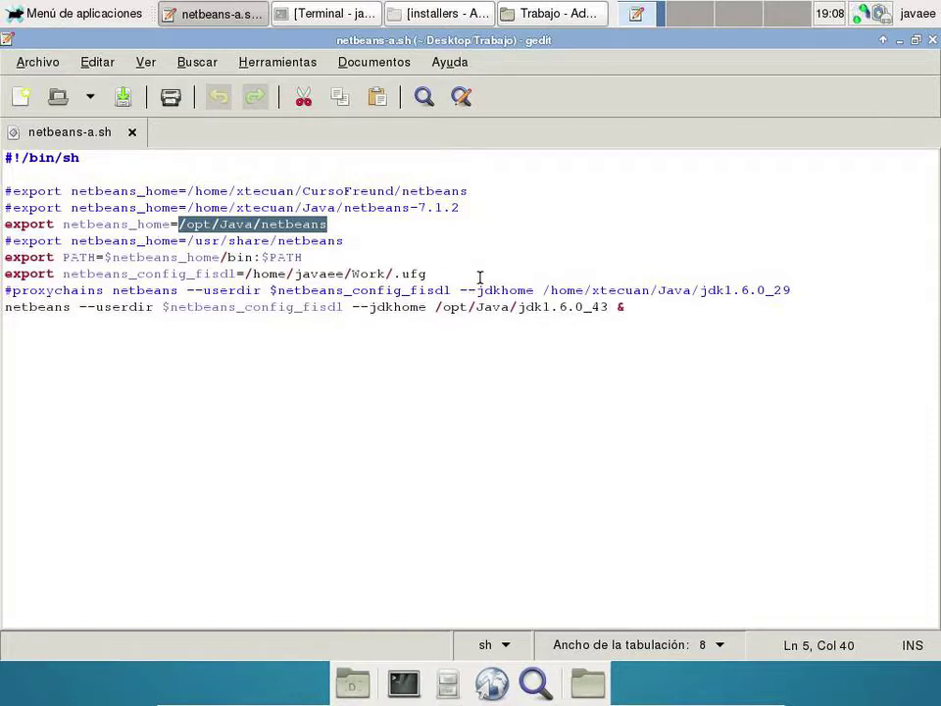
# - Copy the full path of the netbeans folder inside Trabajo from Thunar
pyautogui.click(514, 14)
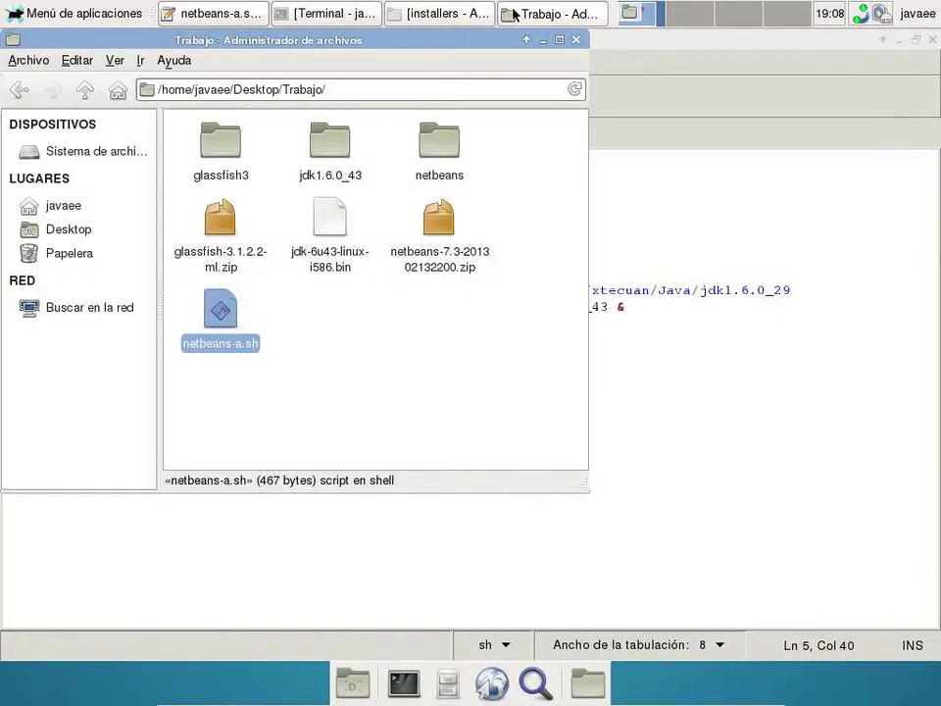
pyautogui.doubleClick(441, 144)
pyautogui.tripleClick(403, 90)
pyautogui.hotkey('ctrl', 'c')
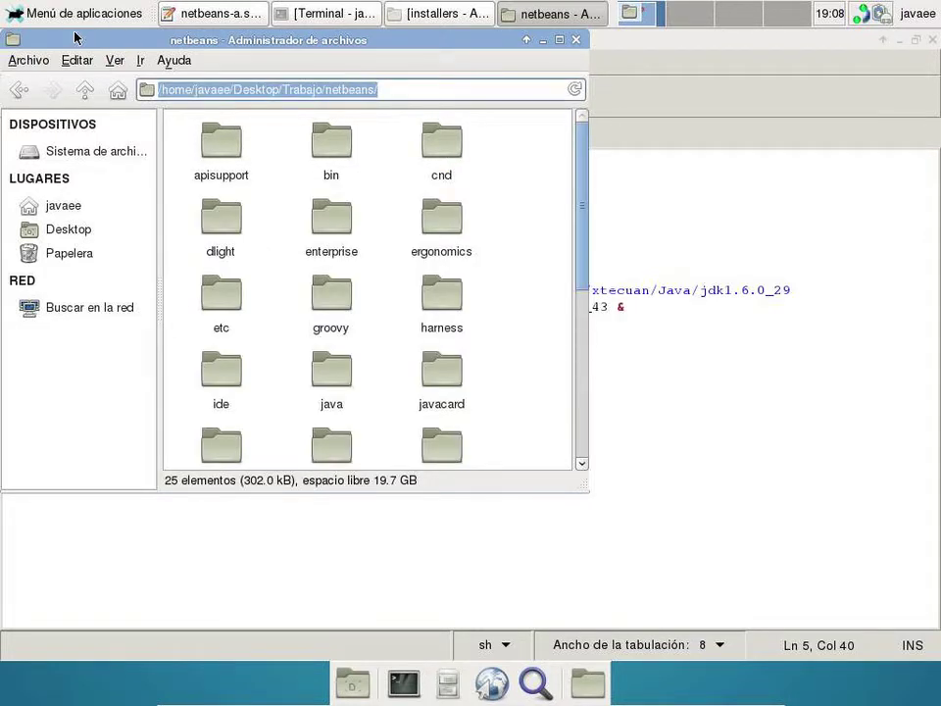
pyautogui.click(616, 351)
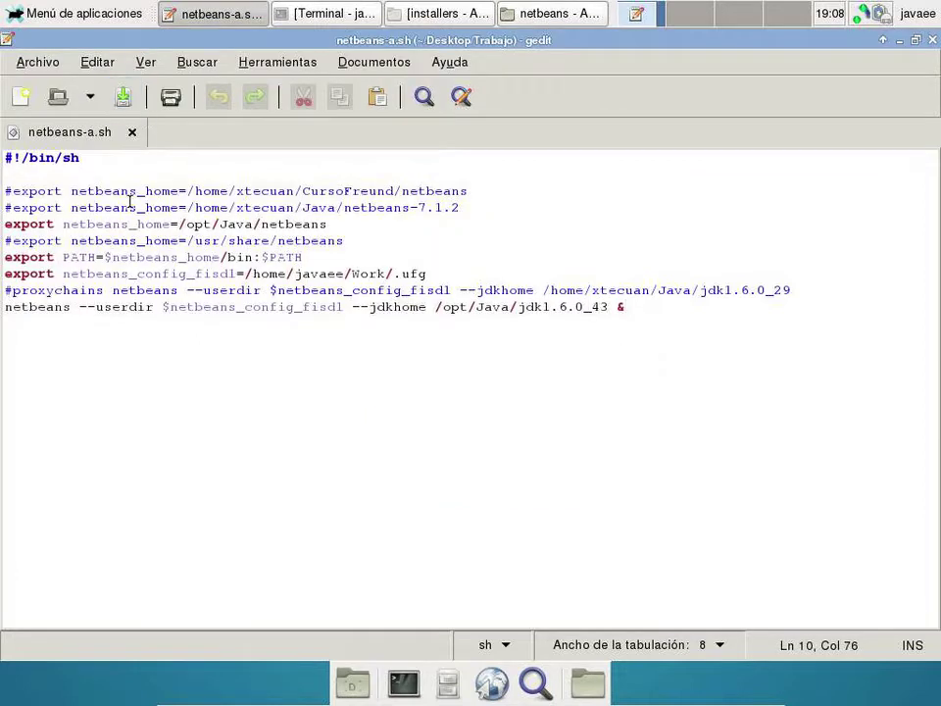
# - Replace /opt/Java/netbeans with the pasted Trabajo netbeans path, drop the trailing slash, and save
pyautogui.moveTo(178, 223); pyautogui.dragTo(337, 219)
pyautogui.hotkey('ctrl', 'v')
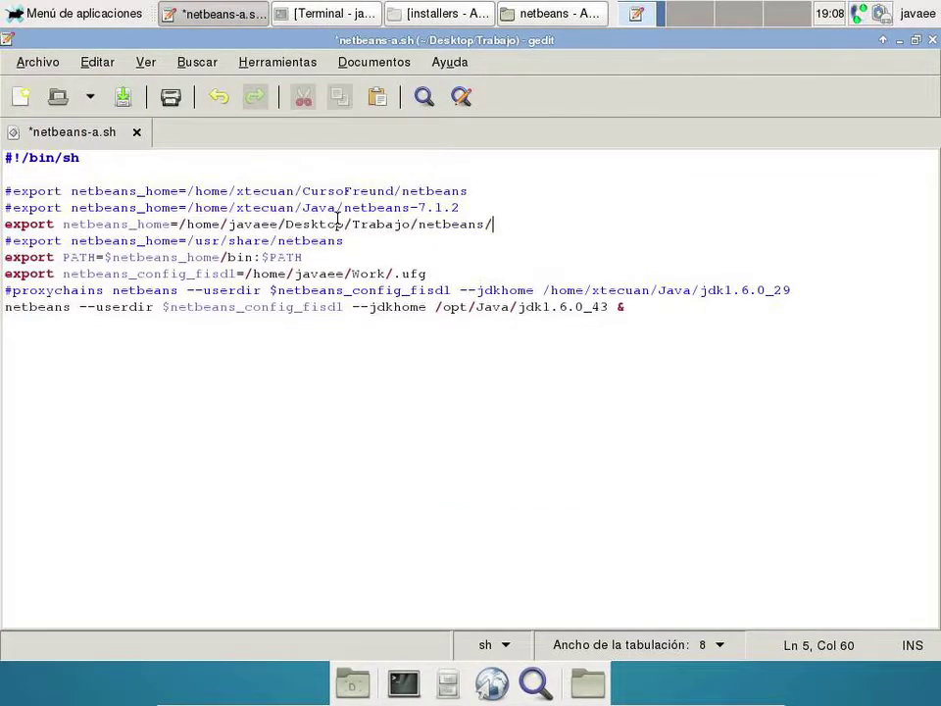
pyautogui.press('BackSpace')
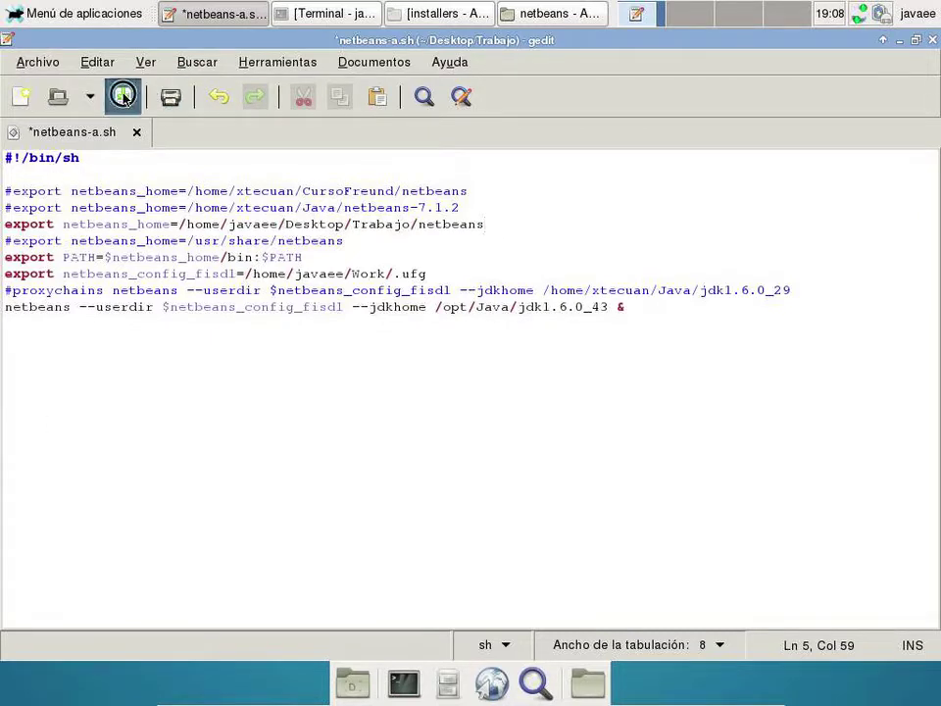
pyautogui.click(123, 96)
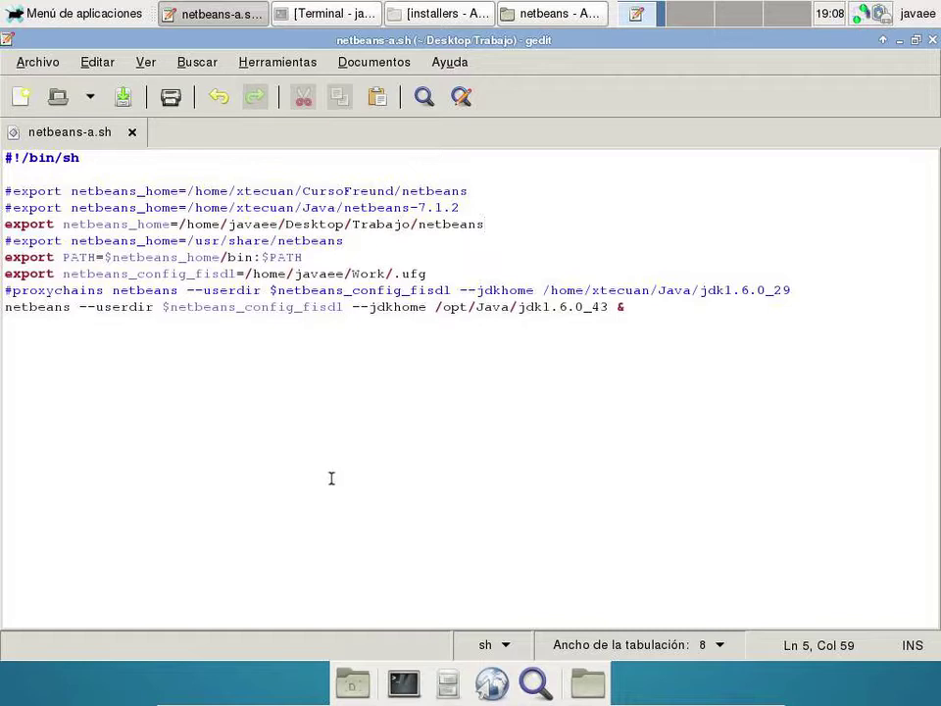
# - Select the Trabajo folder's path in Thunar to copy it
pyautogui.click(537, 9)
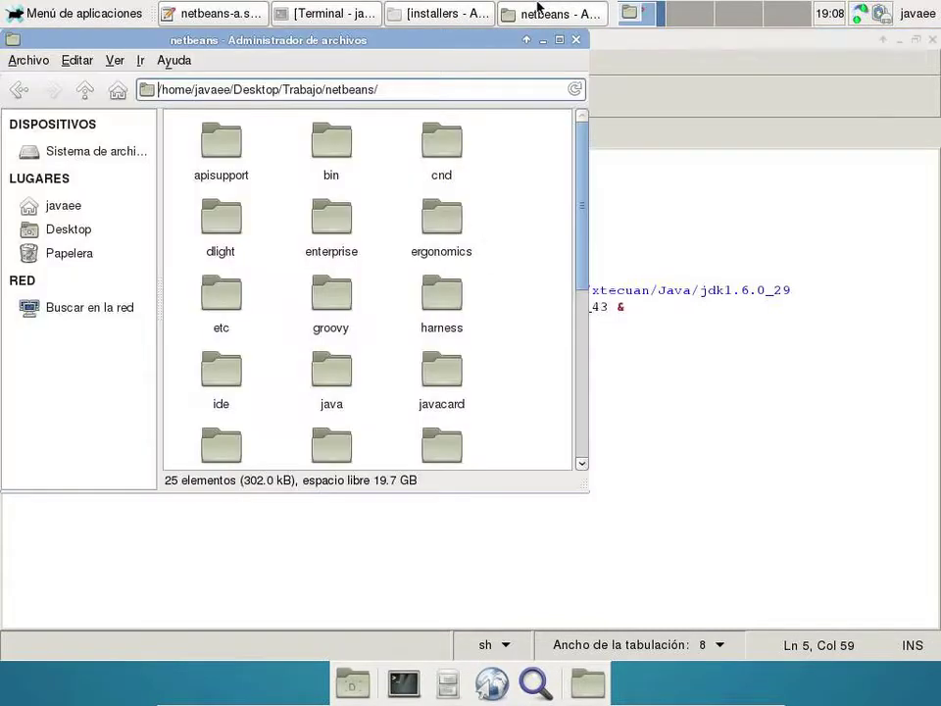
pyautogui.click(18, 89)
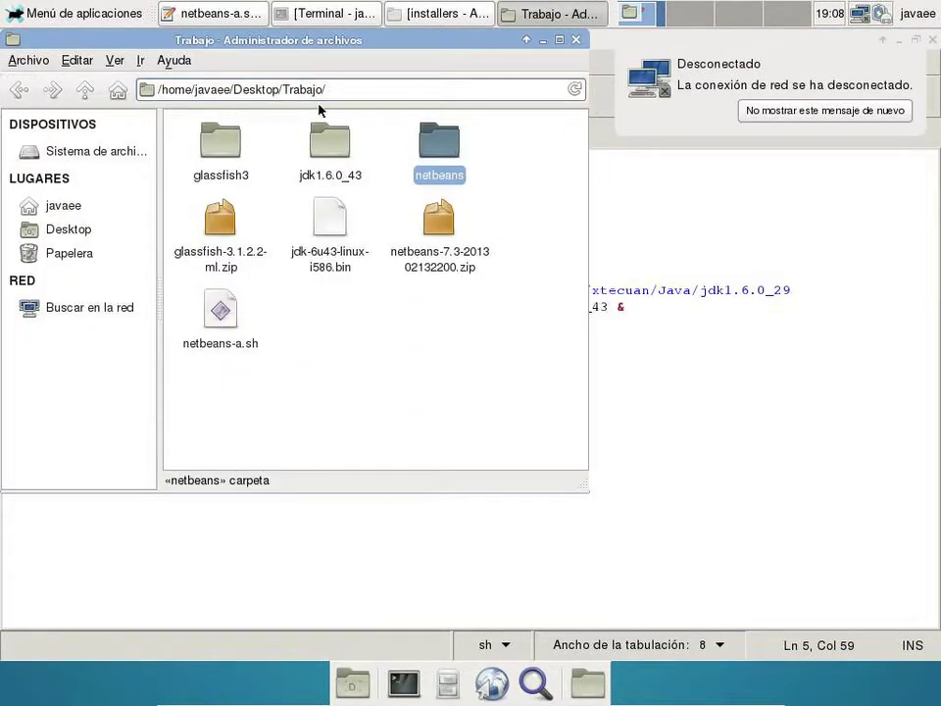
pyautogui.click(348, 89)
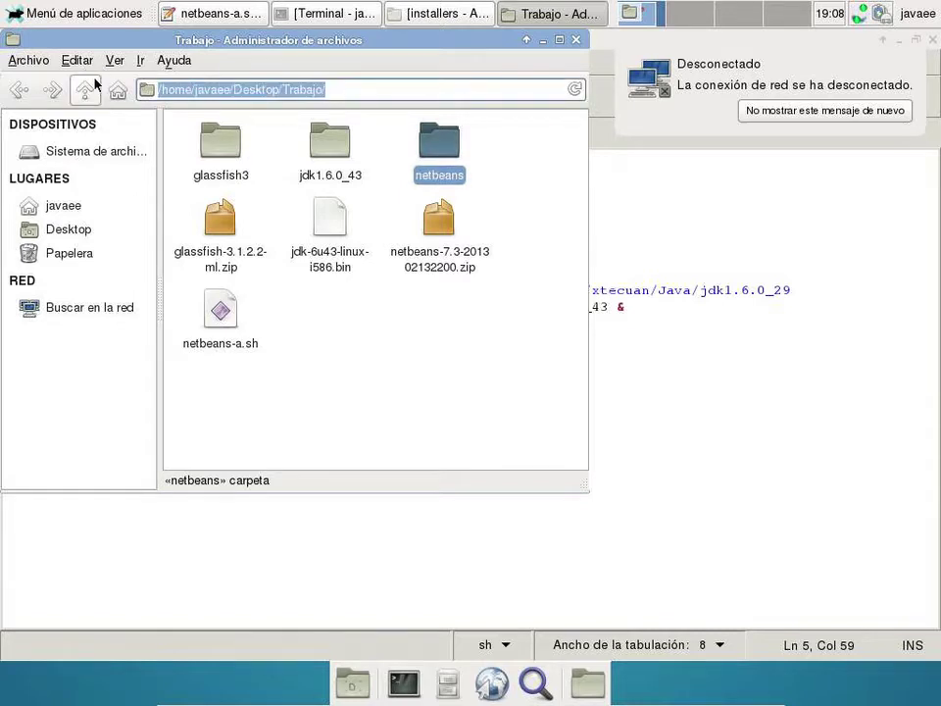
pyautogui.click(680, 309)
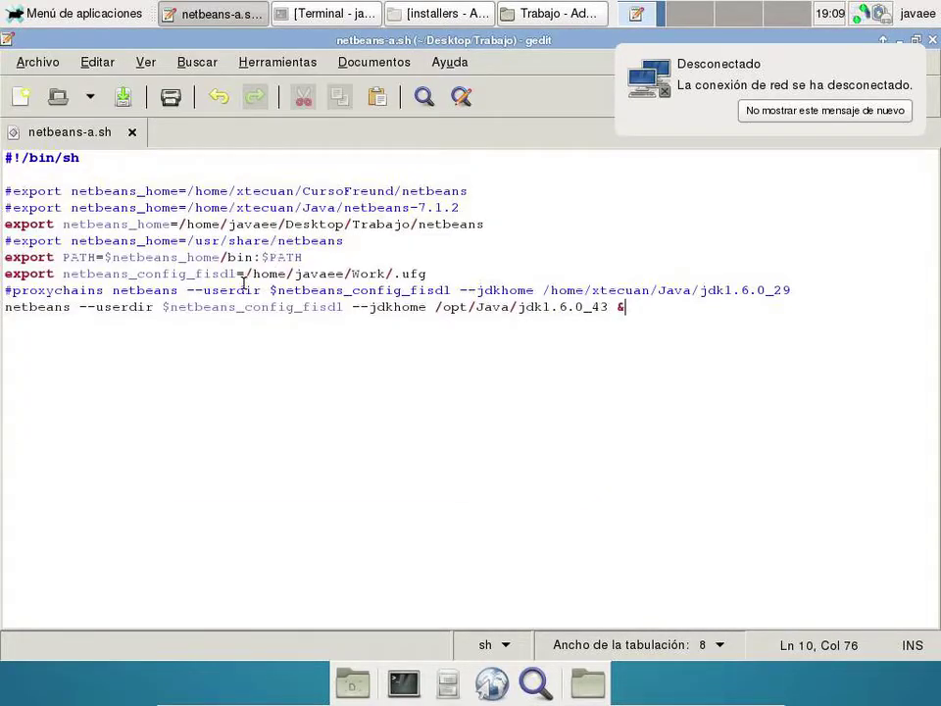
# - Replace the config path /home/javaee/Work with the Trabajo netbeans path in the script
pyautogui.moveTo(246, 273); pyautogui.dragTo(385, 266)
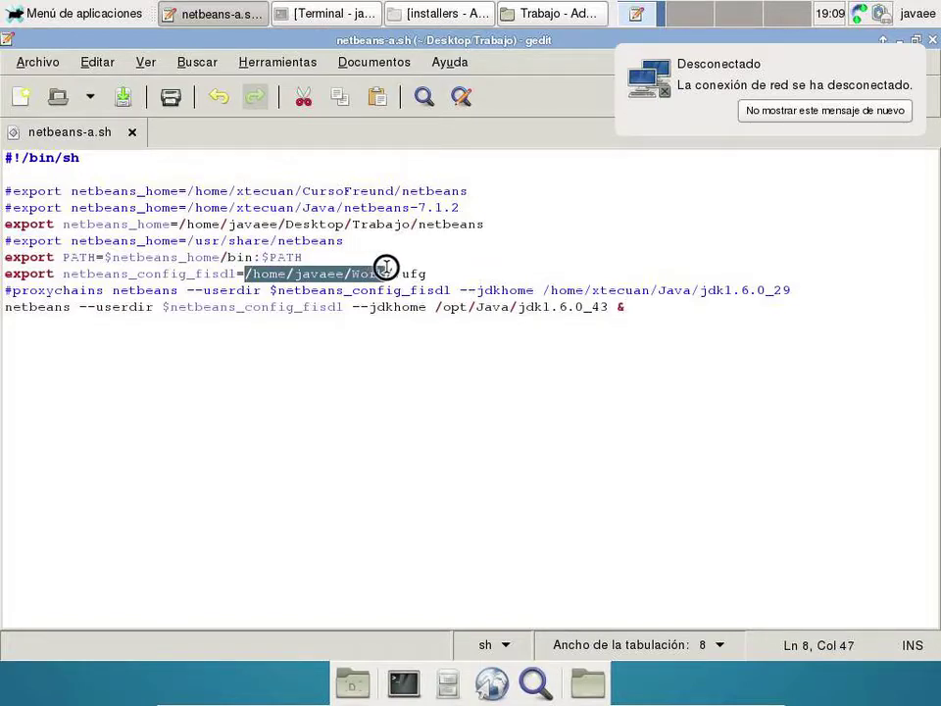
pyautogui.write('/home/javaee/Desktop/Trabajo/netbeans')
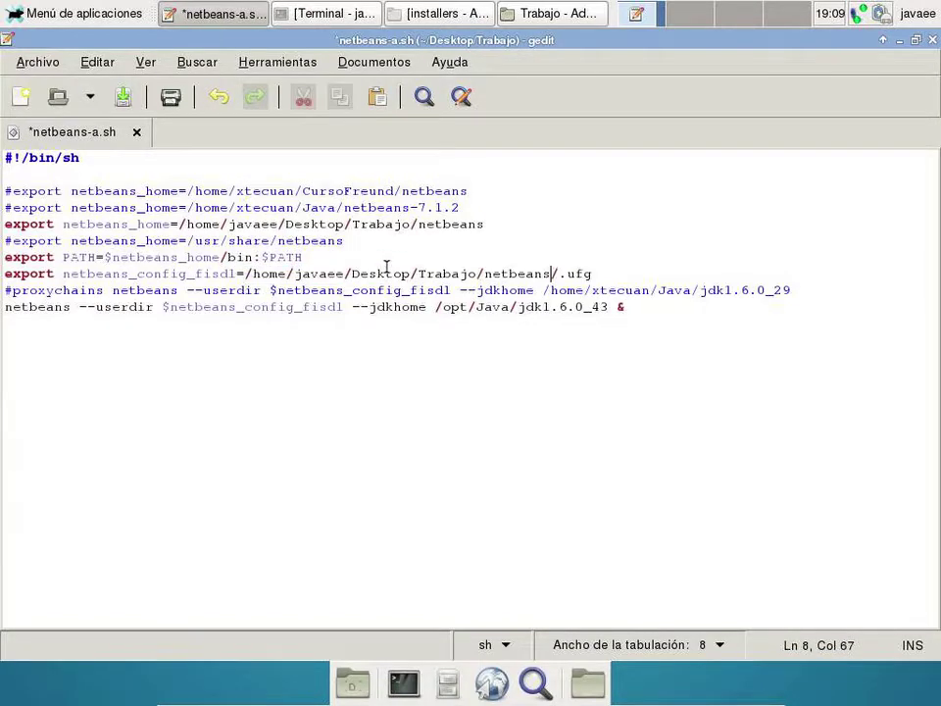
pyautogui.click(642, 274)
# - Change jdkhome from /opt/Java/jdk1.6.0_43 to /home/javaee/Desktop/Trabajo/jdk1.6.0_43
pyautogui.click(512, 14)
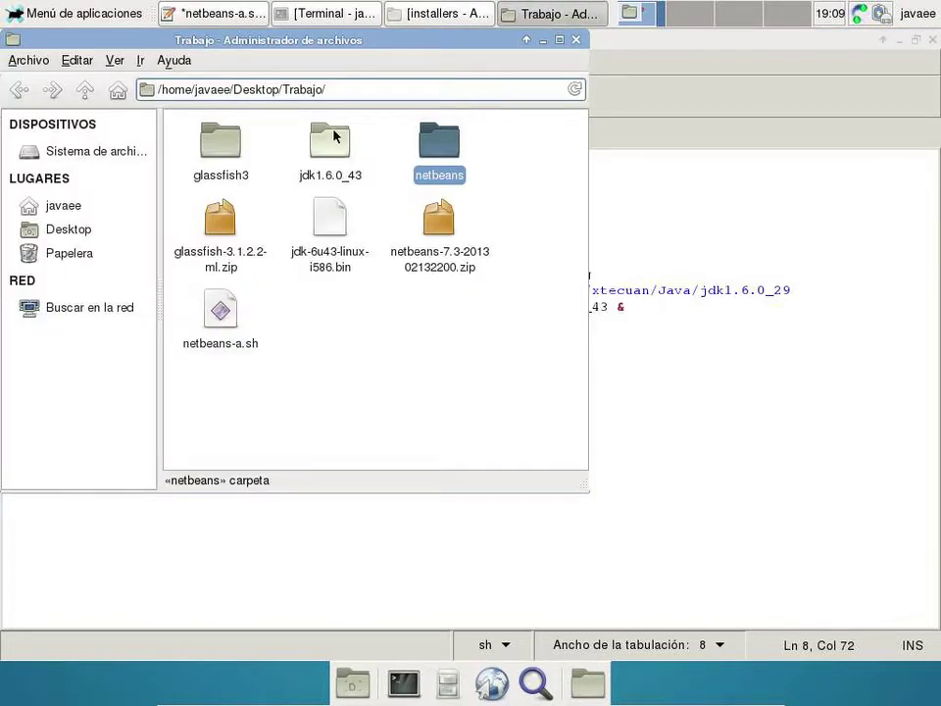
pyautogui.doubleClick(329, 142)
pyautogui.hotkey('ctrl', 'a')
pyautogui.hotkey('ctrl', 'c')
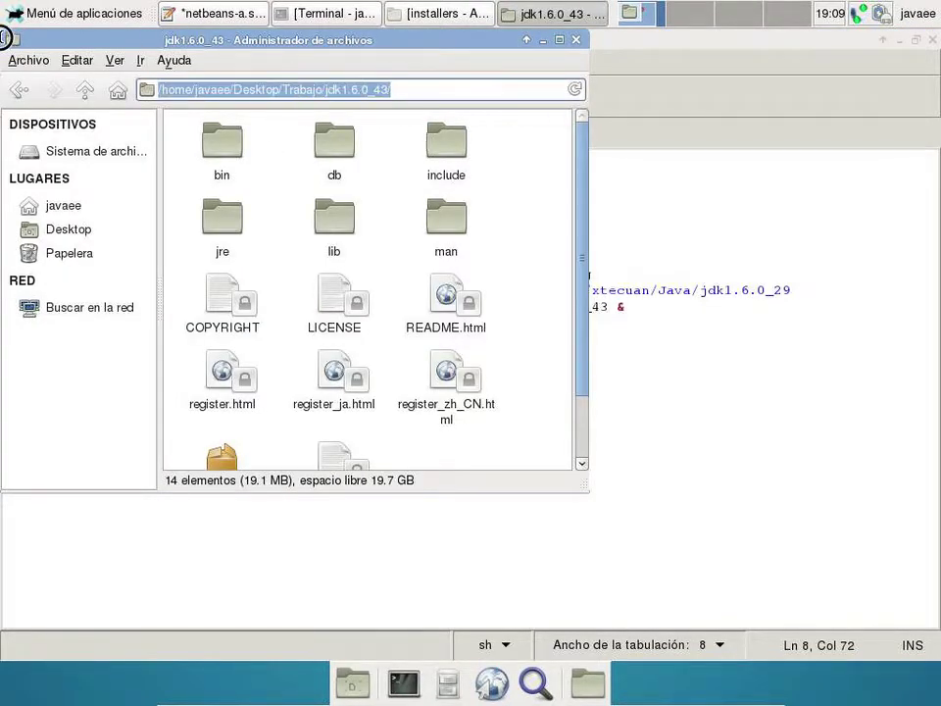
pyautogui.click(632, 332)
pyautogui.moveTo(437, 307); pyautogui.dragTo(610, 312)
pyautogui.hotkey('ctrl', 'v')
pyautogui.press('BackSpace')
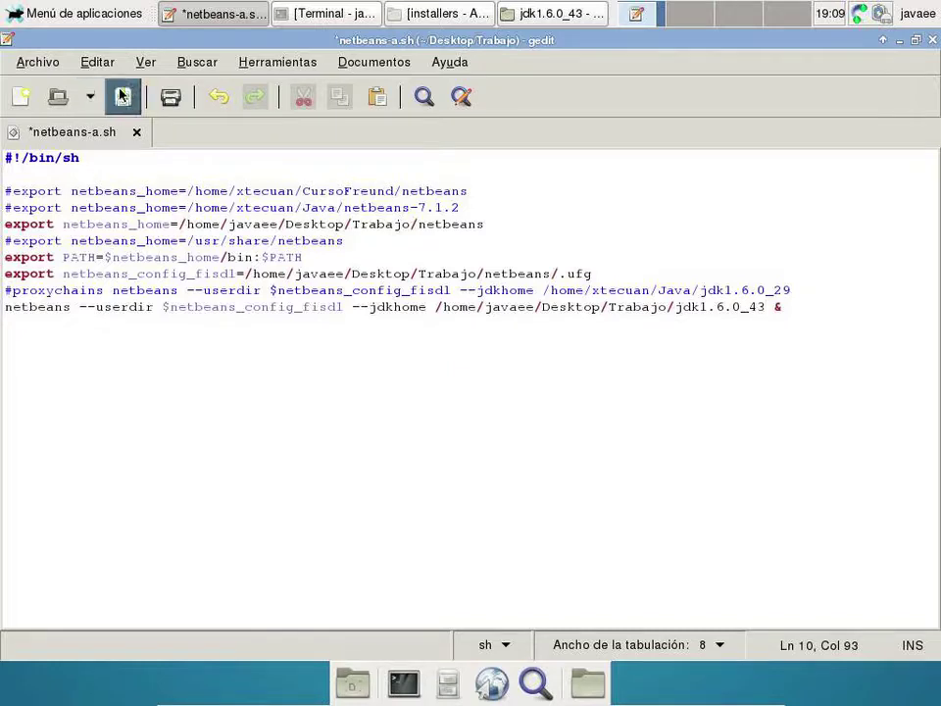
# - Save the script, close gedit, and select netbeans-a.sh back in Trabajo
pyautogui.click(122, 96)
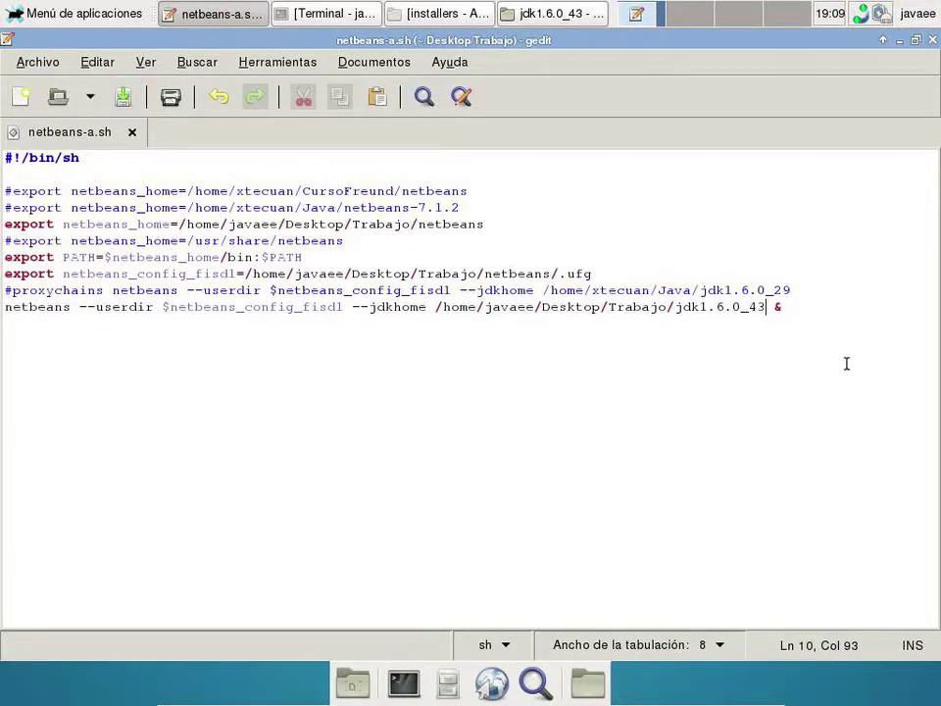
pyautogui.click(932, 40)
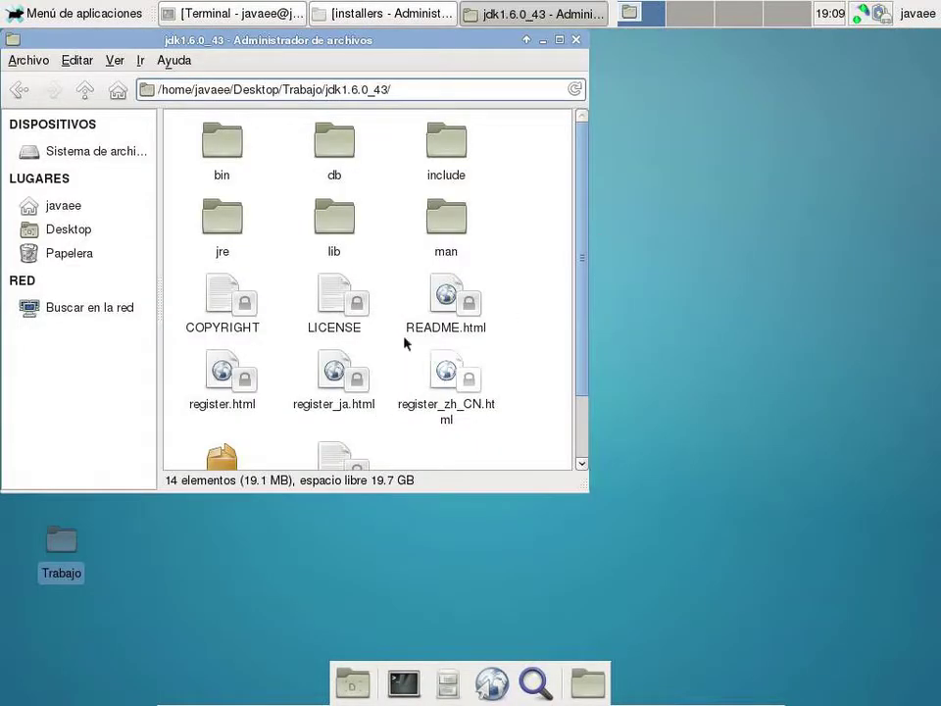
pyautogui.click(86, 90)
pyautogui.click(222, 310)
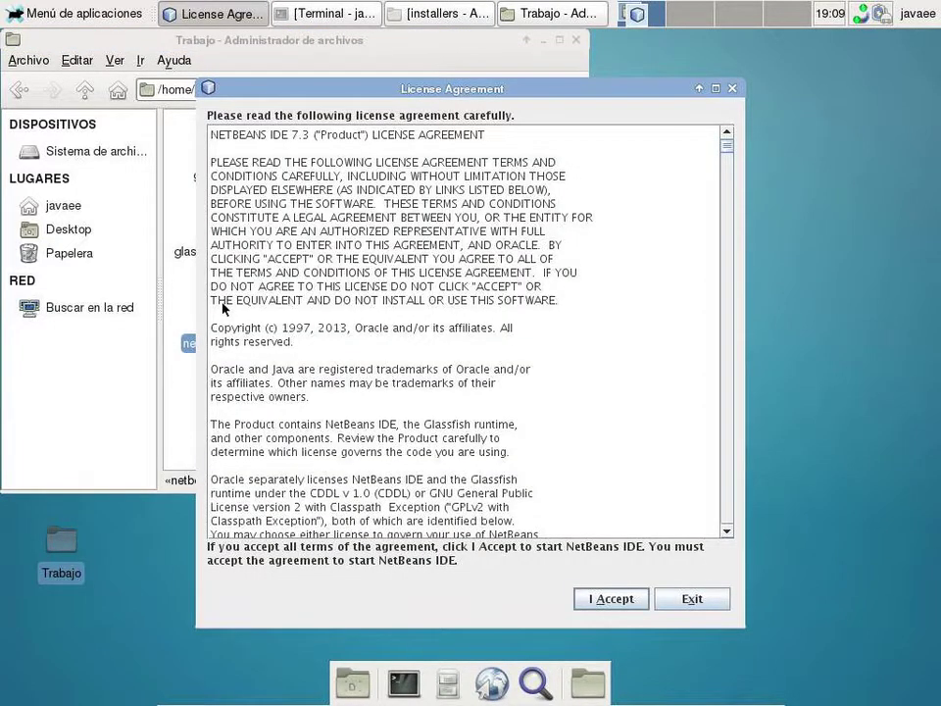
# - Accept the NetBeans IDE 7.3 licence and maximize the IDE window
pyautogui.click(591, 601)
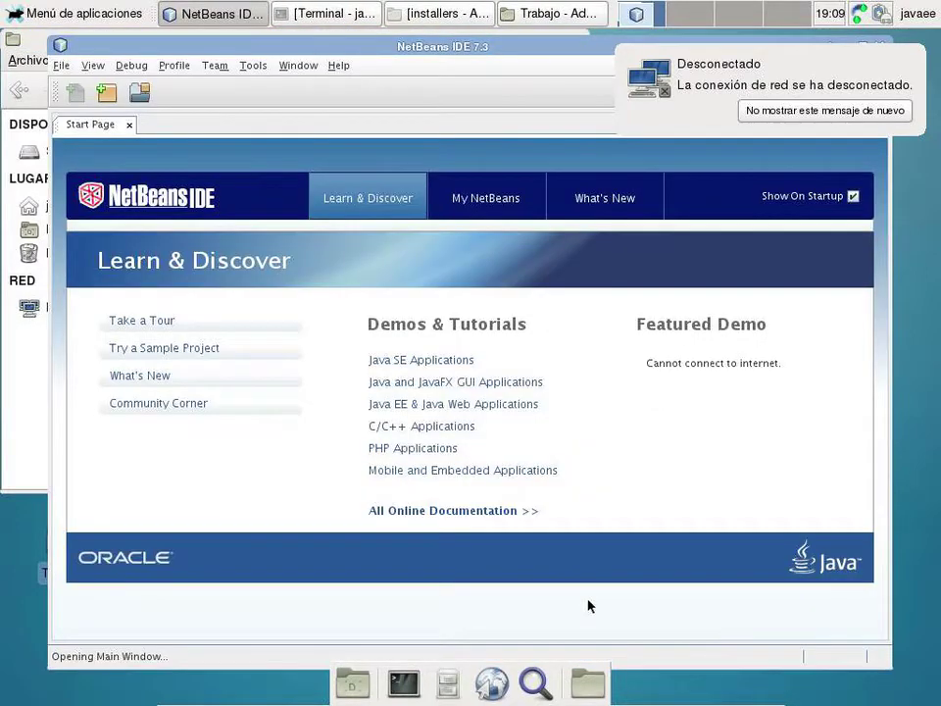
pyautogui.click(862, 49)
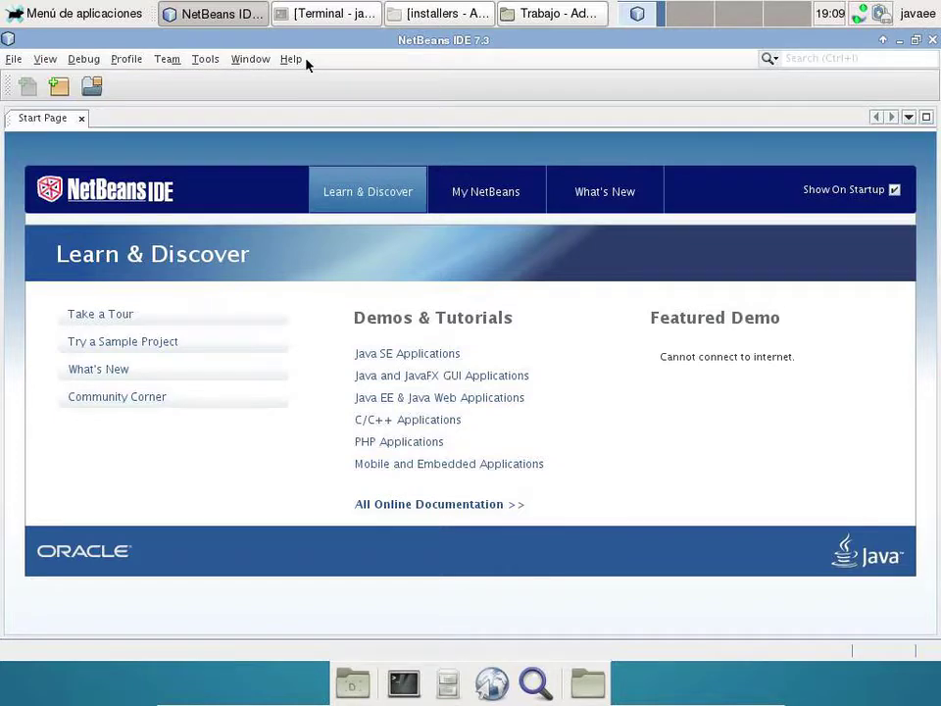
# - Show the Services panel and start Add Server on the Servers node
pyautogui.click(238, 59)
pyautogui.click(272, 138)
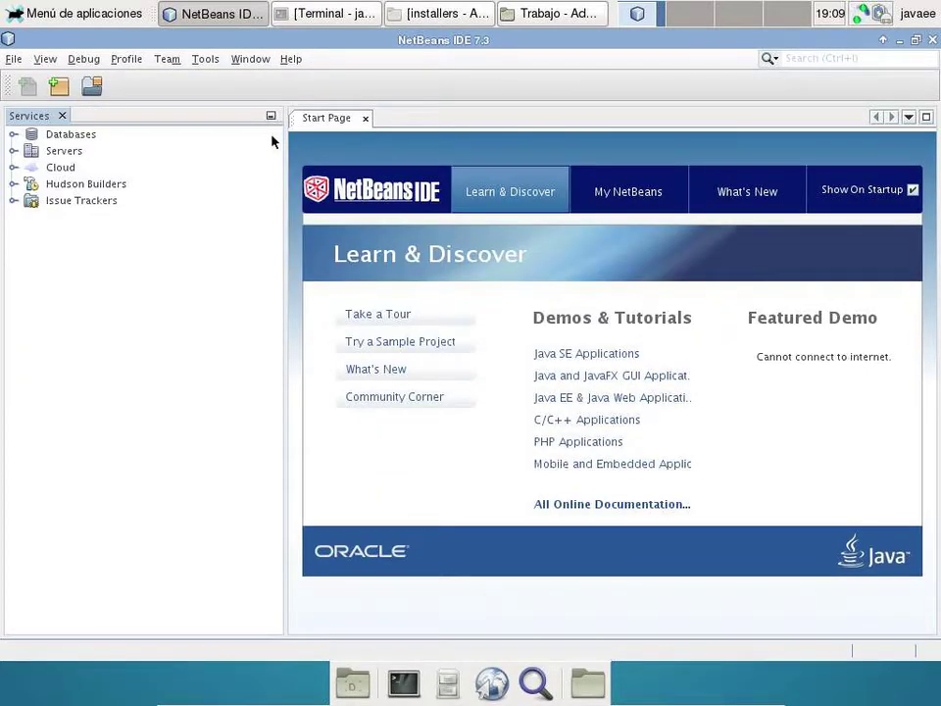
pyautogui.click(63, 151)
pyautogui.rightClick(63, 153)
pyautogui.click(88, 164)
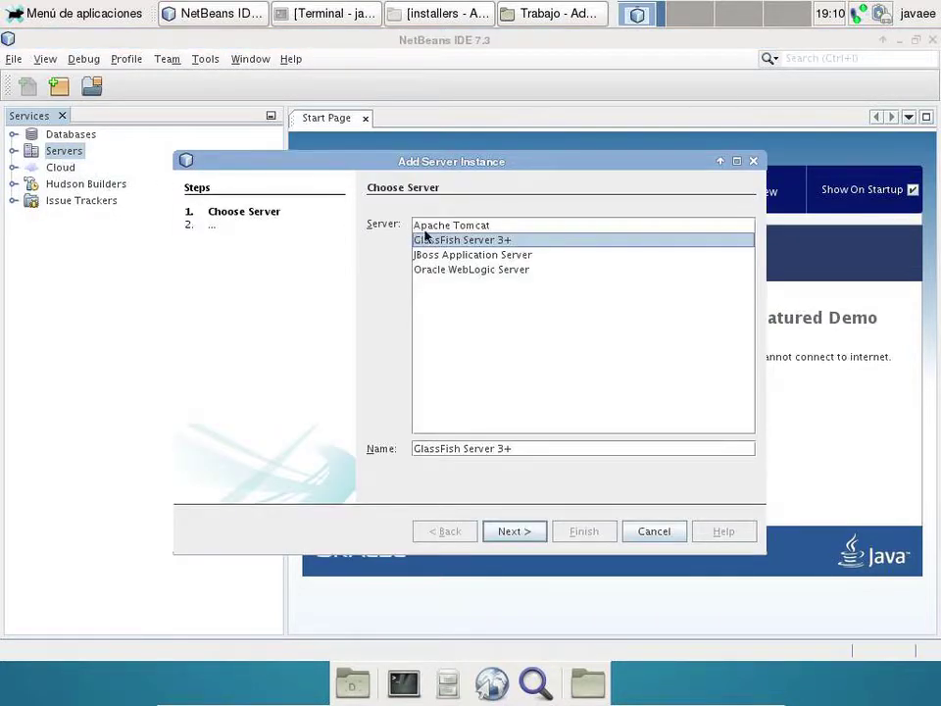
# - Choose GlassFish Server 3+ with installation location Desktop/Trabajo/glassfish3
pyautogui.click(530, 539)
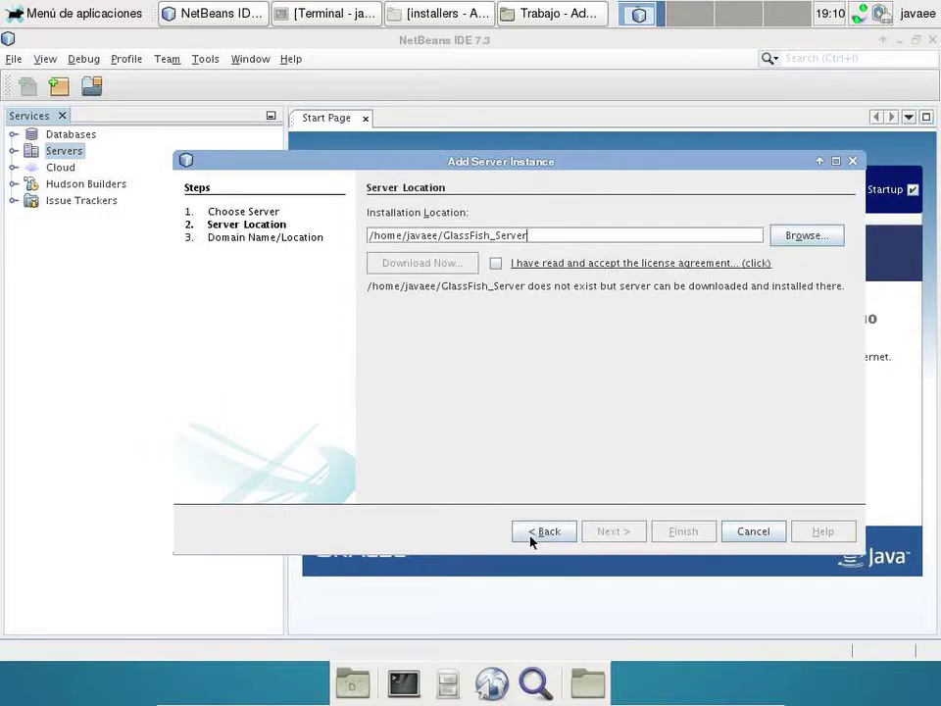
pyautogui.click(821, 238)
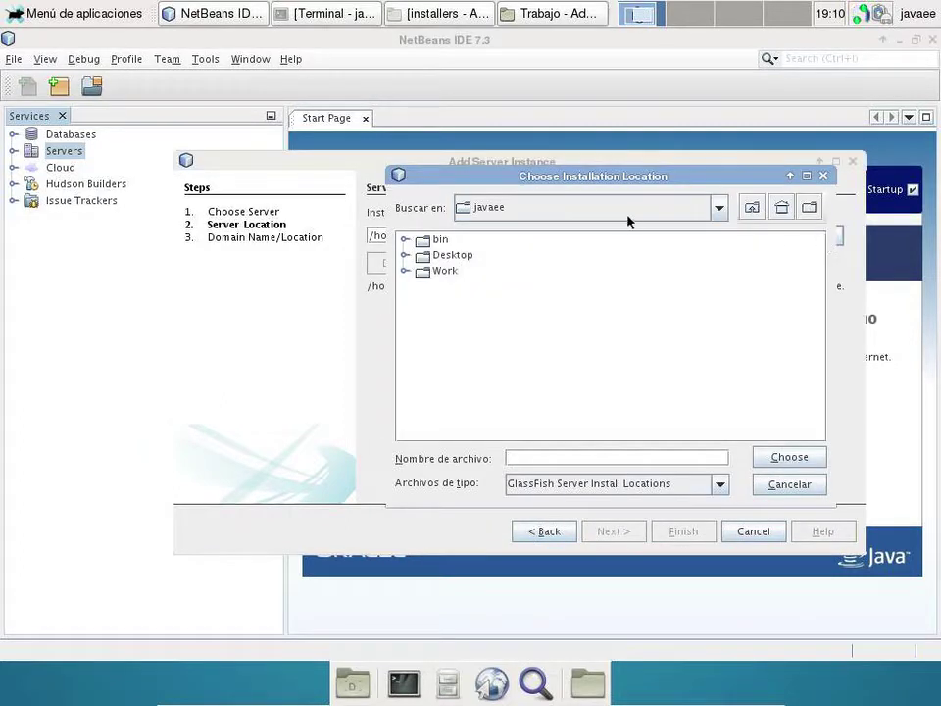
pyautogui.doubleClick(459, 255)
pyautogui.click(455, 240)
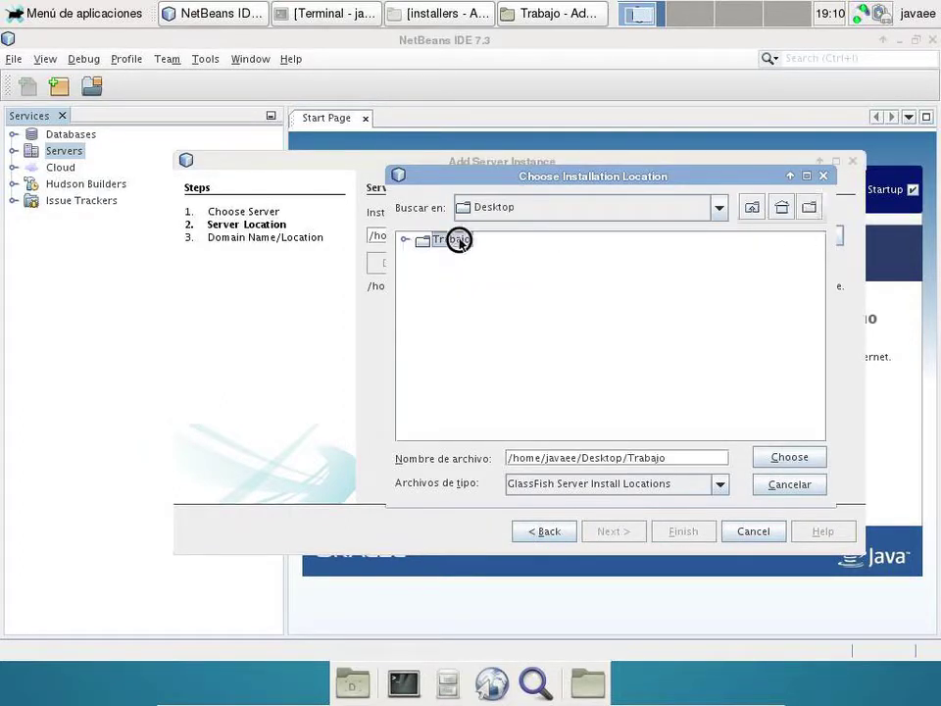
pyautogui.doubleClick(455, 240)
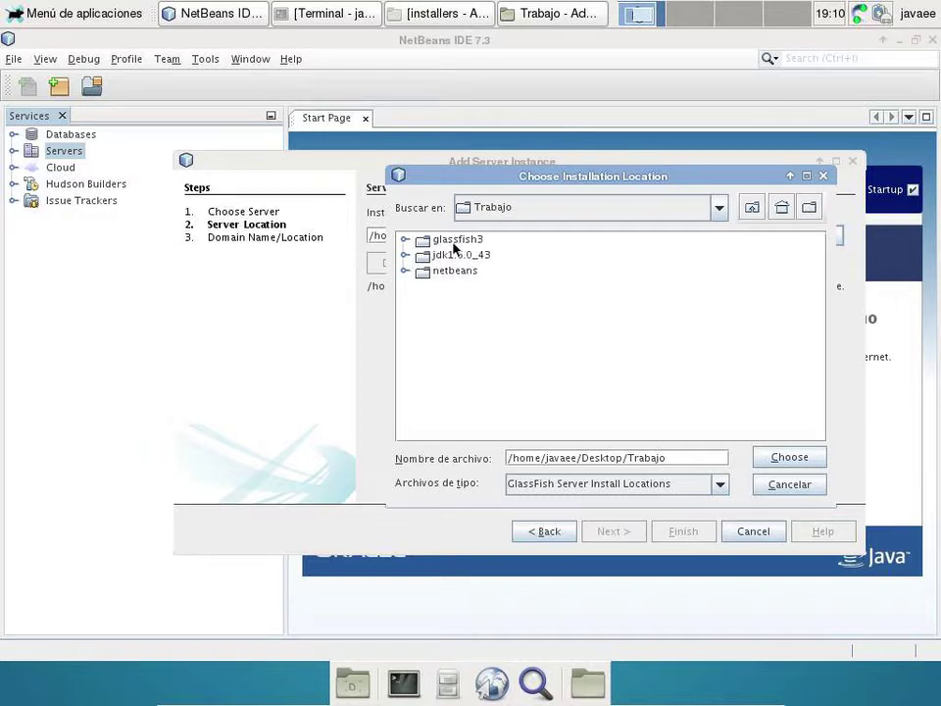
pyautogui.click(456, 241)
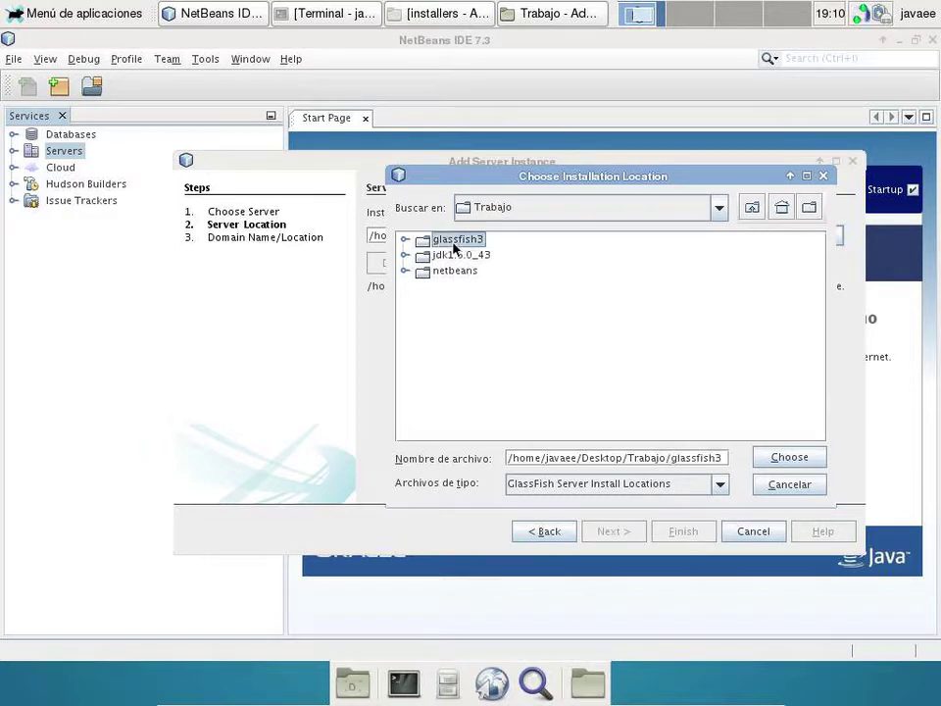
pyautogui.click(798, 459)
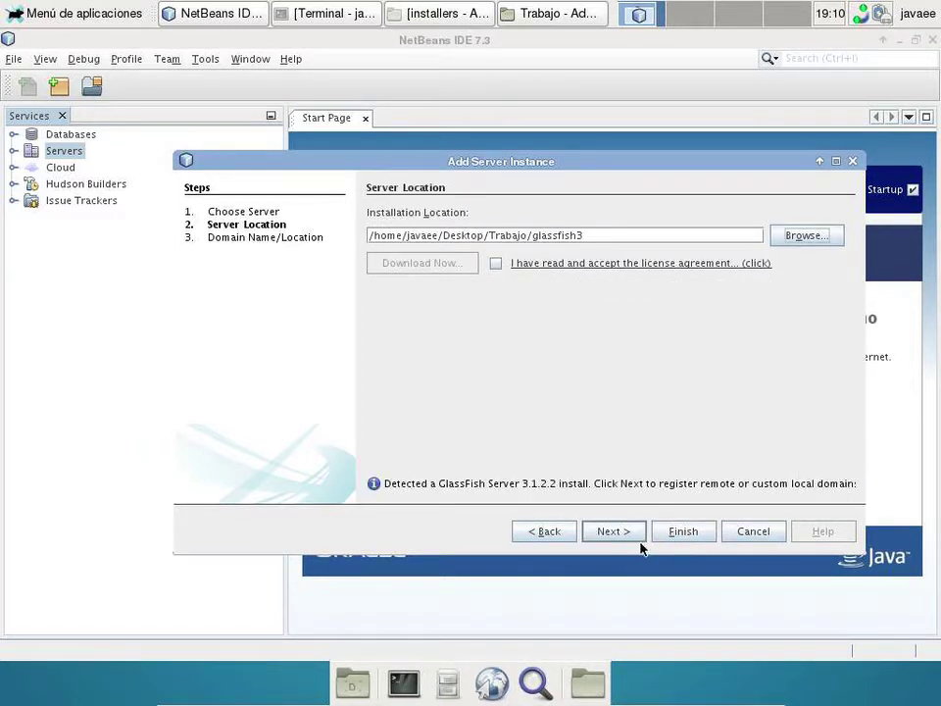
# - Finish registering the server with domain1 and enter the master password
pyautogui.click(630, 529)
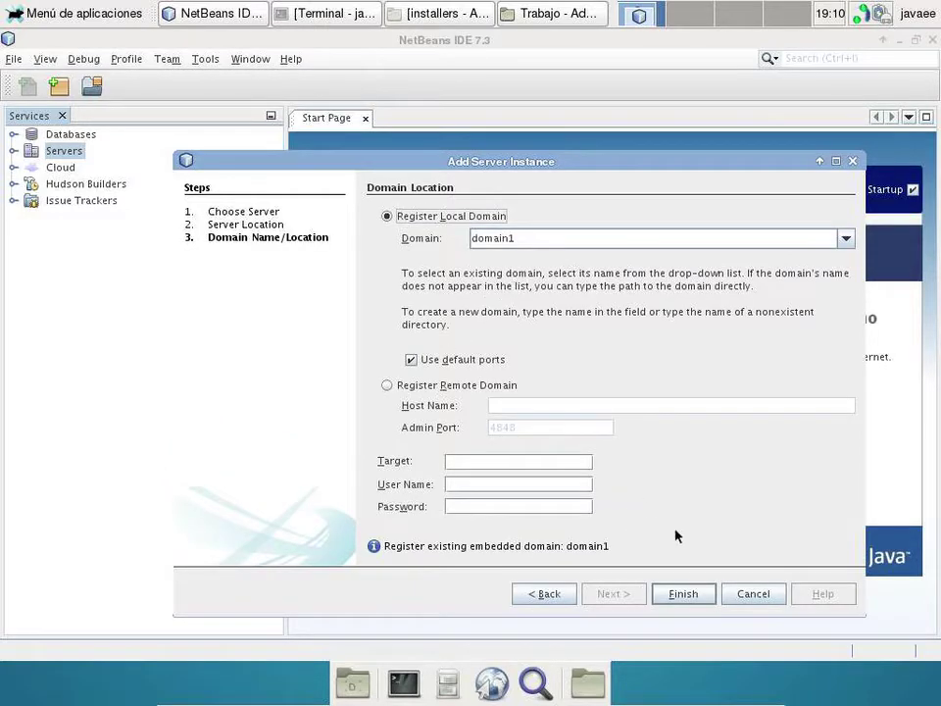
pyautogui.click(674, 592)
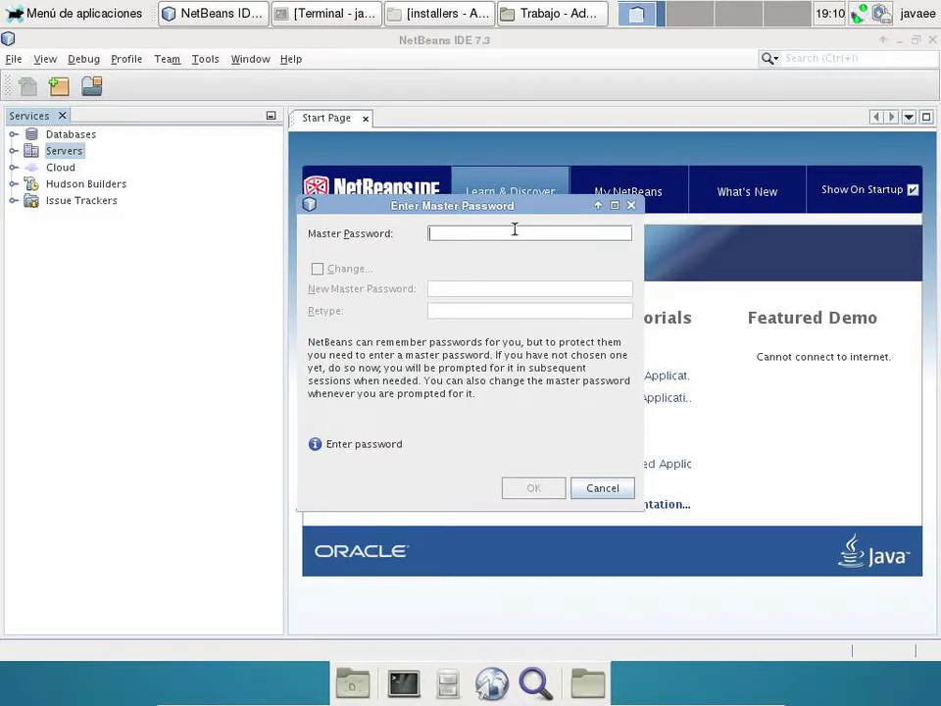
pyautogui.write('javaee')
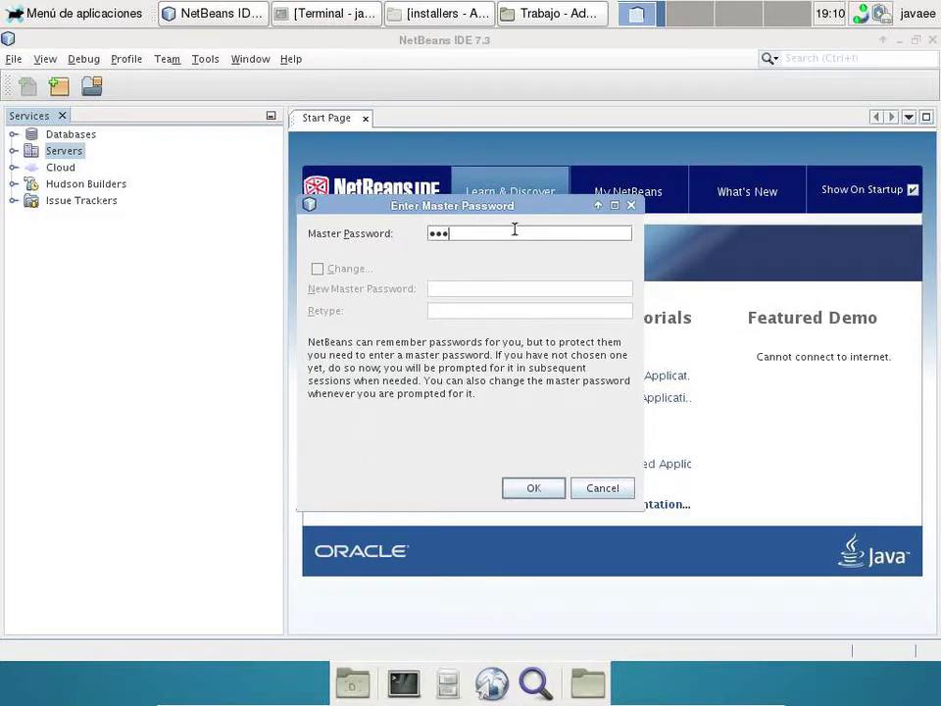
pyautogui.press('Return')
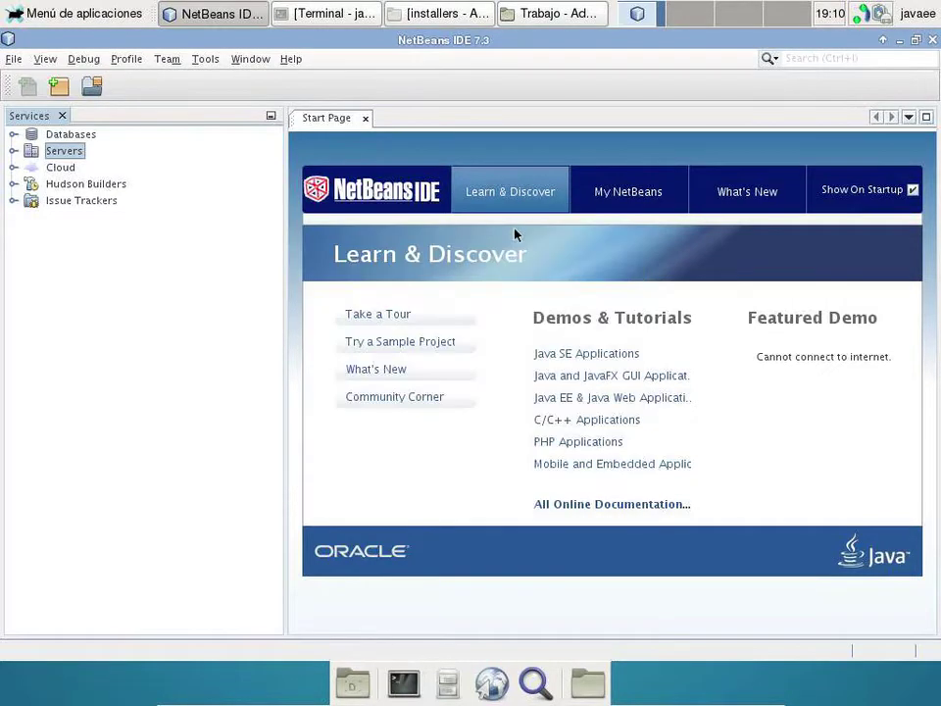
# - Start GlassFish Server 3+ from the Servers node and view its log in Output
pyautogui.click(13, 151)
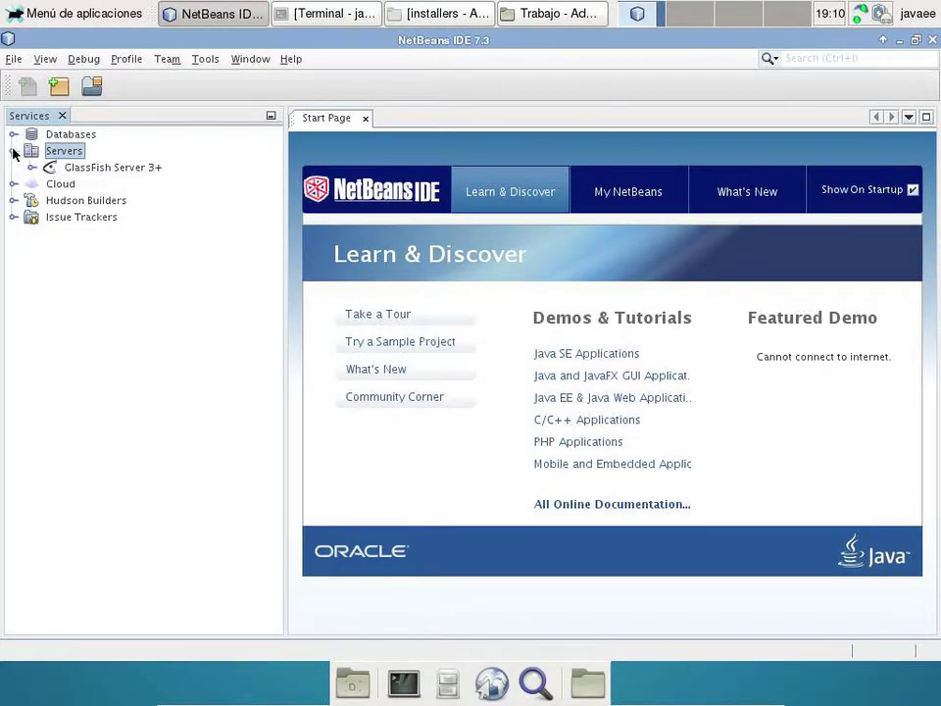
pyautogui.rightClick(93, 171)
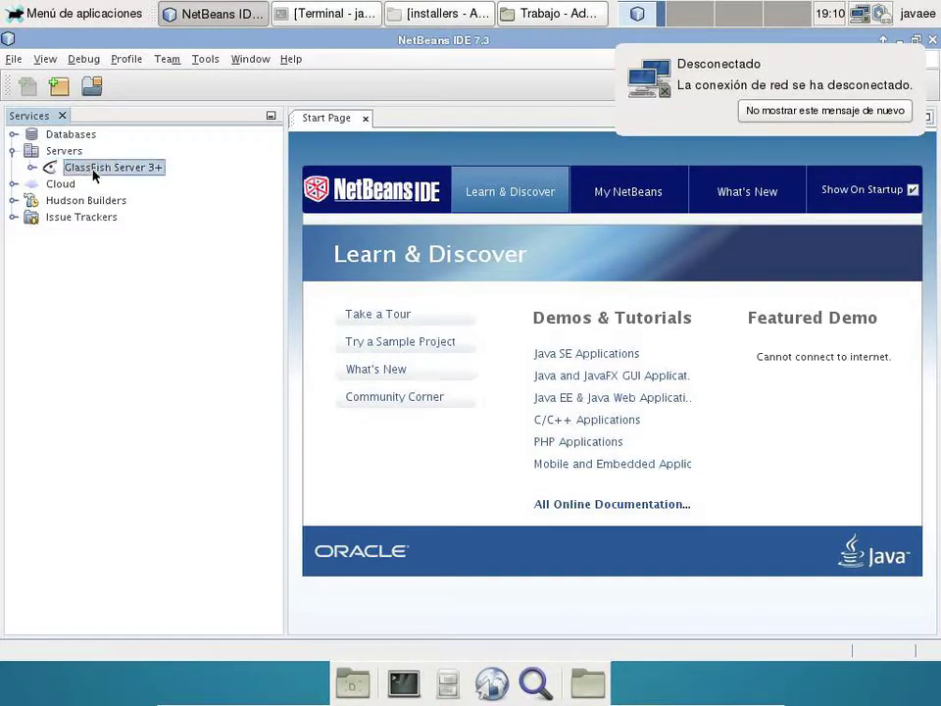
pyautogui.click(122, 183)
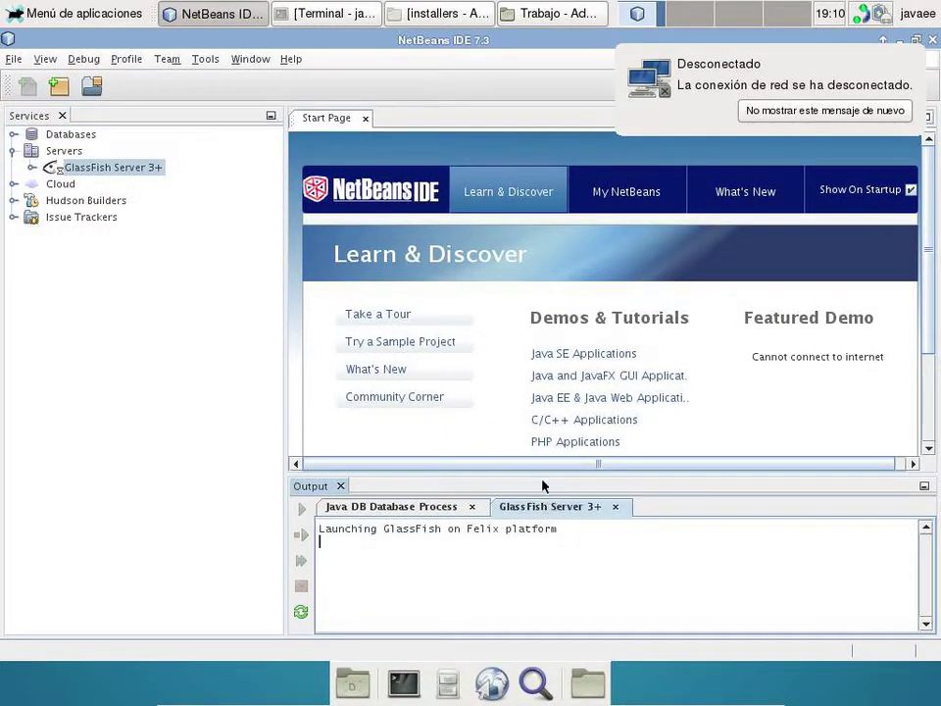
pyautogui.click(544, 395)
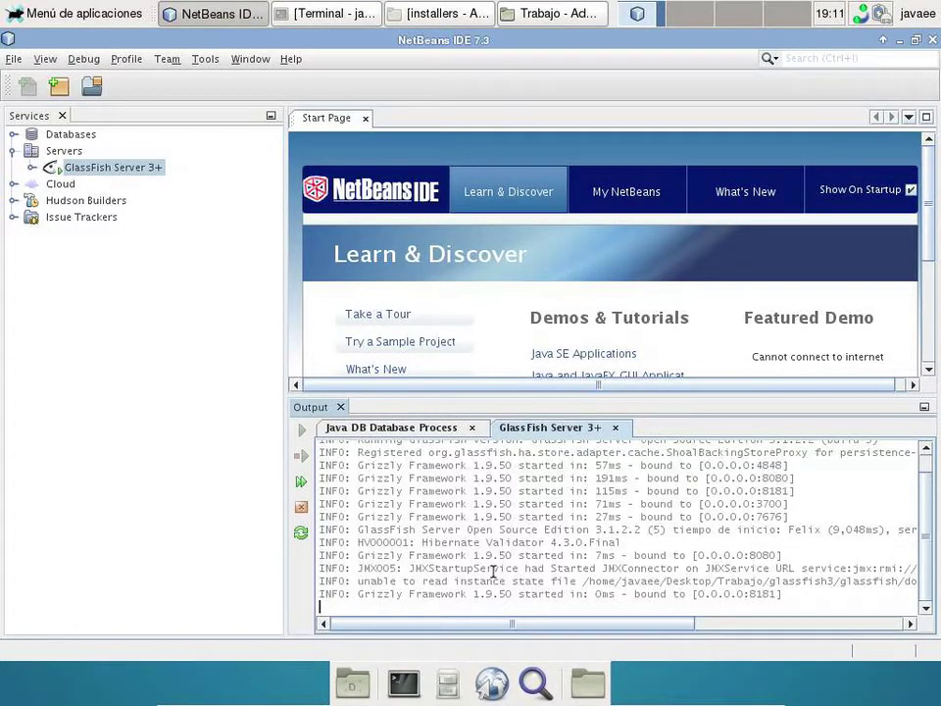
# - Load localhost:8080 in Firefox to see GlassFish's running page, then return to NetBeans
pyautogui.click(487, 686)
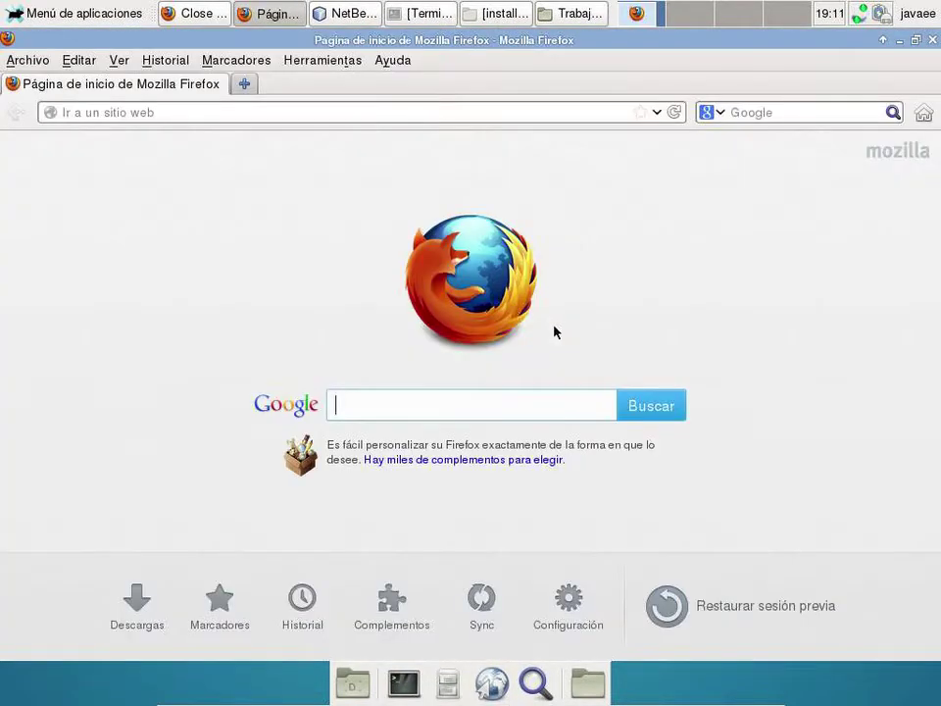
pyautogui.click(349, 106)
pyautogui.write('localhost')
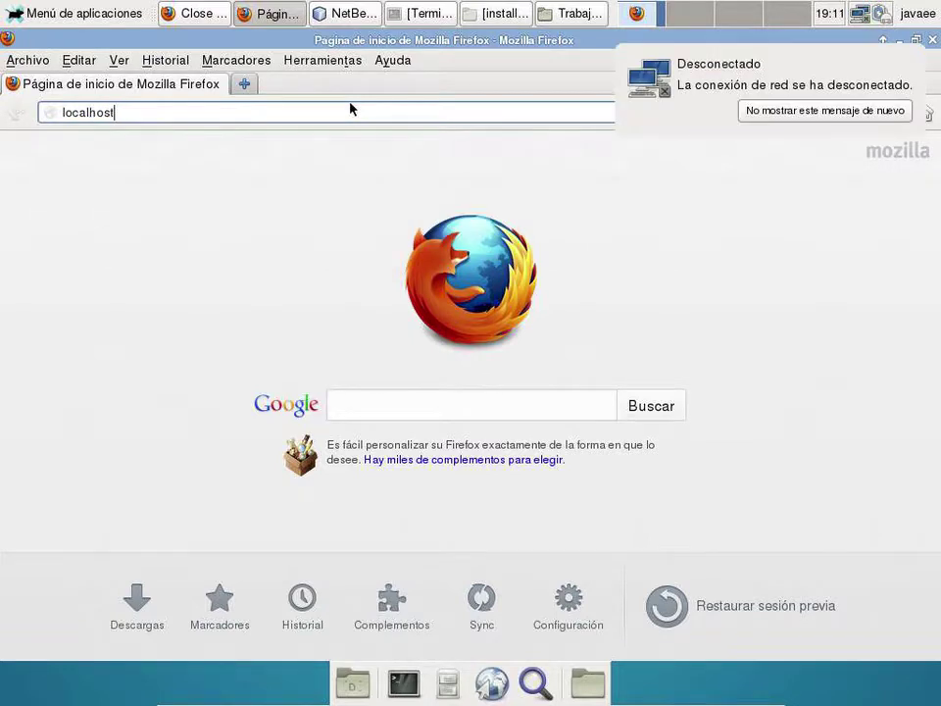
pyautogui.write('8080')
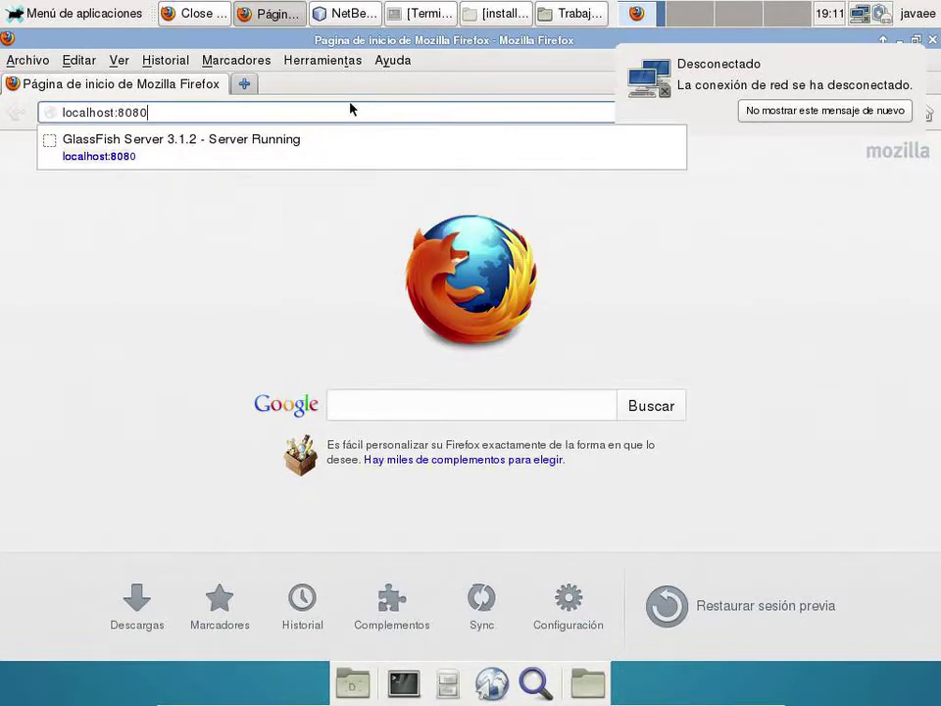
pyautogui.press('Return')
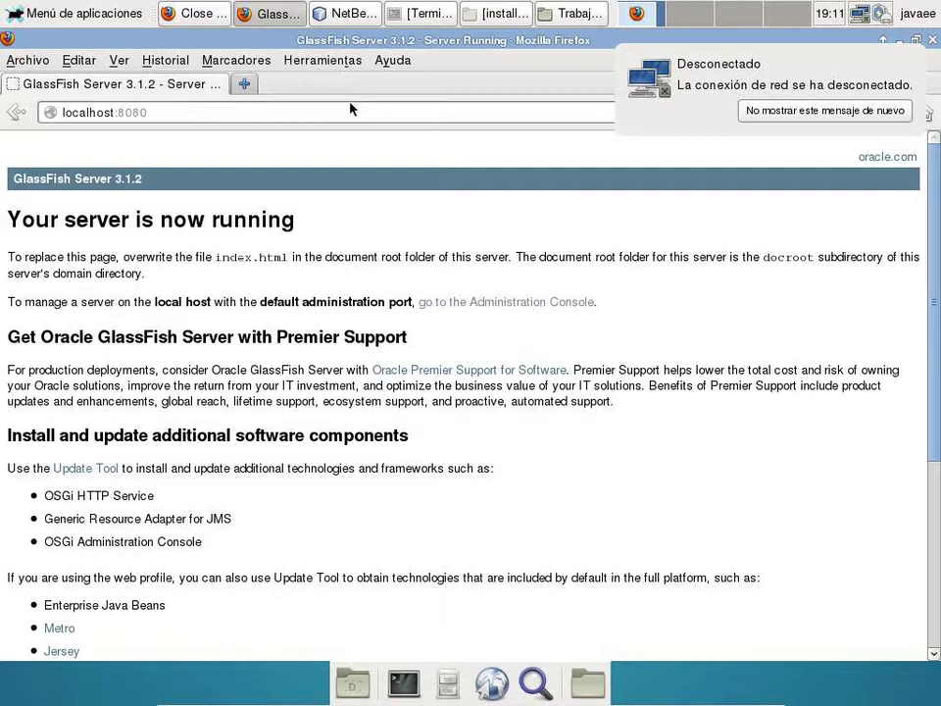
pyautogui.click(351, 13)
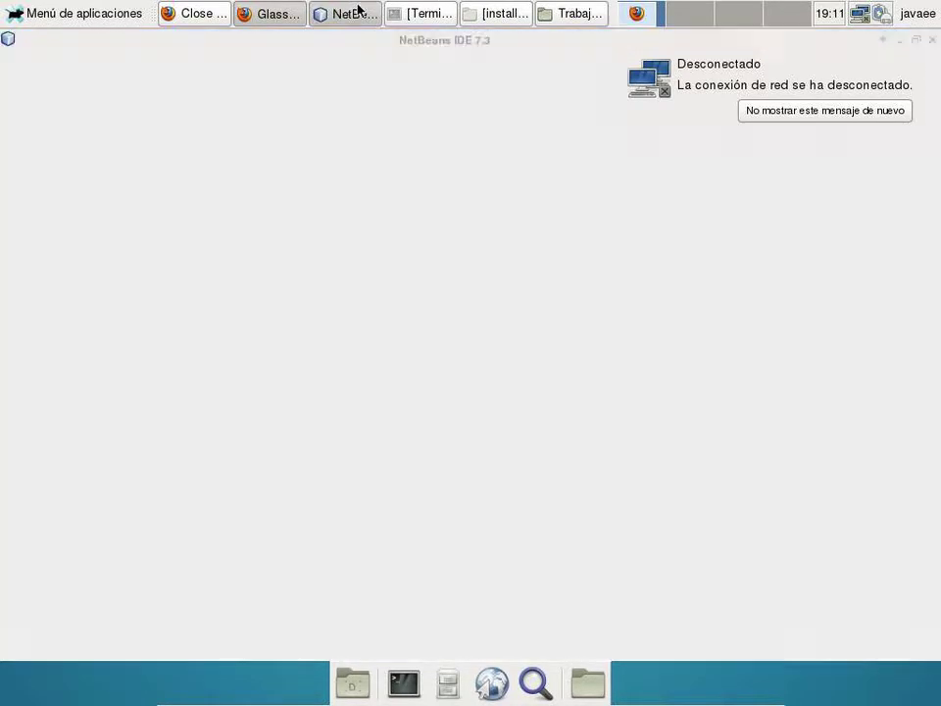
# - Stop GlassFish and copy apache-tomcat-6.0.36.zip from the installers folder
pyautogui.click(300, 507)
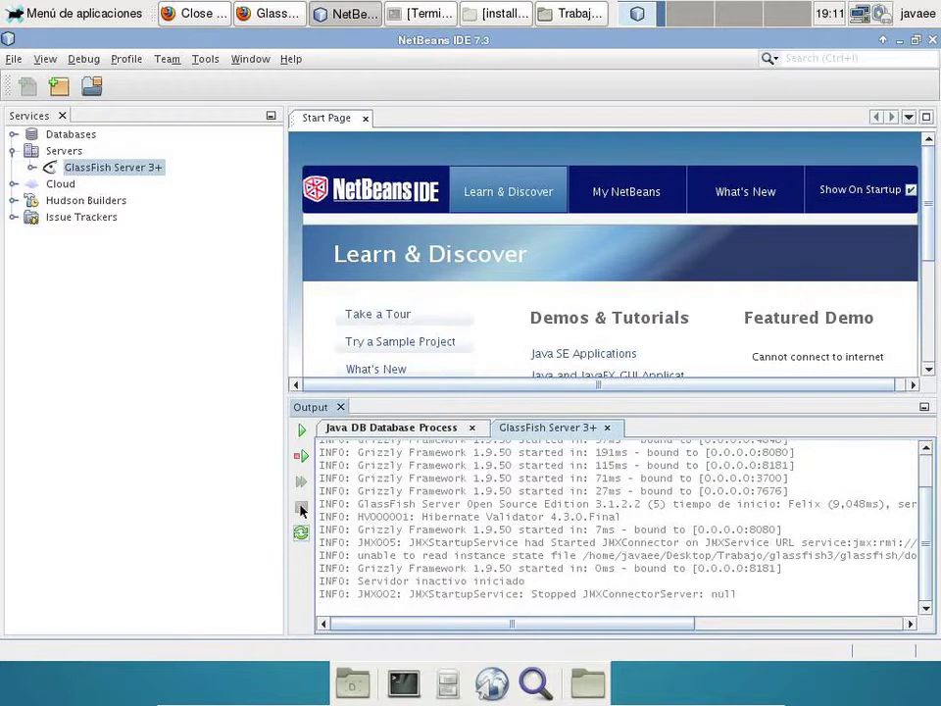
pyautogui.click(498, 13)
pyautogui.scroll(2, 245, 260)
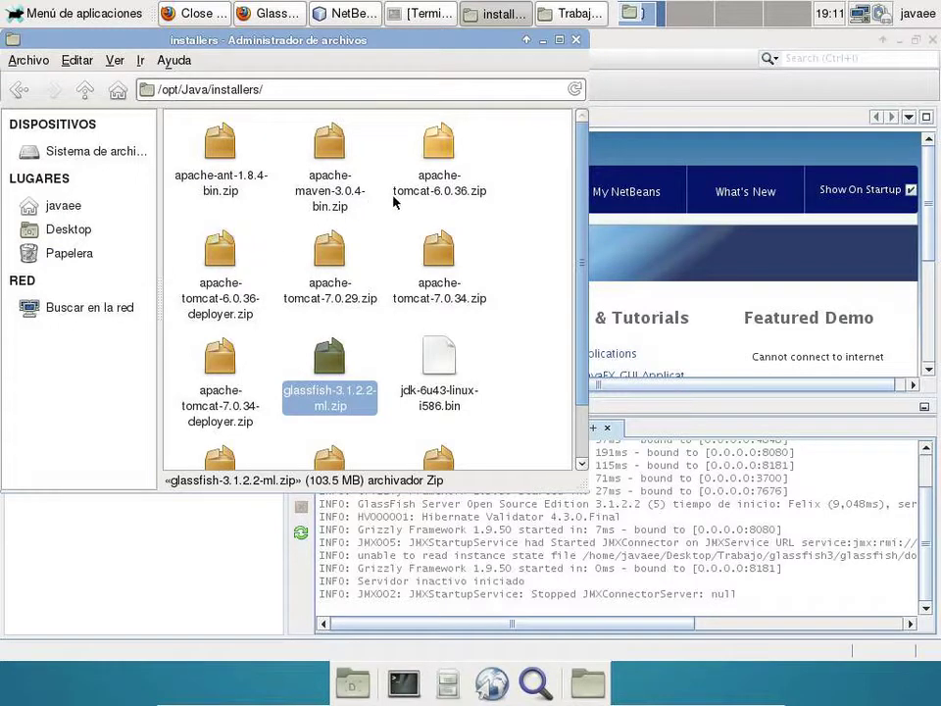
pyautogui.click(431, 189)
pyautogui.rightClick(432, 192)
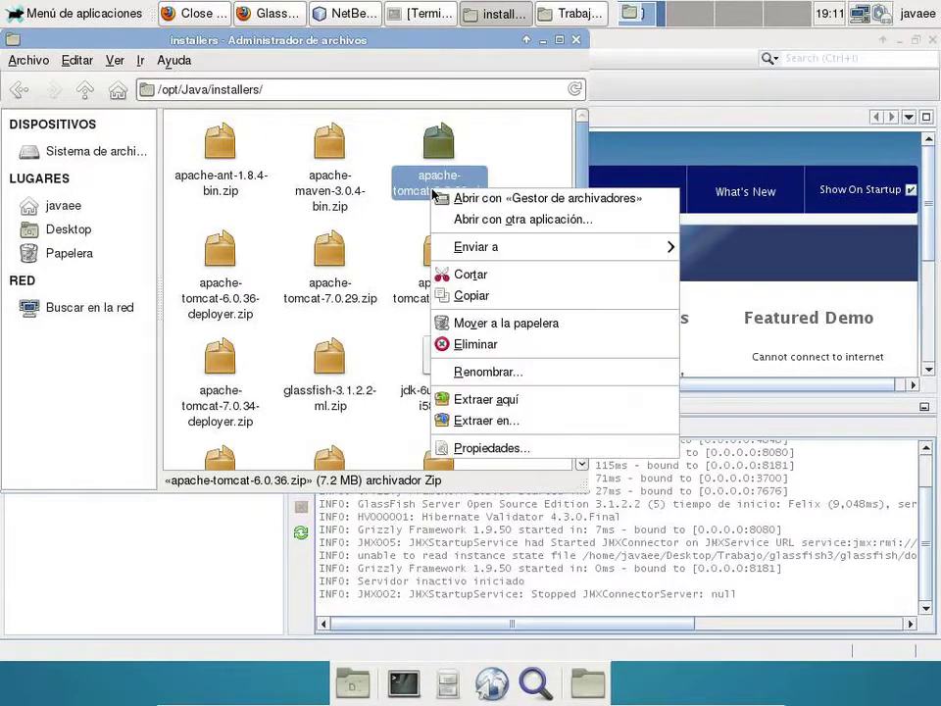
pyautogui.click(475, 294)
# - Paste the zip into Trabajo, extract it there, and open apache-tomcat-6.0.36/bin
pyautogui.click(576, 14)
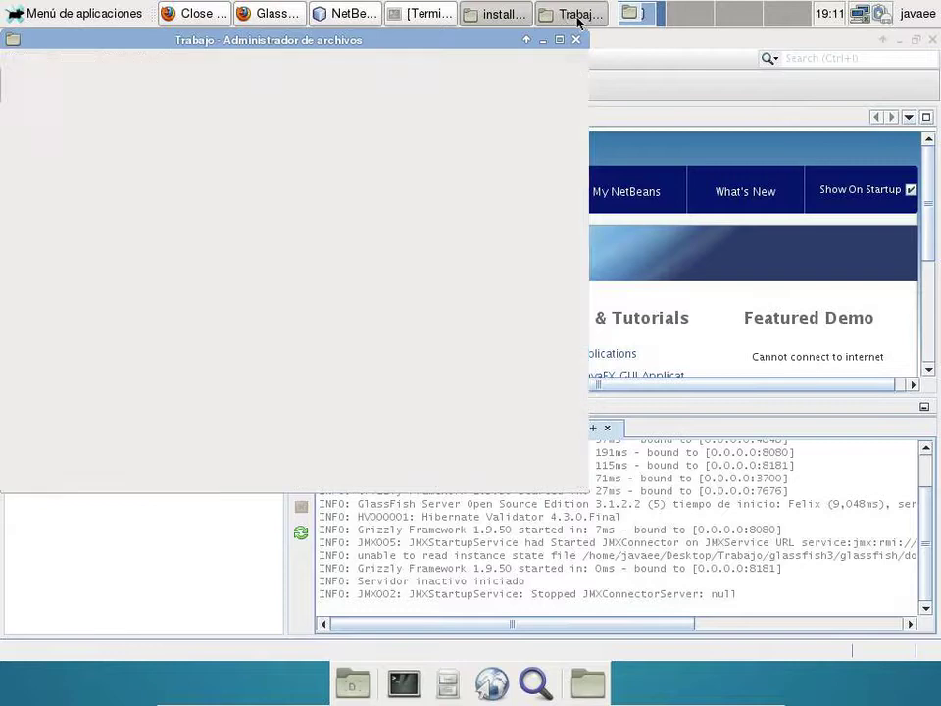
pyautogui.rightClick(507, 396)
pyautogui.click(524, 446)
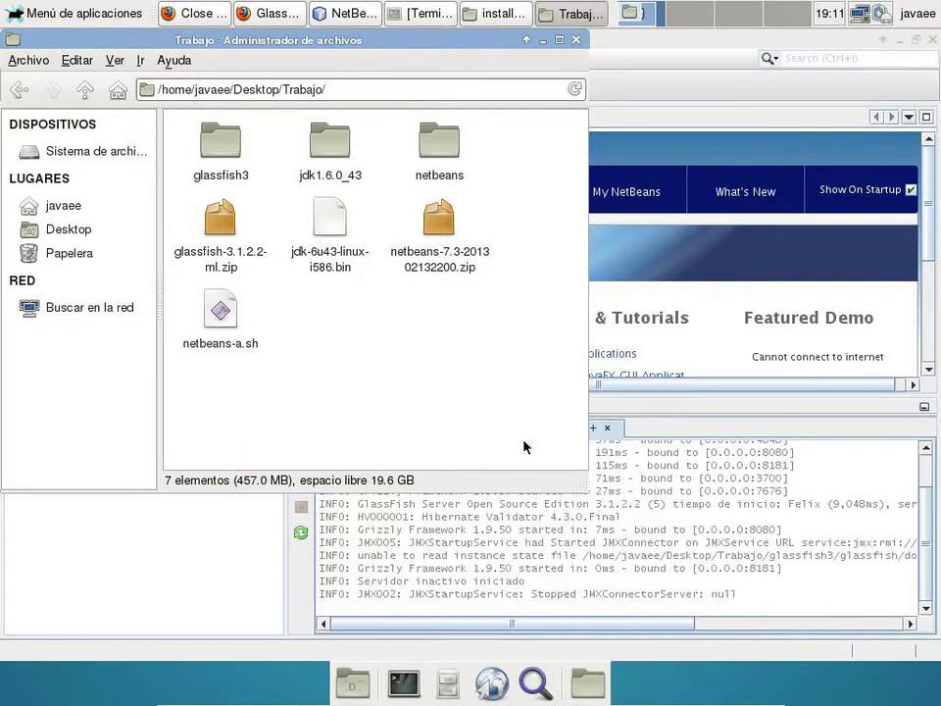
pyautogui.rightClick(240, 264)
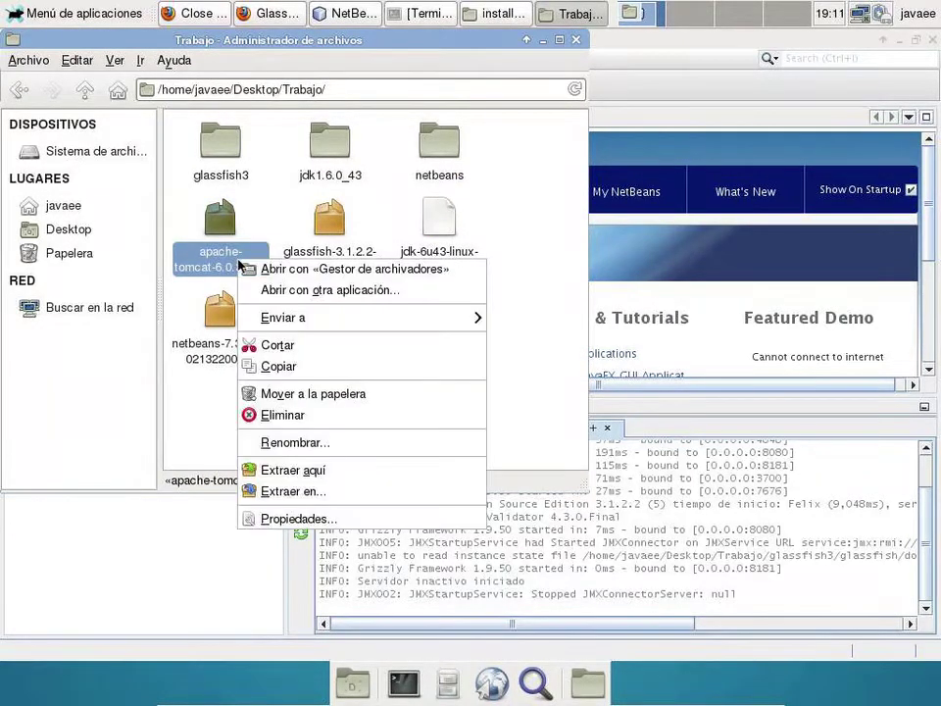
pyautogui.click(292, 471)
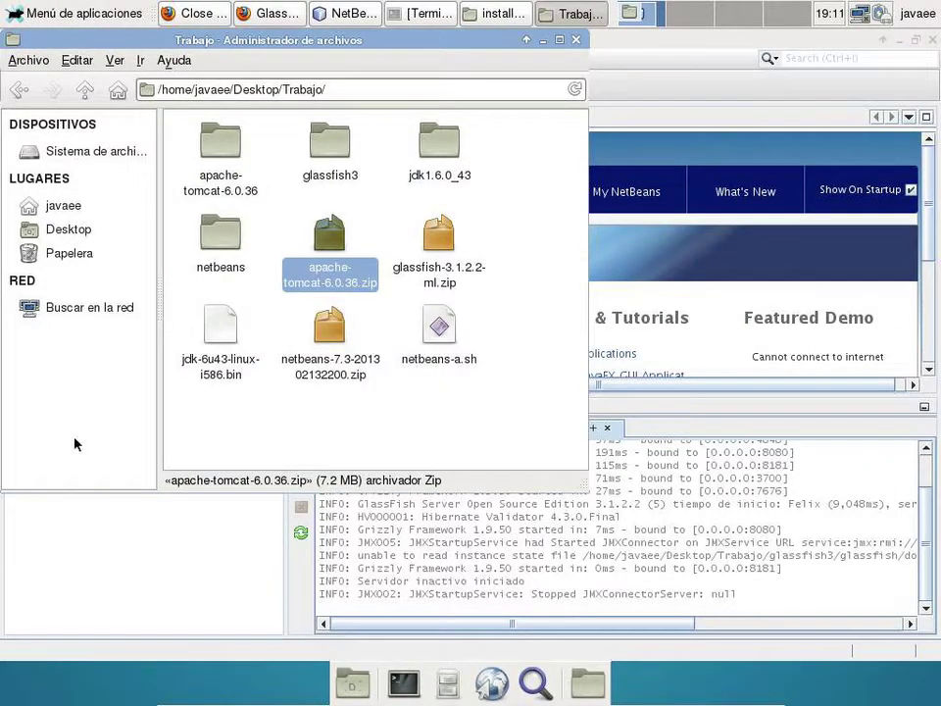
pyautogui.doubleClick(219, 147)
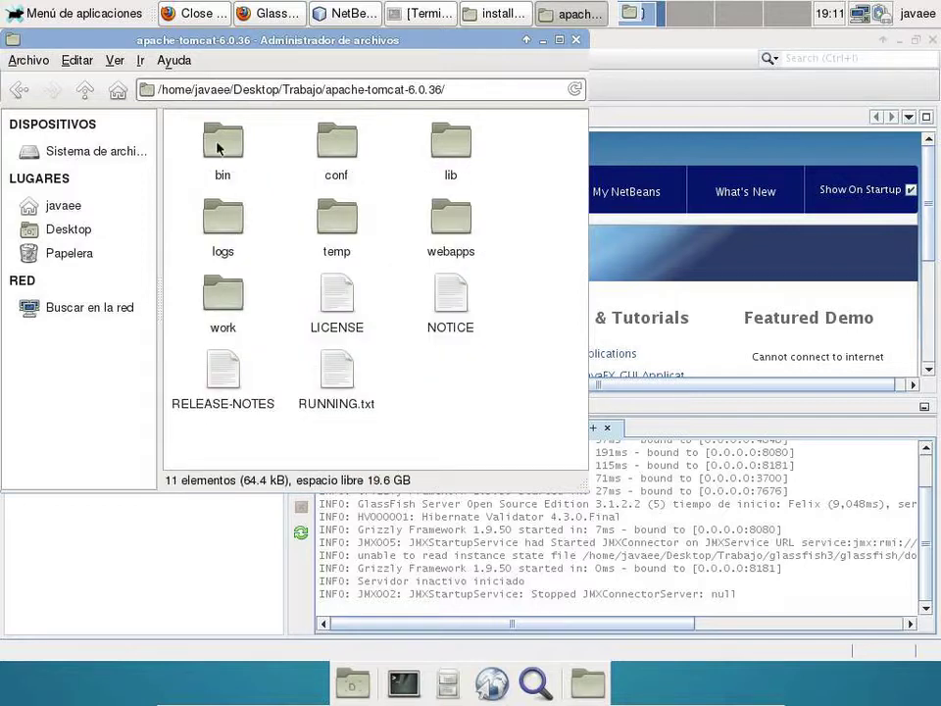
pyautogui.doubleClick(219, 145)
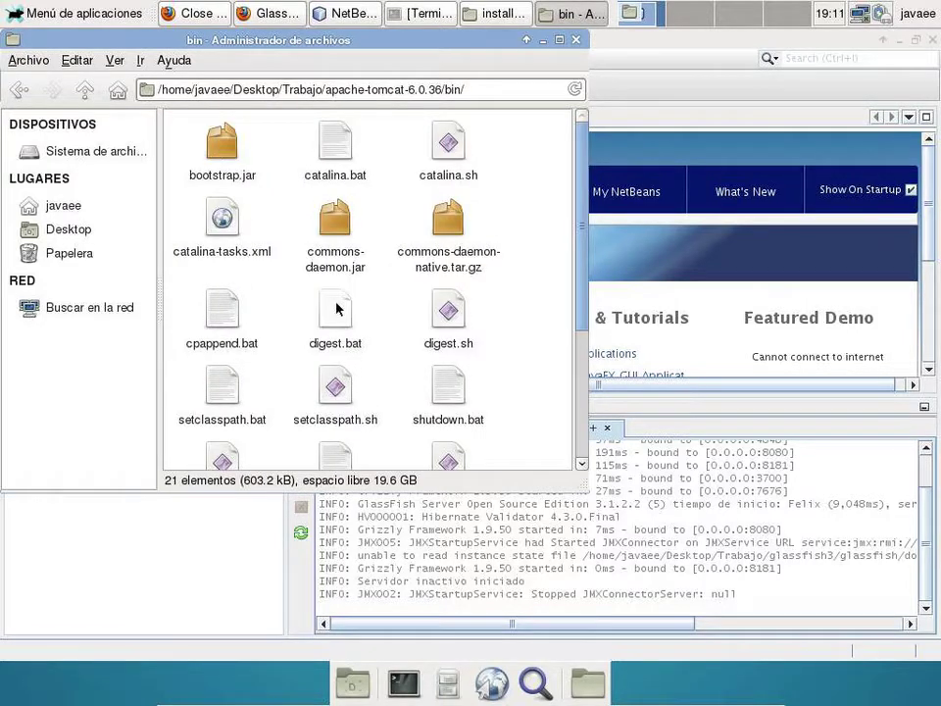
pyautogui.rightClick(538, 255)
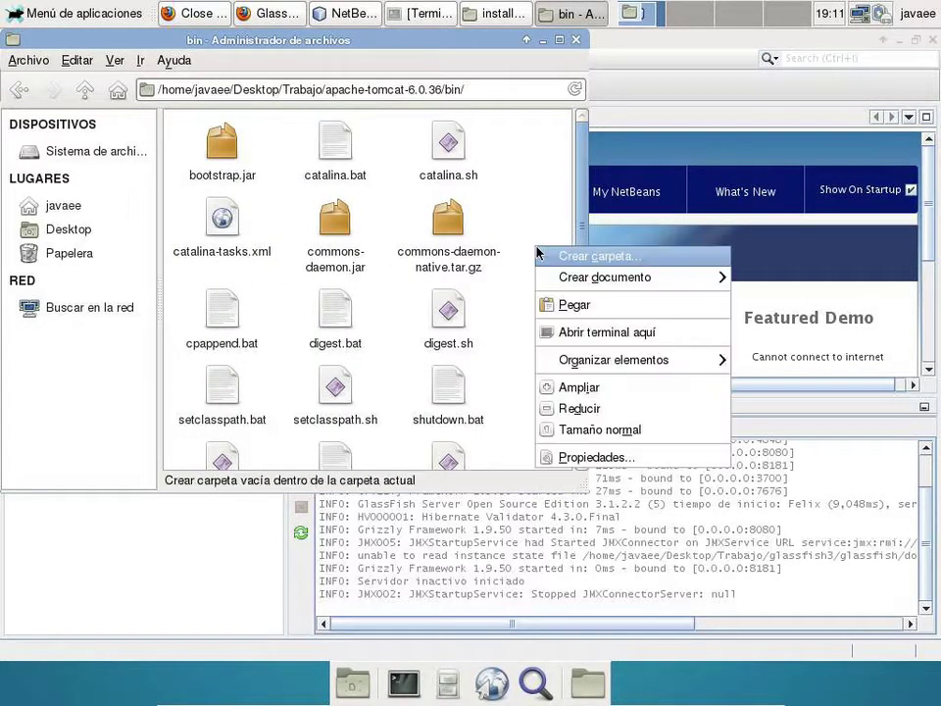
# - Run chmod a+x *.sh in a terminal in Tomcat's bin, then minimize terminal and file managers
pyautogui.click(545, 342)
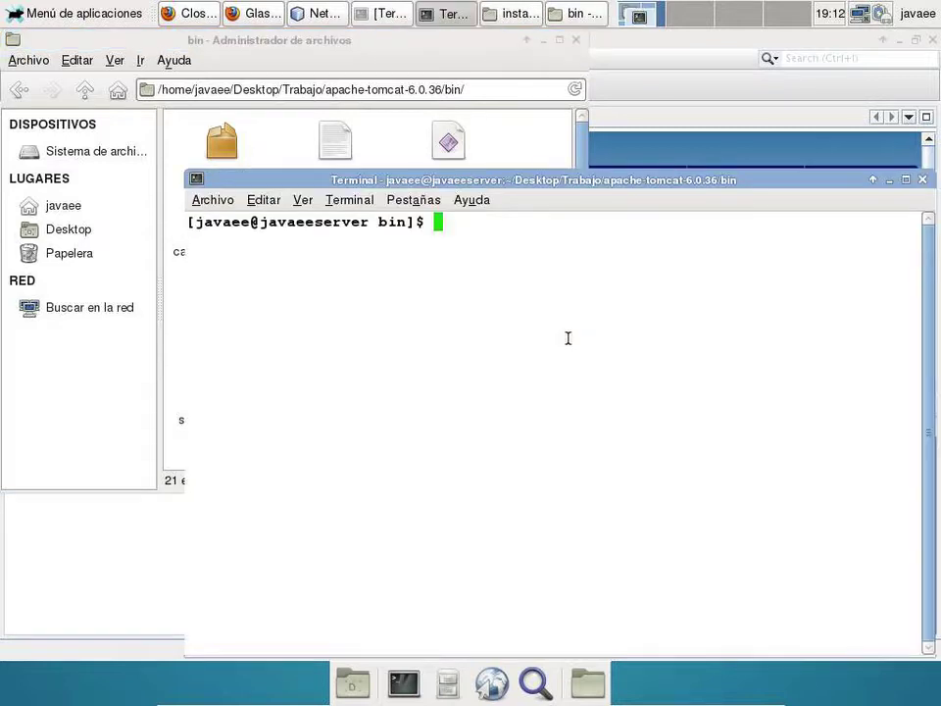
pyautogui.write('chmod a')
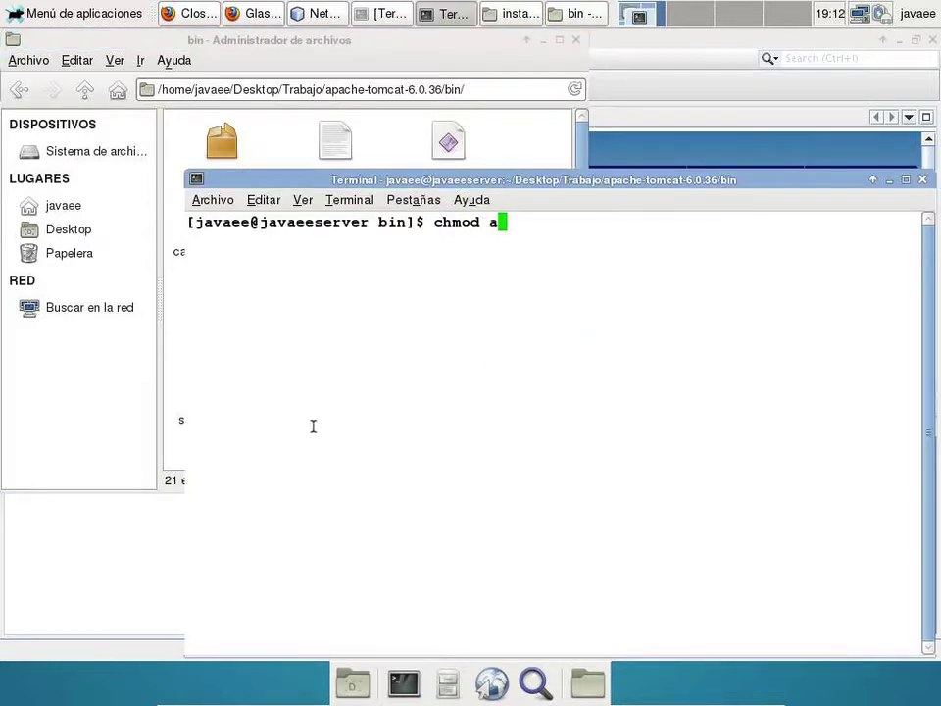
pyautogui.write('+x *.sh')
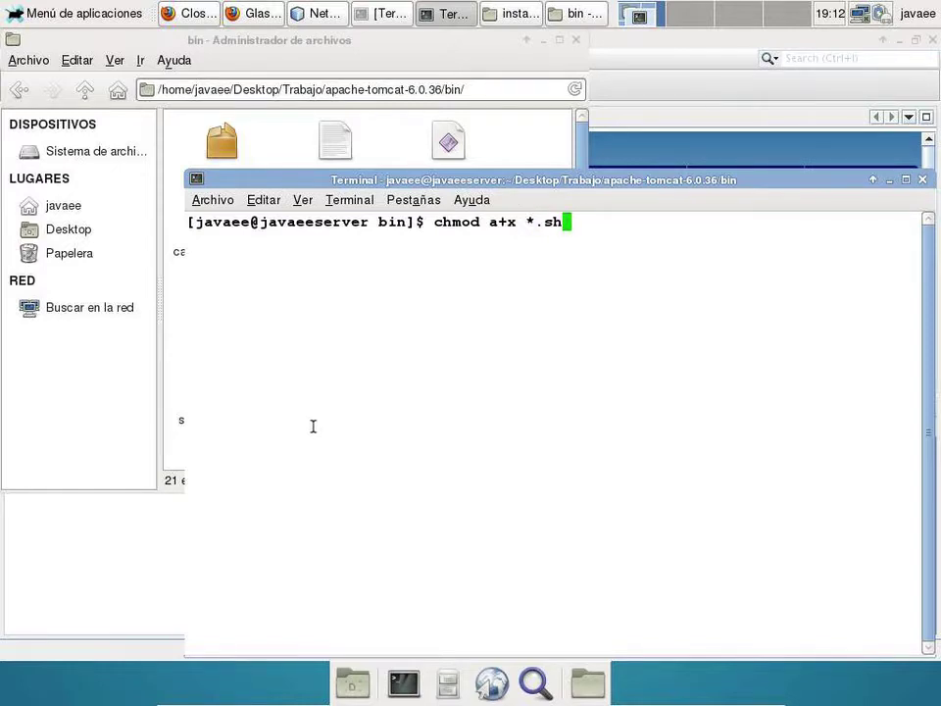
pyautogui.press('Return')
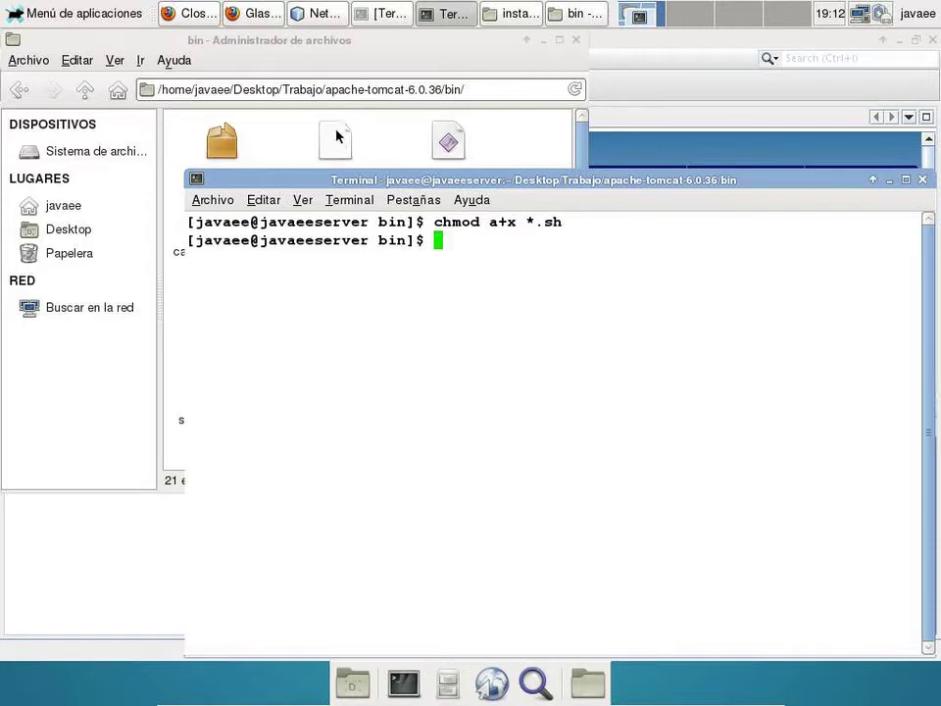
pyautogui.click(889, 180)
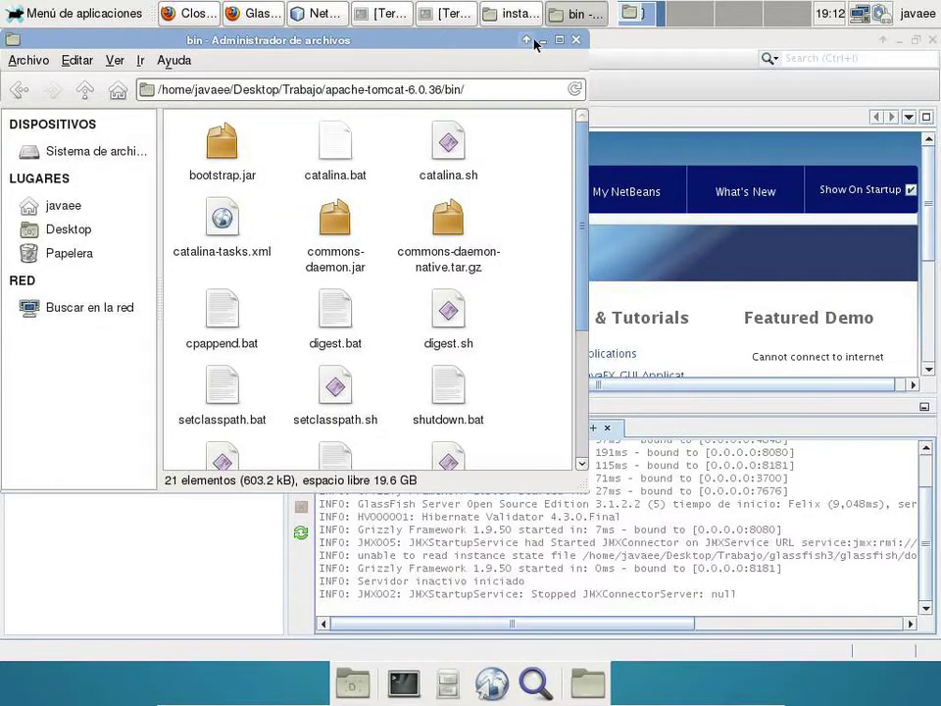
pyautogui.click(542, 39)
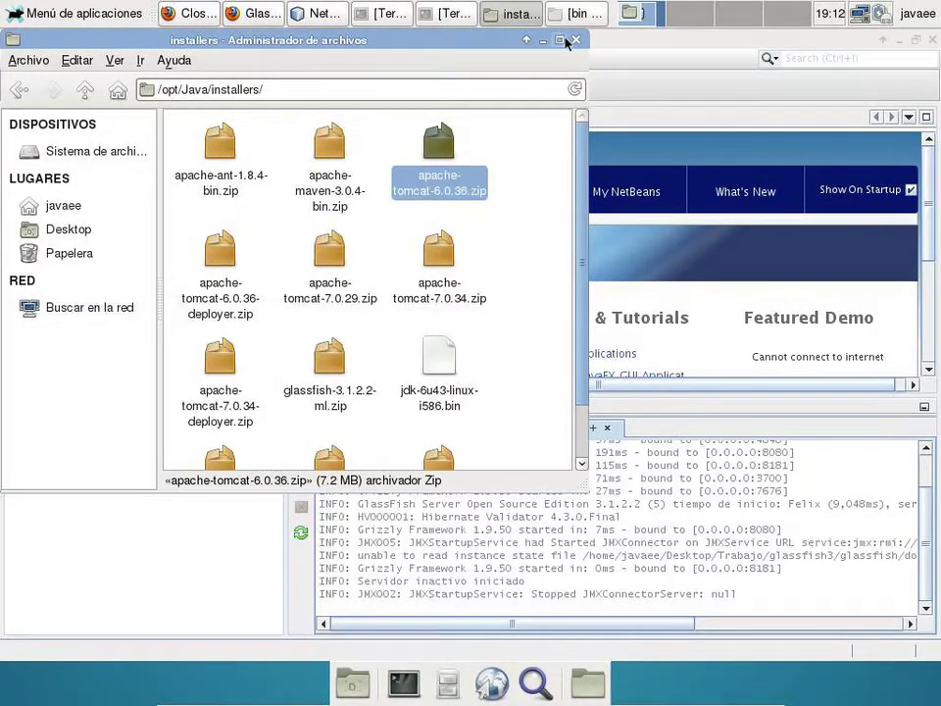
pyautogui.click(541, 41)
# - Start adding a new server of type Apache Tomcat from the Servers node
pyautogui.rightClick(85, 153)
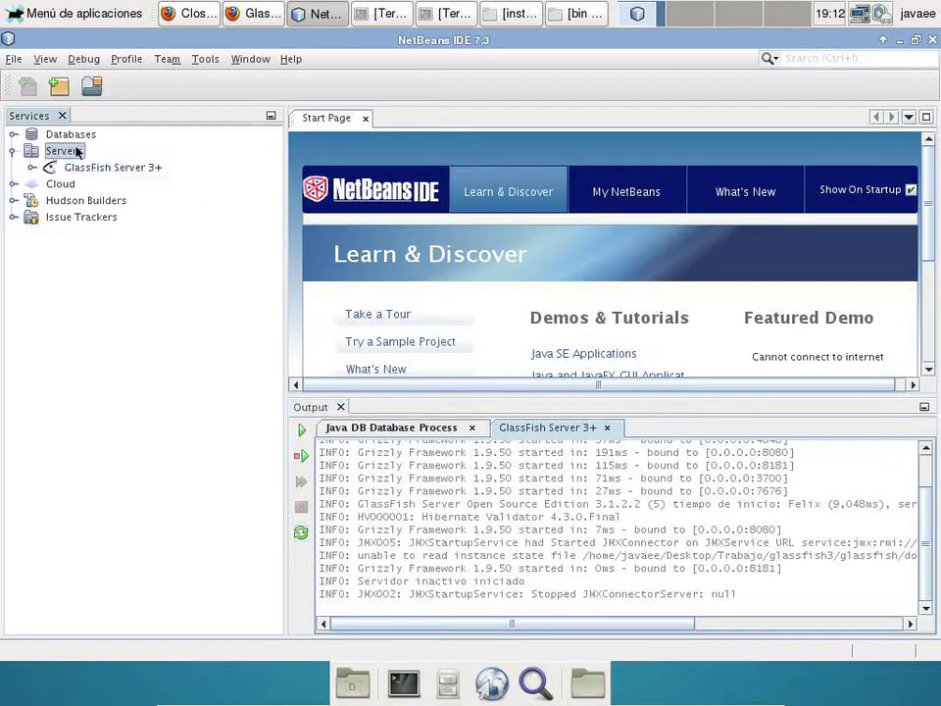
pyautogui.click(113, 157)
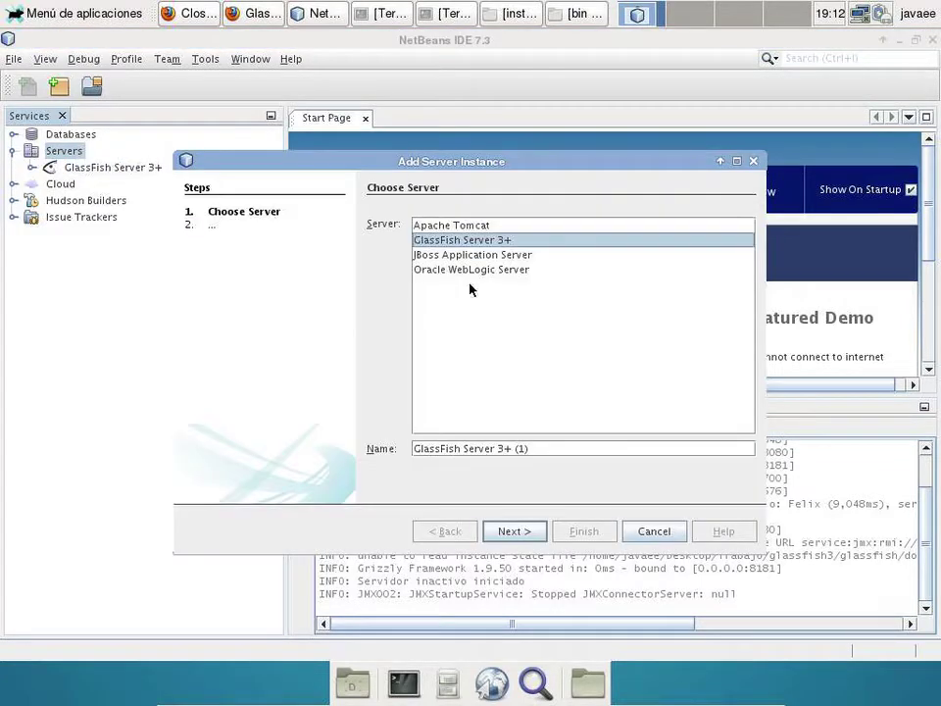
pyautogui.click(484, 226)
pyautogui.click(514, 531)
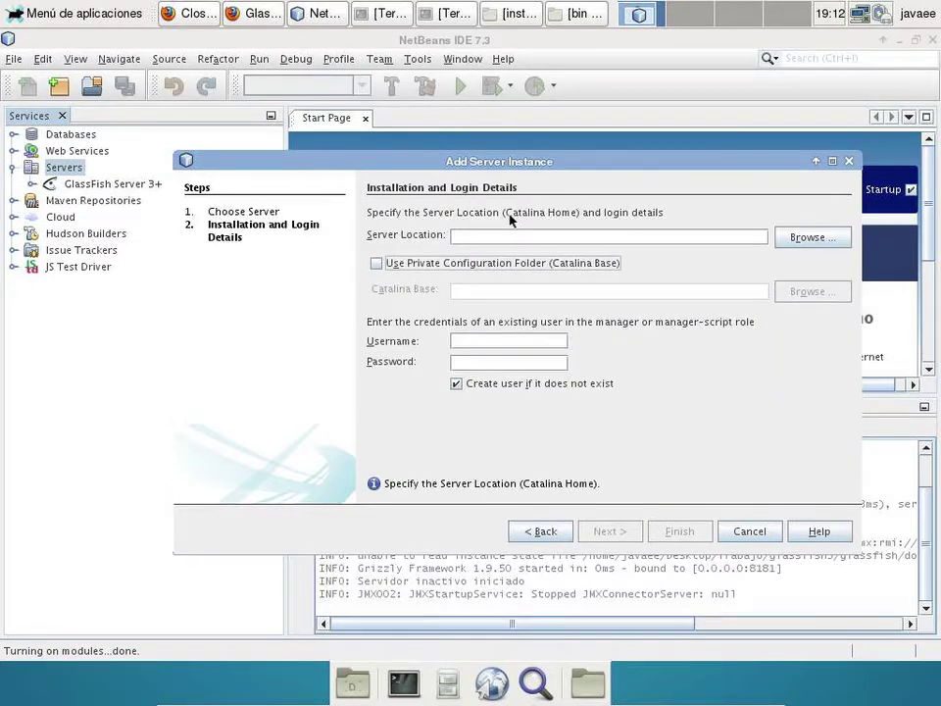
# - Set location Desktop/Trabajo/apache-tomcat-6.0.36, enter the manager username and password, and finish
pyautogui.click(796, 236)
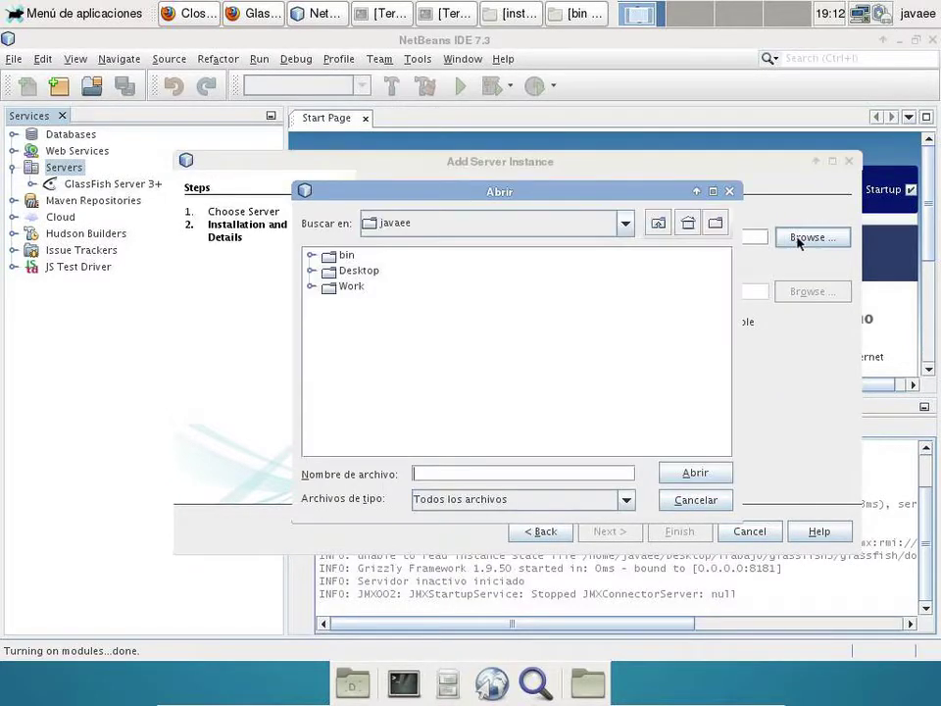
pyautogui.doubleClick(370, 270)
pyautogui.doubleClick(358, 256)
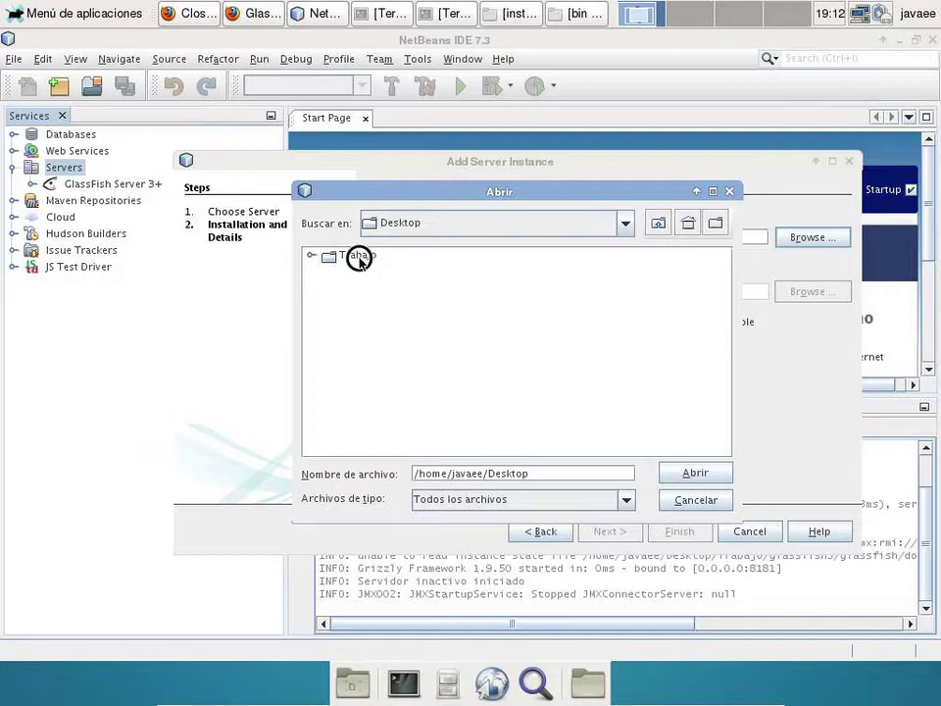
pyautogui.click(376, 256)
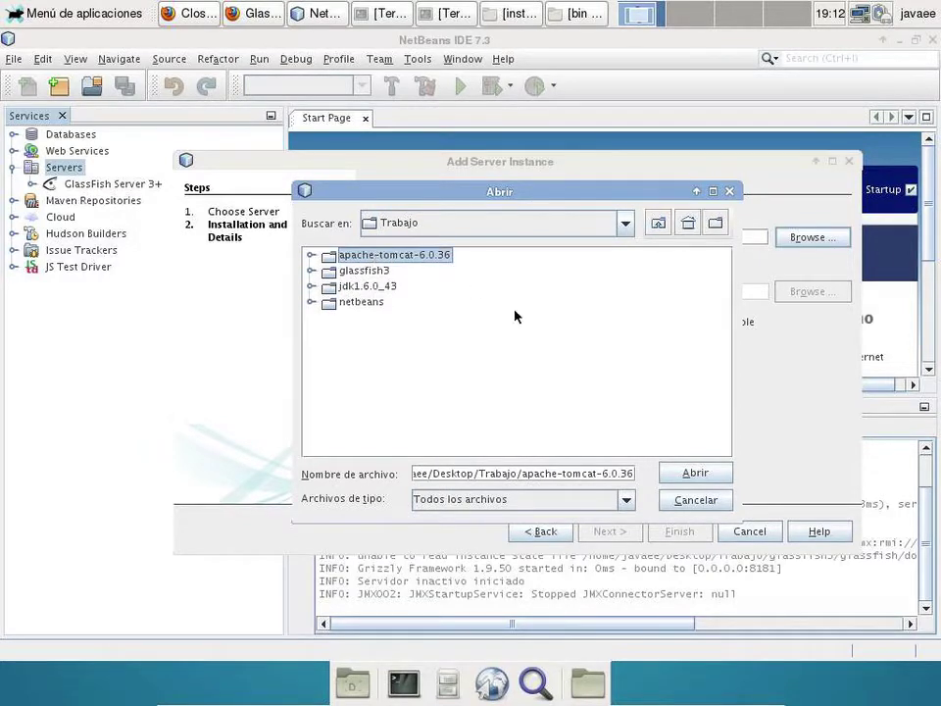
pyautogui.click(686, 472)
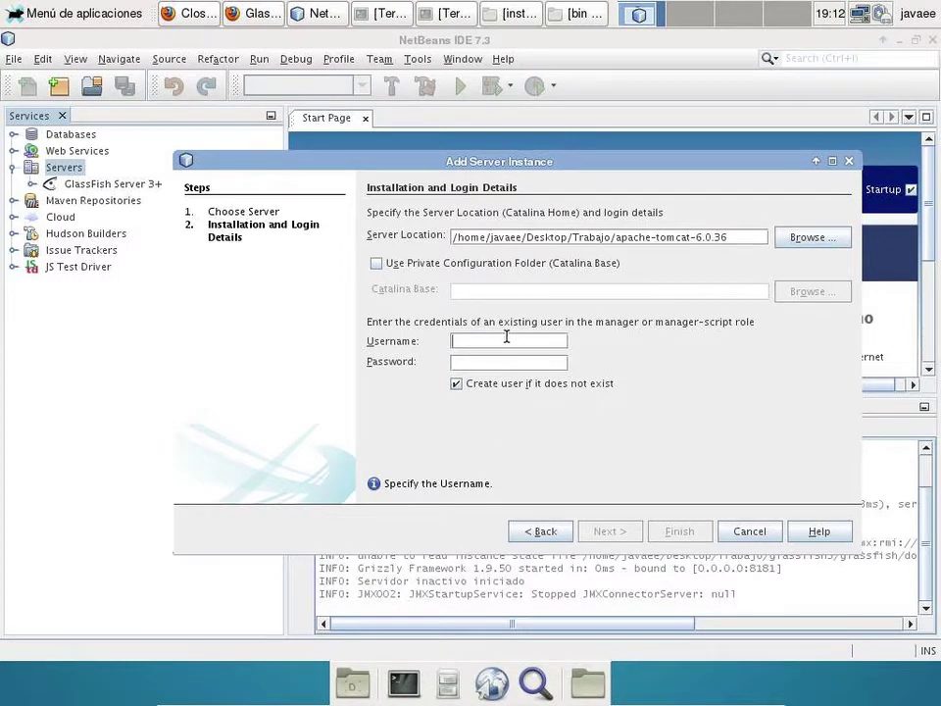
pyautogui.write('admin')
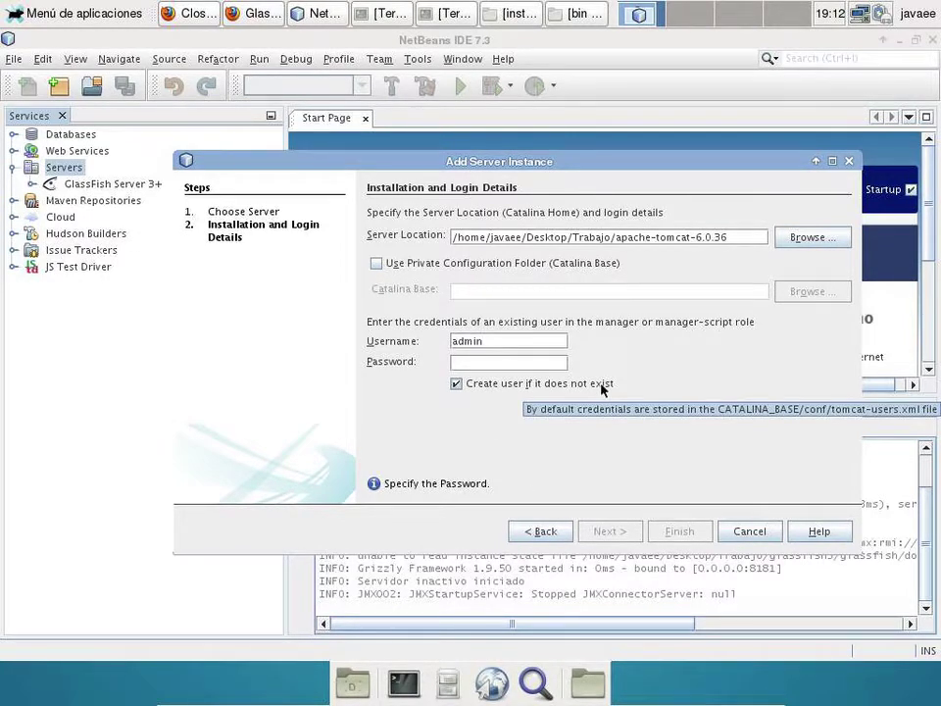
pyautogui.press('Tab')
pyautogui.write('123')
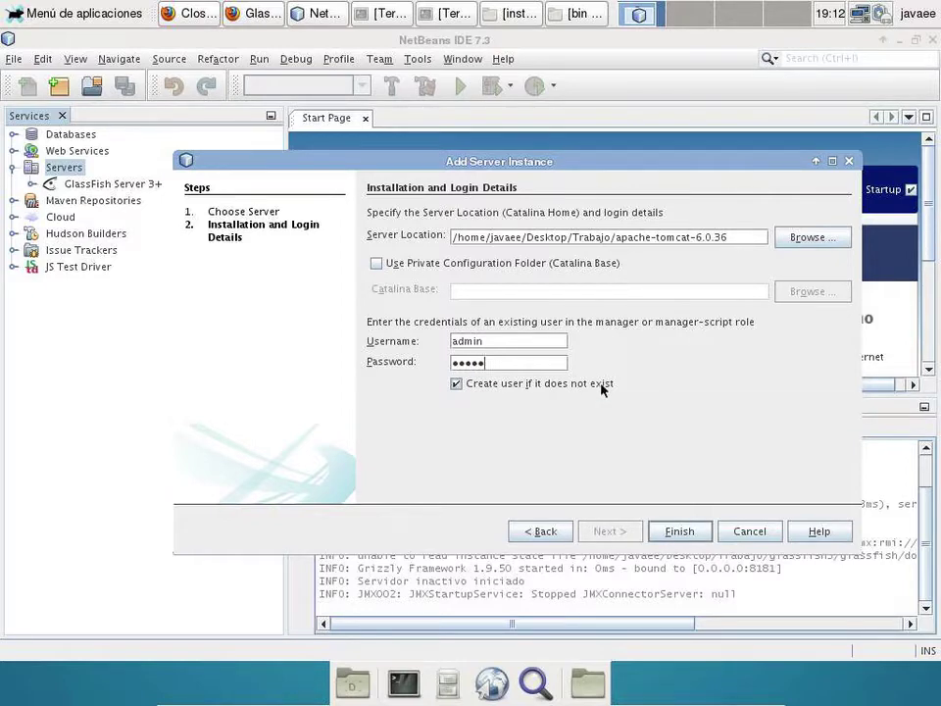
pyautogui.click(684, 531)
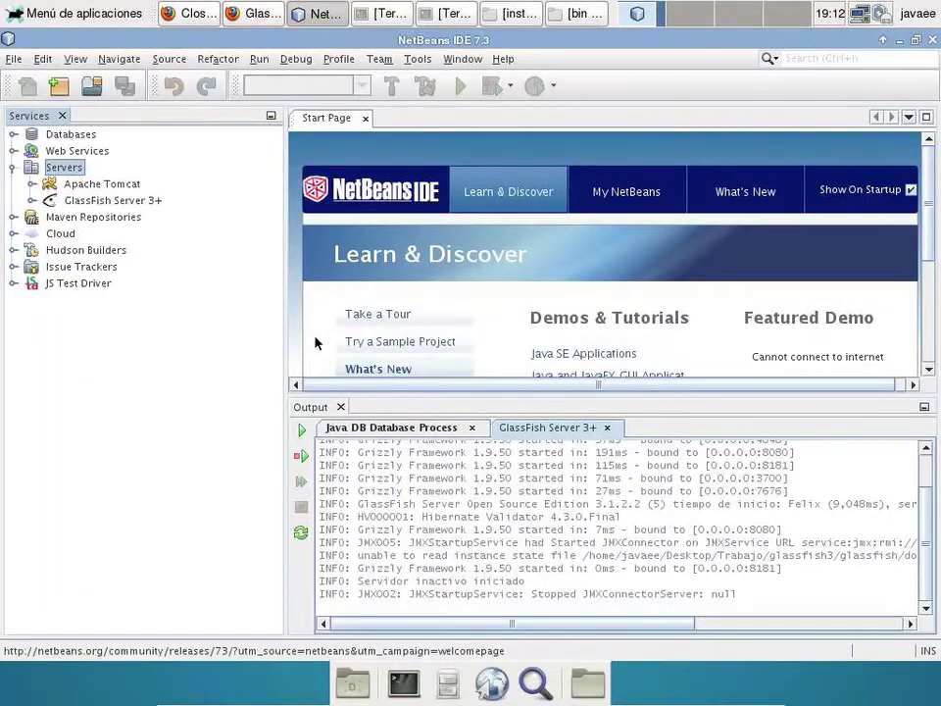
# - Change the Apache Tomcat server port from 8080 to 8081 in its properties
pyautogui.click(116, 184)
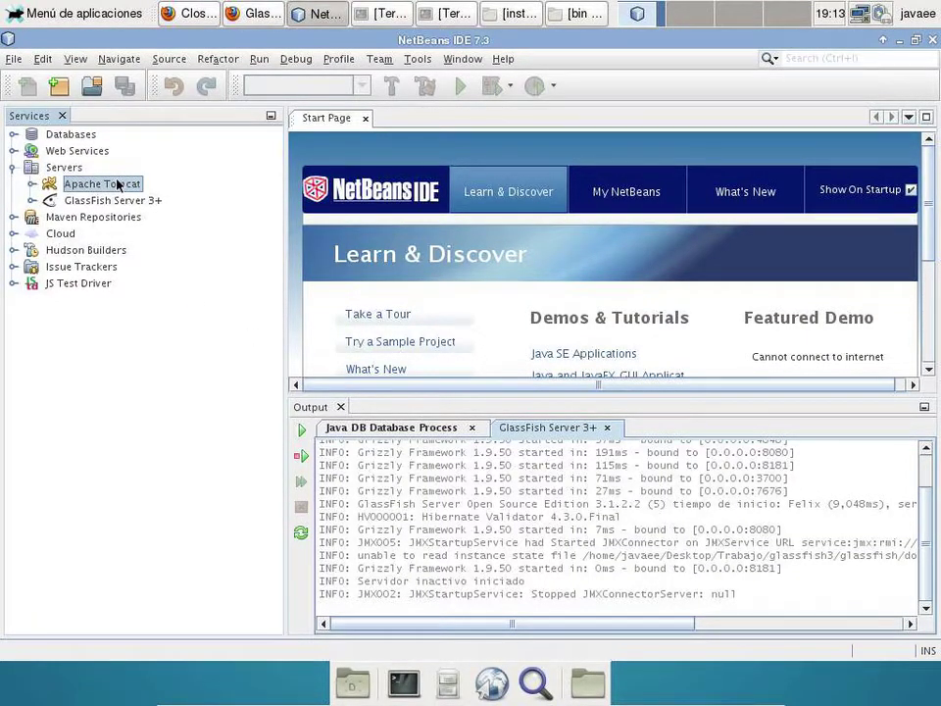
pyautogui.rightClick(116, 185)
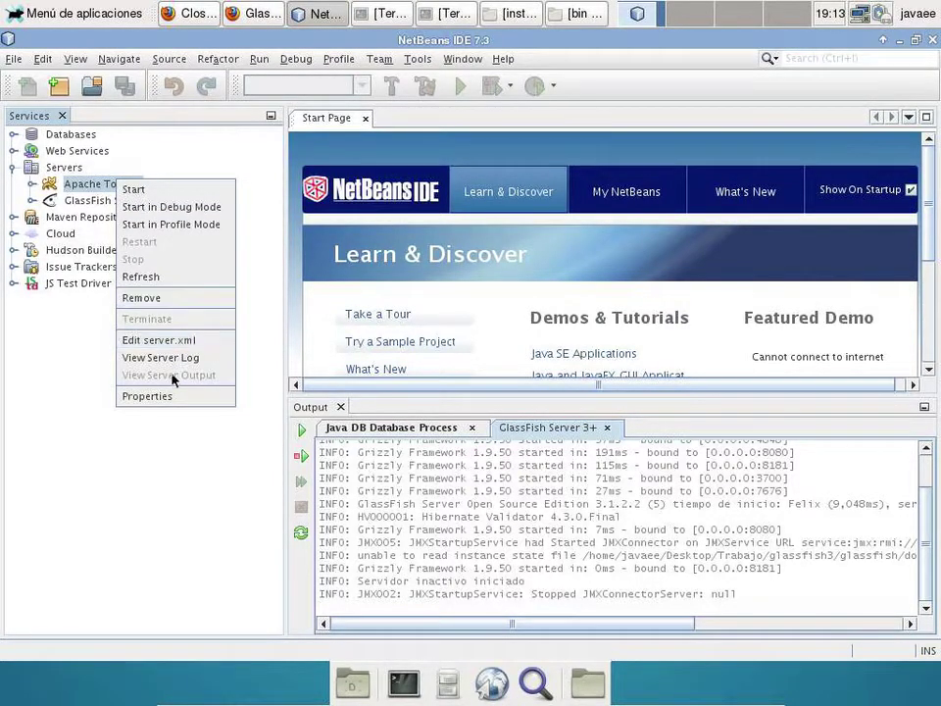
pyautogui.click(174, 397)
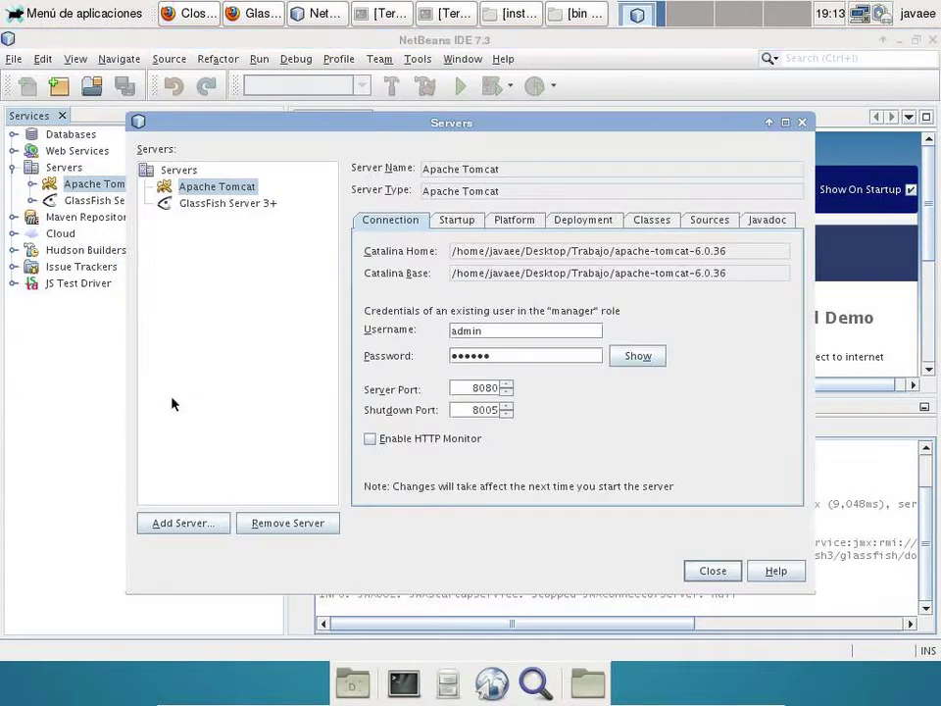
pyautogui.click(507, 384)
pyautogui.click(714, 569)
# - Start Tomcat and open its /examples web application in the browser
pyautogui.rightClick(84, 186)
pyautogui.click(101, 197)
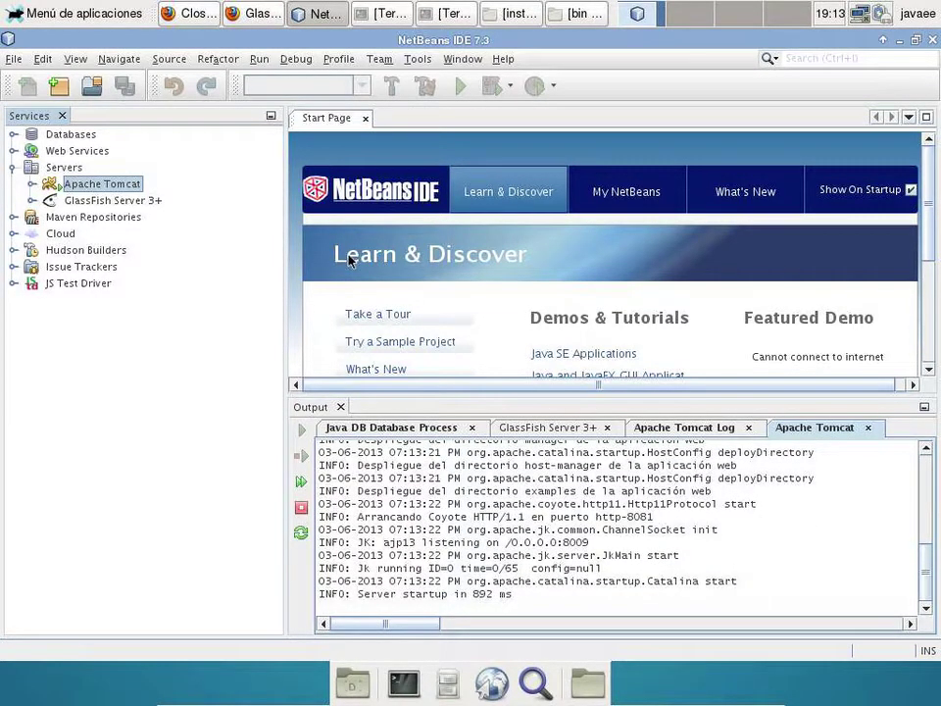
pyautogui.click(32, 184)
pyautogui.click(49, 200)
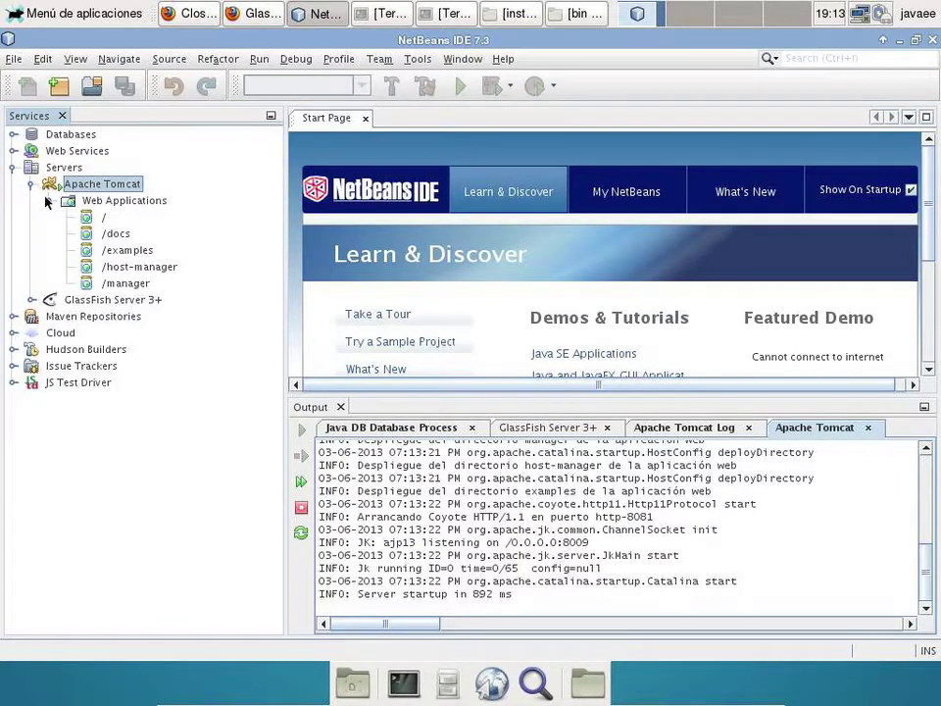
pyautogui.click(118, 252)
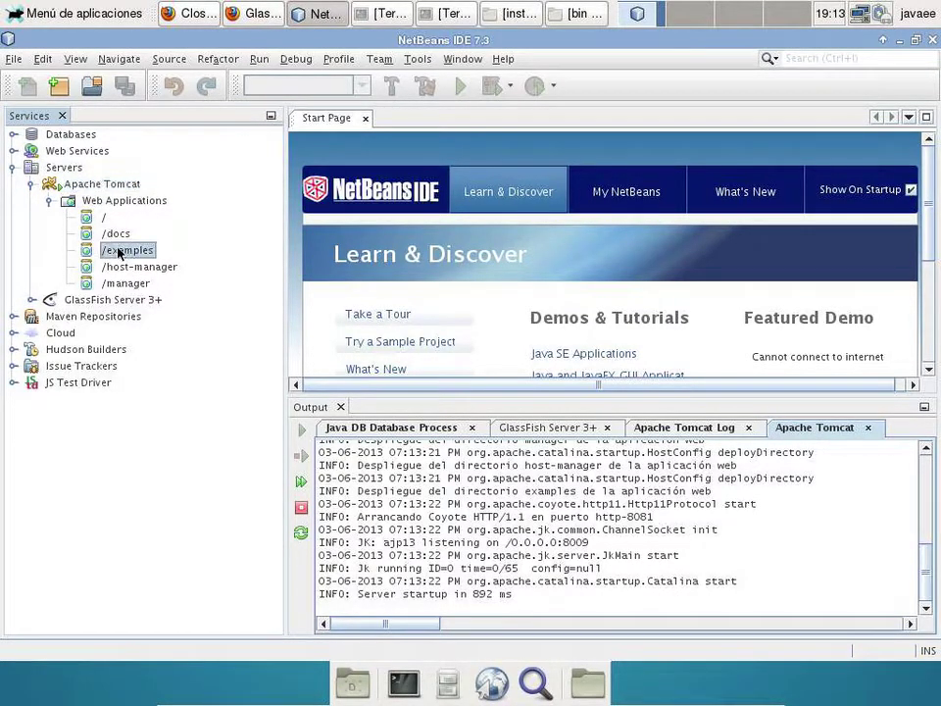
pyautogui.rightClick(119, 252)
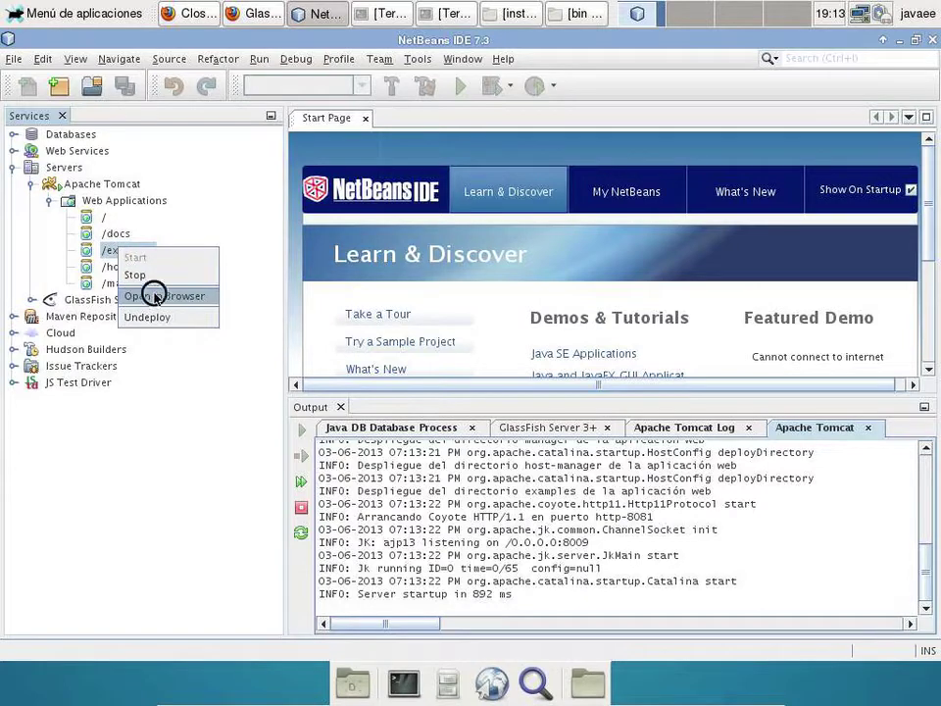
pyautogui.click(155, 296)
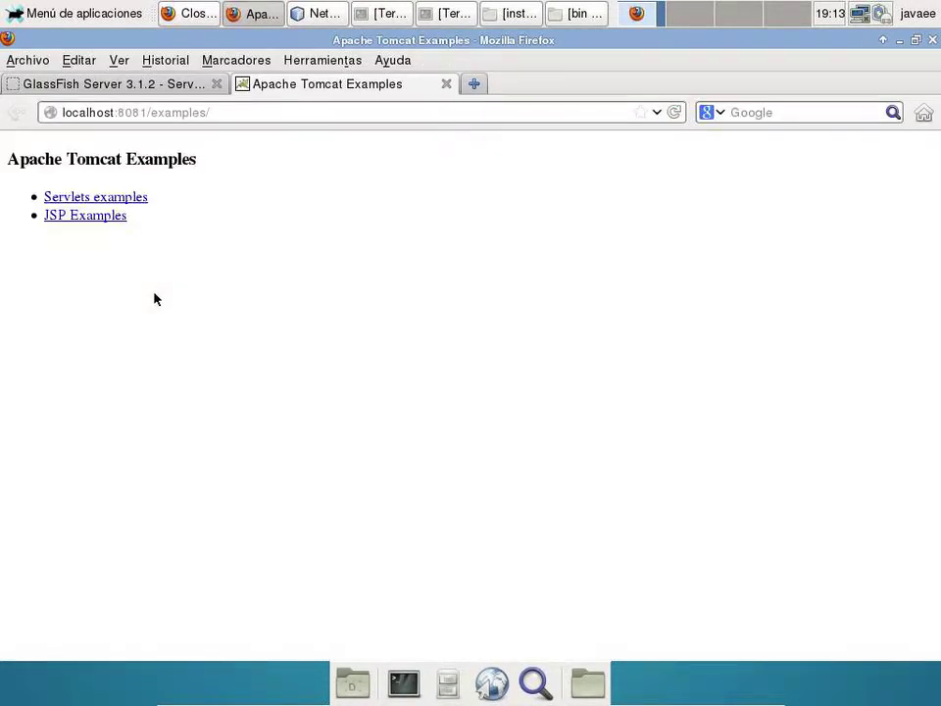
# - Execute Tomcat's JSP-Servlet-JSP example, go back, close the tab, and return to NetBeans
pyautogui.click(110, 215)
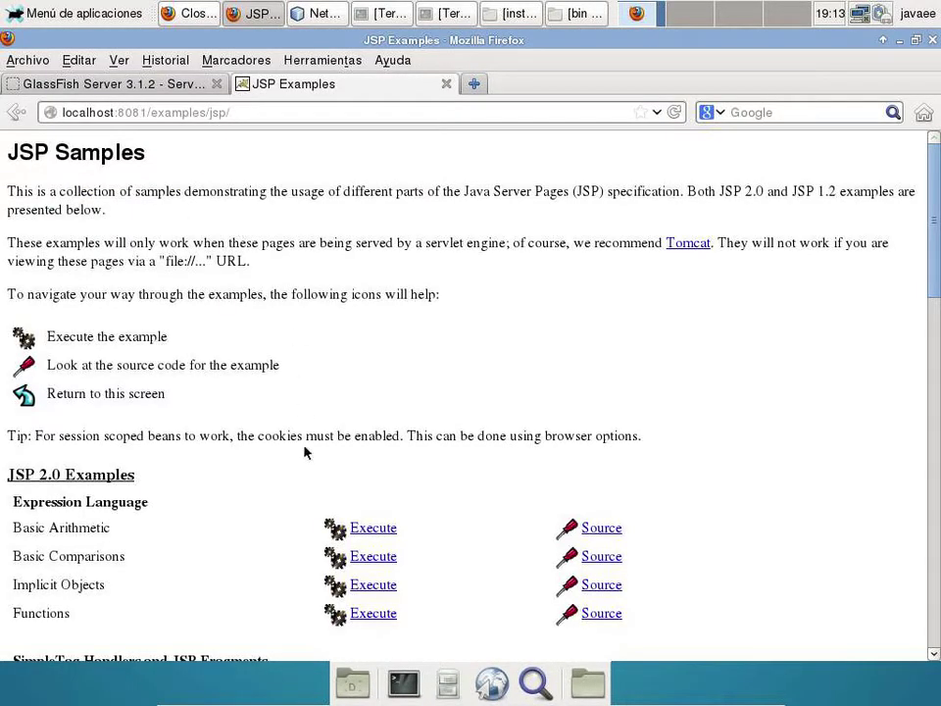
pyautogui.scroll(-10, 395, 550)
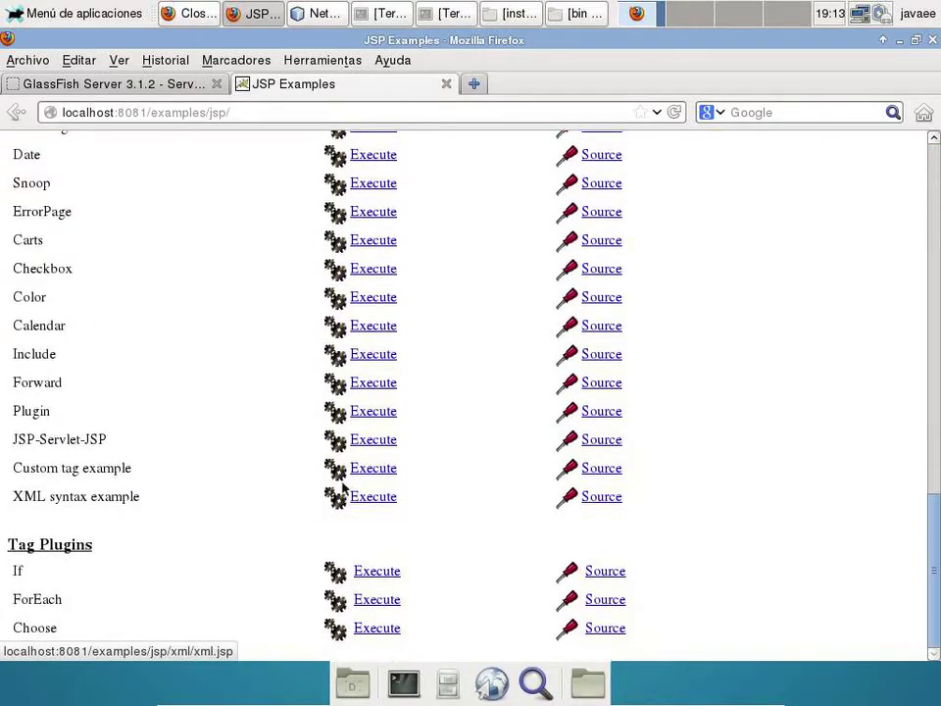
pyautogui.click(376, 441)
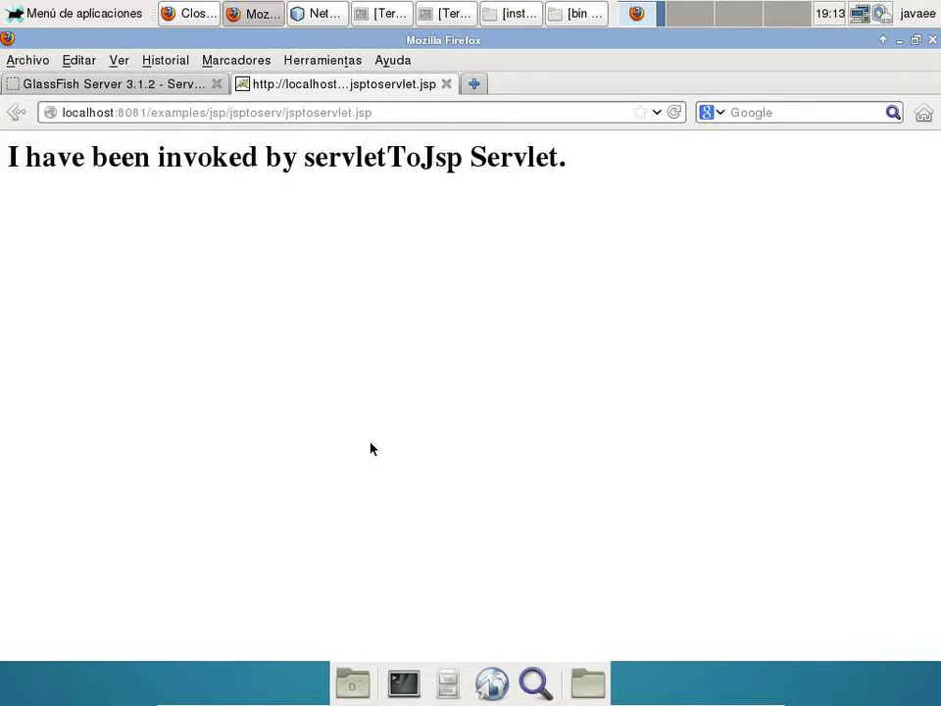
pyautogui.click(16, 112)
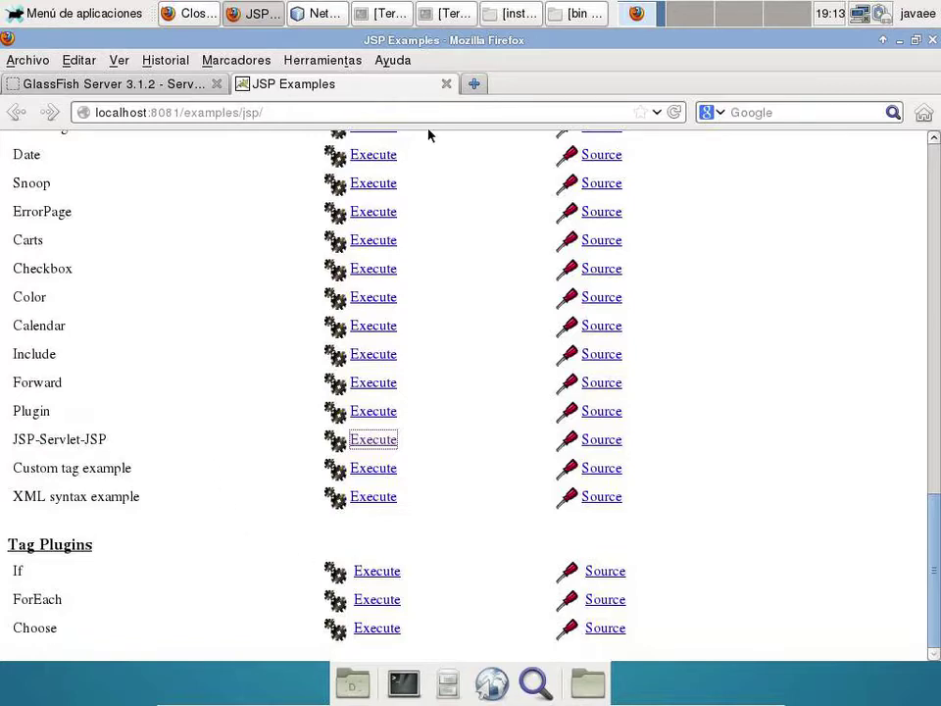
pyautogui.click(446, 84)
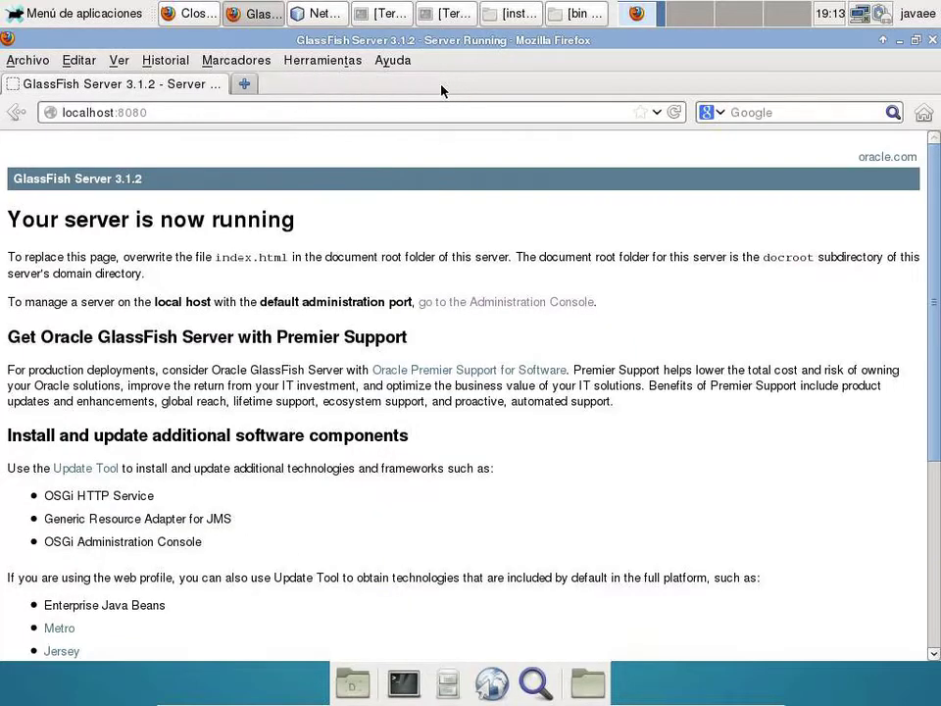
pyautogui.click(305, 14)
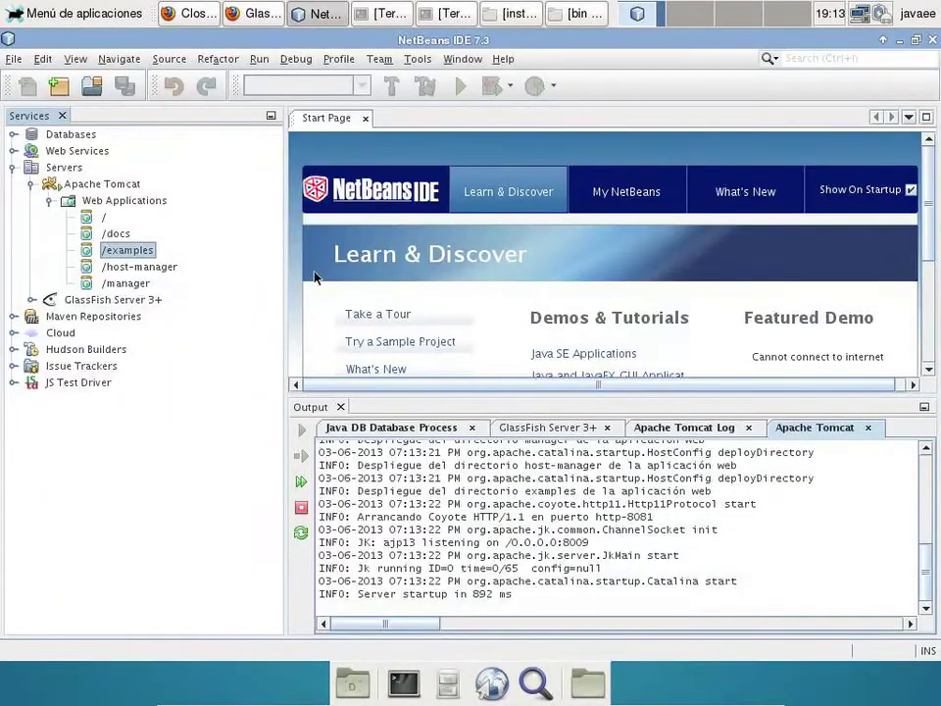
# - Collapse the Apache Tomcat node and stop the running Tomcat server from the Output panel
pyautogui.click(31, 184)
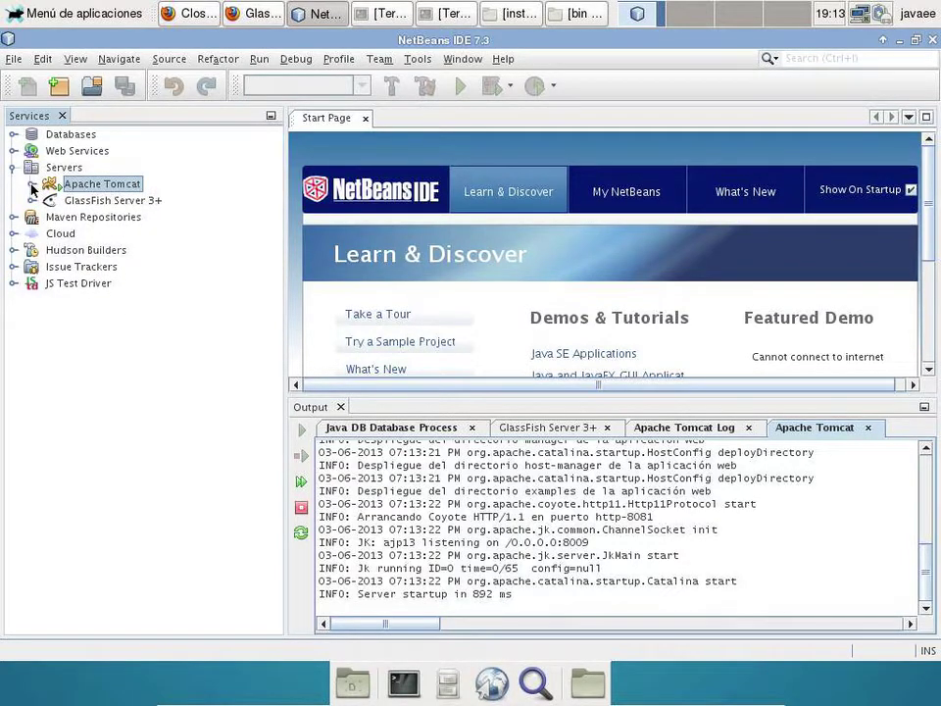
pyautogui.click(301, 508)
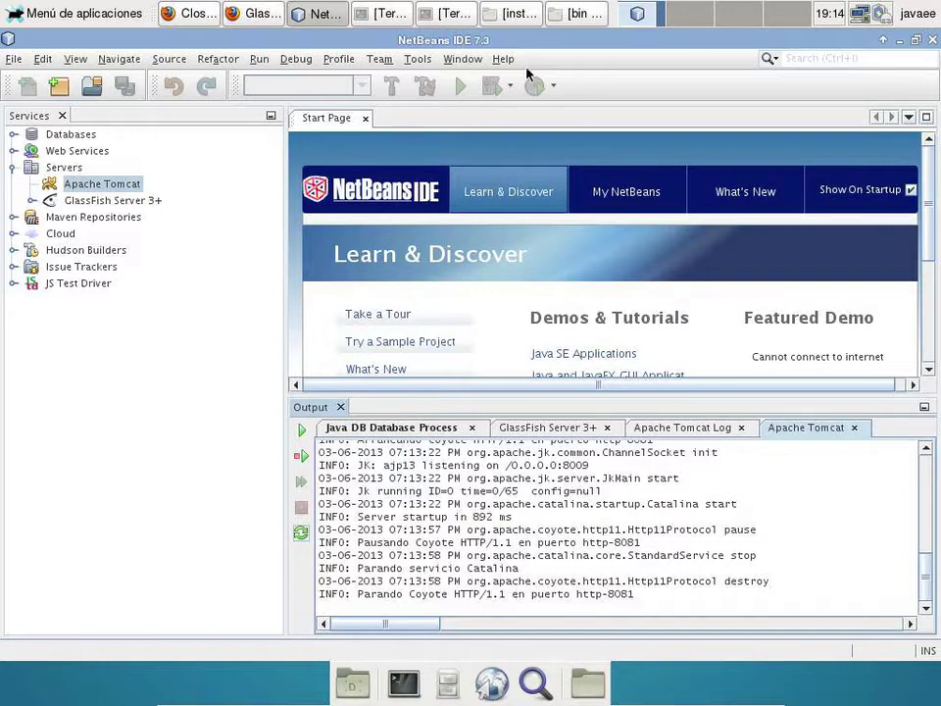
# - Copy apache-ant-1.8.4-bin.zip from installers into Trabajo and extract it there
pyautogui.click(506, 17)
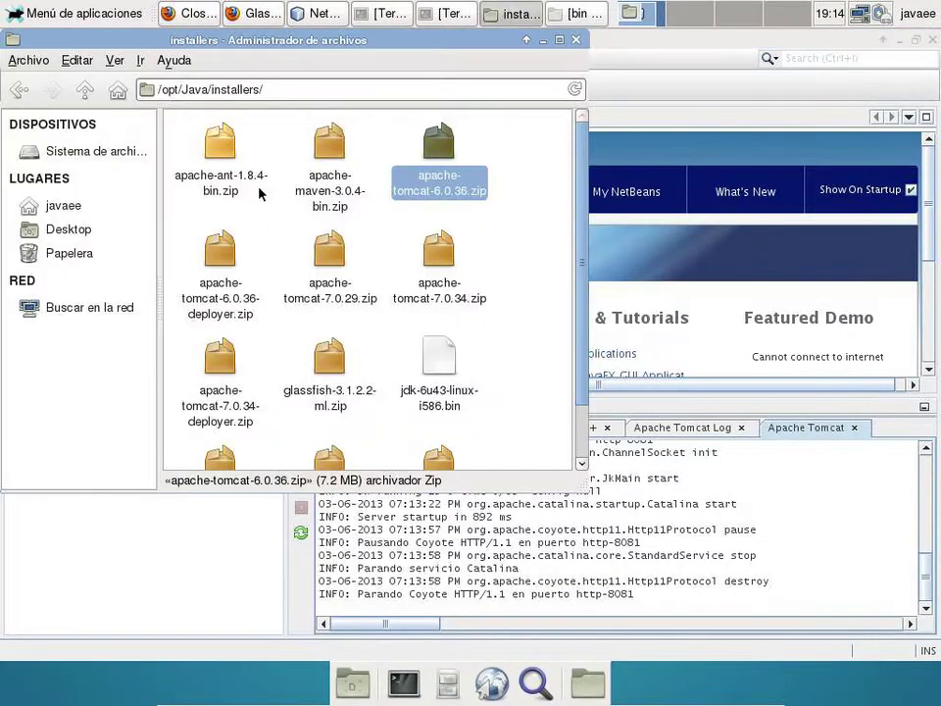
pyautogui.click(230, 200)
pyautogui.rightClick(230, 200)
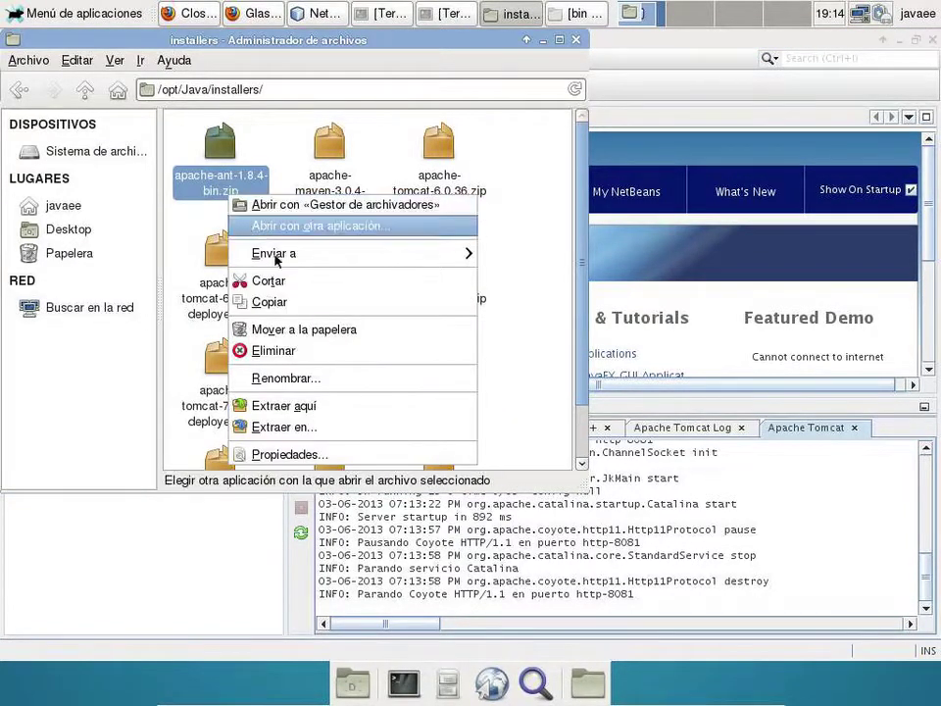
pyautogui.click(308, 303)
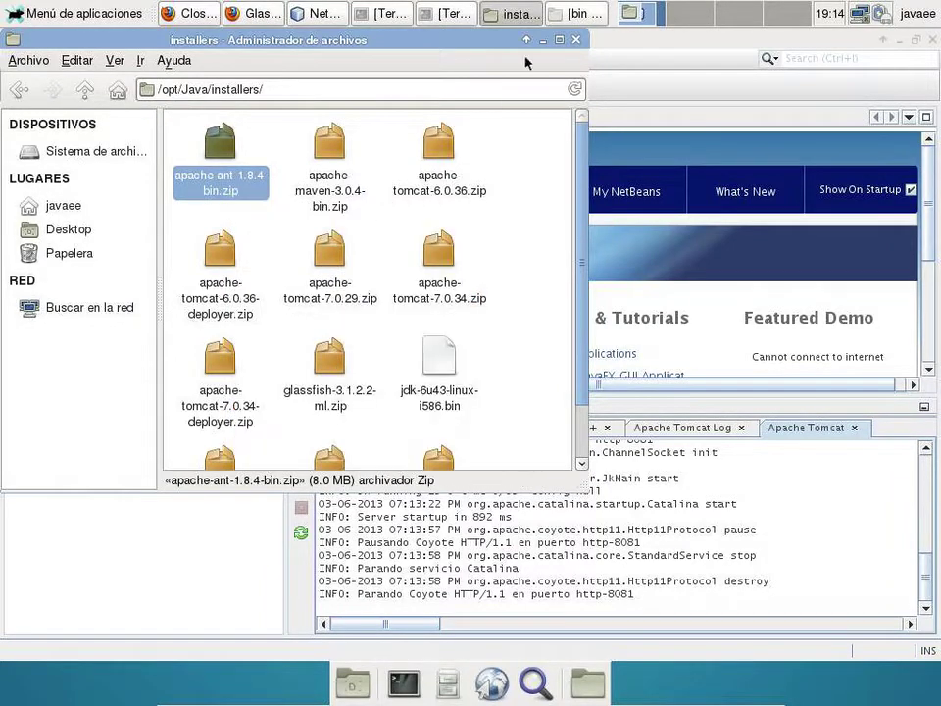
pyautogui.click(574, 15)
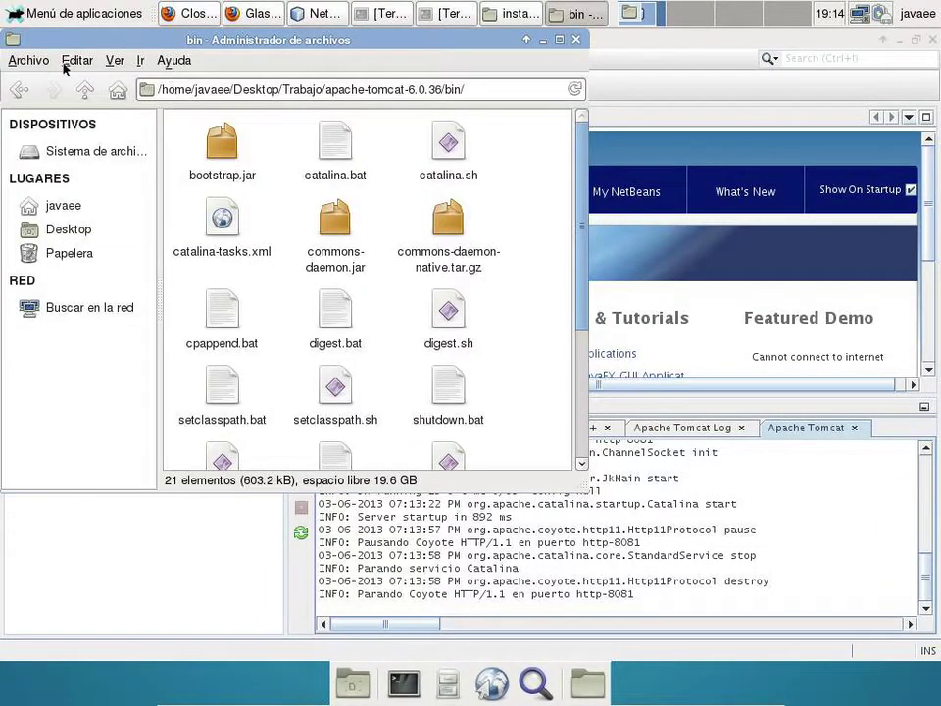
pyautogui.click(88, 89)
pyautogui.click(91, 90)
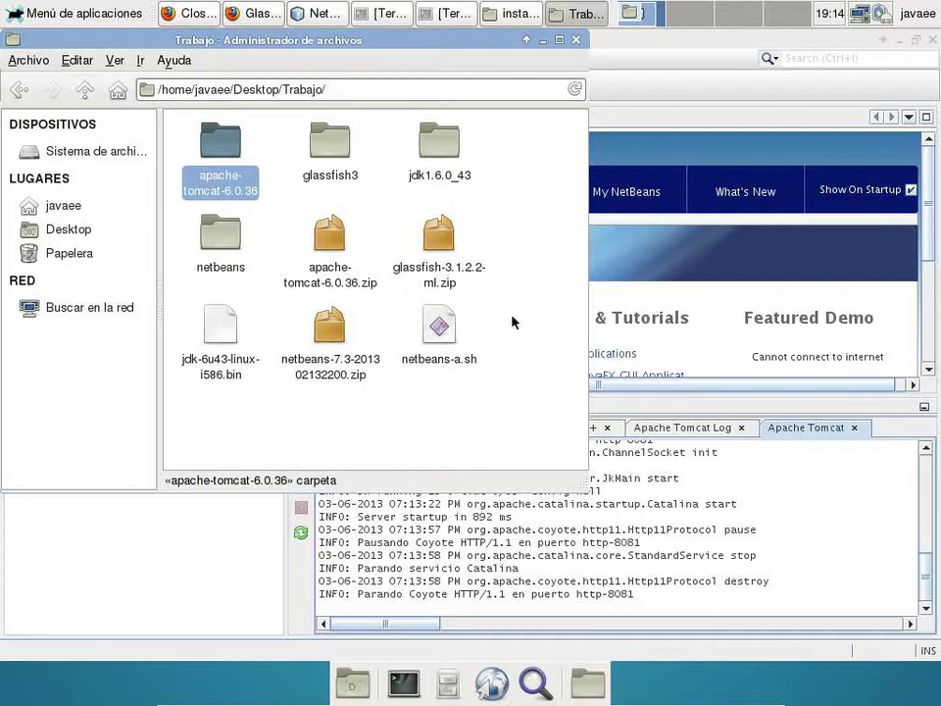
pyautogui.rightClick(524, 348)
pyautogui.click(554, 399)
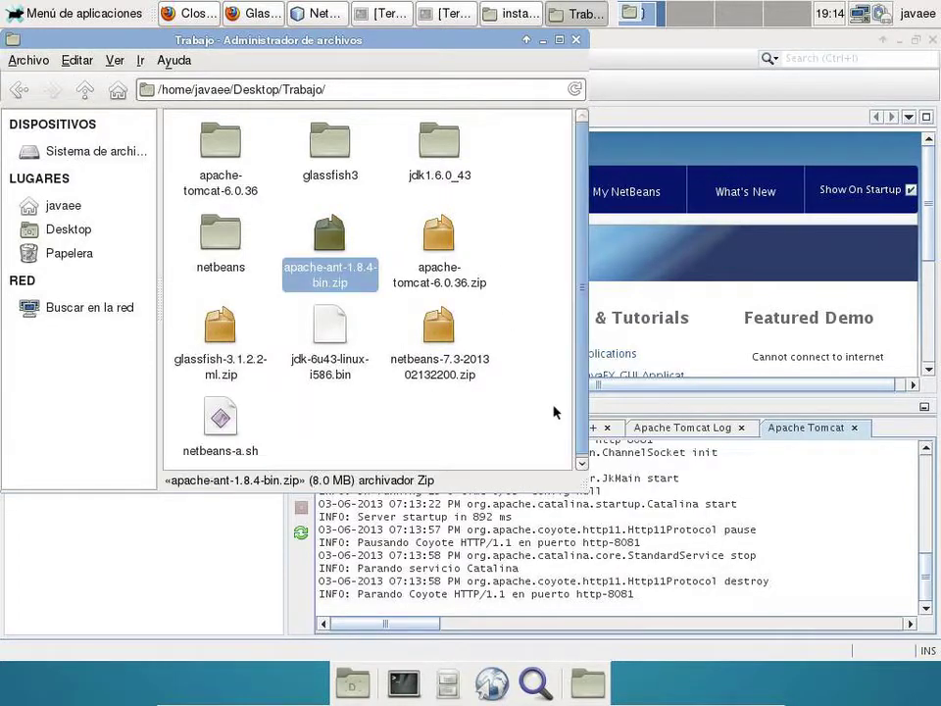
pyautogui.rightClick(358, 288)
pyautogui.click(443, 494)
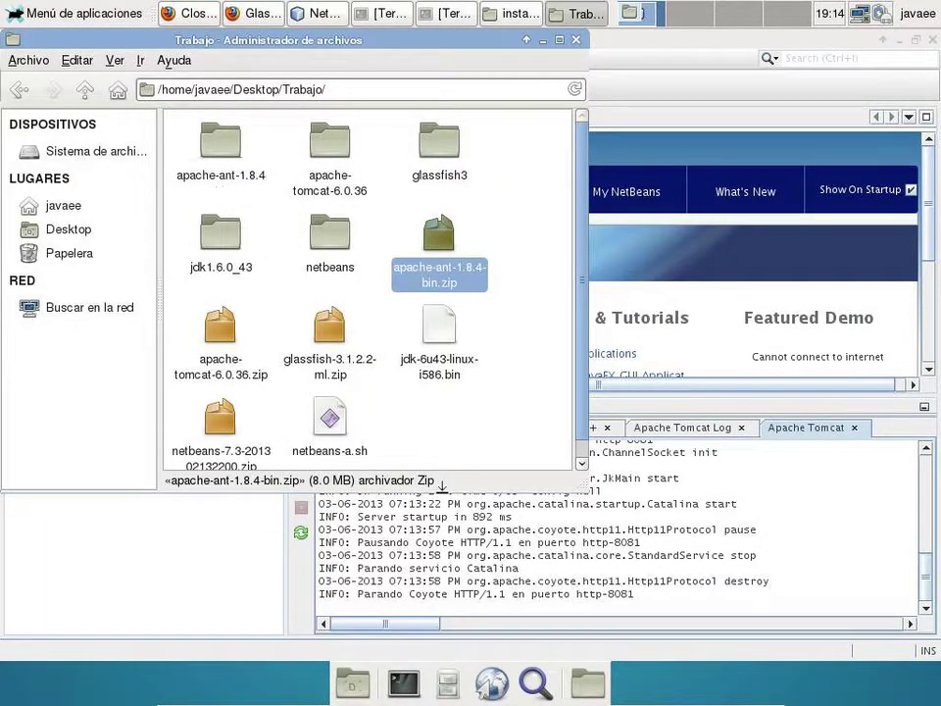
# - Copy apache-maven-3.0.4-bin.zip from installers into the Trabajo folder
pyautogui.click(520, 13)
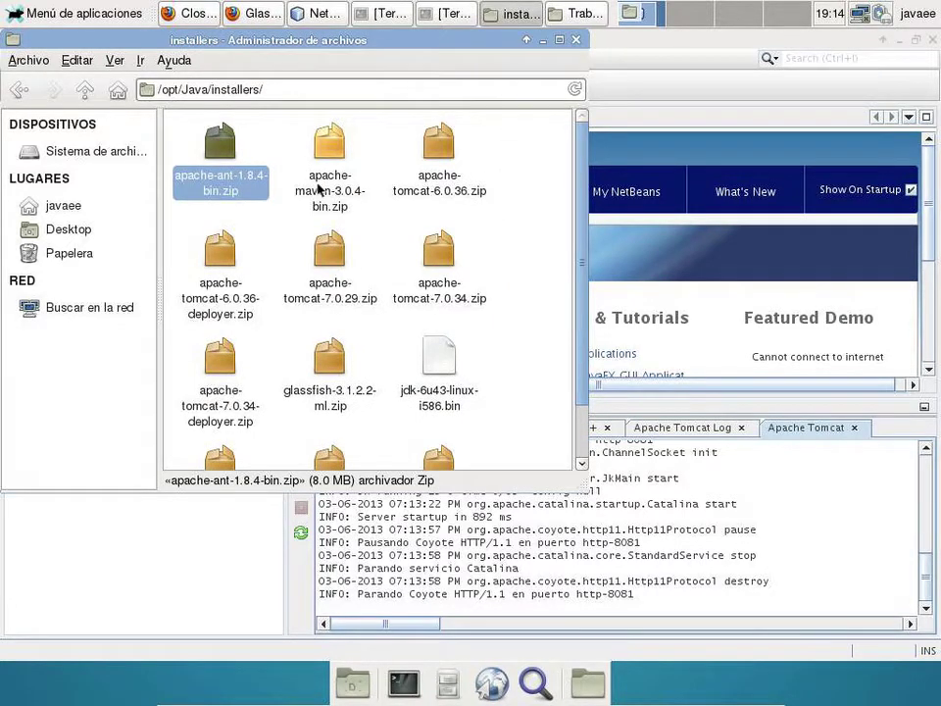
pyautogui.click(330, 177)
pyautogui.rightClick(330, 184)
pyautogui.click(369, 289)
pyautogui.click(568, 12)
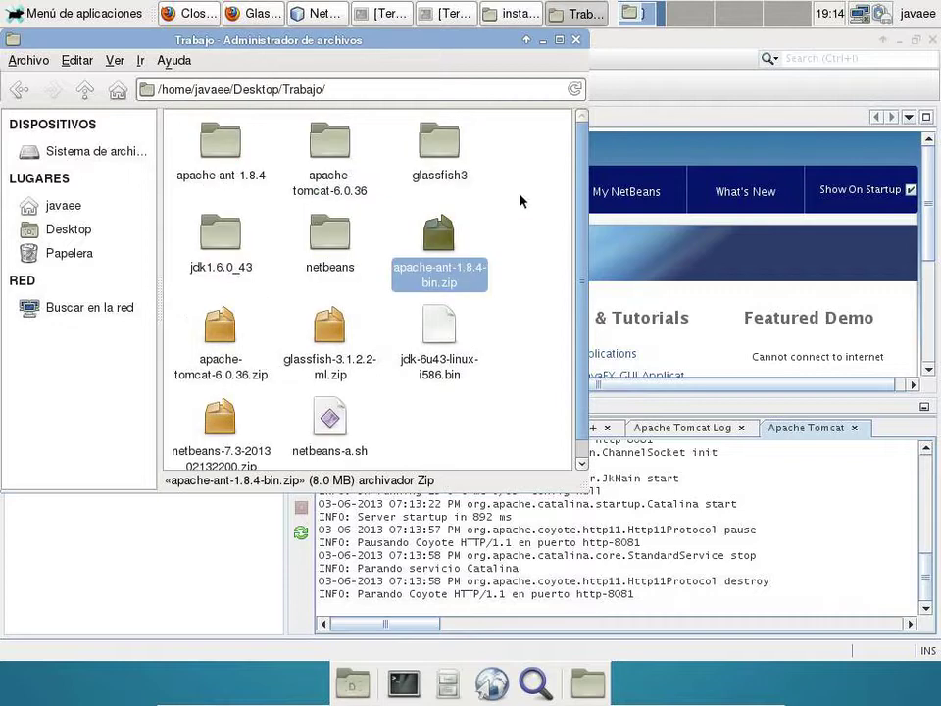
pyautogui.click(519, 218)
pyautogui.rightClick(518, 216)
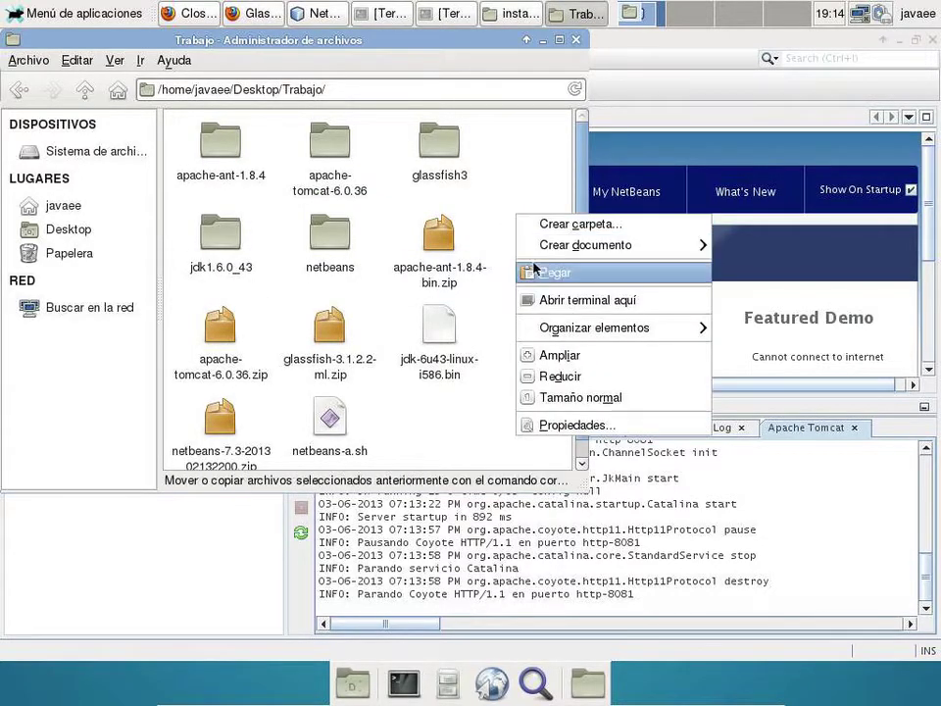
pyautogui.click(535, 268)
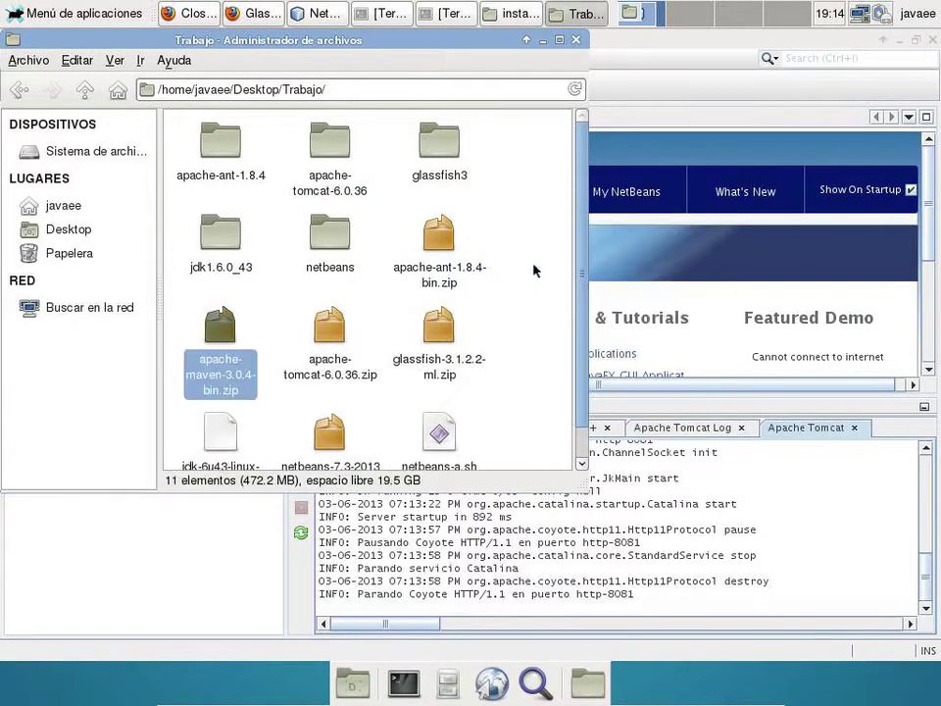
# - Extract apache-maven-3.0.4-bin.zip here in Trabajo
pyautogui.rightClick(227, 369)
pyautogui.click(238, 572)
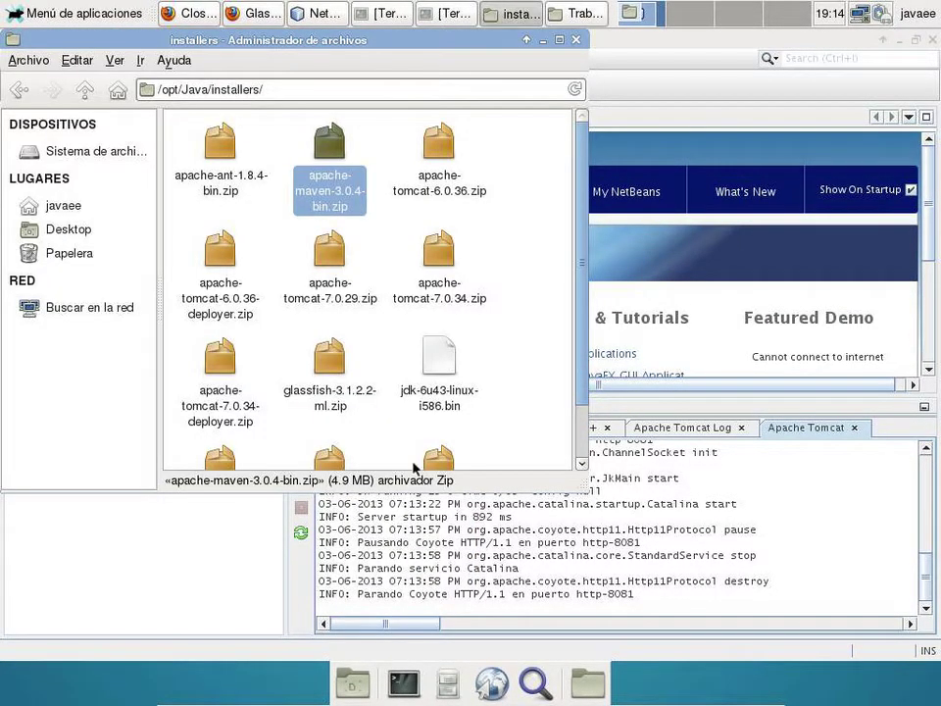
pyautogui.scroll(-1, 404, 374)
pyautogui.scroll(-1, 401, 376)
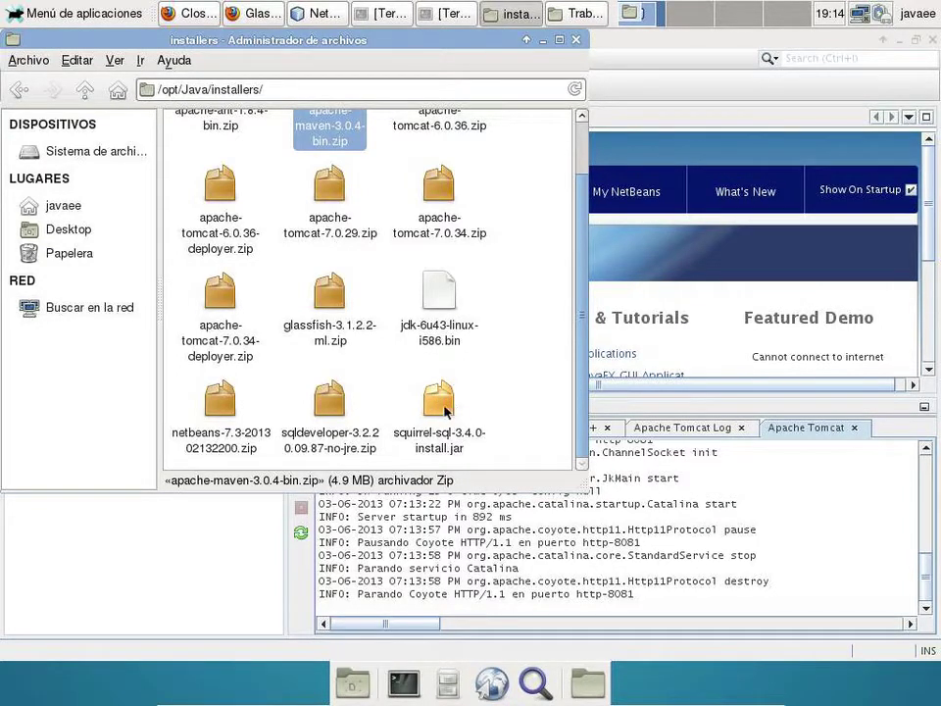
# - Copy squirrel-sql-3.4.0-install.jar from installers and paste it into Trabajo
pyautogui.click(443, 408)
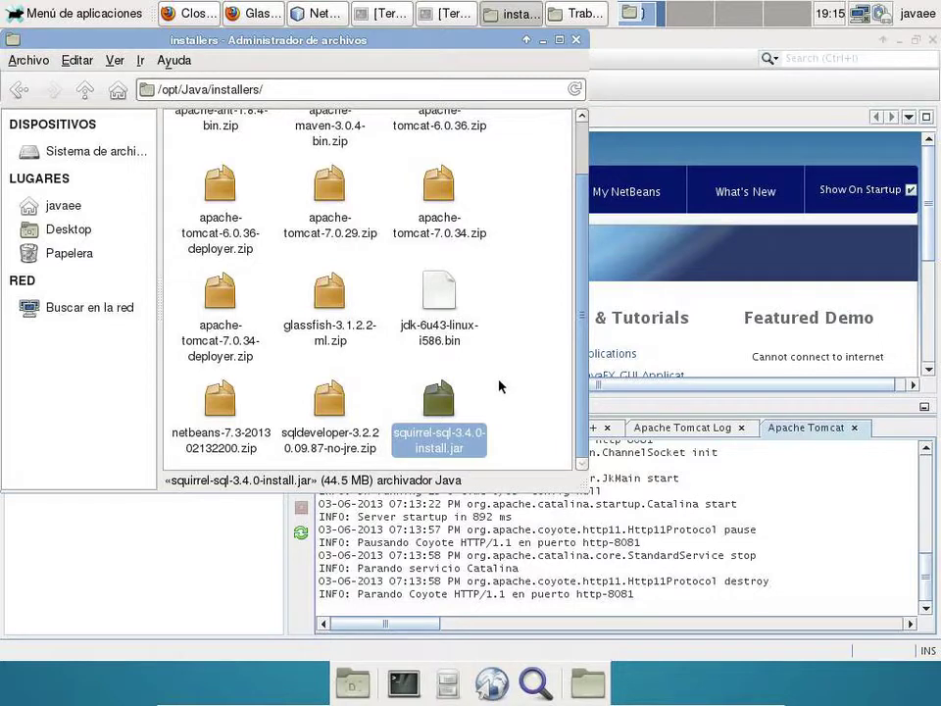
pyautogui.rightClick(431, 437)
pyautogui.click(490, 541)
pyautogui.click(572, 13)
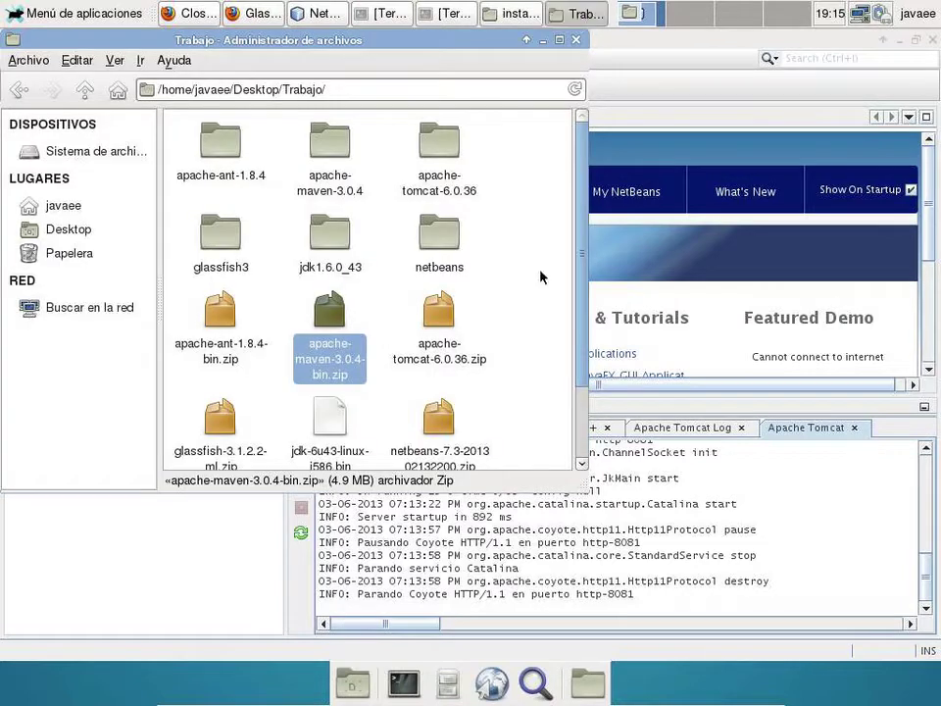
pyautogui.rightClick(529, 416)
pyautogui.click(565, 472)
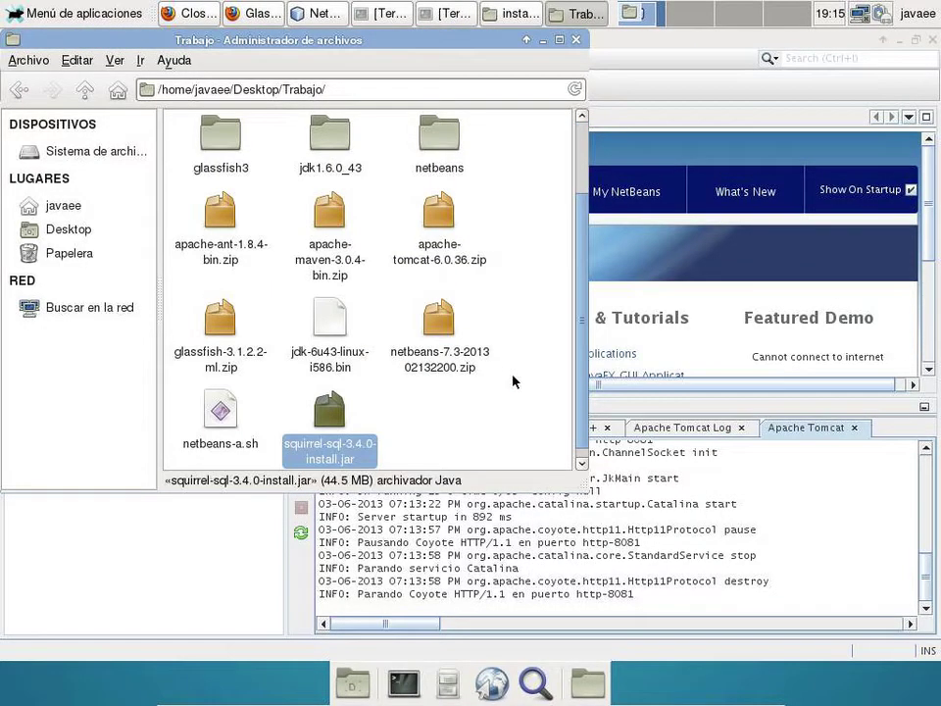
pyautogui.click(464, 408)
pyautogui.rightClick(465, 409)
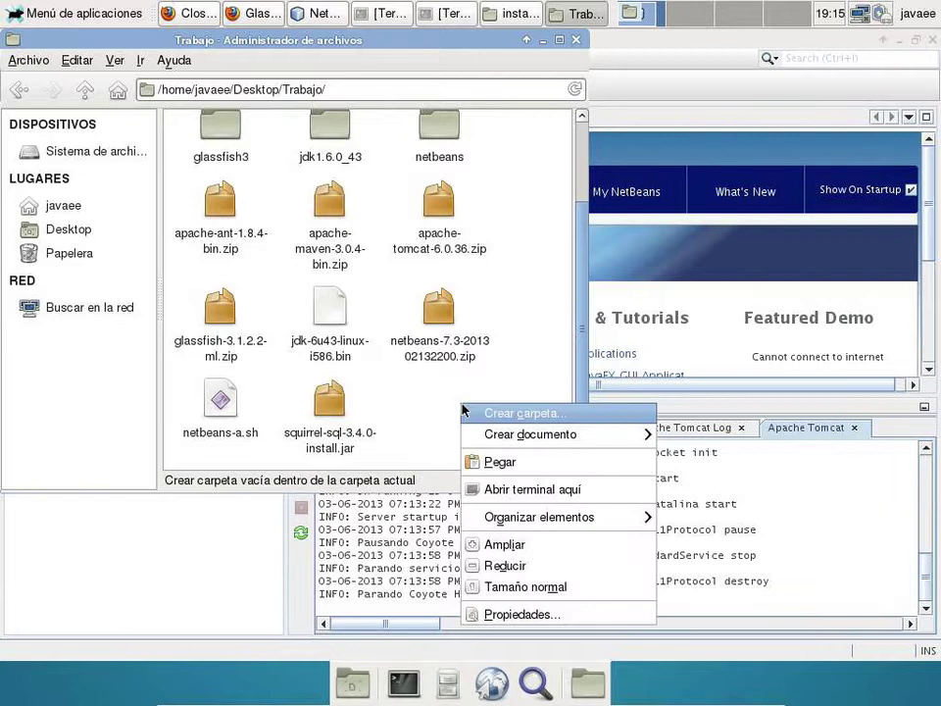
# - Open a terminal in Trabajo and run java -jar squirrel-sql-3.4.0-install.jar
pyautogui.click(529, 487)
pyautogui.write('java -jar s')
pyautogui.press('Tab')
pyautogui.press('Return')
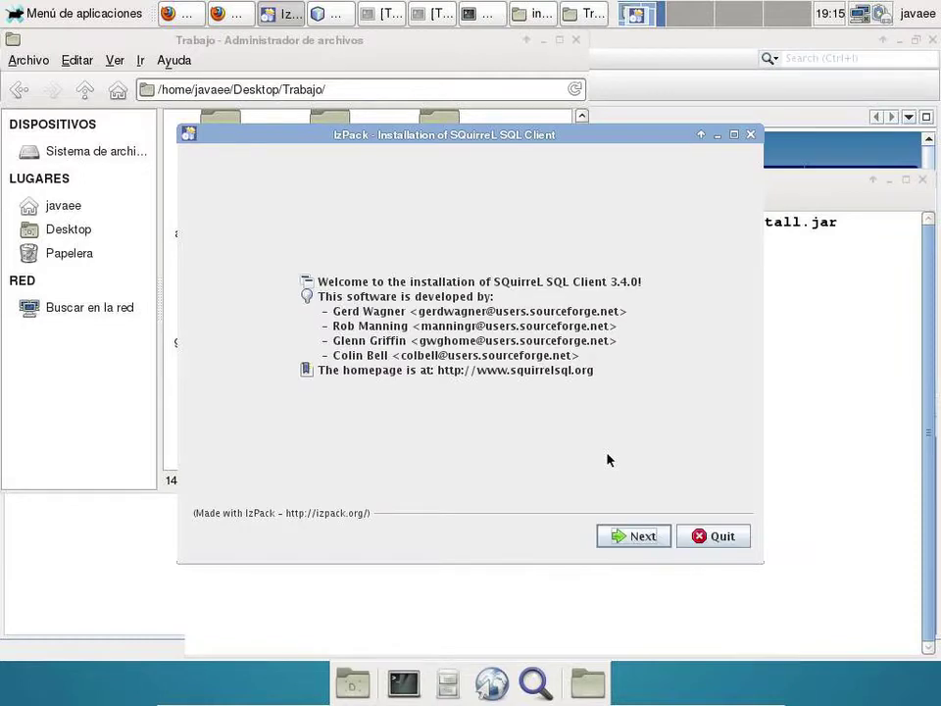
# - Set the installation path to Desktop/Trabajo/squirrel-3.4.0 and confirm creating the directory
pyautogui.click(616, 538)
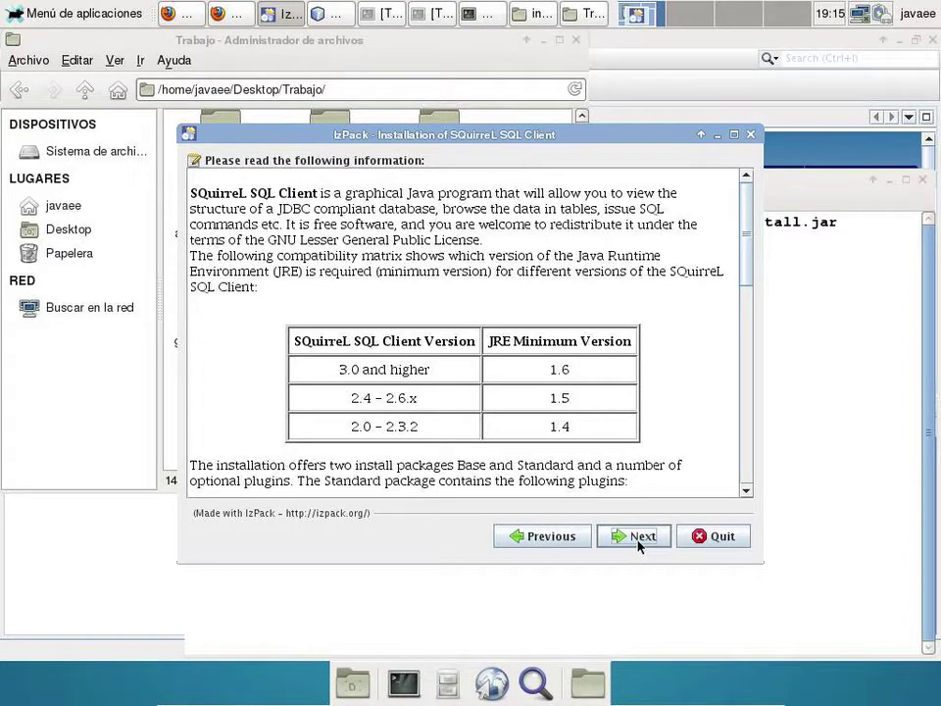
pyautogui.click(638, 541)
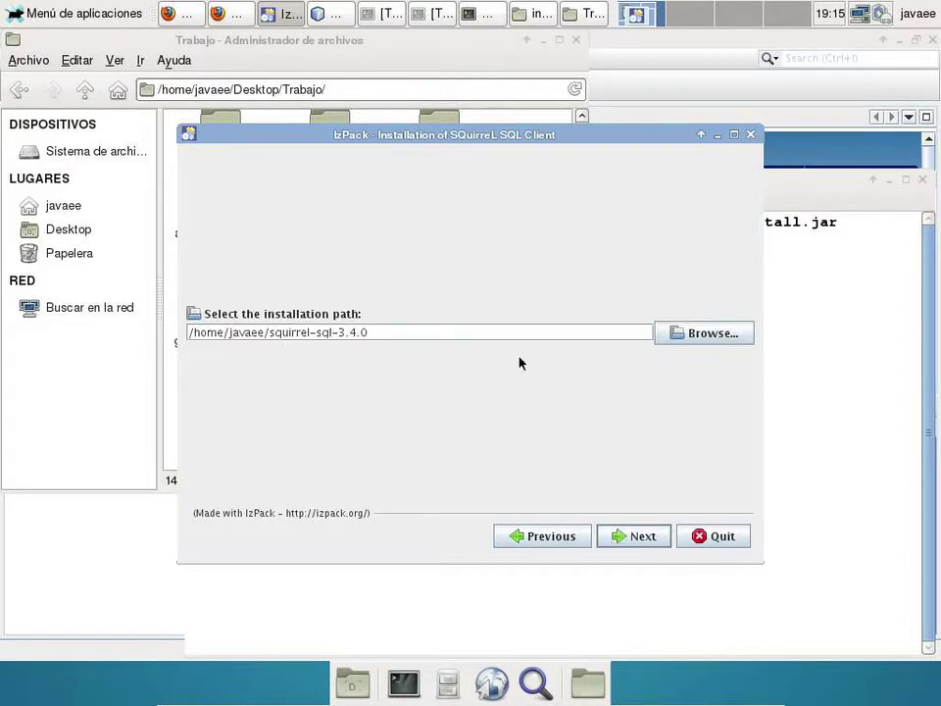
pyautogui.click(704, 336)
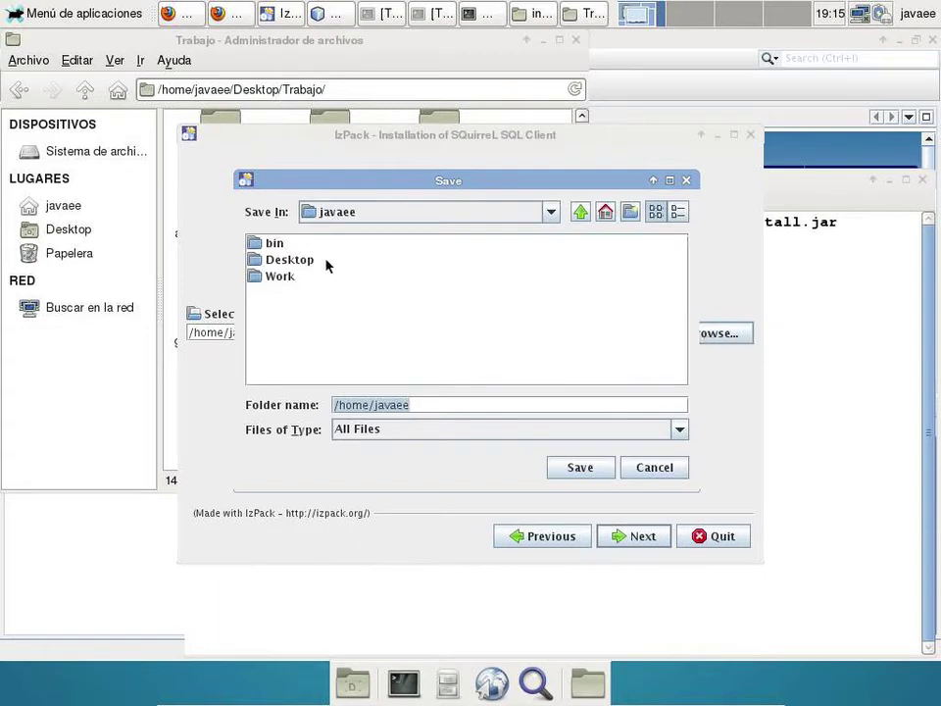
pyautogui.doubleClick(309, 261)
pyautogui.click(297, 243)
pyautogui.doubleClick(297, 244)
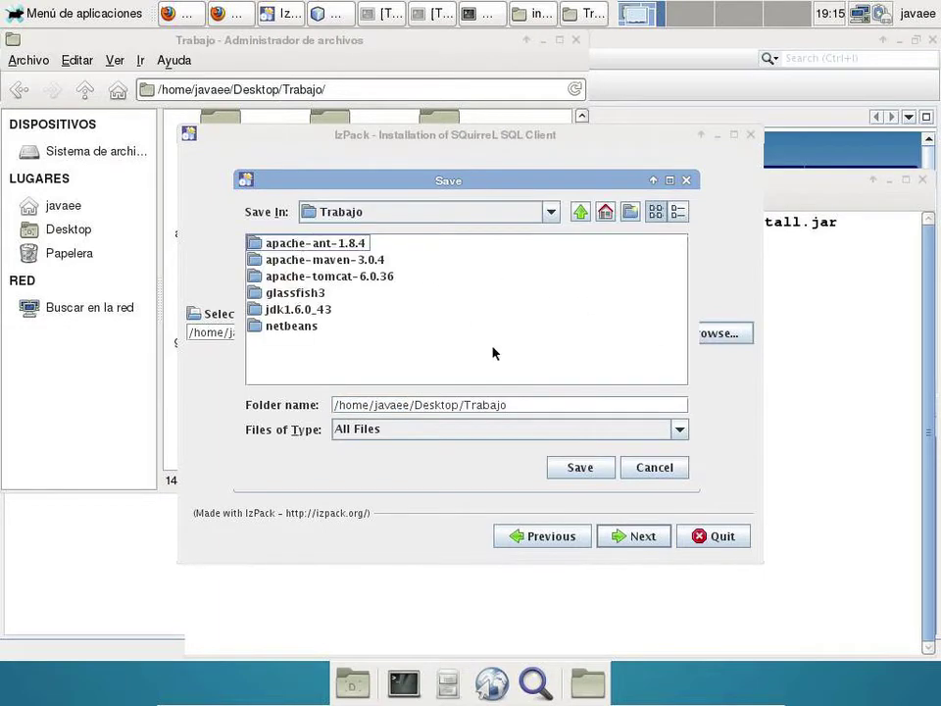
pyautogui.click(574, 464)
pyautogui.click(423, 335)
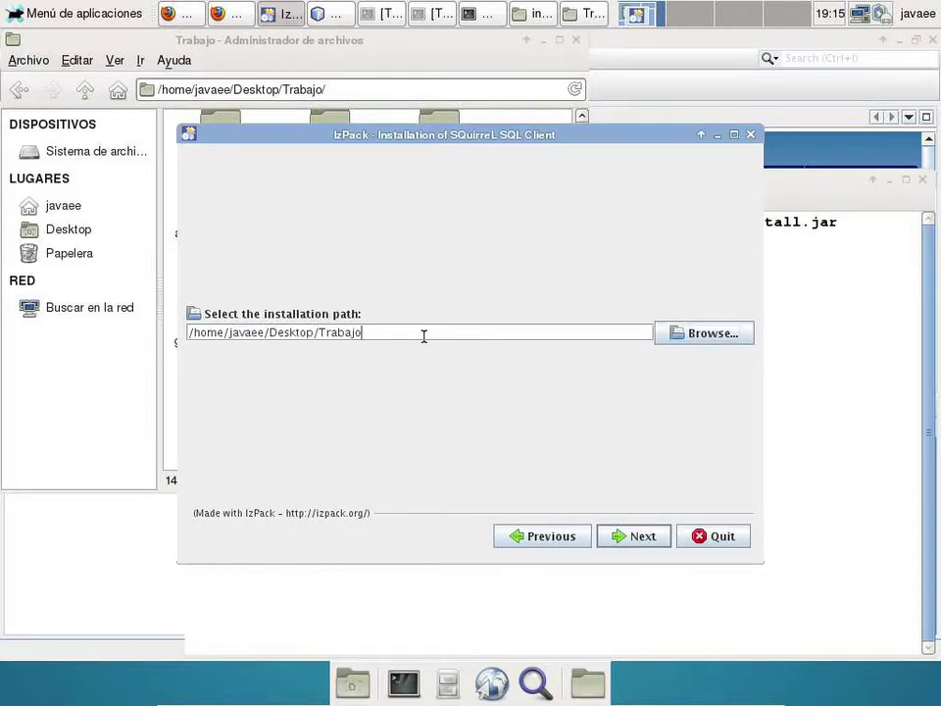
pyautogui.write('/squirrel')
pyautogui.moveTo(559, 133)
pyautogui.mouseDown()
pyautogui.moveTo(582, 342)
pyautogui.moveTo(586, 191)
pyautogui.mouseUp()
pyautogui.write('3.4.0')
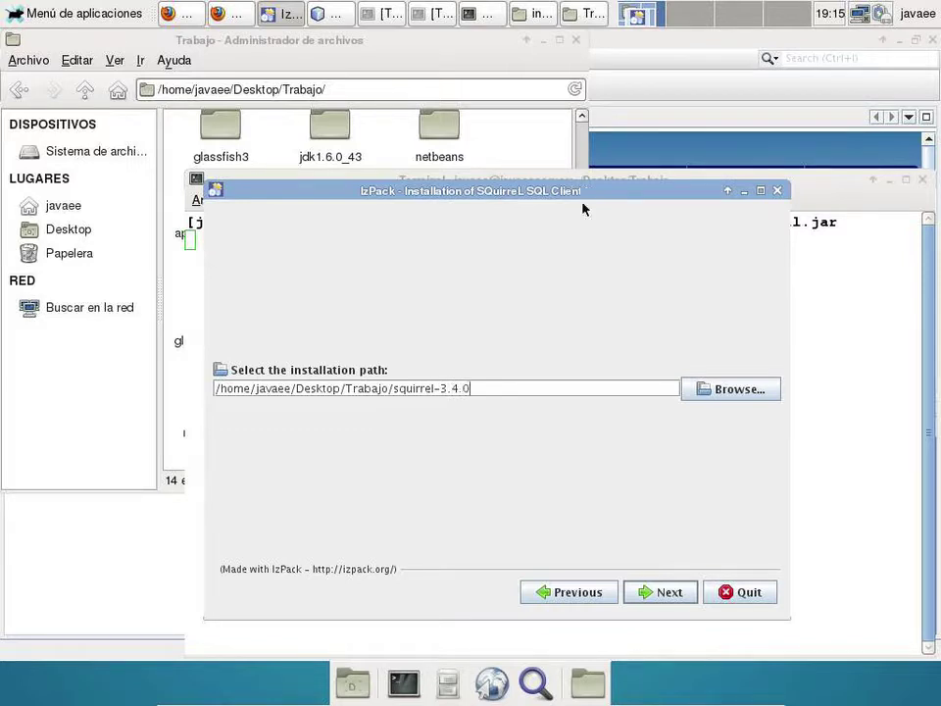
pyautogui.click(657, 591)
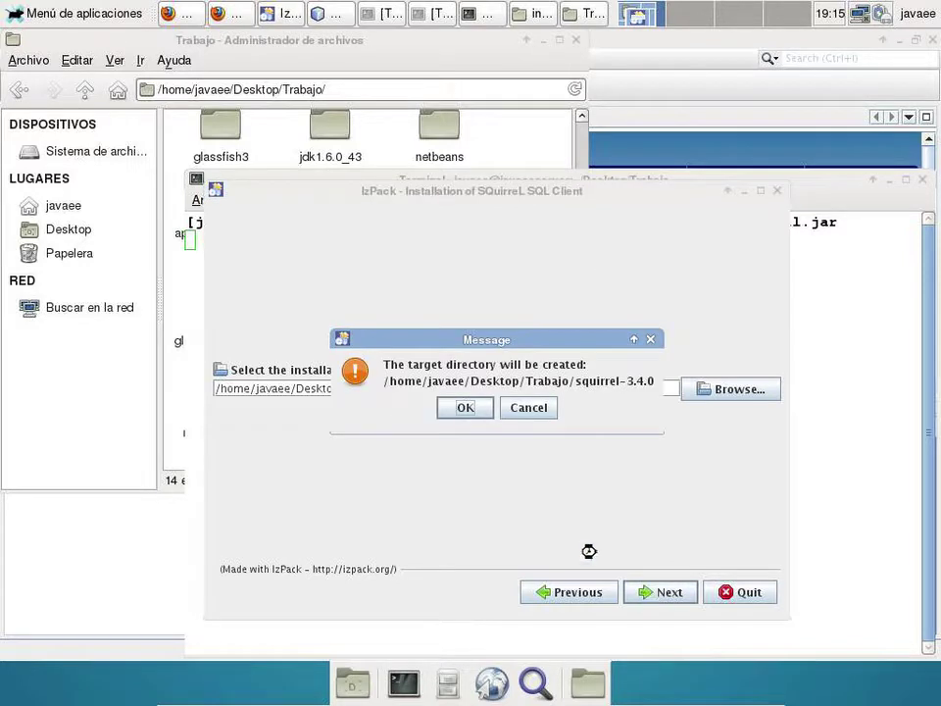
pyautogui.click(464, 408)
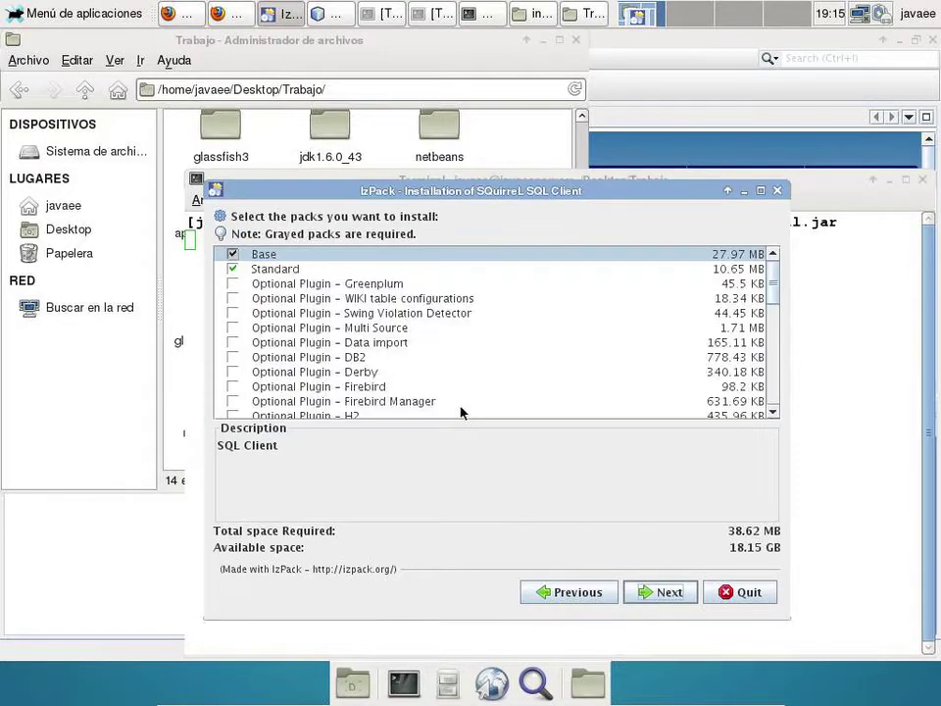
# - Tick the optional plugins from Greenplum through Netezza, including DB2, Derby, Firebird and MySQL
pyautogui.click(232, 284)
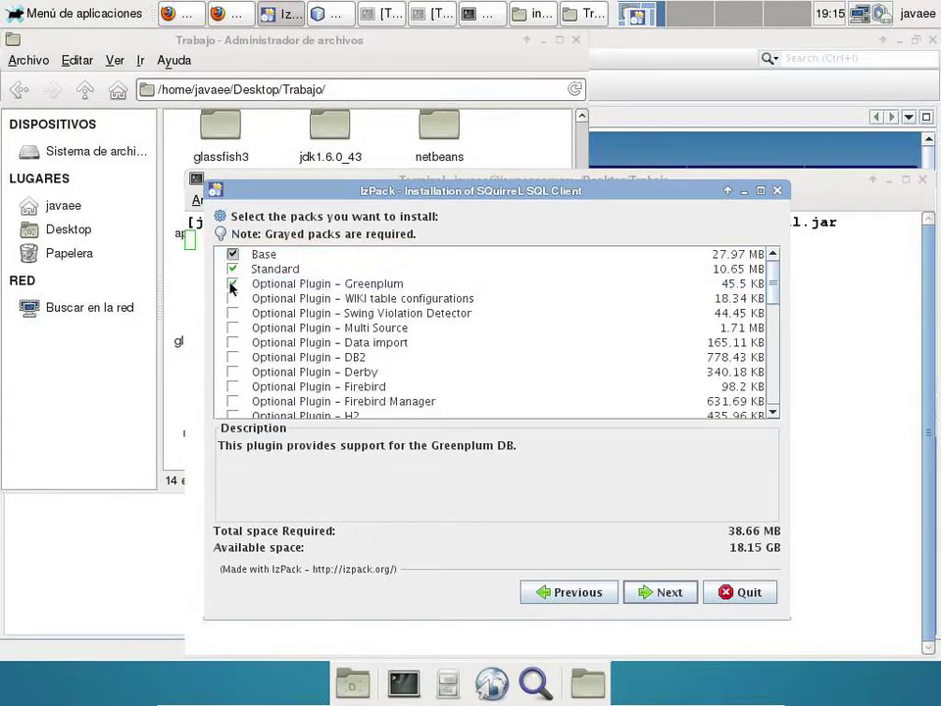
pyautogui.click(232, 298)
pyautogui.click(232, 313)
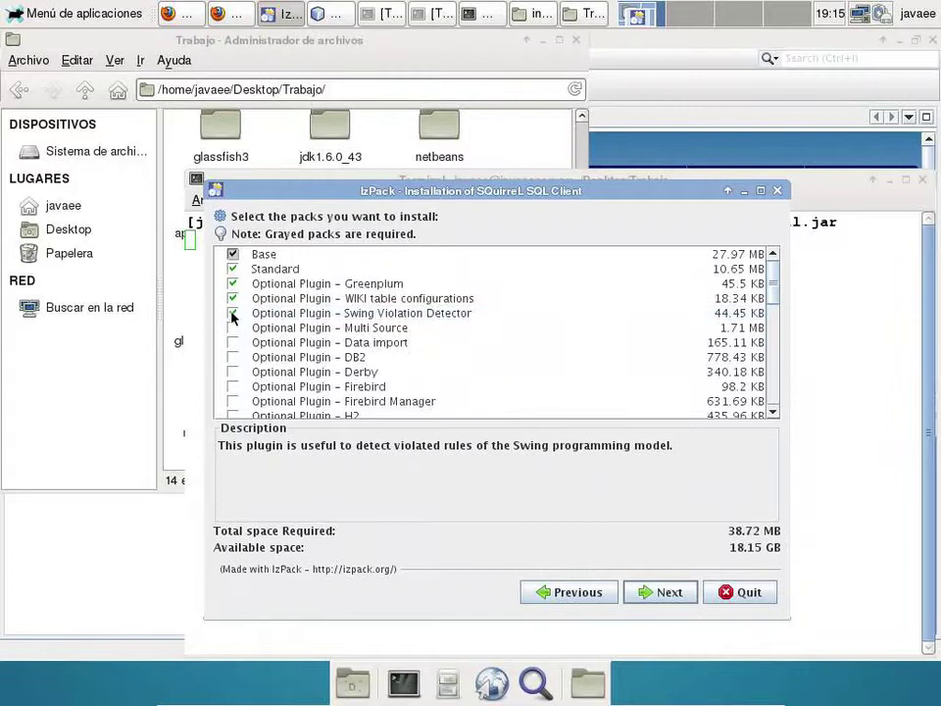
pyautogui.click(232, 327)
pyautogui.click(232, 342)
pyautogui.click(232, 357)
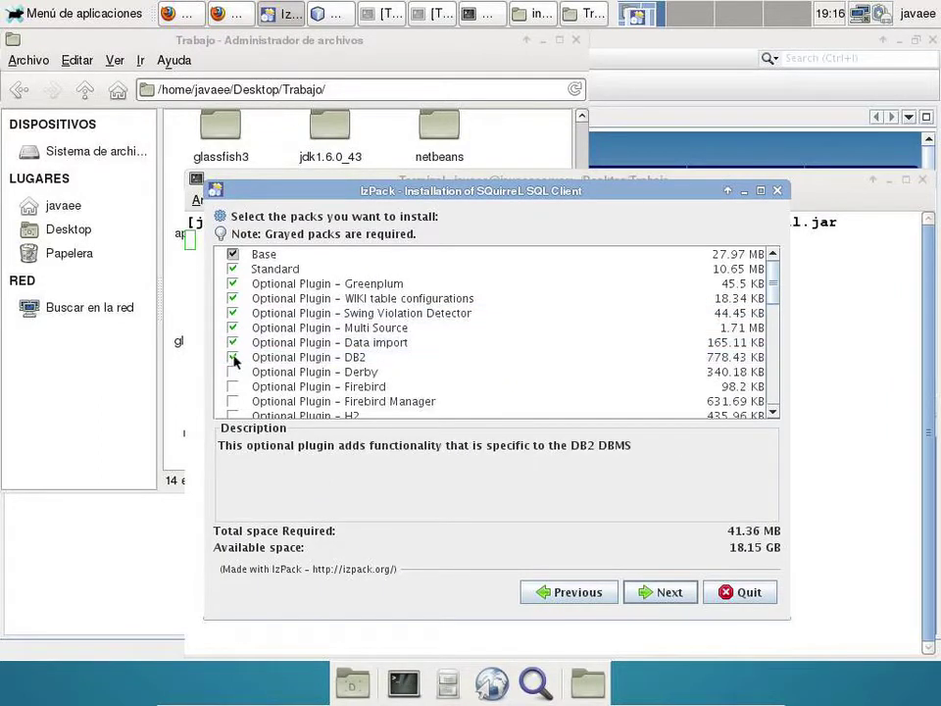
pyautogui.click(232, 372)
pyautogui.click(233, 386)
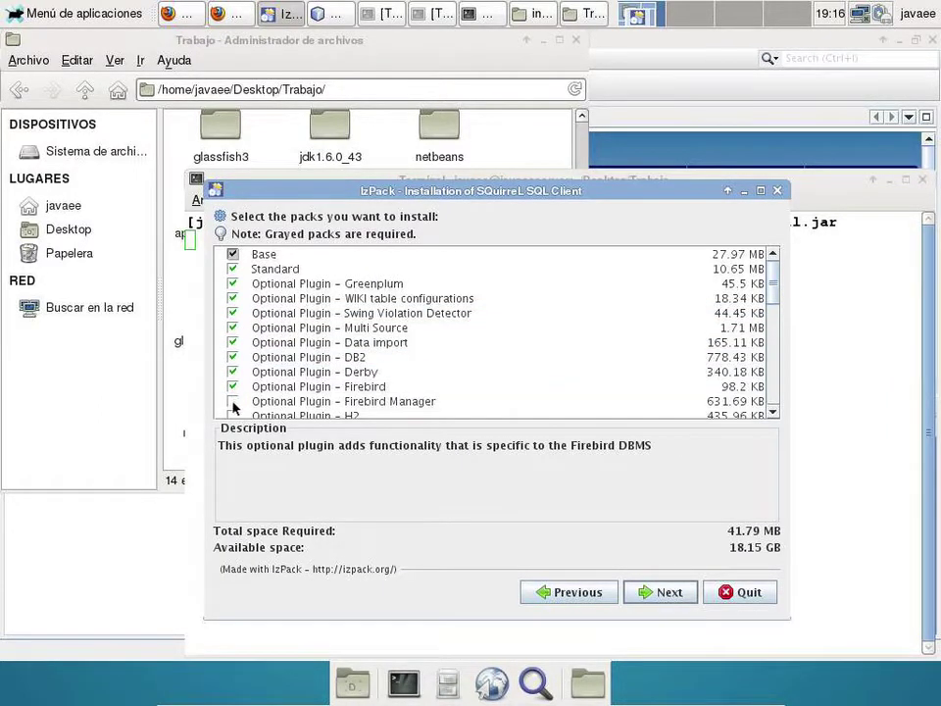
pyautogui.click(233, 400)
pyautogui.scroll(-2, 232, 391)
pyautogui.click(234, 316)
pyautogui.click(232, 313)
pyautogui.click(232, 329)
pyautogui.click(232, 343)
pyautogui.click(232, 356)
pyautogui.click(232, 371)
pyautogui.click(232, 386)
pyautogui.click(232, 401)
# - Tick the remaining plugins from Oracle to Internationalization plus Spanish translation, then start installing
pyautogui.scroll(-3, 233, 407)
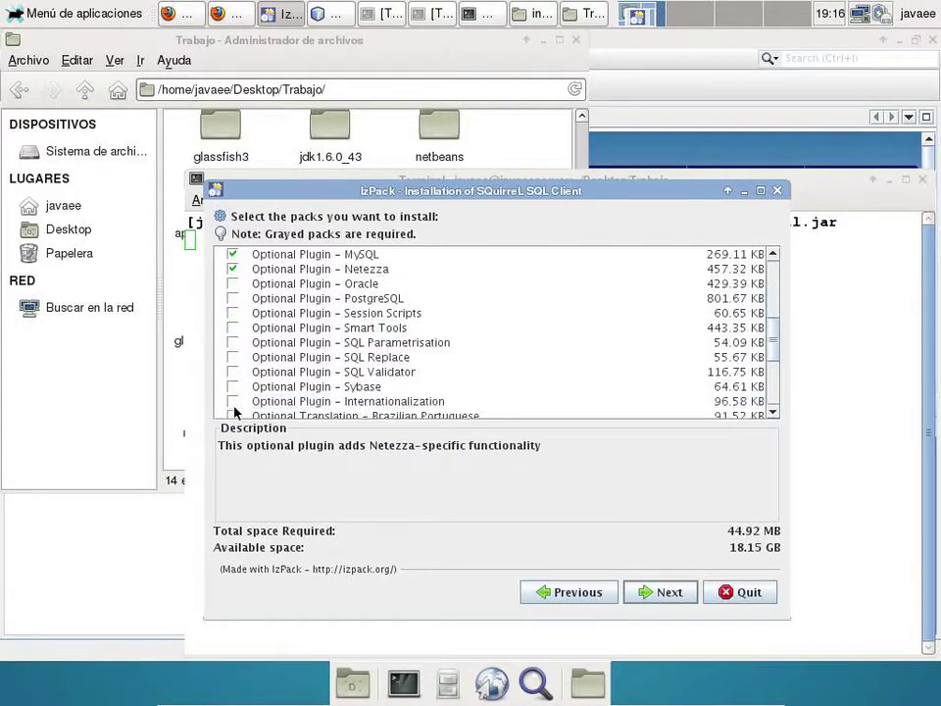
pyautogui.click(232, 283)
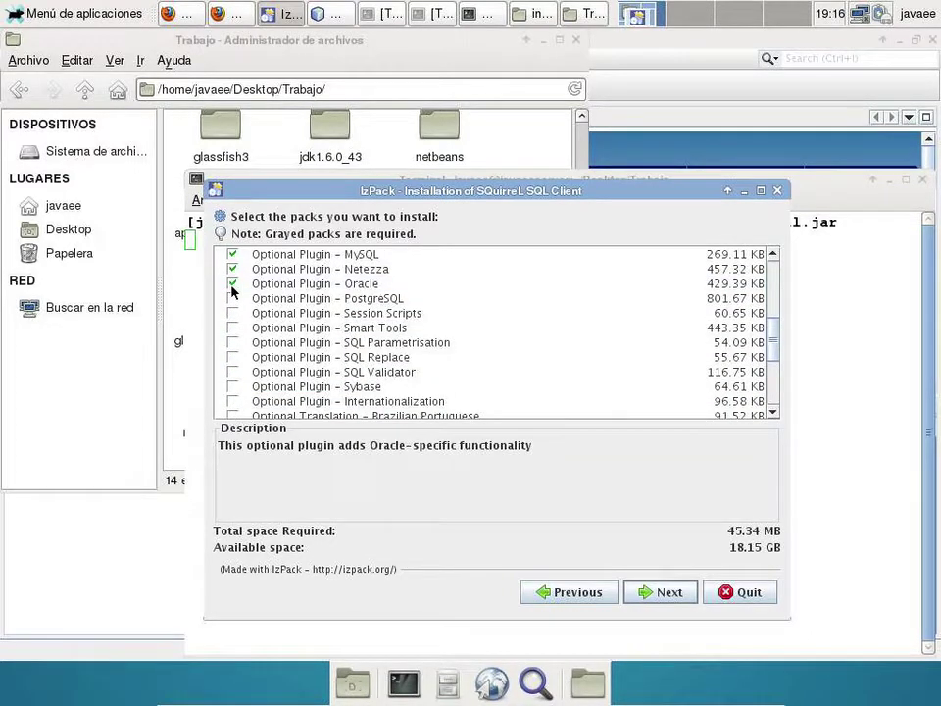
pyautogui.click(234, 299)
pyautogui.click(233, 299)
pyautogui.click(234, 312)
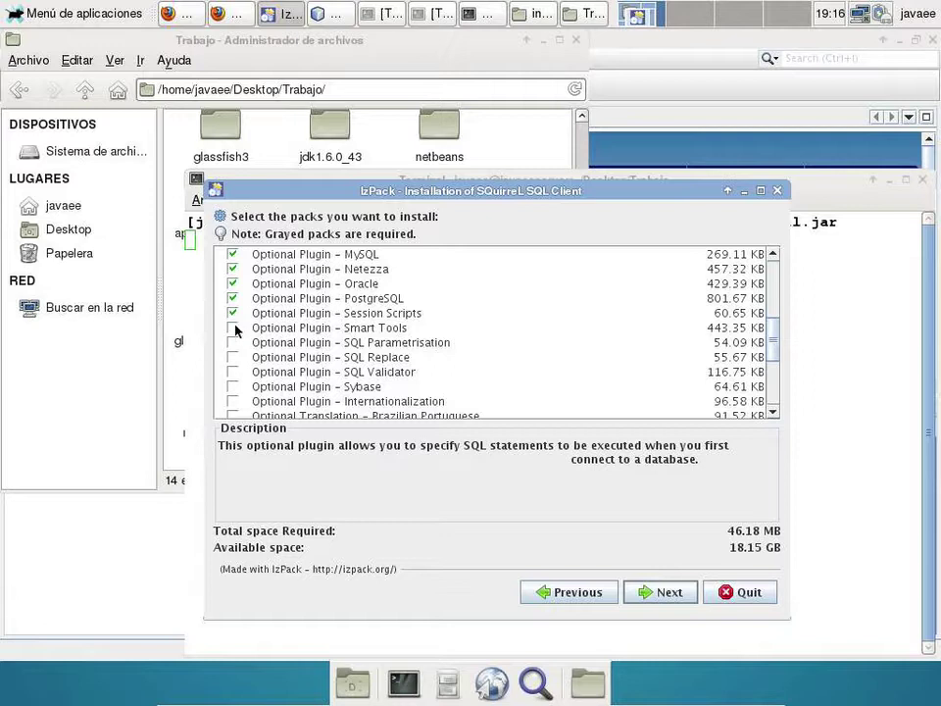
pyautogui.click(233, 327)
pyautogui.click(233, 342)
pyautogui.click(232, 357)
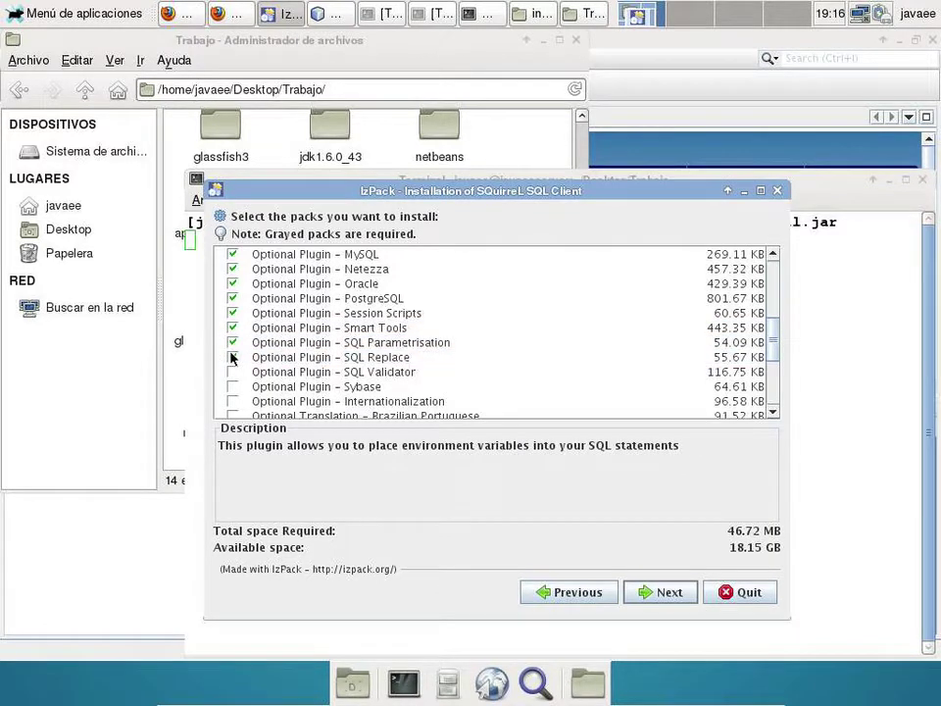
pyautogui.click(233, 371)
pyautogui.click(232, 386)
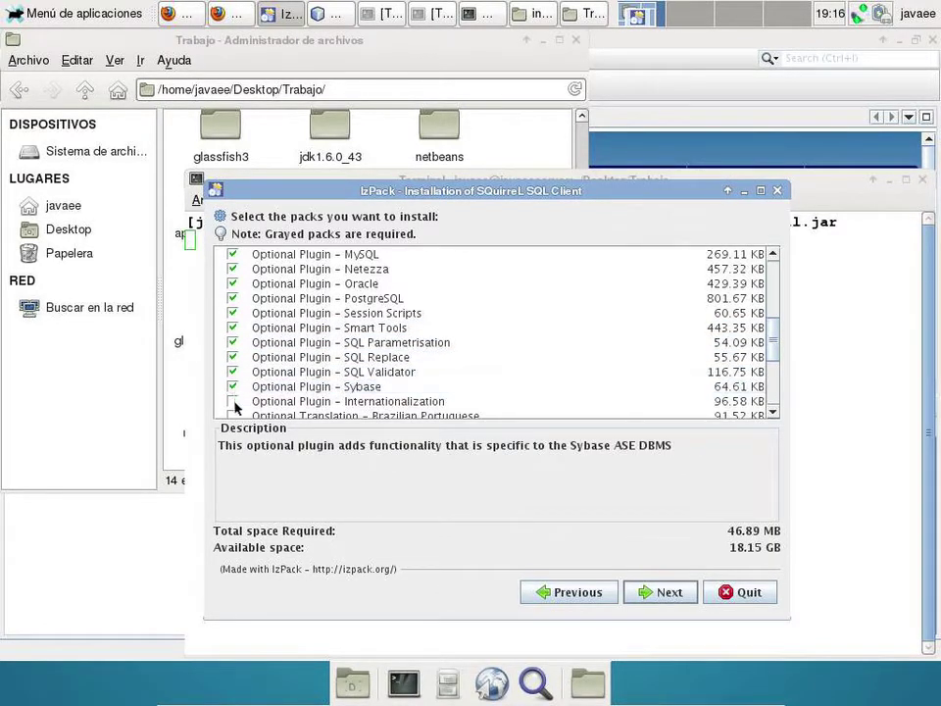
pyautogui.click(233, 401)
pyautogui.scroll(-2, 319, 385)
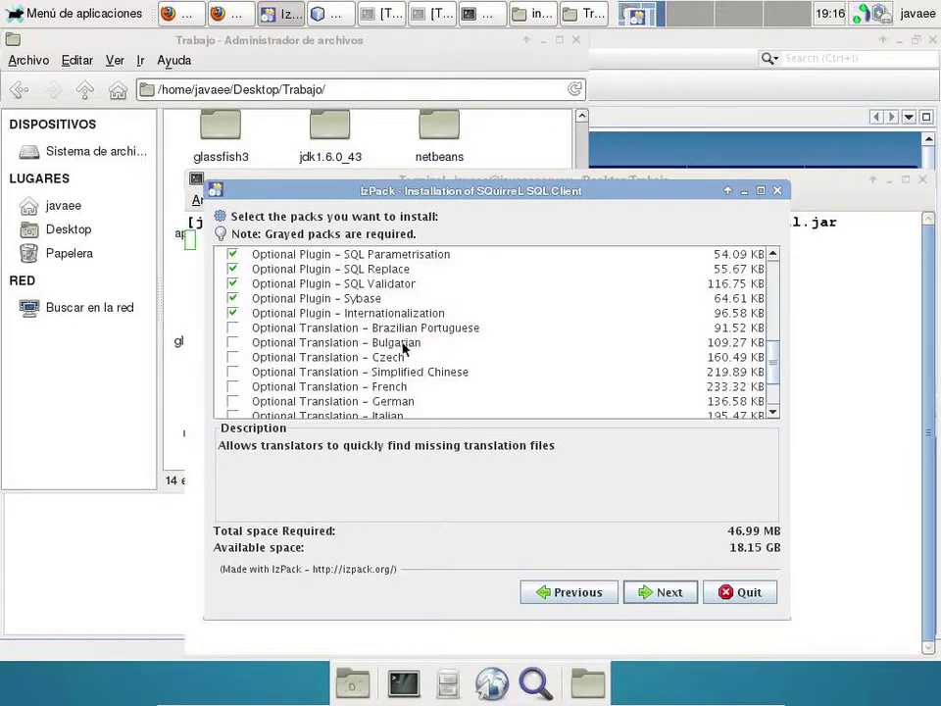
pyautogui.scroll(-2, 403, 348)
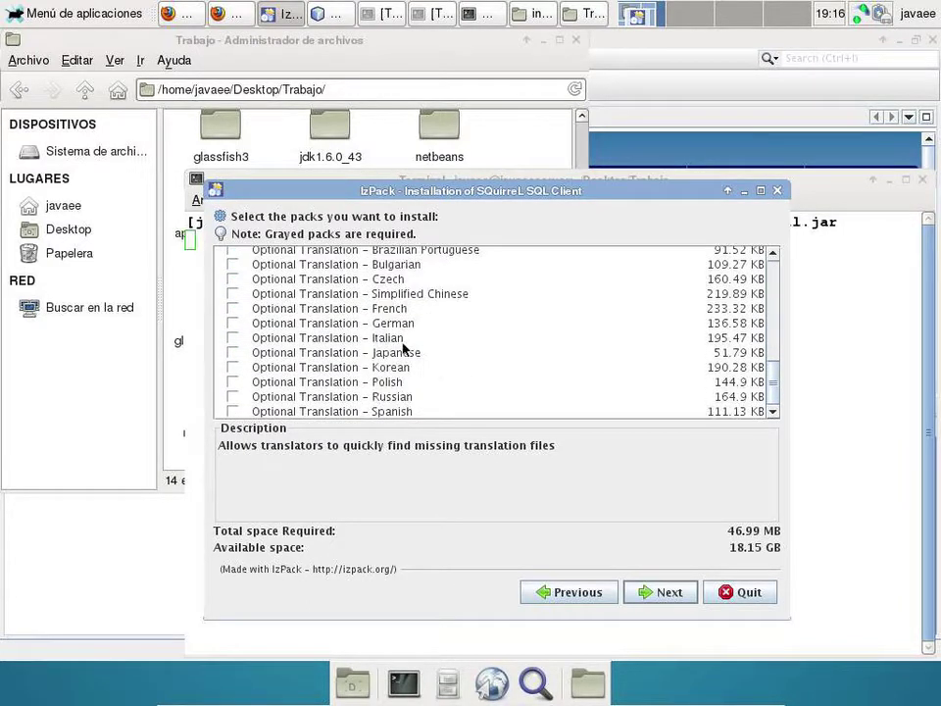
pyautogui.click(233, 411)
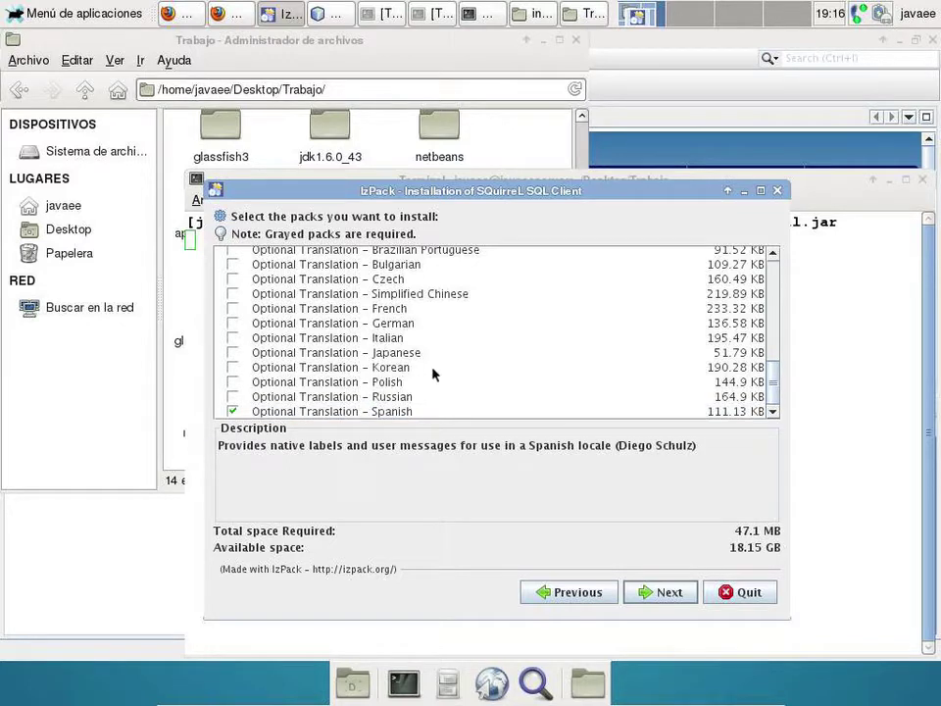
pyautogui.click(667, 592)
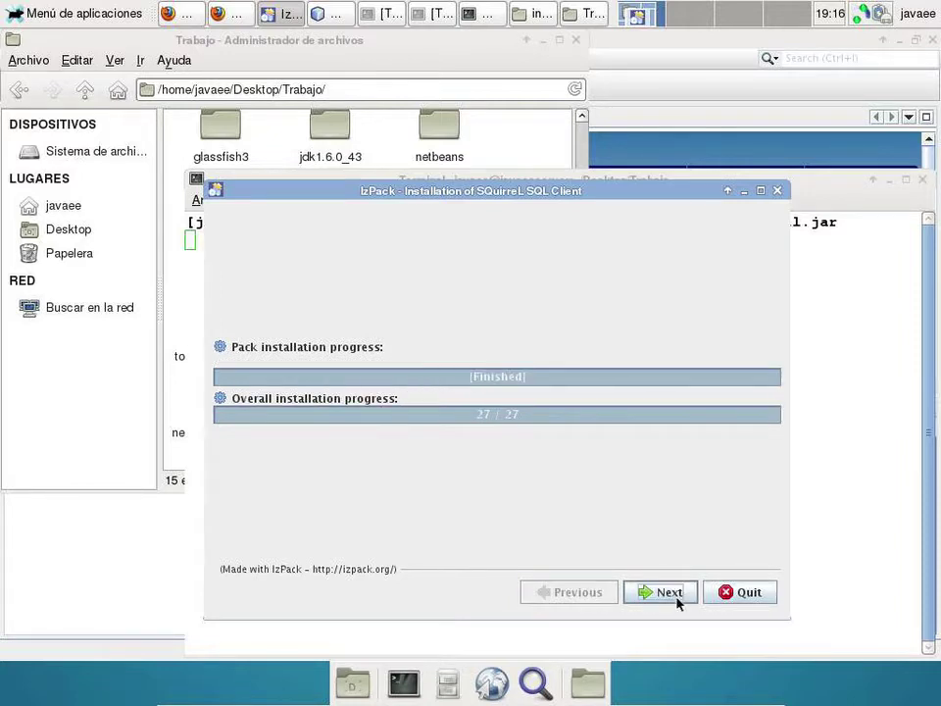
# - Finish the installation with 'Create shortcuts in the Start-Menu' unchecked and close the installer
pyautogui.click(674, 598)
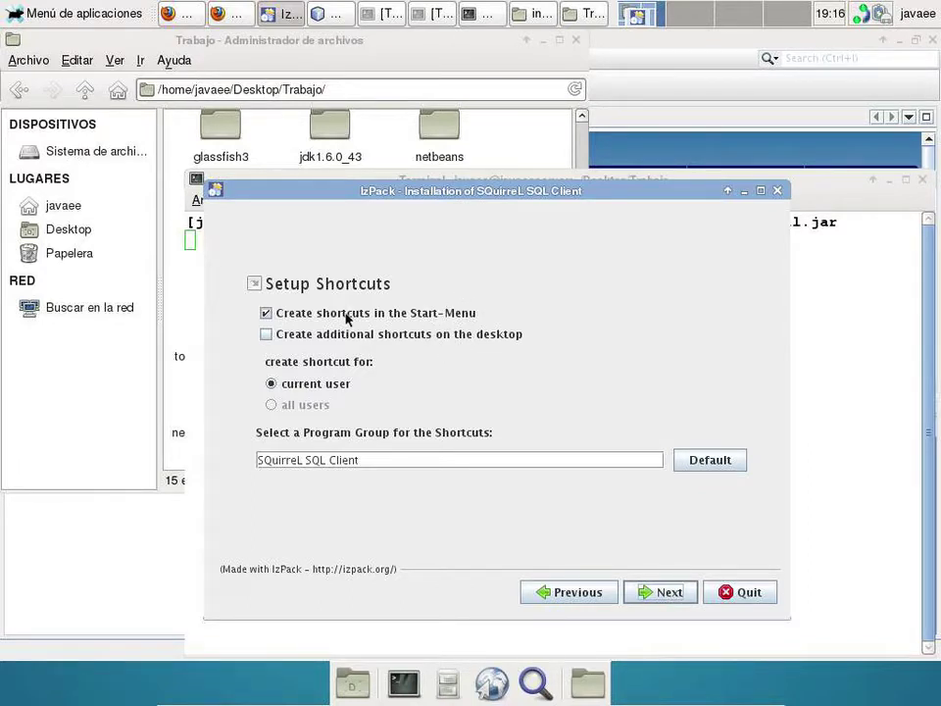
pyautogui.click(346, 313)
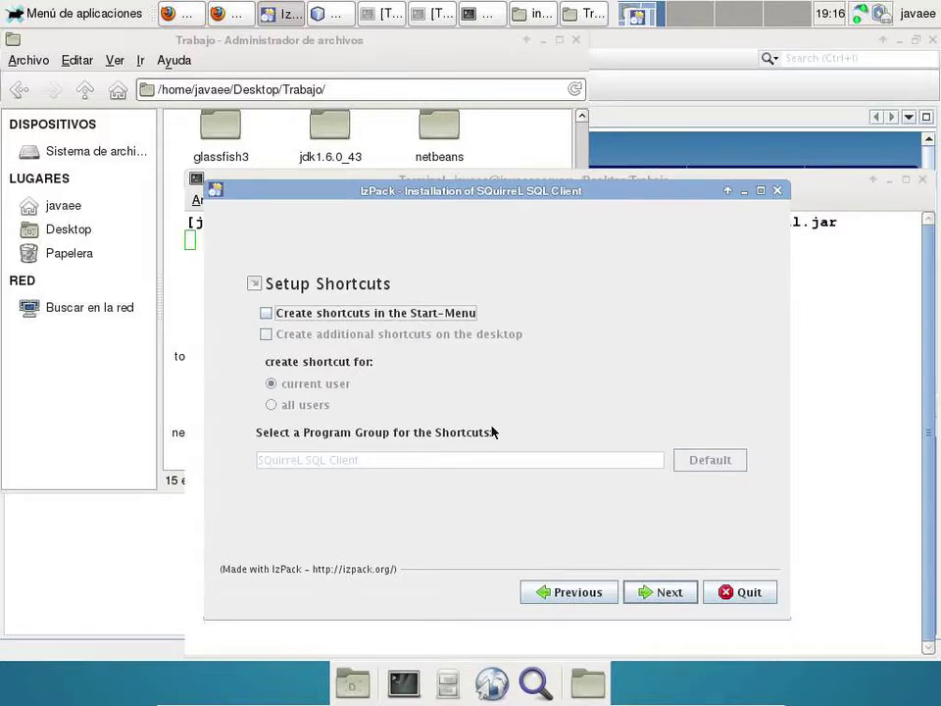
pyautogui.click(665, 593)
pyautogui.click(711, 592)
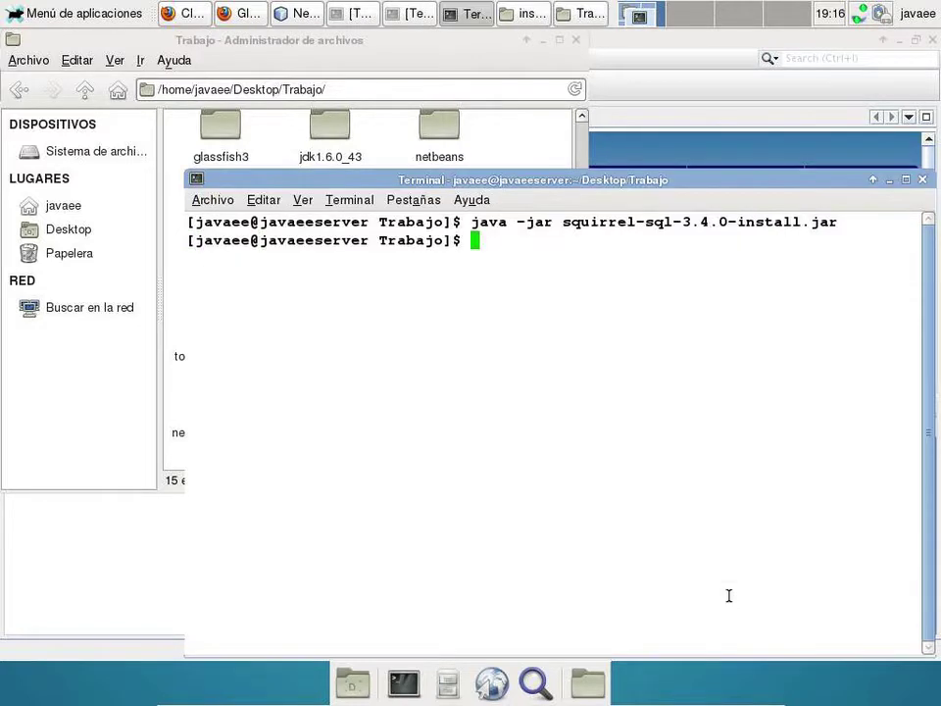
# - Open the squirrel-3.4.0 folder and inspect squirrel-sql.sh and squirrel-sql.bat
pyautogui.click(889, 179)
pyautogui.scroll(2, 312, 307)
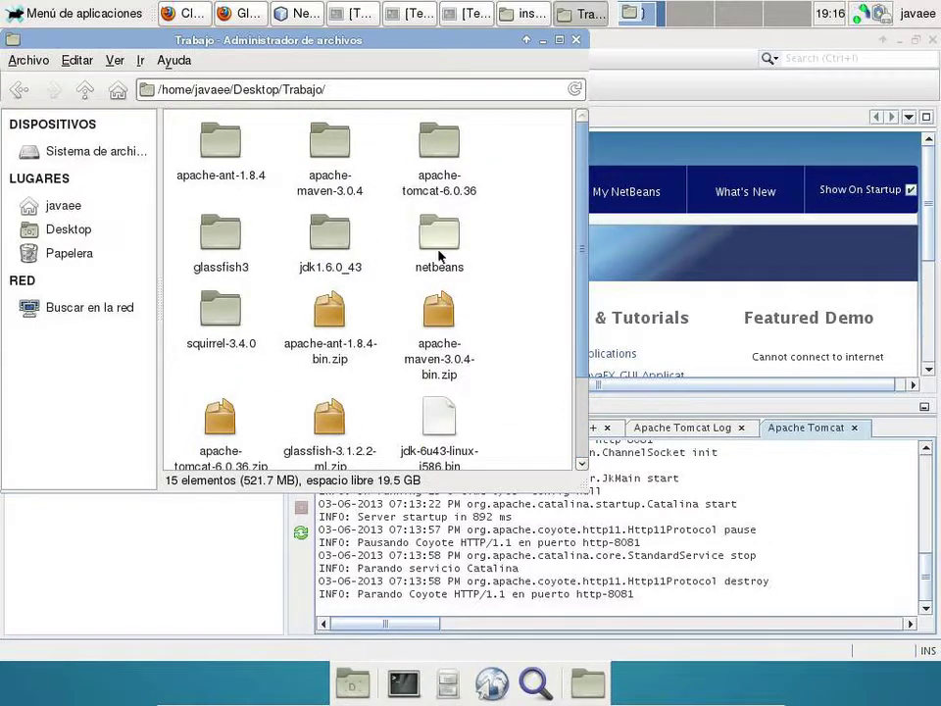
pyautogui.scroll(-1, 440, 257)
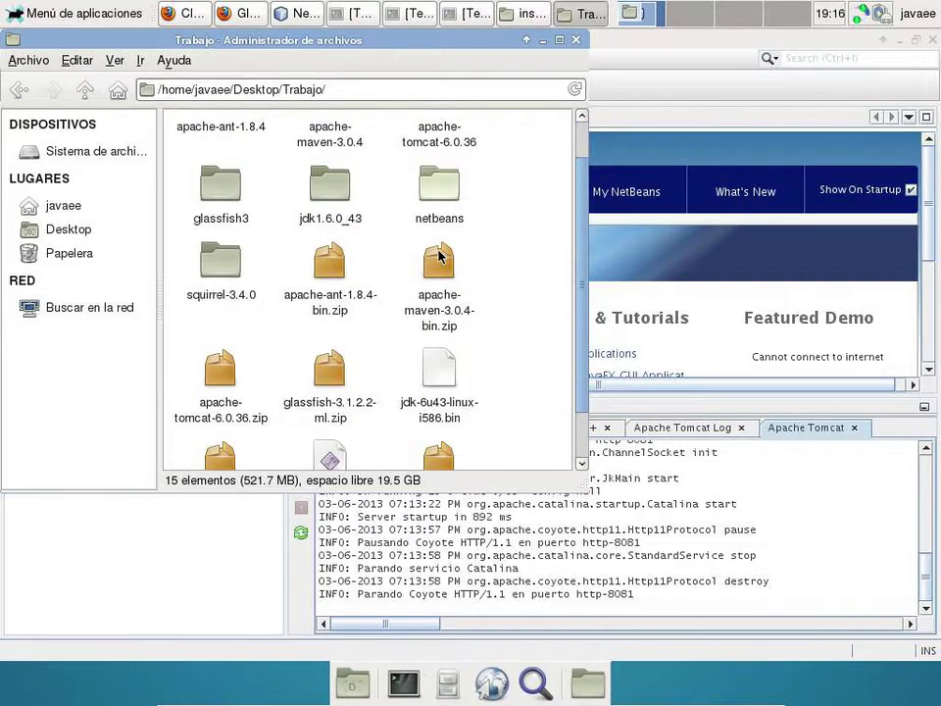
pyautogui.doubleClick(219, 263)
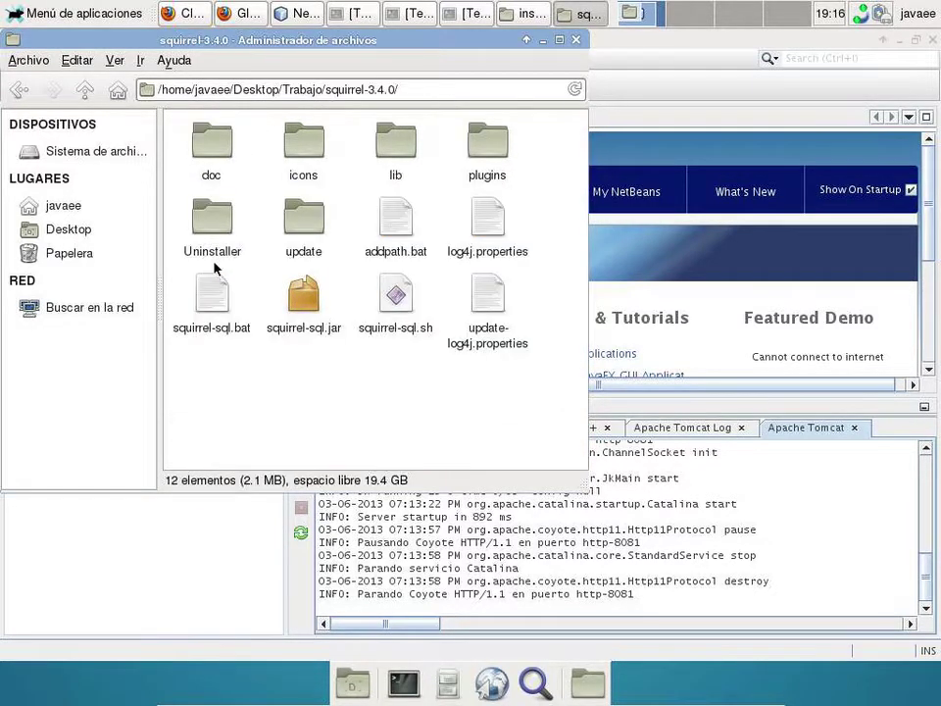
pyautogui.click(395, 296)
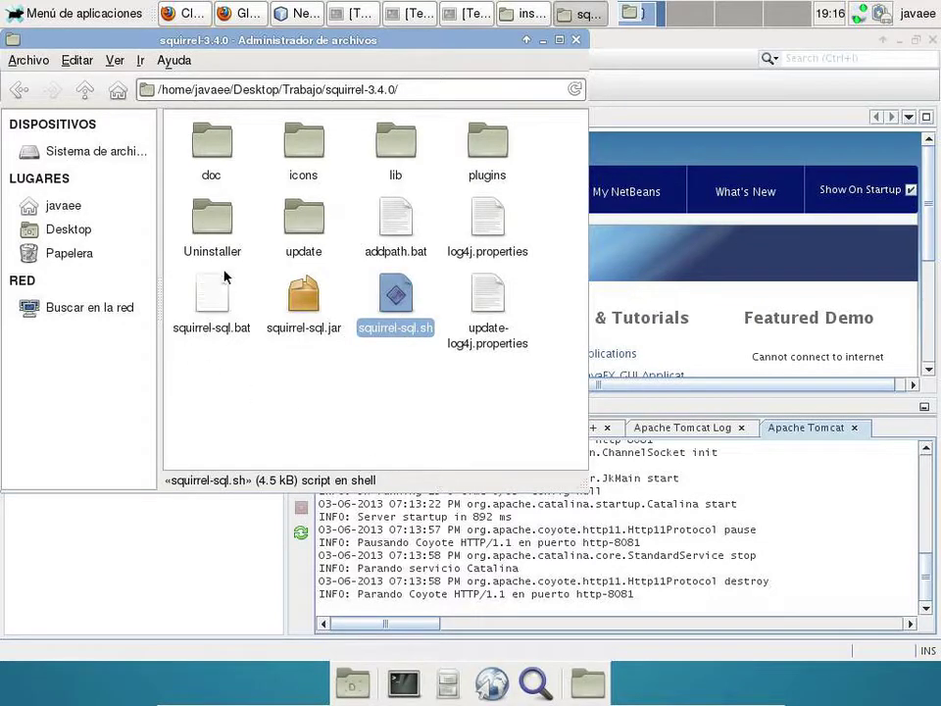
pyautogui.click(217, 294)
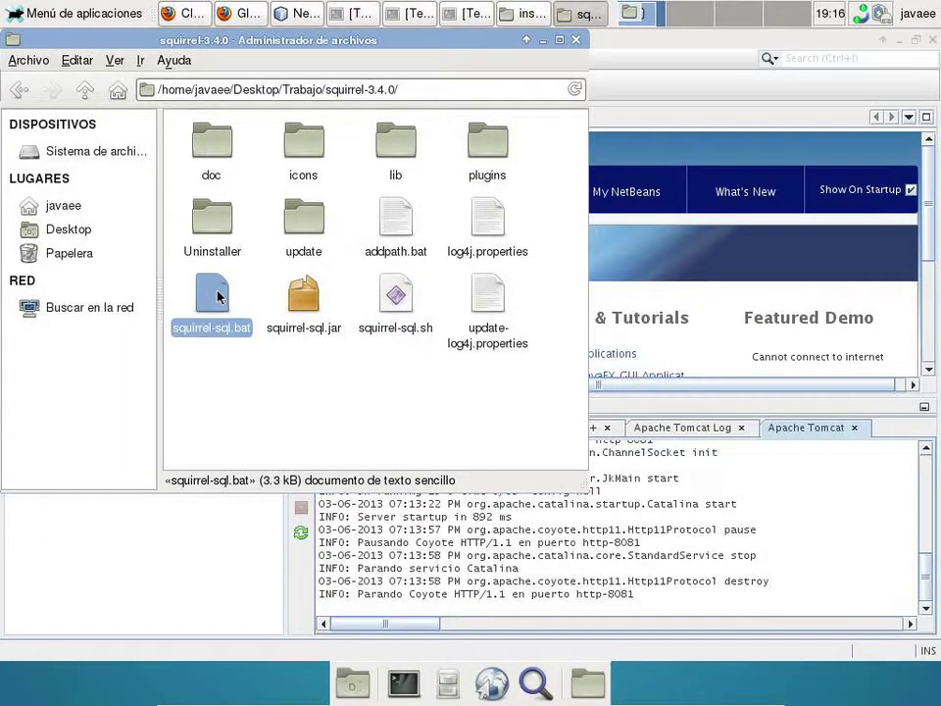
pyautogui.click(400, 305)
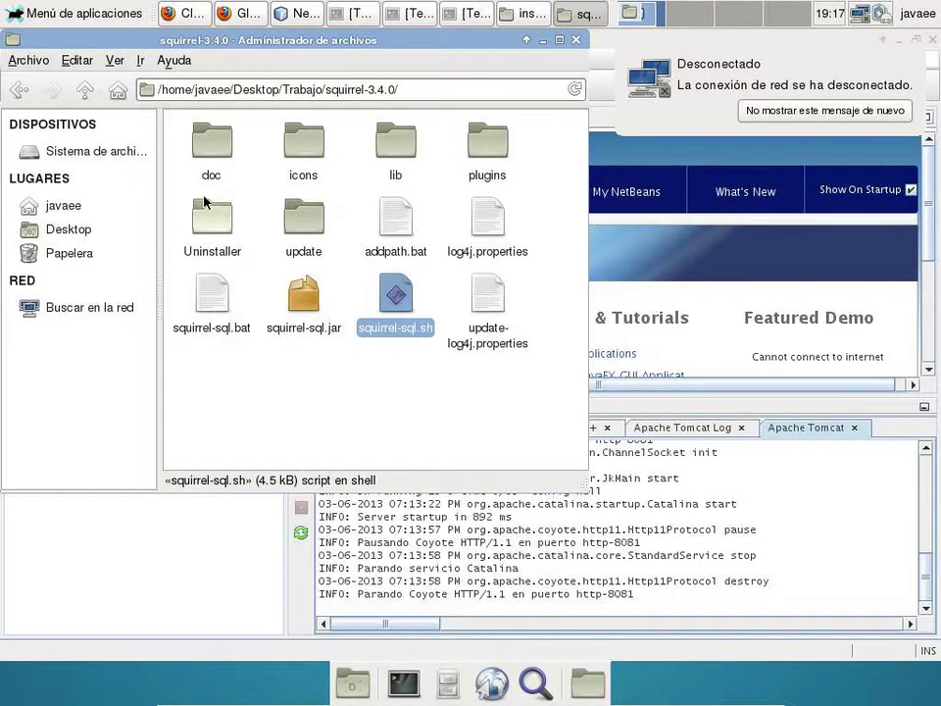
# - Return to Trabajo, dismiss its context menu and show the desktop
pyautogui.click(85, 93)
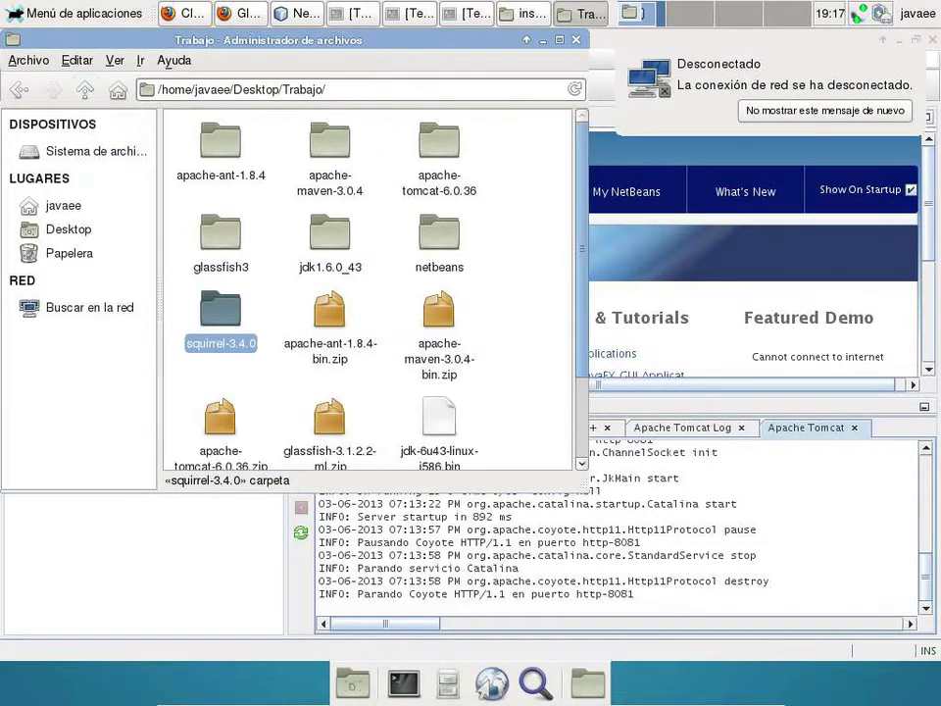
pyautogui.rightClick(502, 269)
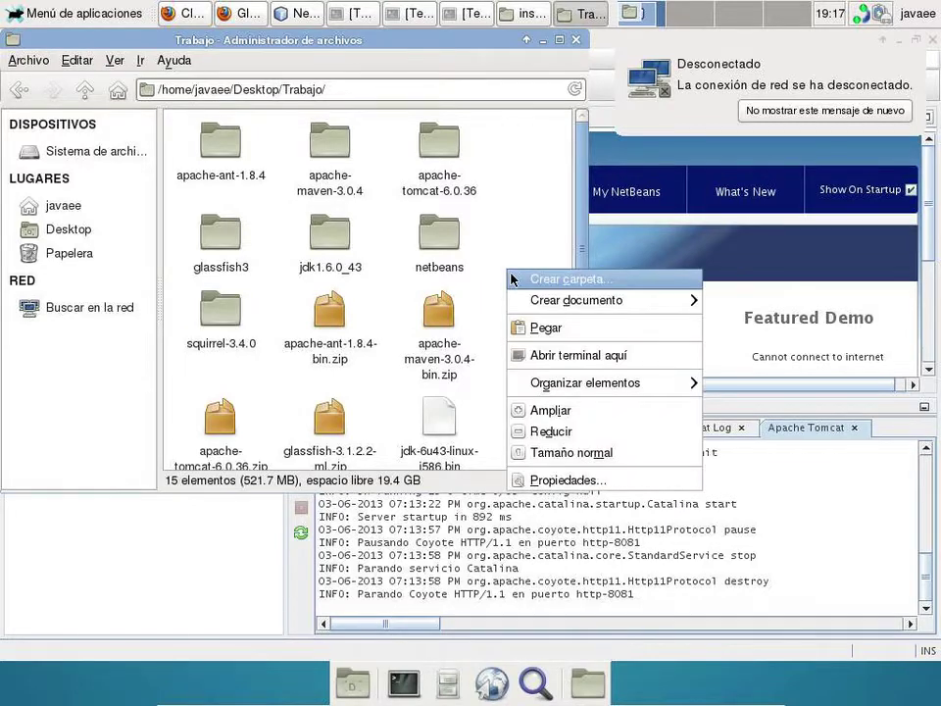
pyautogui.moveTo(573, 300)
pyautogui.click(505, 252)
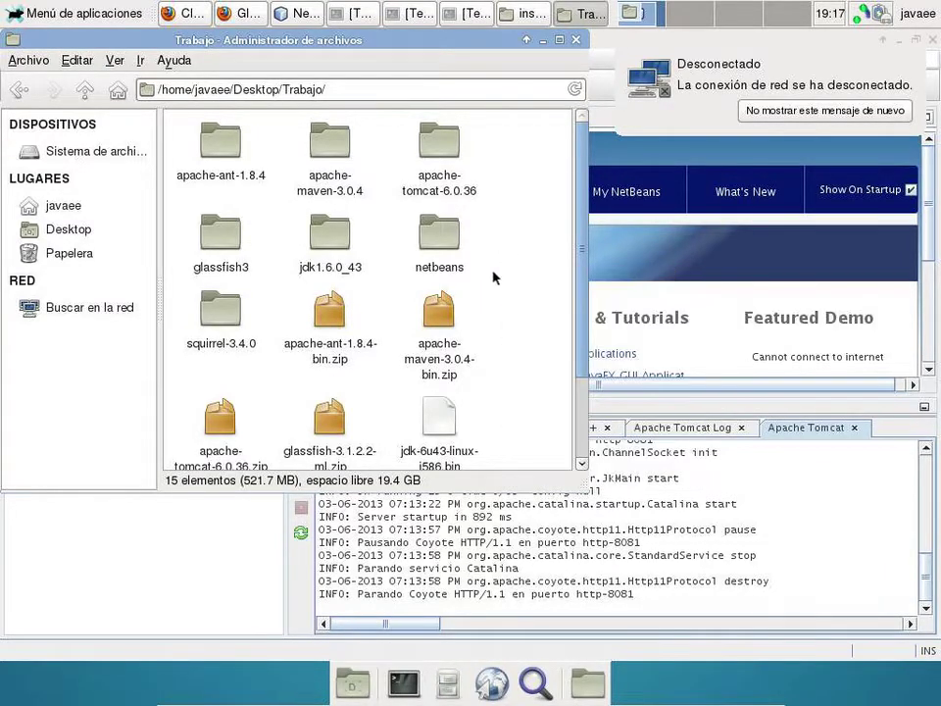
pyautogui.click(351, 683)
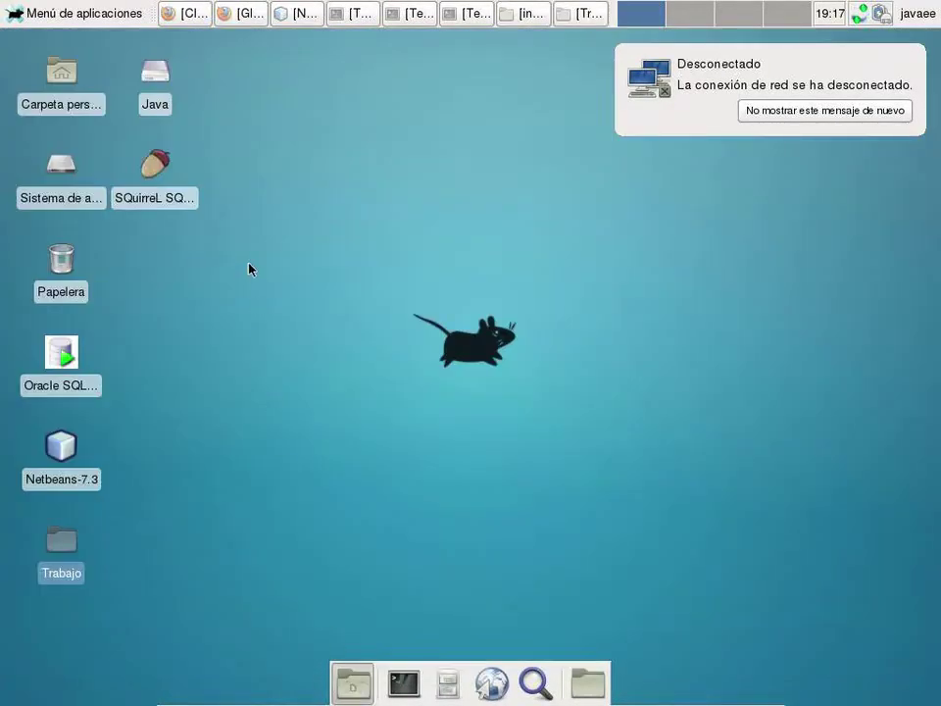
# - Start a new desktop launcher whose command is Trabajo/squirrel-3.4.0/squirrel-sql.sh
pyautogui.rightClick(214, 328)
pyautogui.click(254, 362)
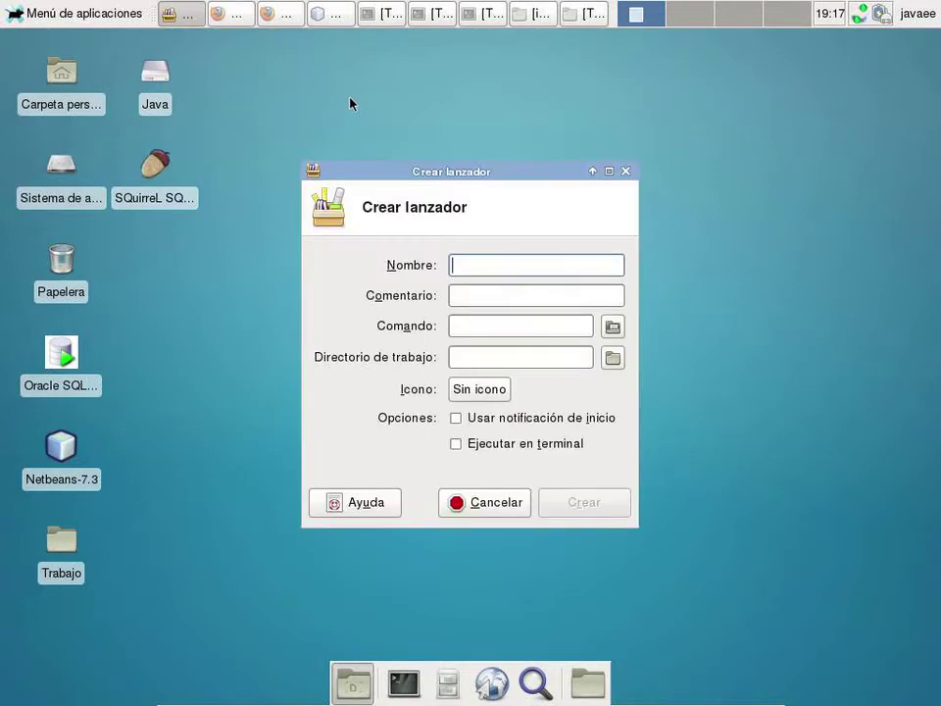
pyautogui.click(614, 327)
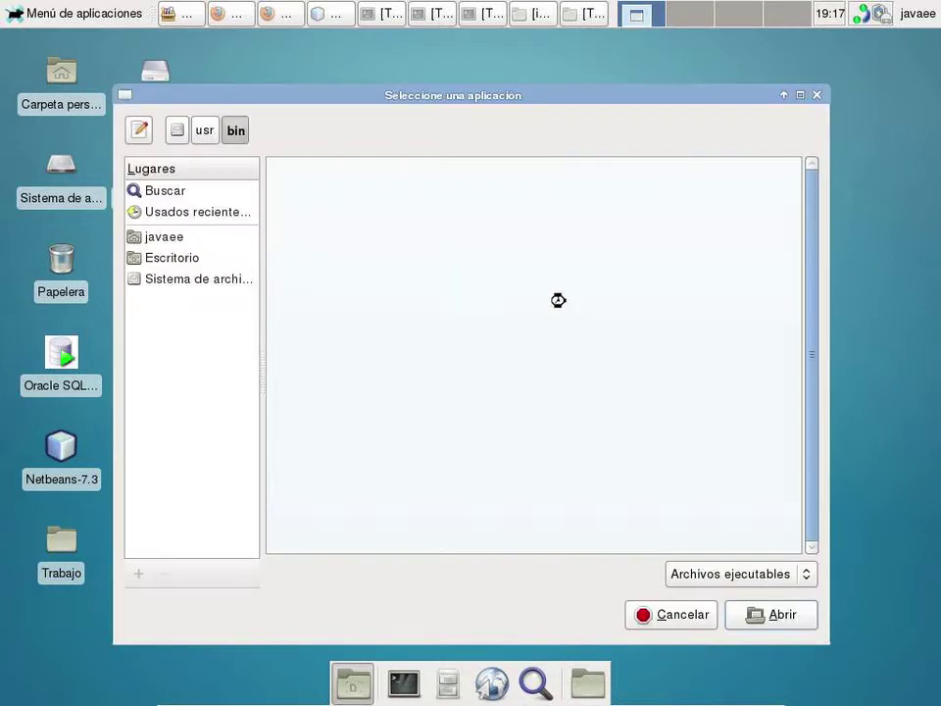
pyautogui.click(182, 237)
pyautogui.click(189, 258)
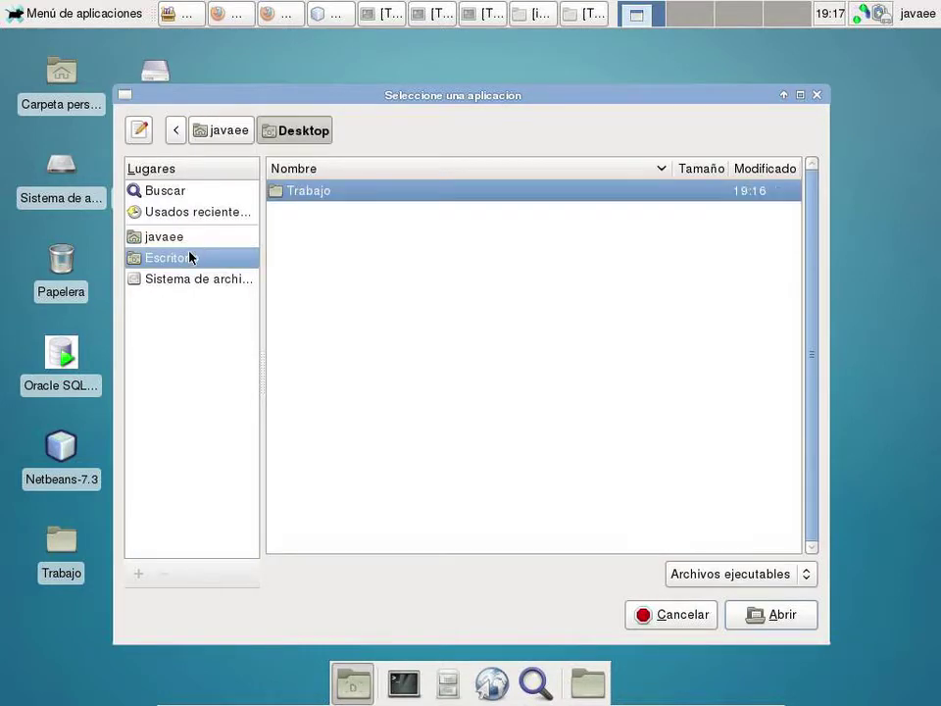
pyautogui.doubleClick(289, 198)
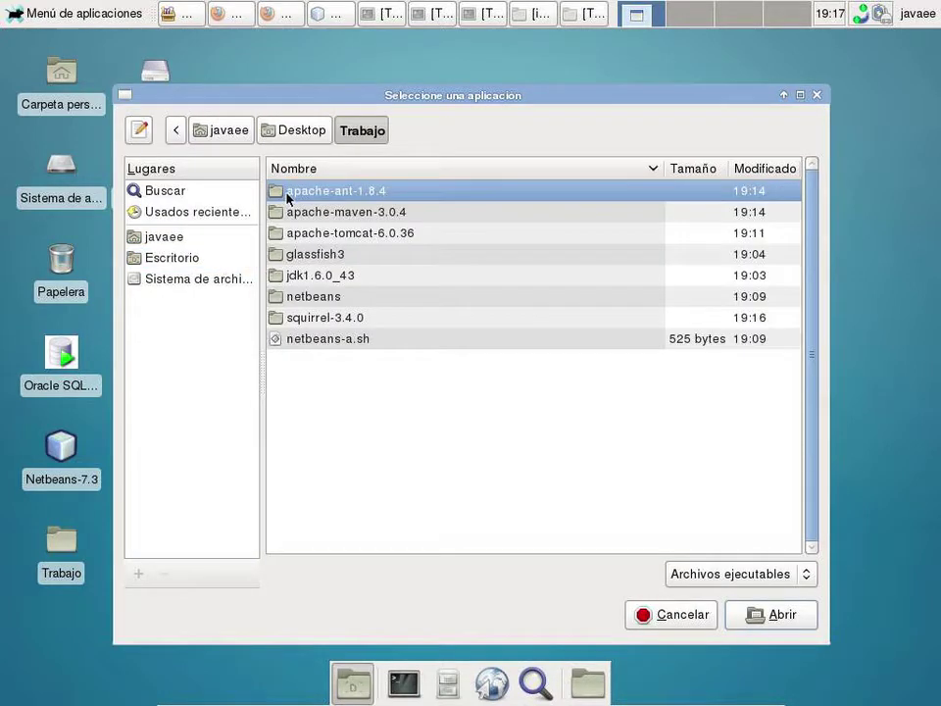
pyautogui.doubleClick(347, 322)
pyautogui.doubleClick(339, 321)
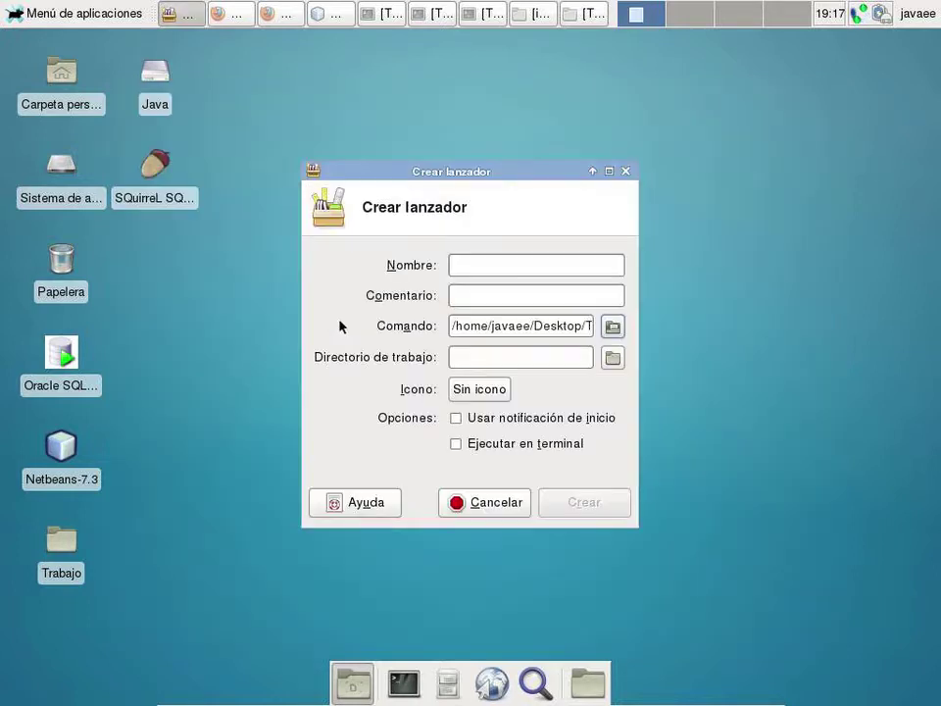
# - Name the launcher Squirrel-3.4.0 and paste the same text as its comment
pyautogui.click(482, 267)
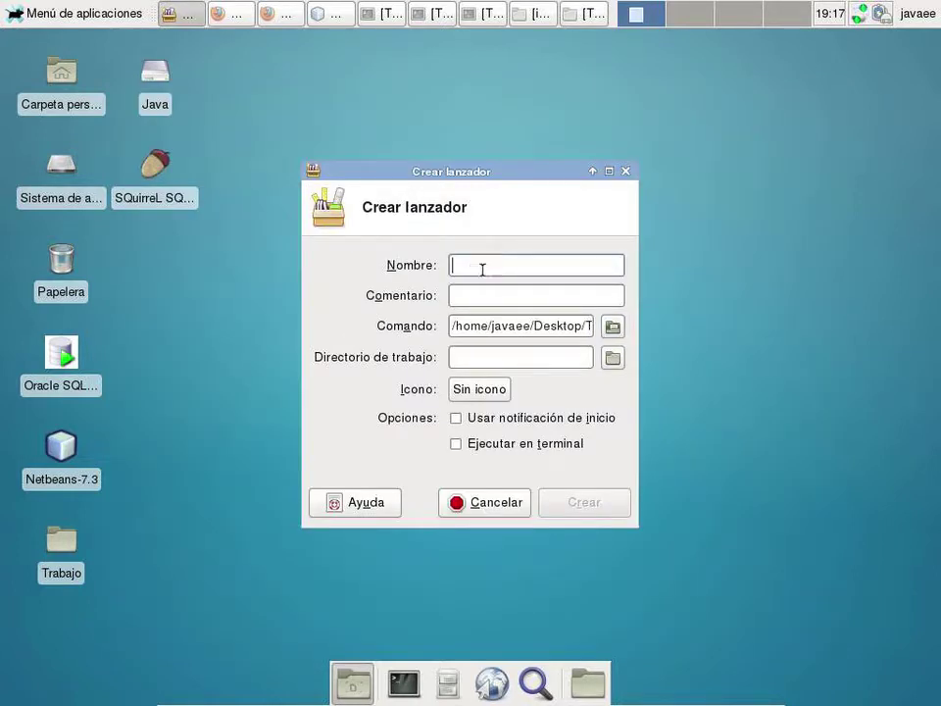
pyautogui.write('SQU')
pyautogui.press('BackSpace')
pyautogui.press('Escape')
pyautogui.press('BackSpace')
pyautogui.write('quit')
pyautogui.press('BackSpace')
pyautogui.write('r')
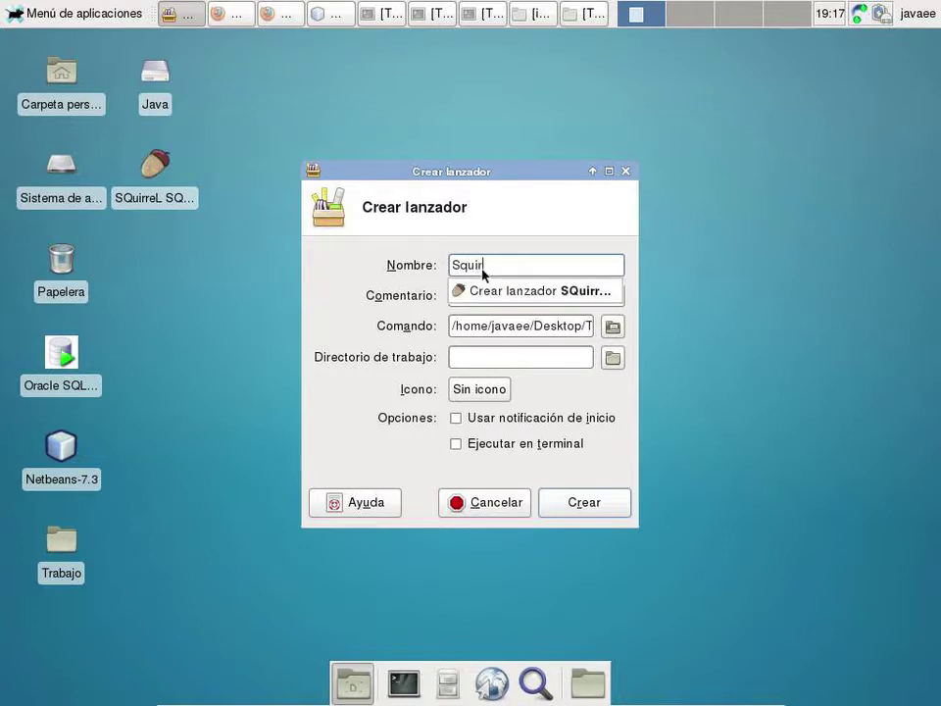
pyautogui.write('rel-3.')
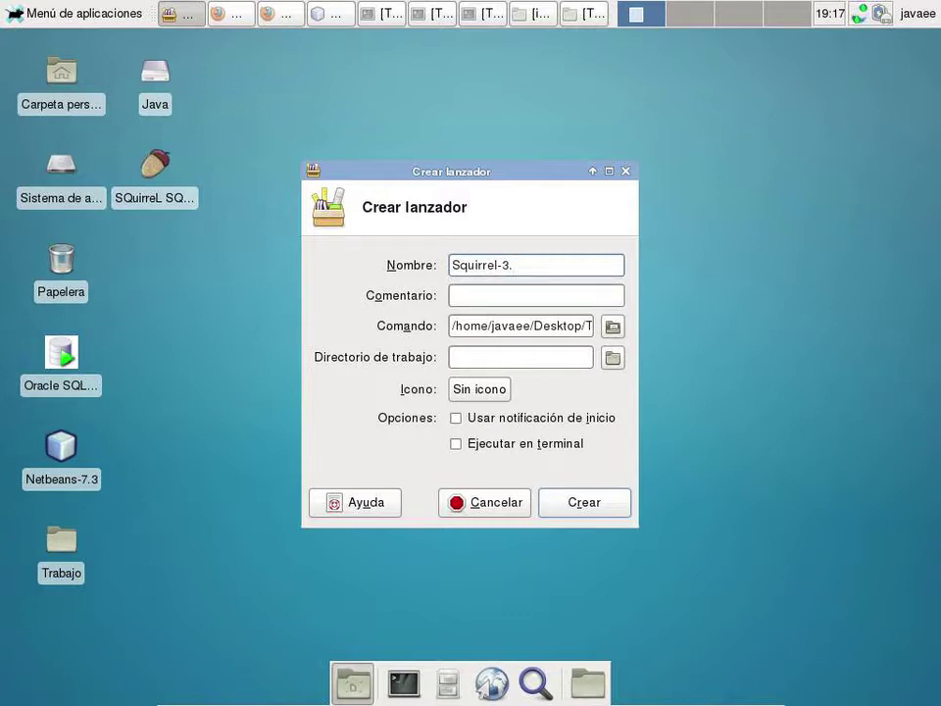
pyautogui.write('4.o')
pyautogui.press('BackSpace')
pyautogui.write('0')
pyautogui.moveTo(582, 265); pyautogui.dragTo(290, 238)
pyautogui.hotkey('ctrl', 'c')
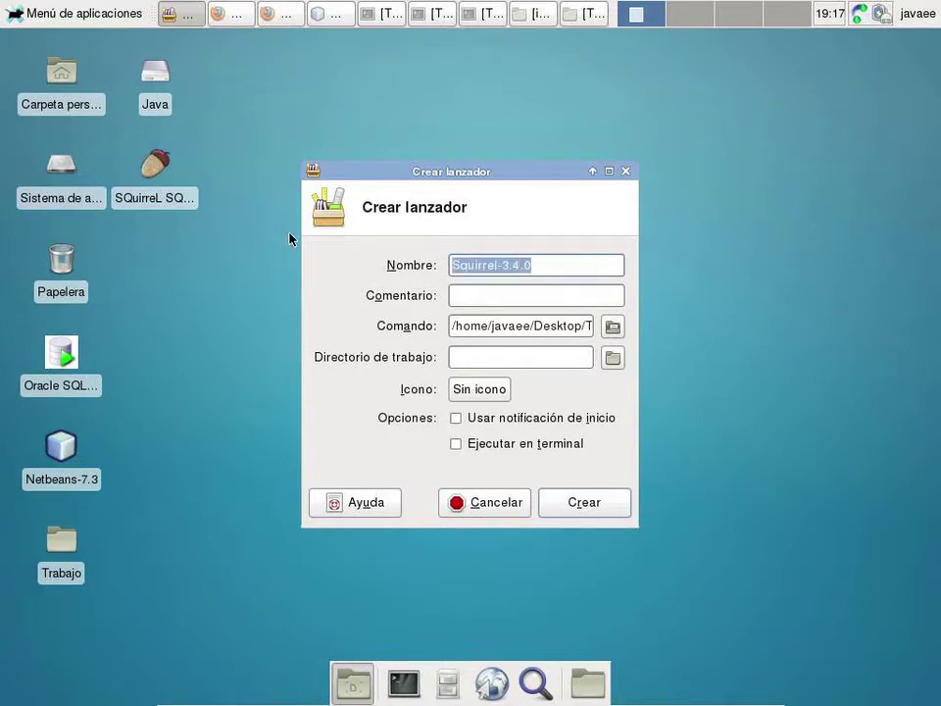
pyautogui.click(485, 297)
pyautogui.hotkey('ctrl', 'v')
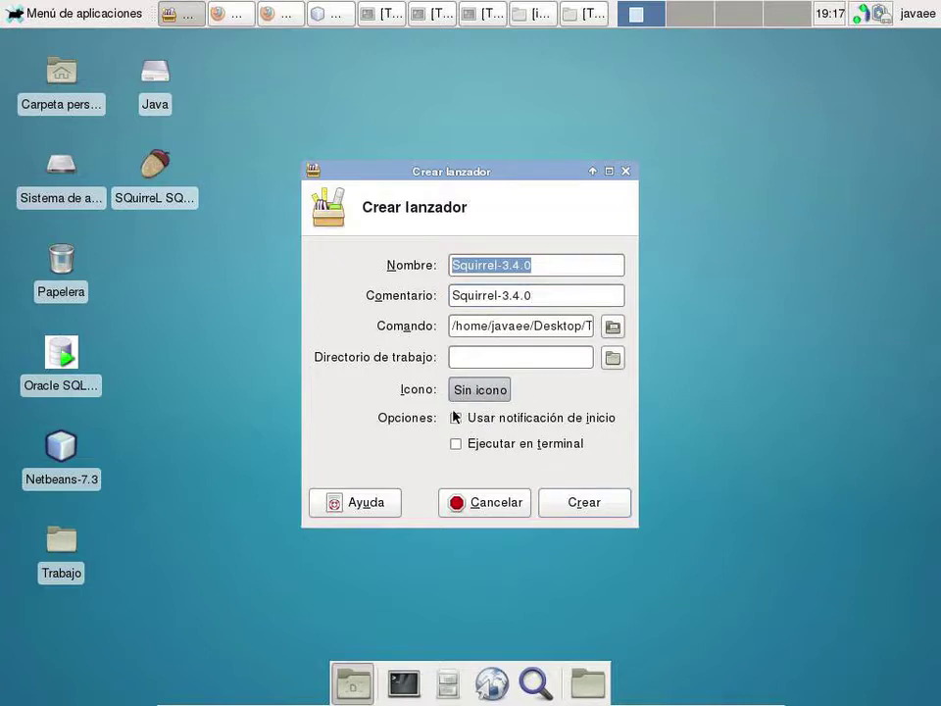
# - Set the launcher icon to acorn.png from squirrel-3.4.0/icons and create the launcher
pyautogui.click(480, 388)
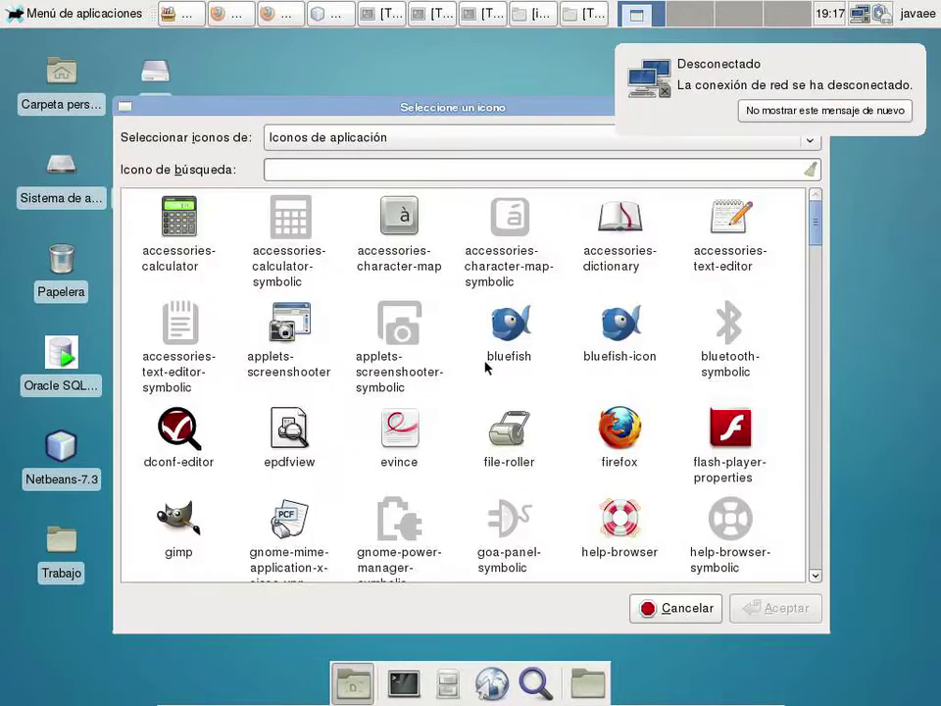
pyautogui.click(356, 138)
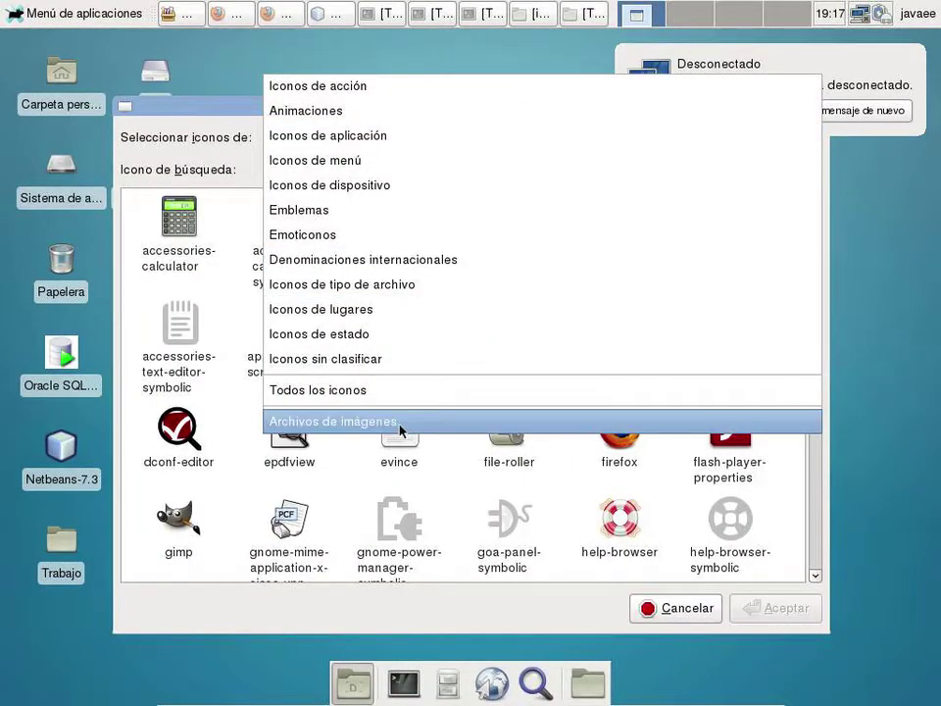
pyautogui.click(370, 421)
pyautogui.click(174, 285)
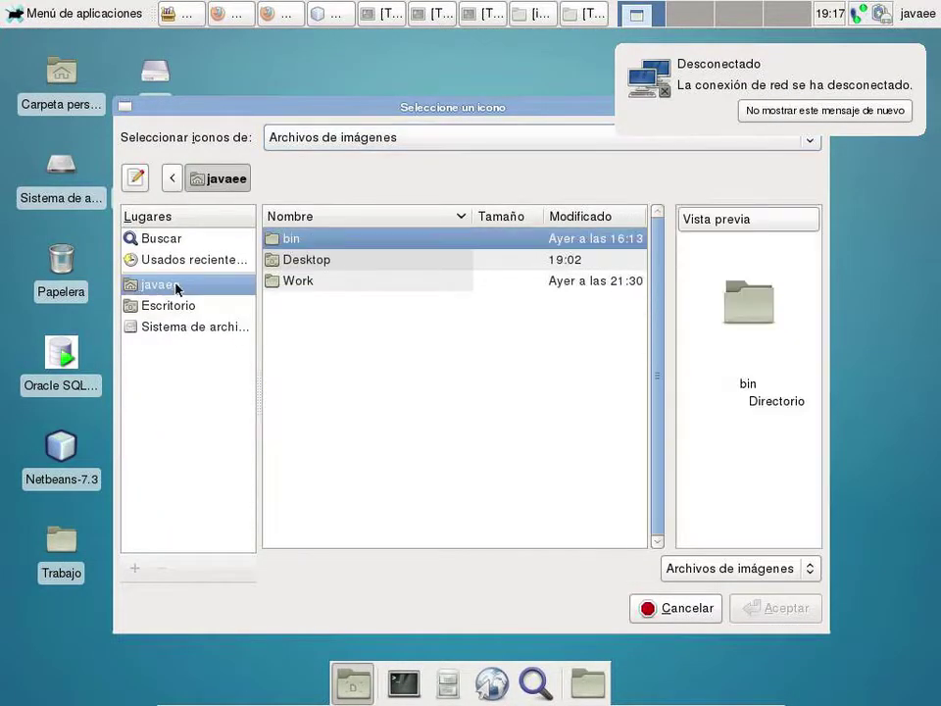
pyautogui.doubleClick(306, 260)
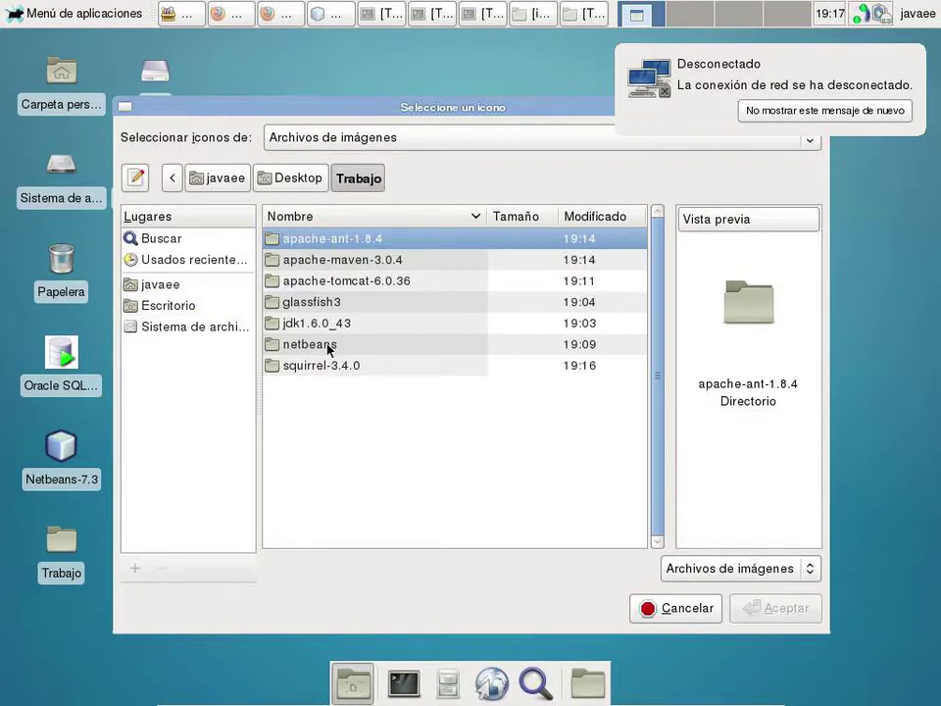
pyautogui.doubleClick(323, 365)
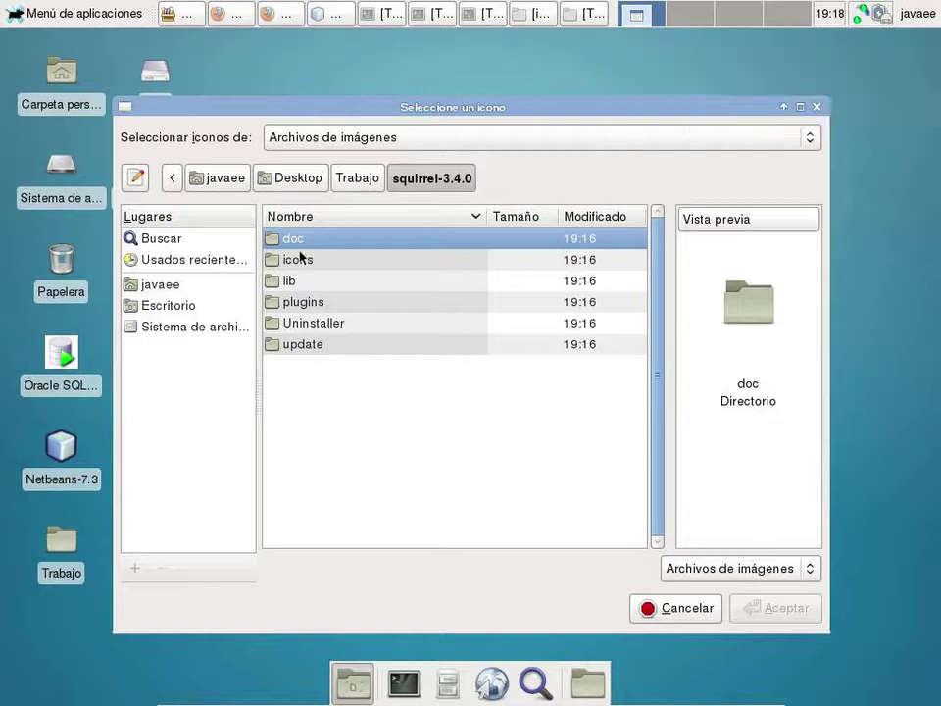
pyautogui.doubleClick(298, 259)
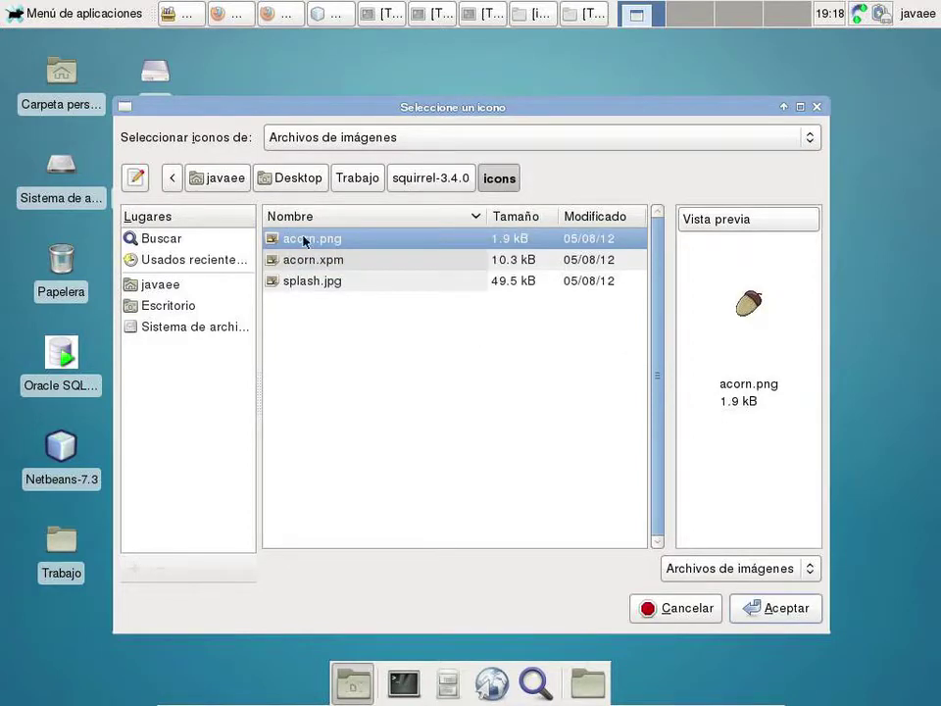
pyautogui.click(318, 261)
pyautogui.click(314, 281)
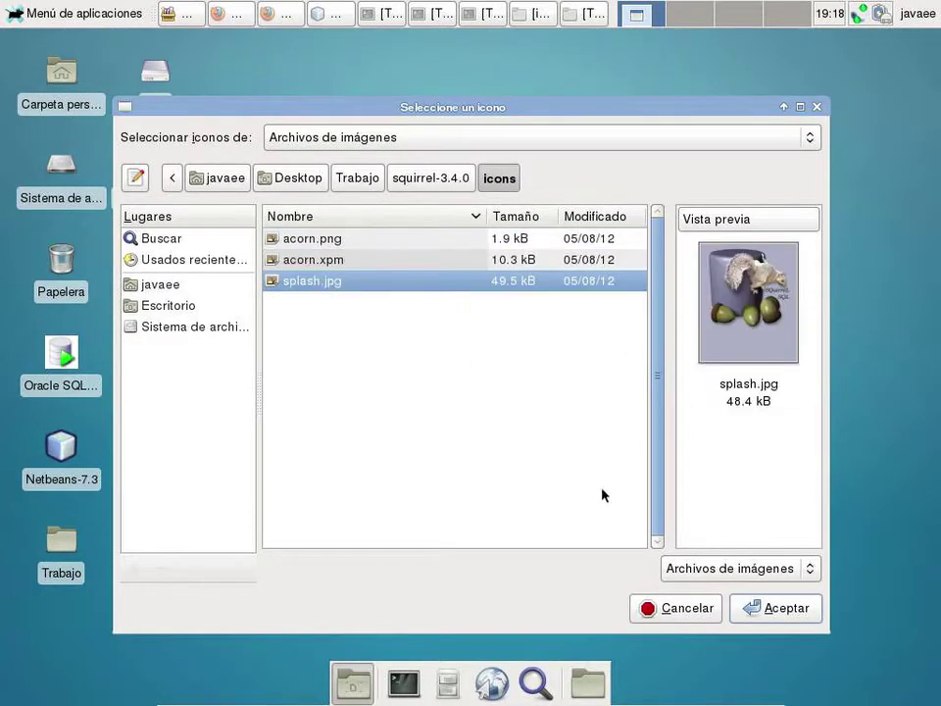
pyautogui.click(336, 246)
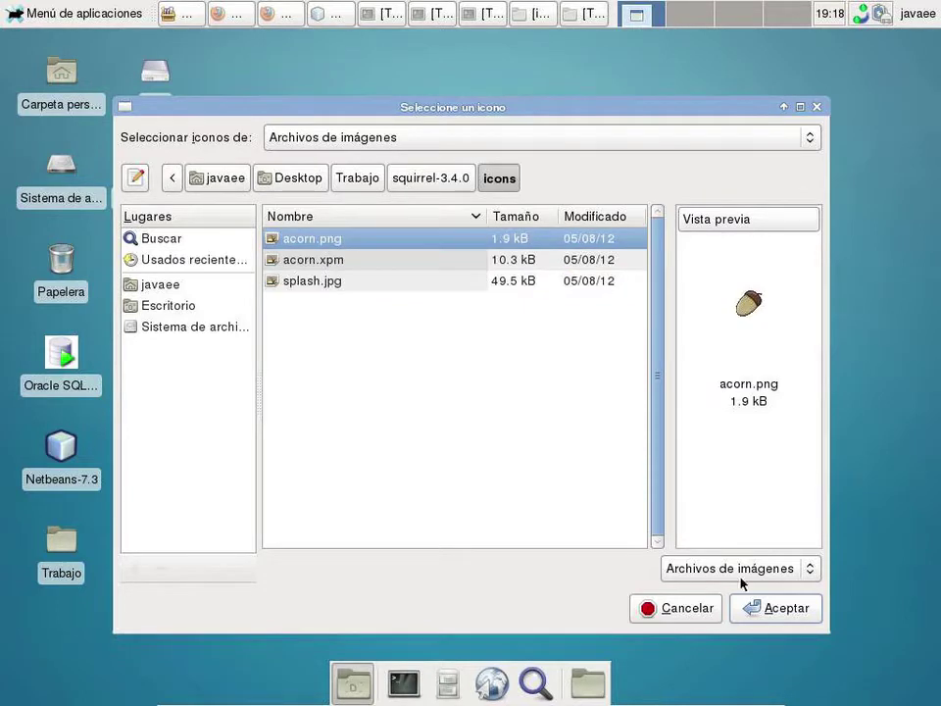
pyautogui.click(792, 616)
pyautogui.click(594, 502)
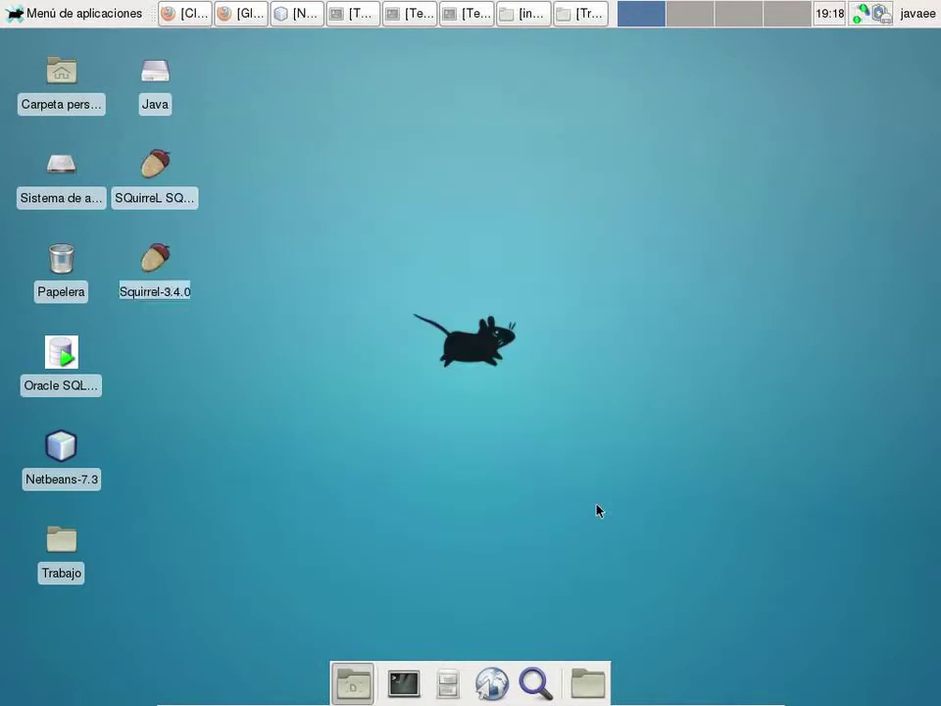
# - Run the Squirrel-3.4.0 desktop launcher and mark it as executable in the warning
pyautogui.click(163, 261)
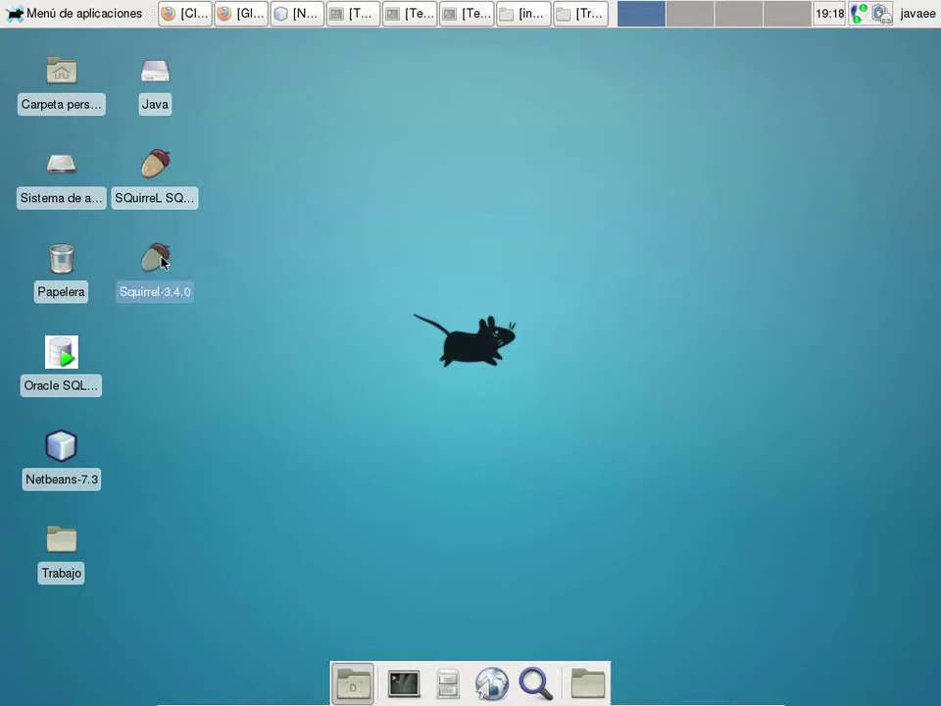
pyautogui.doubleClick(162, 262)
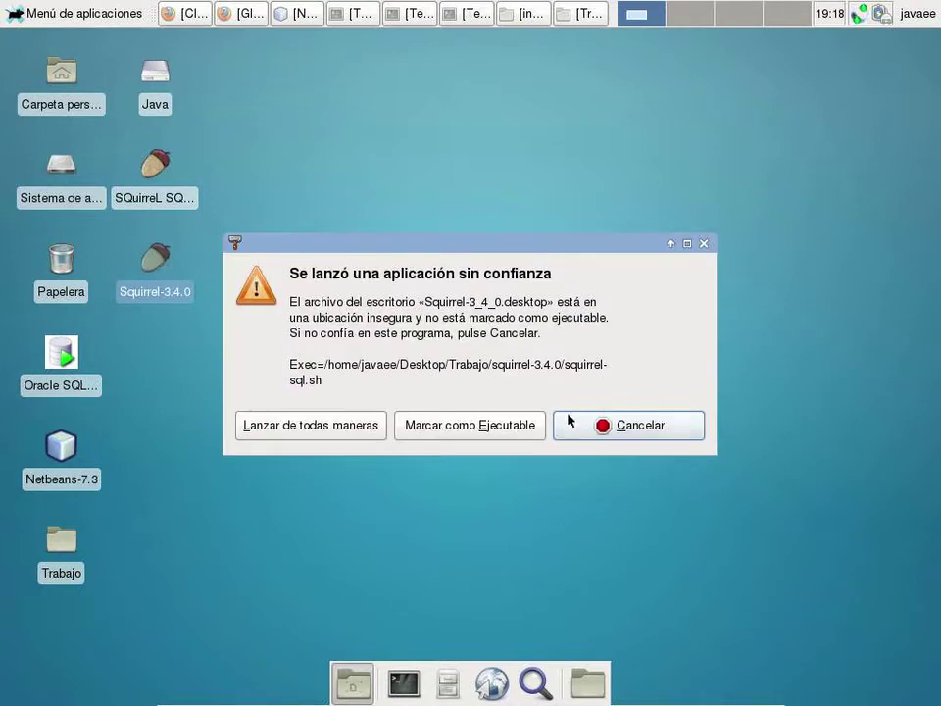
pyautogui.click(495, 431)
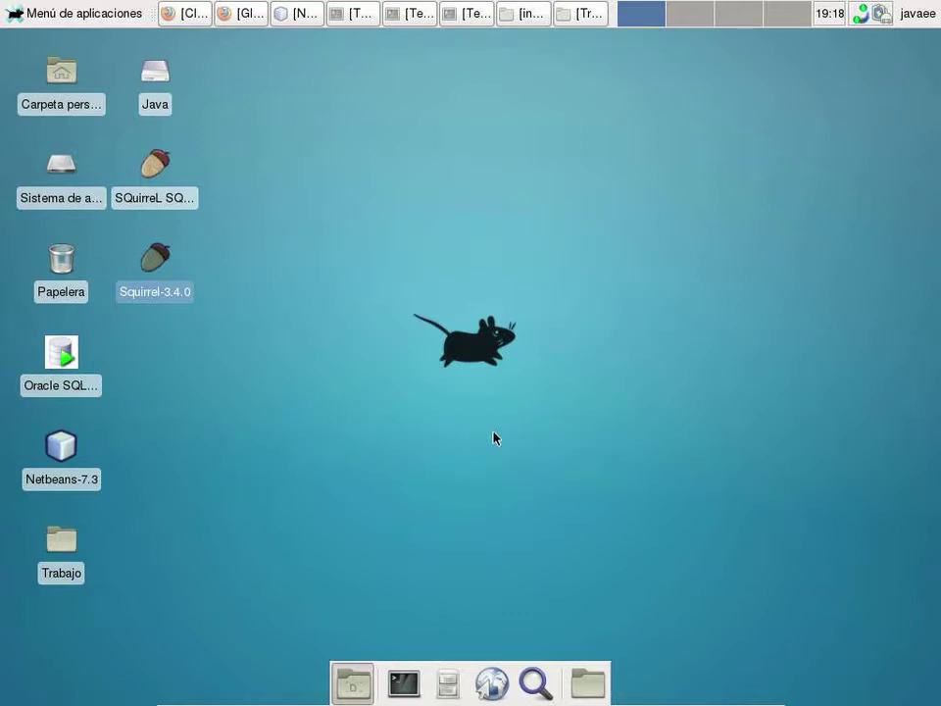
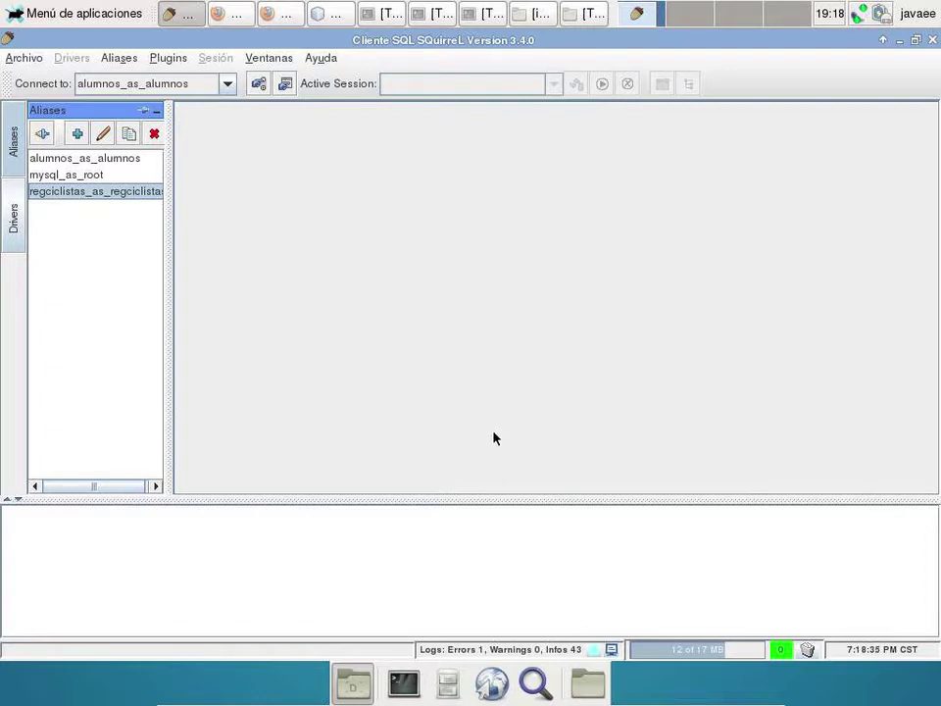
# - Look at the mysql_as_root and alumnos_as_alumnos aliases, then close SQuirreL SQL Client
pyautogui.click(56, 177)
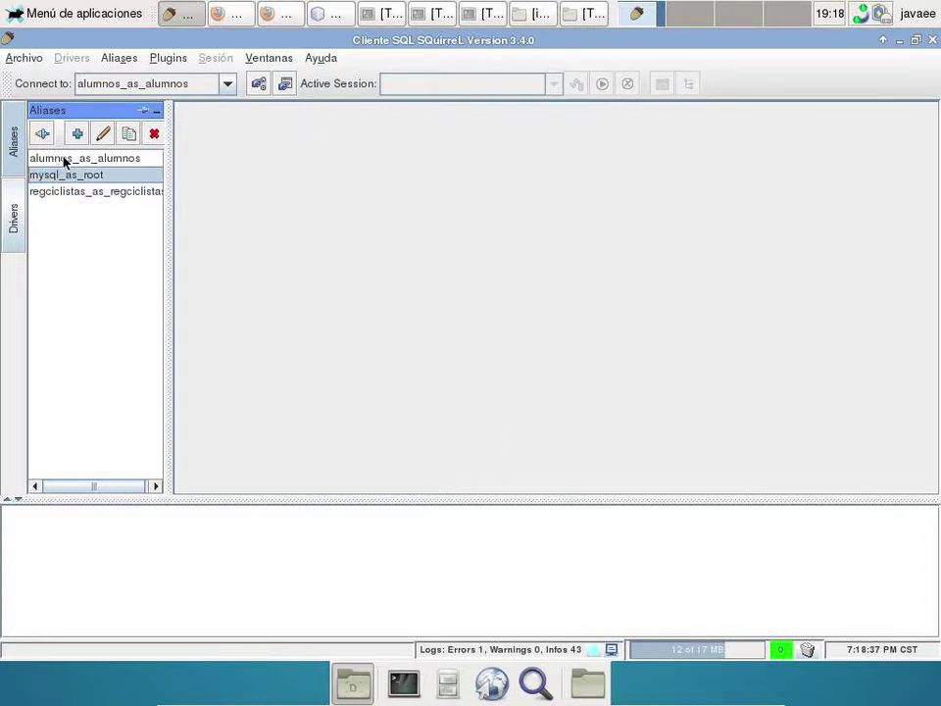
pyautogui.click(65, 160)
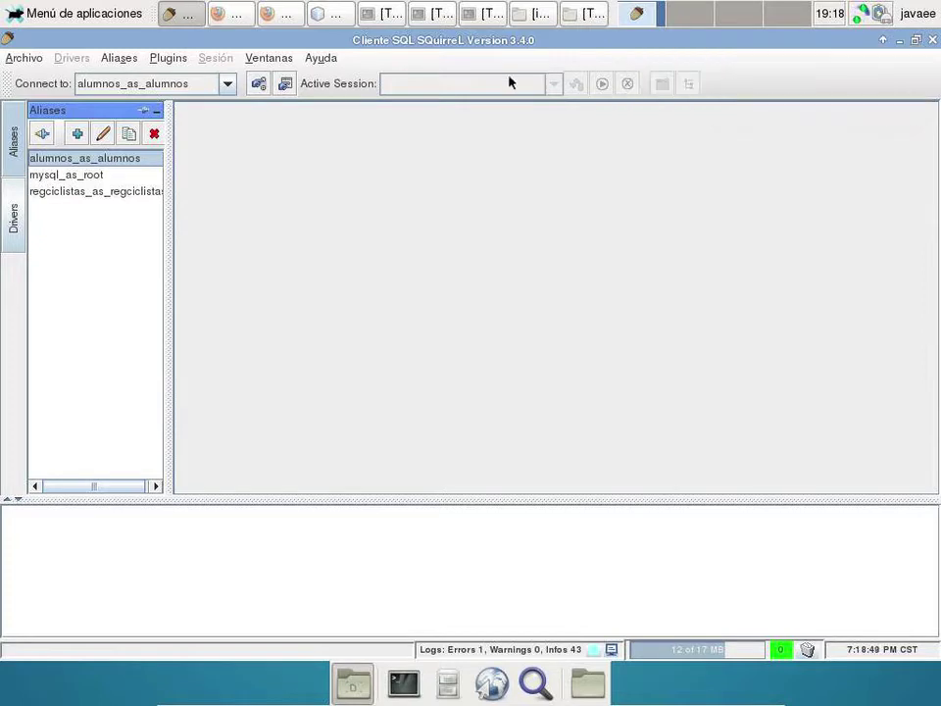
pyautogui.click(932, 40)
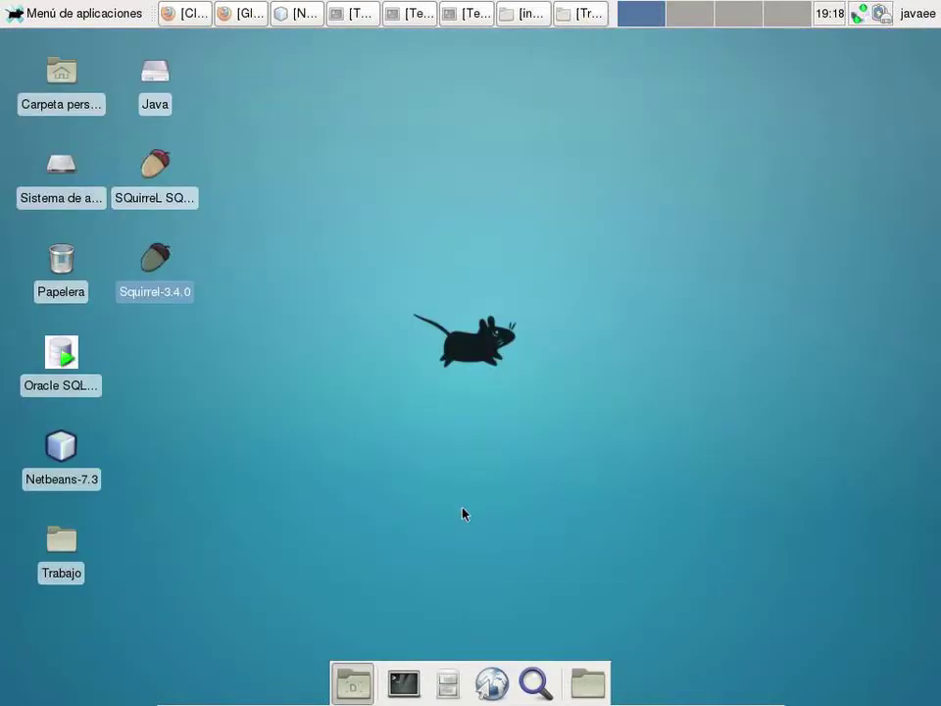
# - In a new terminal, run mv to rename .squirrel-sql to .squirrel-sql.orig
pyautogui.click(403, 683)
pyautogui.write('mv .s')
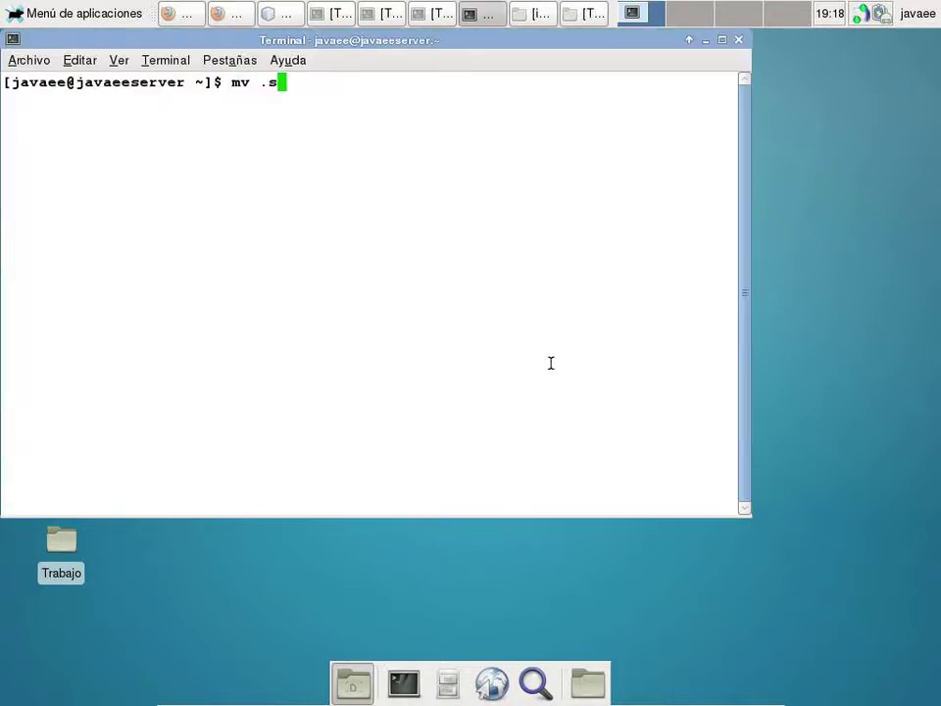
pyautogui.write('qu')
pyautogui.press('Tab')
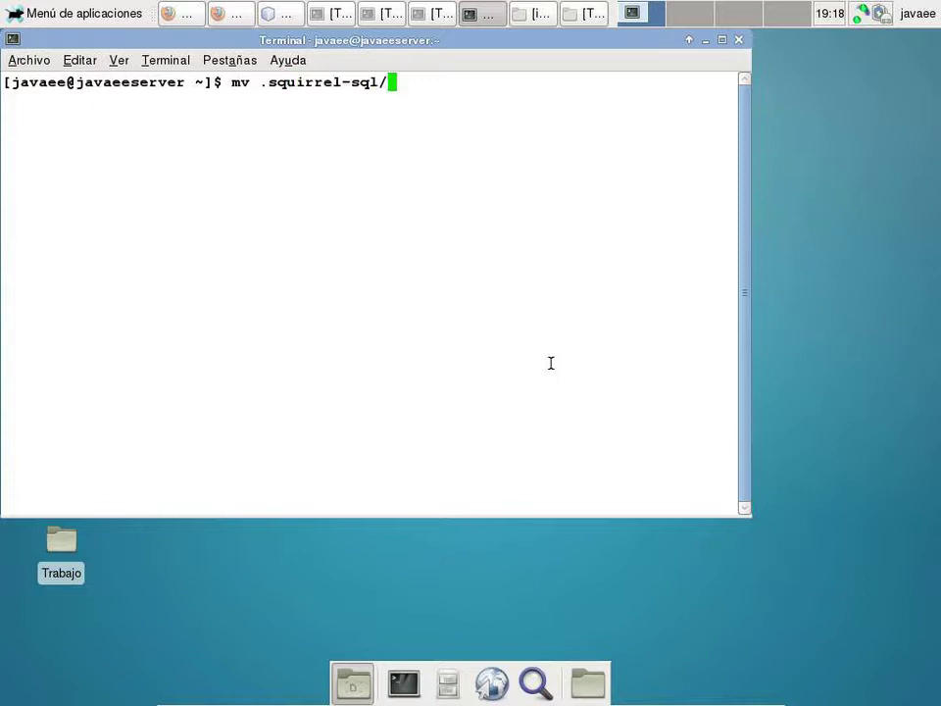
pyautogui.write('.sq')
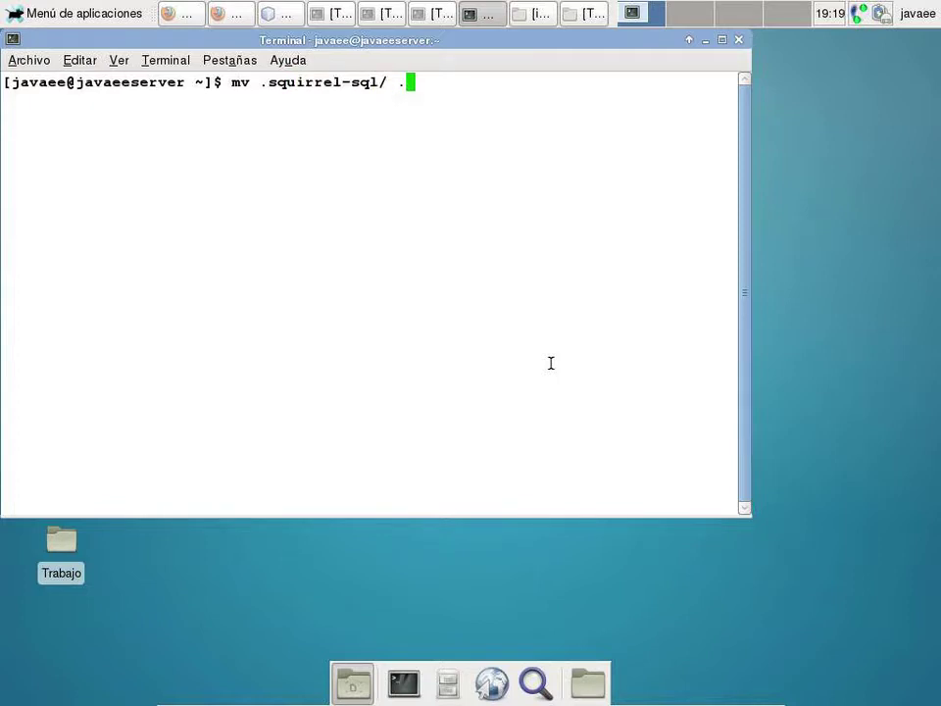
pyautogui.write('u')
pyautogui.press('Tab')
pyautogui.press('BackSpace')
pyautogui.write('.orig')
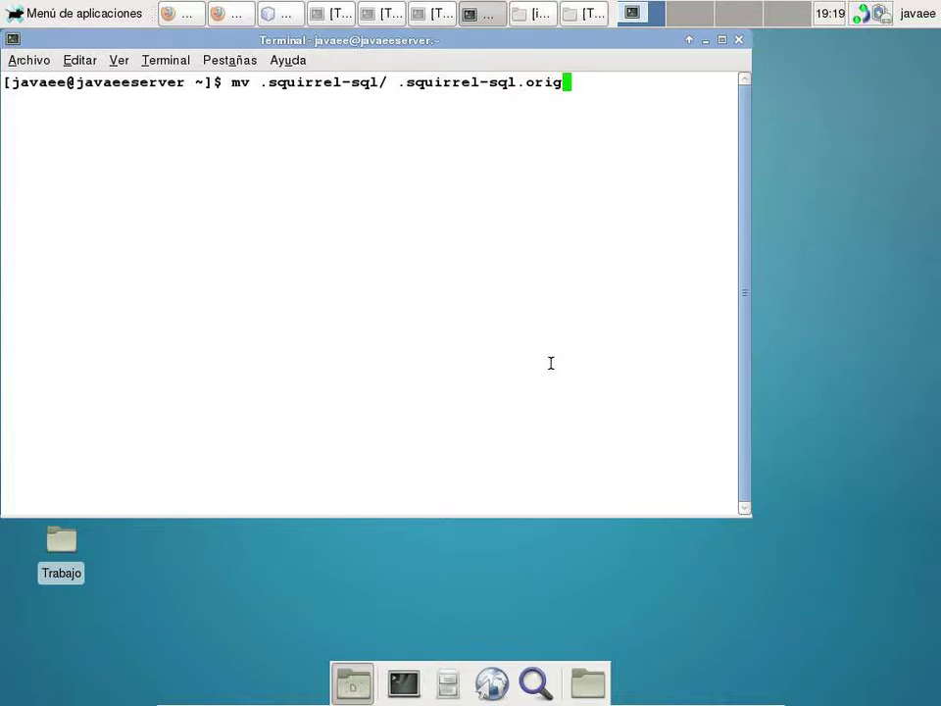
pyautogui.press('Return')
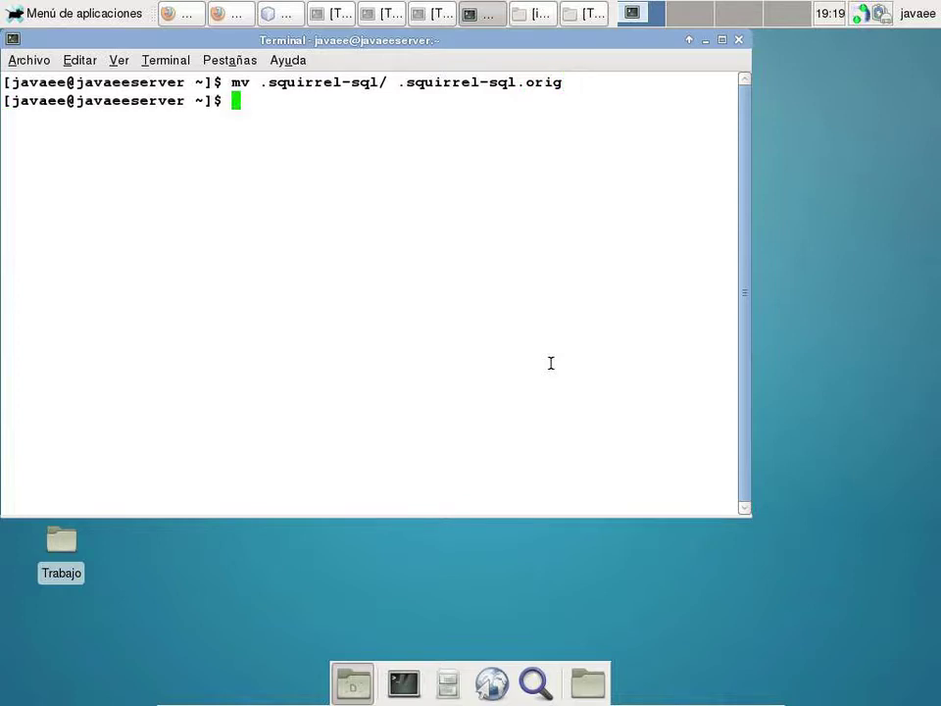
# - Relaunch SQuirreL SQL 3.4.0 from the desktop icon and close its help window
pyautogui.click(705, 40)
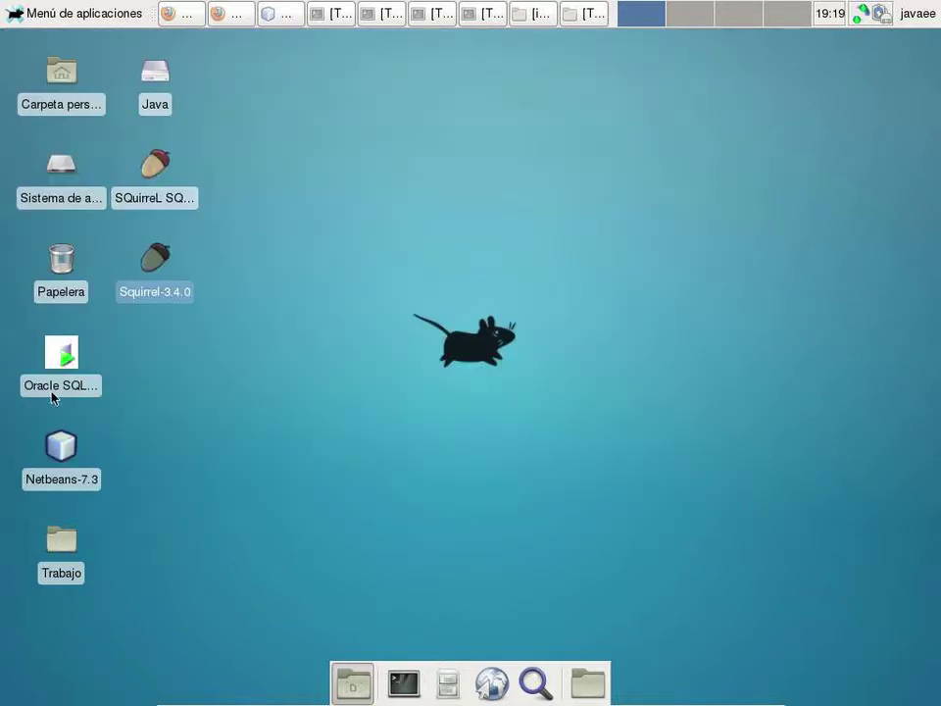
pyautogui.doubleClick(138, 287)
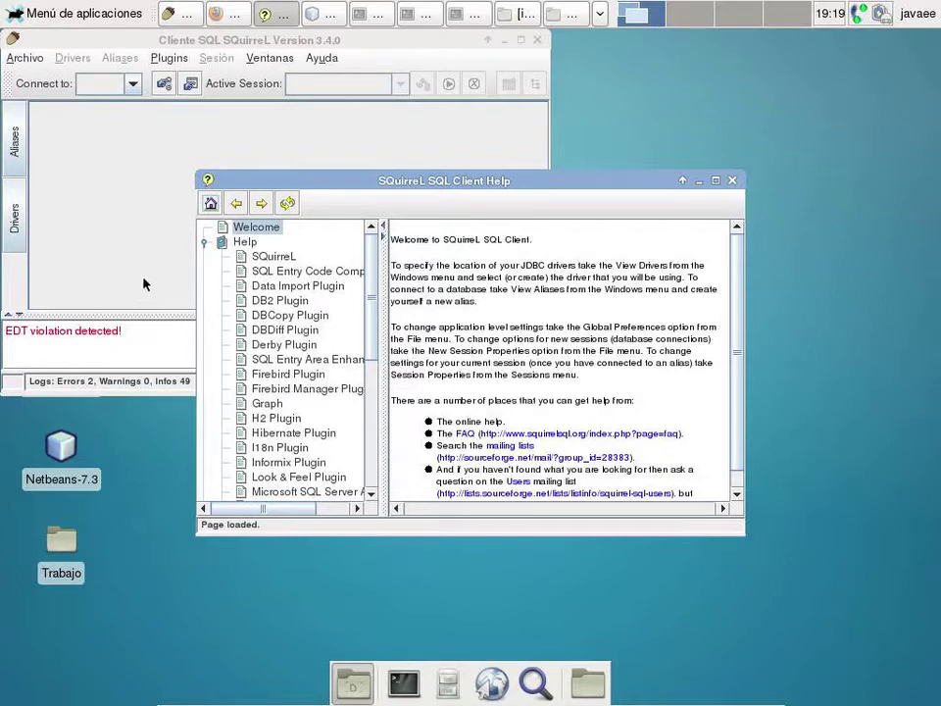
pyautogui.click(732, 182)
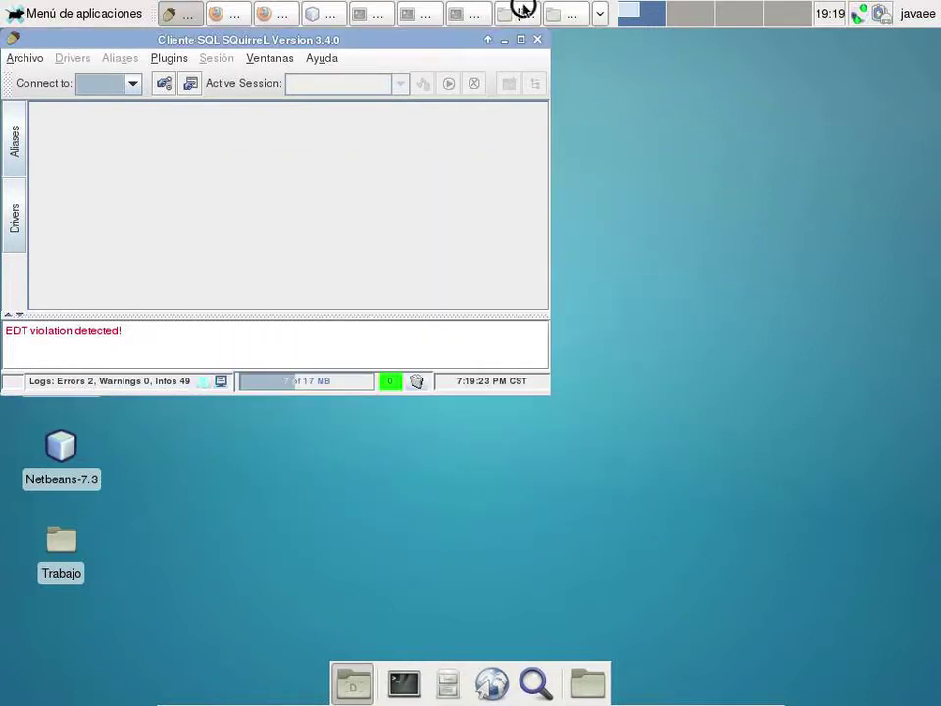
pyautogui.click(526, 12)
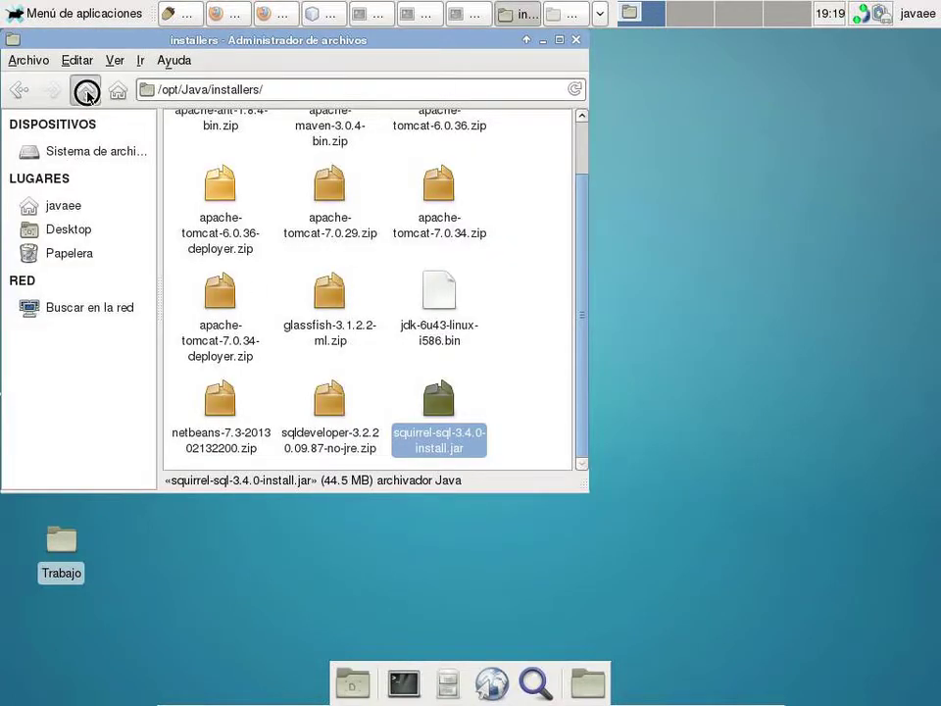
# - Copy the jars folder from /opt/Java and paste it into the Trabajo folder
pyautogui.click(84, 90)
pyautogui.click(411, 250)
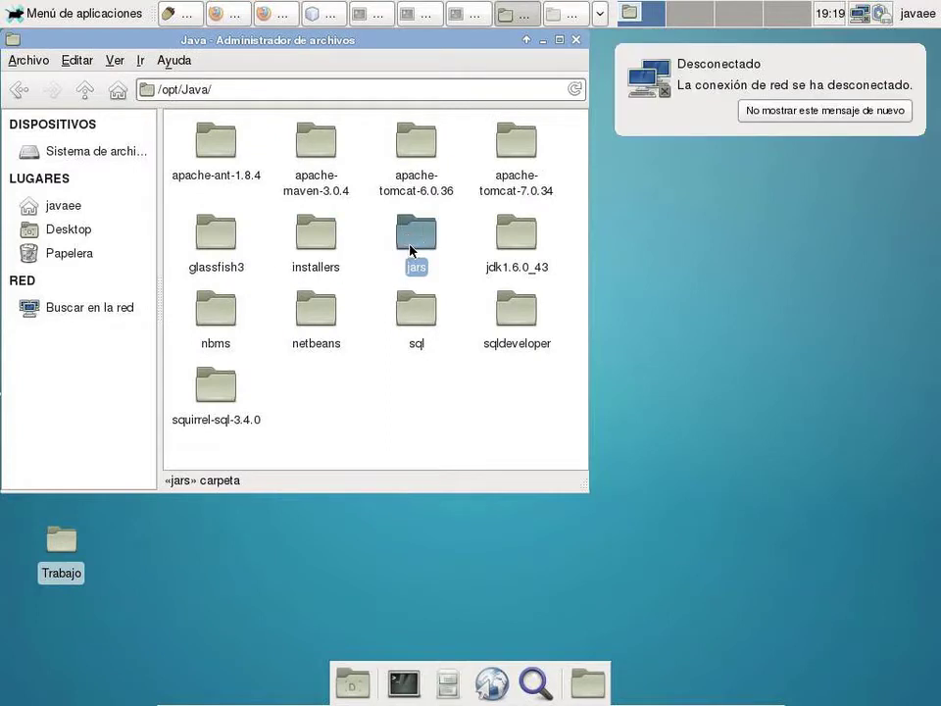
pyautogui.rightClick(412, 248)
pyautogui.click(472, 373)
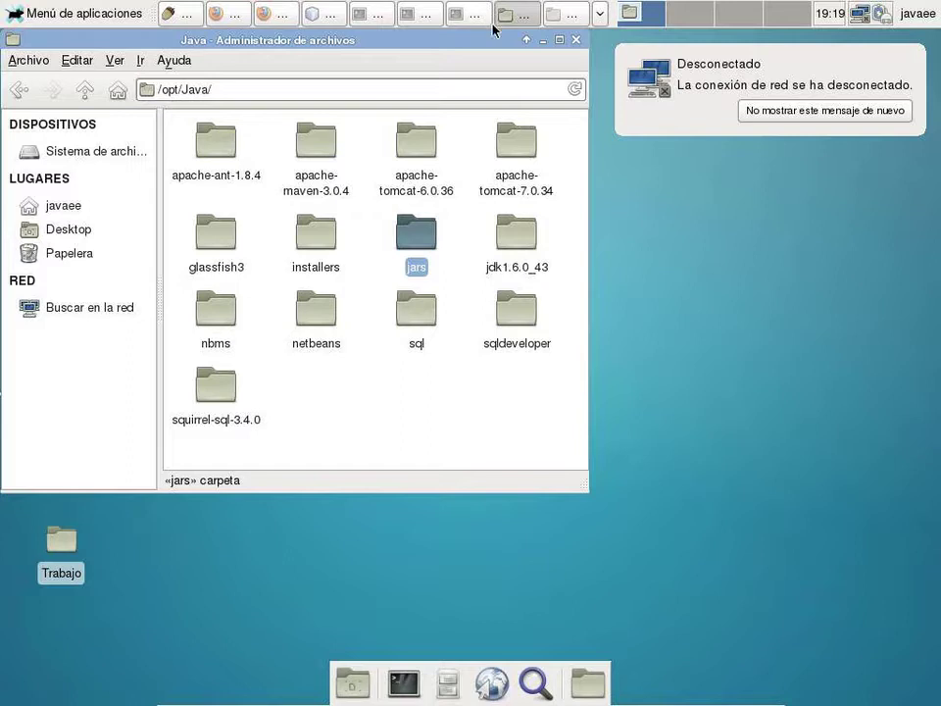
pyautogui.click(567, 11)
pyautogui.rightClick(541, 226)
pyautogui.click(551, 288)
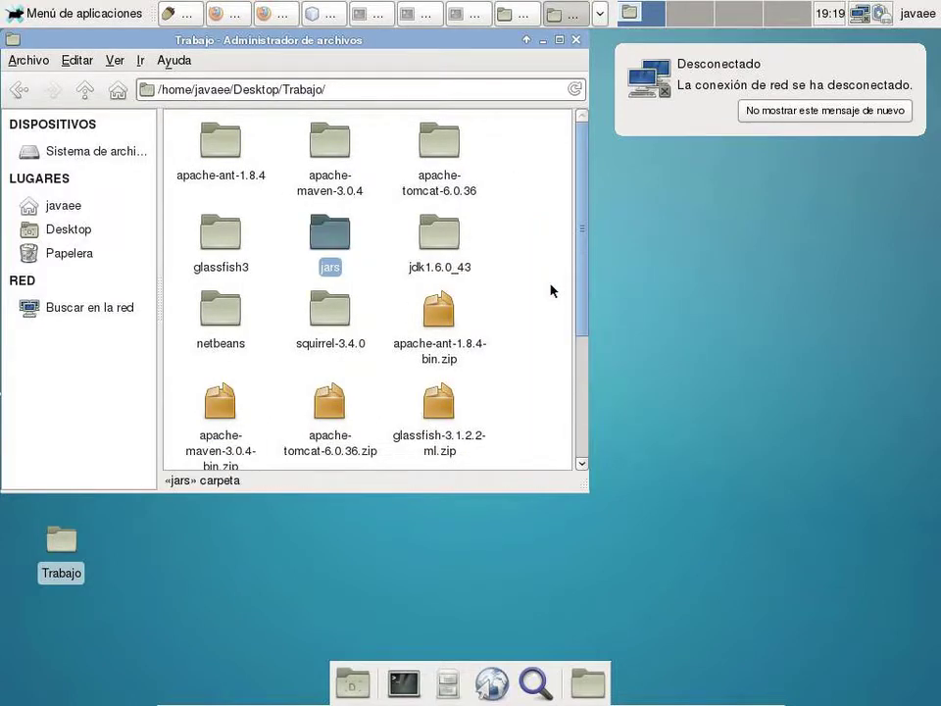
pyautogui.click(175, 15)
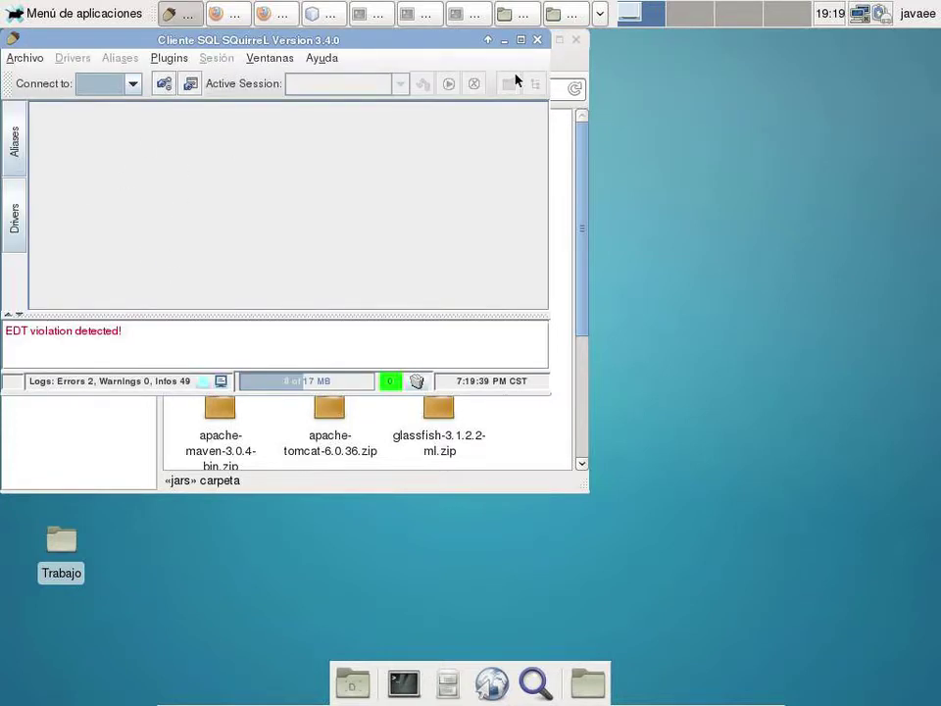
# - Maximize SQuirreL and open the MySQL Driver's settings from the Drivers list
pyautogui.click(522, 41)
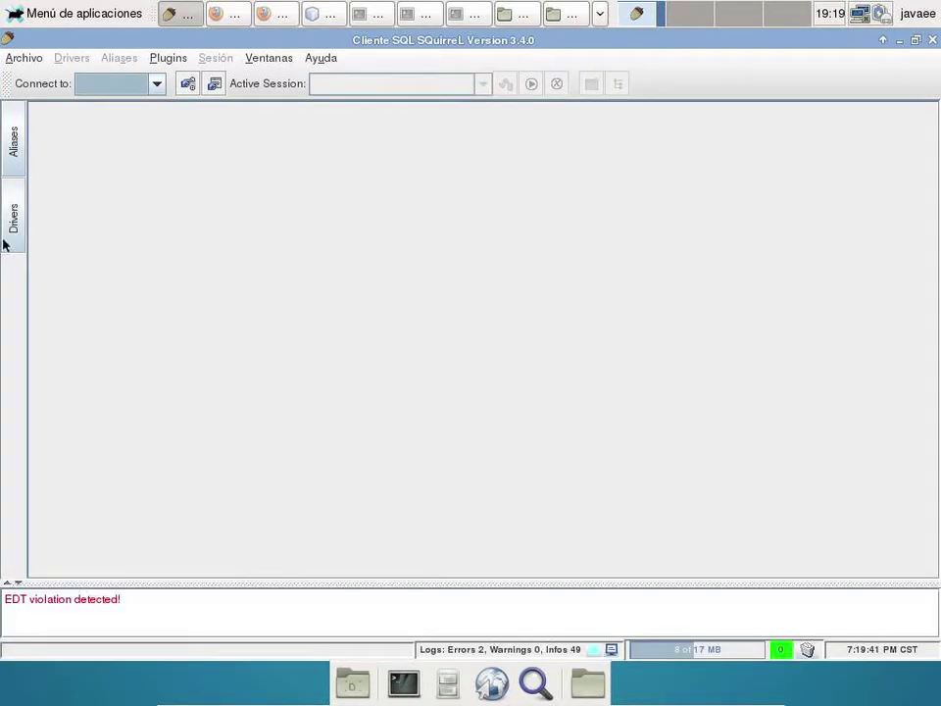
pyautogui.click(12, 227)
pyautogui.click(86, 345)
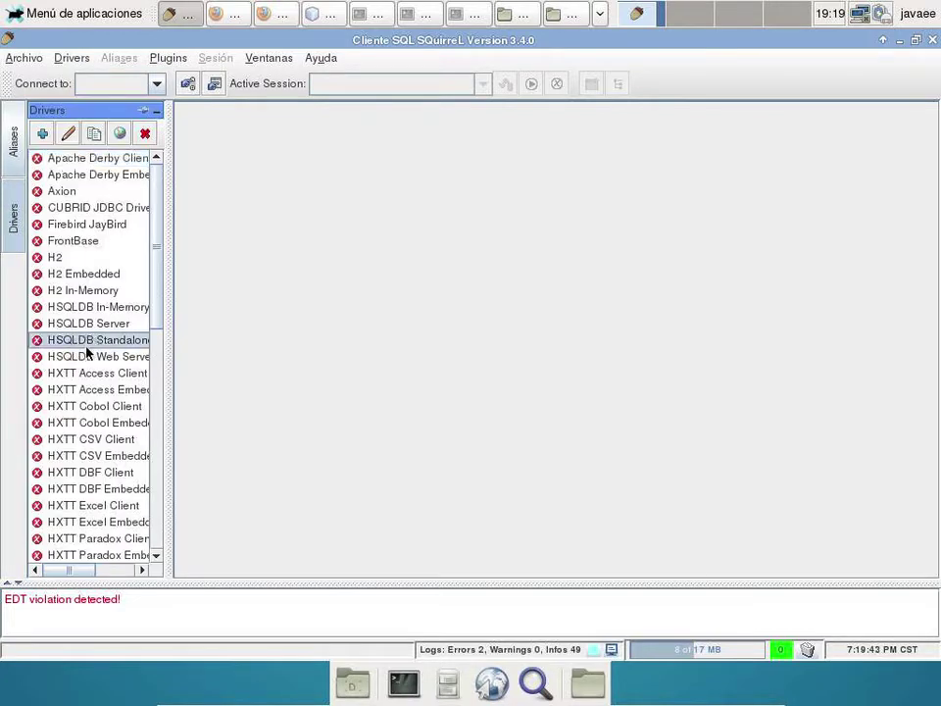
pyautogui.press('m')
pyautogui.press('y')
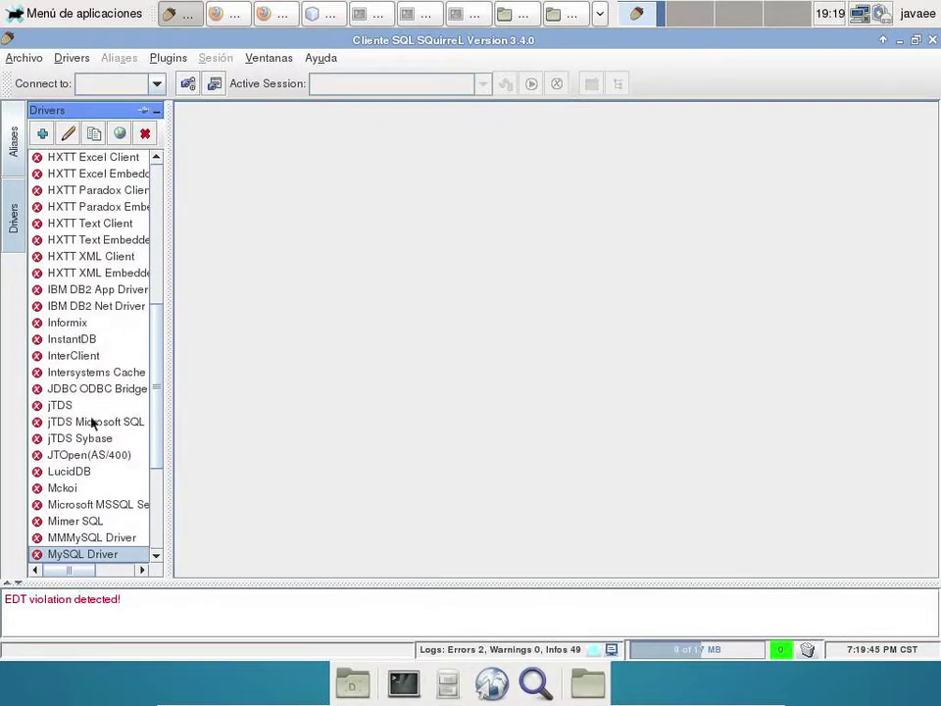
pyautogui.doubleClick(78, 555)
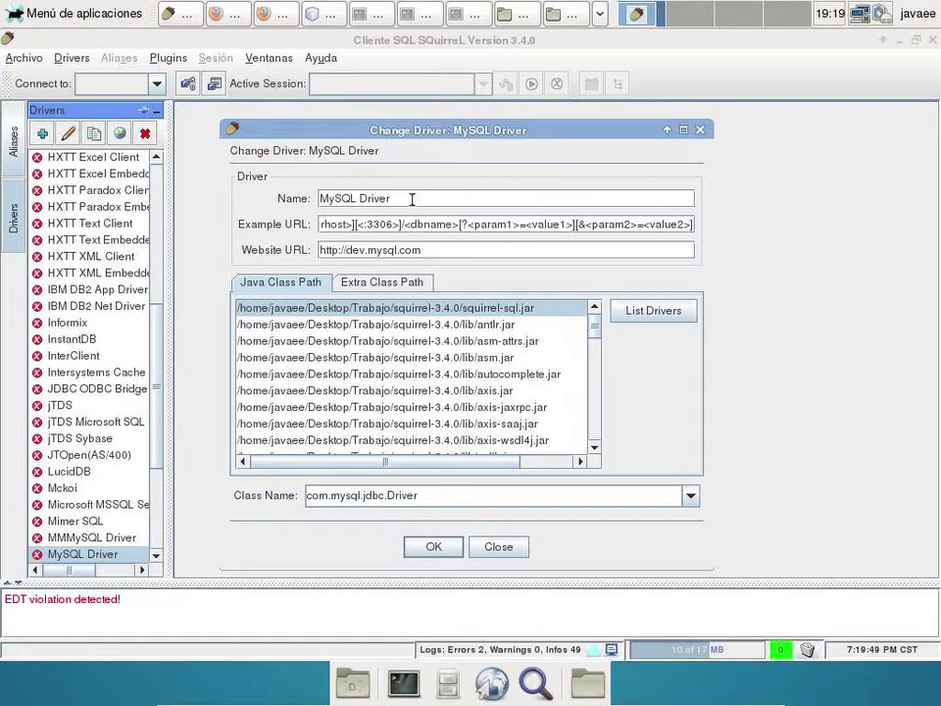
# - Add mysql-connector-java-5.1.22-bin.jar from Desktop/Trabajo/jars to the extra class path and save
pyautogui.click(388, 284)
pyautogui.click(651, 422)
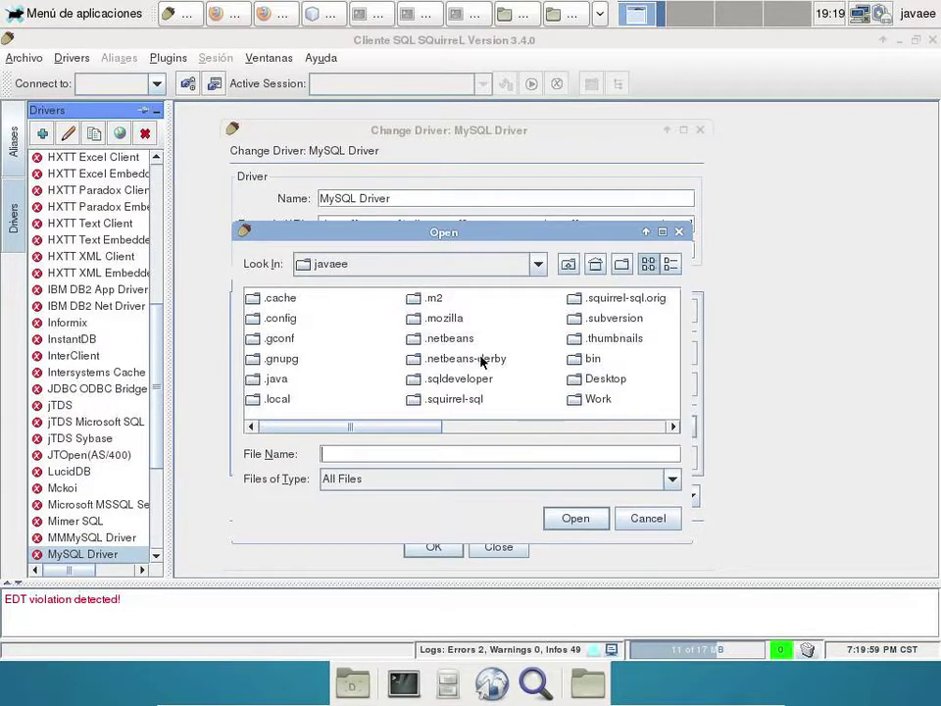
pyautogui.moveTo(429, 429); pyautogui.dragTo(398, 453)
pyautogui.click(585, 382)
pyautogui.doubleClick(562, 374)
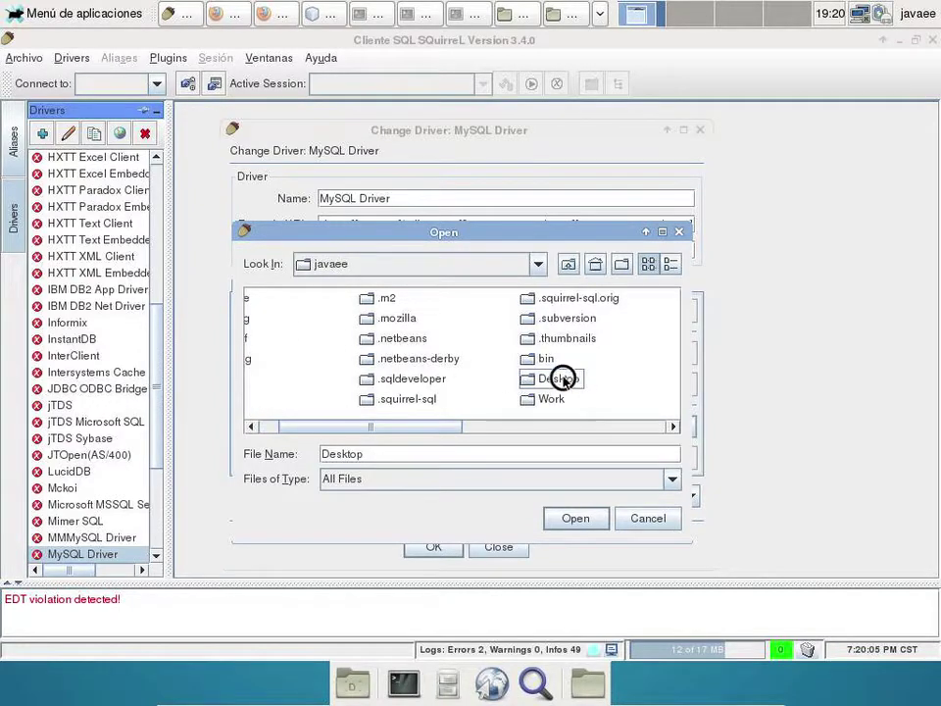
pyautogui.doubleClick(260, 298)
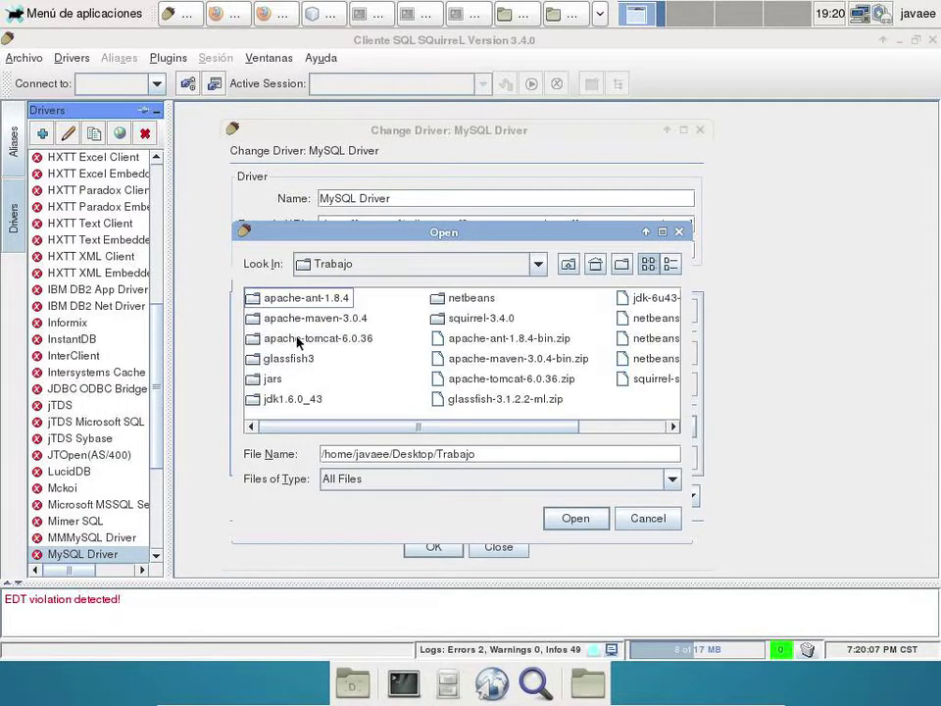
pyautogui.doubleClick(272, 377)
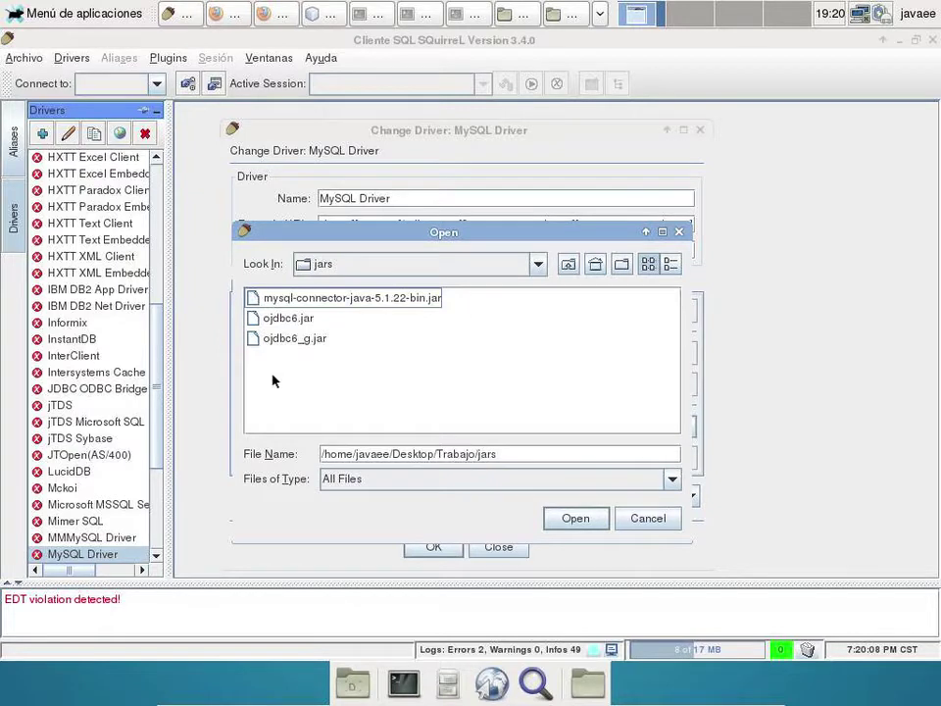
pyautogui.click(336, 301)
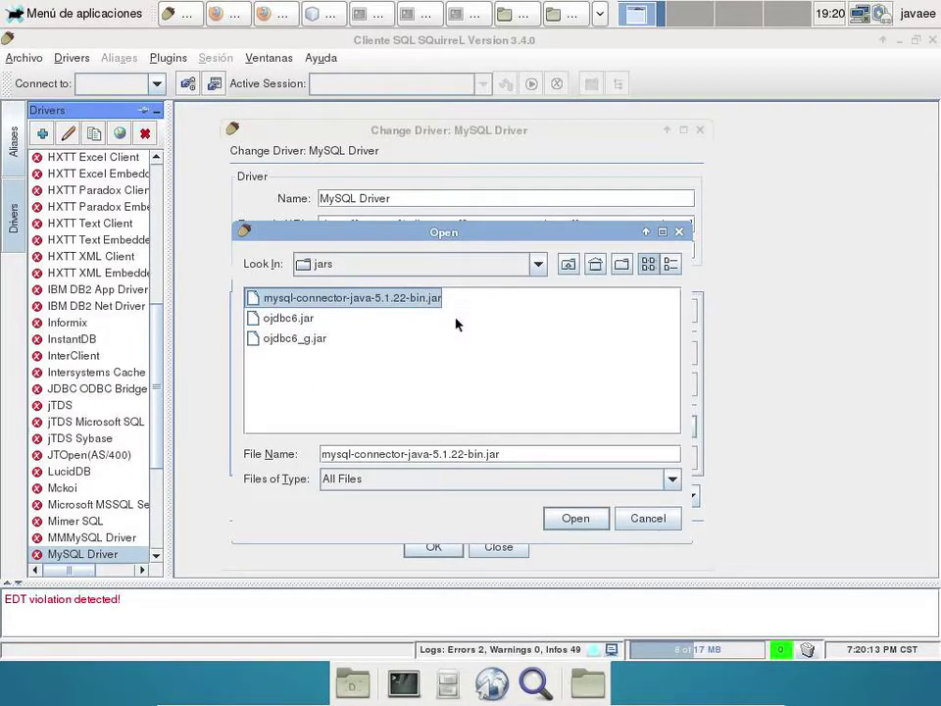
pyautogui.click(588, 519)
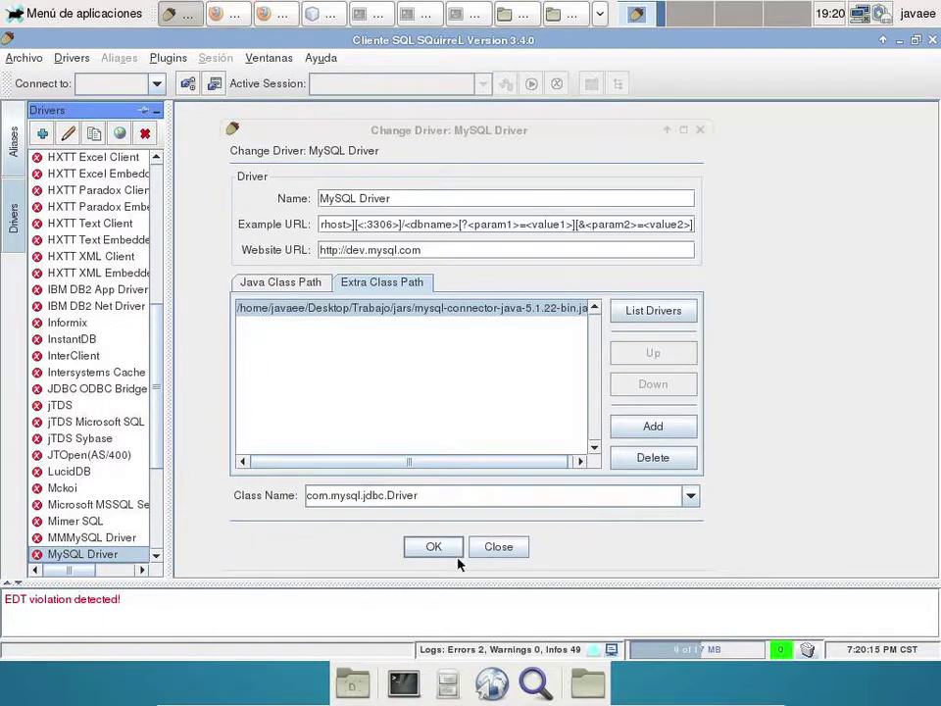
pyautogui.click(450, 550)
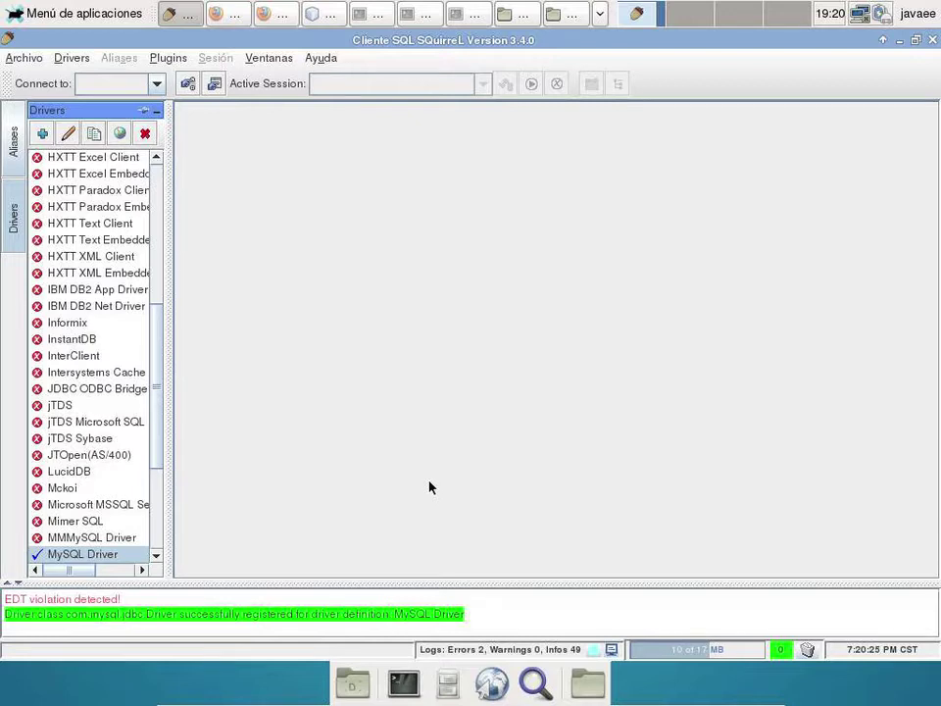
# - Find the Oracle Thin Driver in the Drivers list and open its settings
pyautogui.click(72, 339)
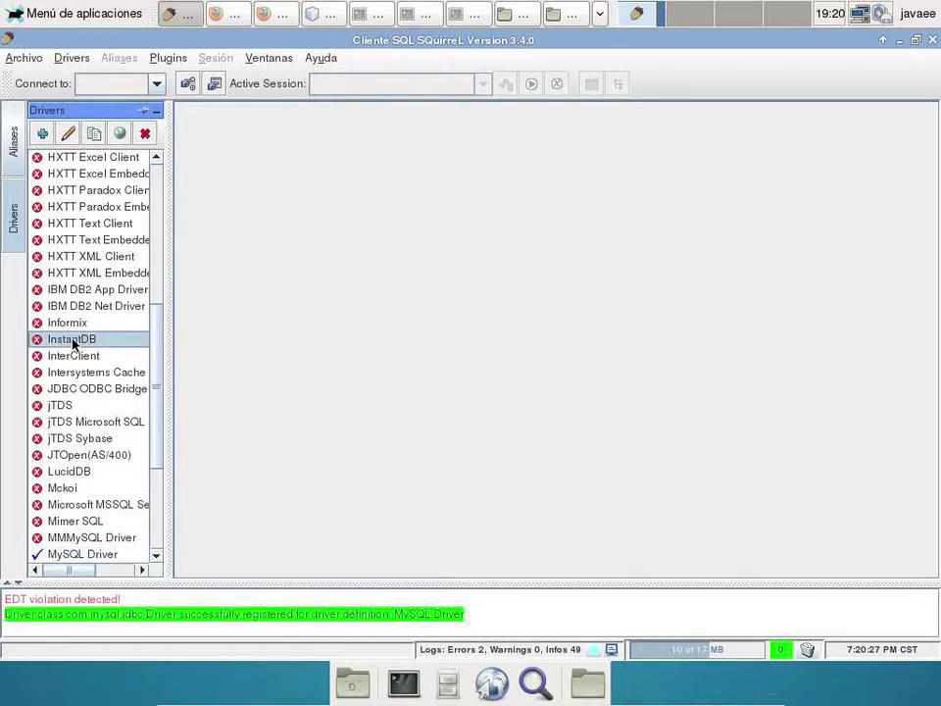
pyautogui.press('o')
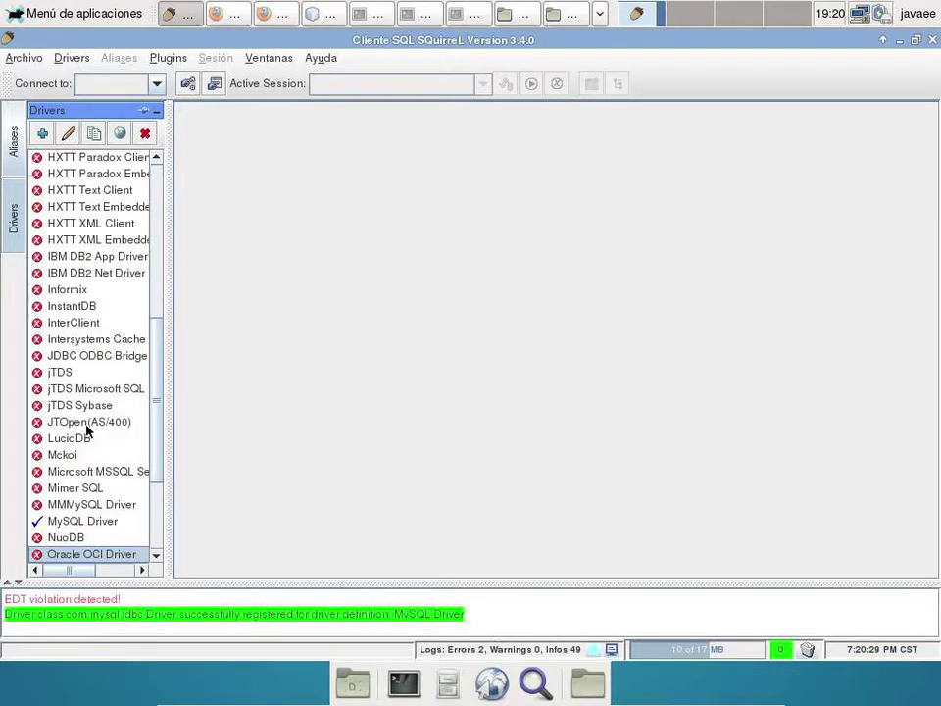
pyautogui.scroll(-1, 54, 540)
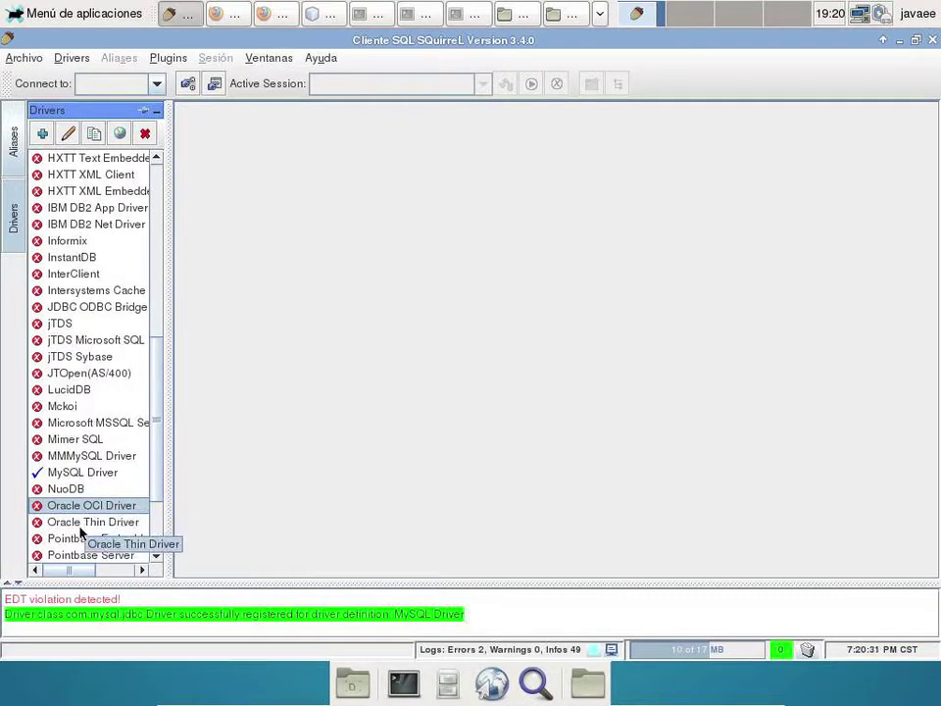
pyautogui.click(81, 524)
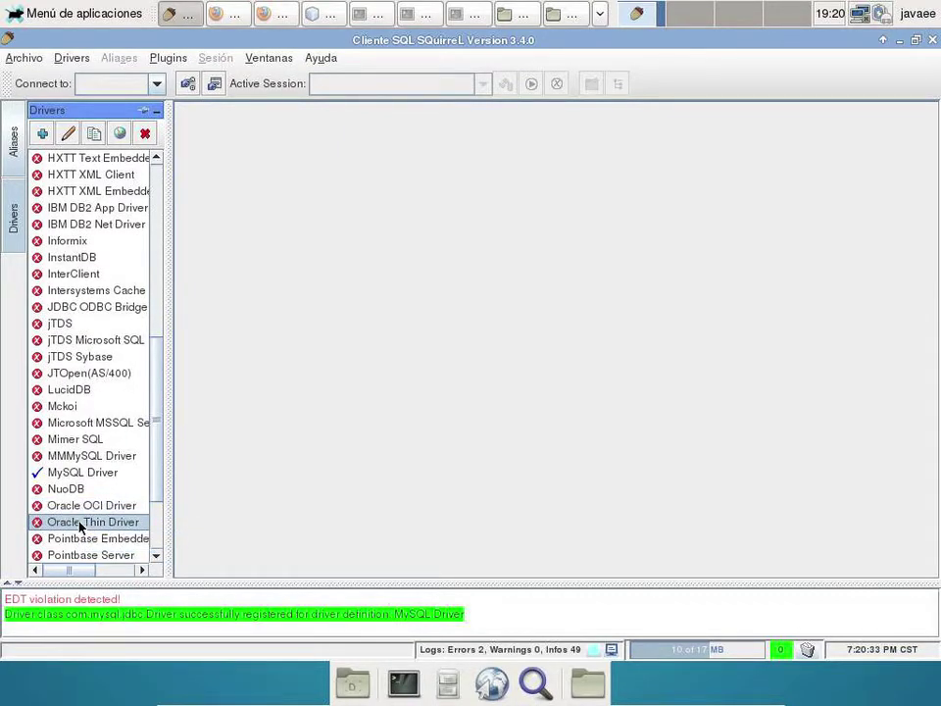
pyautogui.doubleClick(82, 527)
# - Add ojdbc6.jar and ojdbc6_g.jar from Desktop/Trabajo/jars to its extra class path and save
pyautogui.click(410, 283)
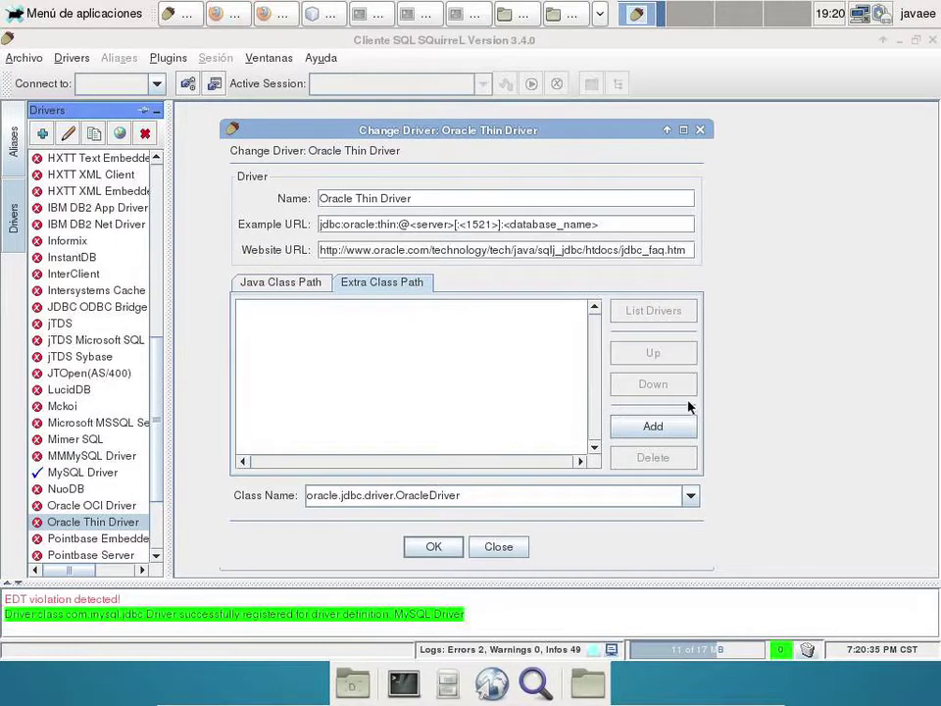
pyautogui.click(657, 429)
pyautogui.click(605, 378)
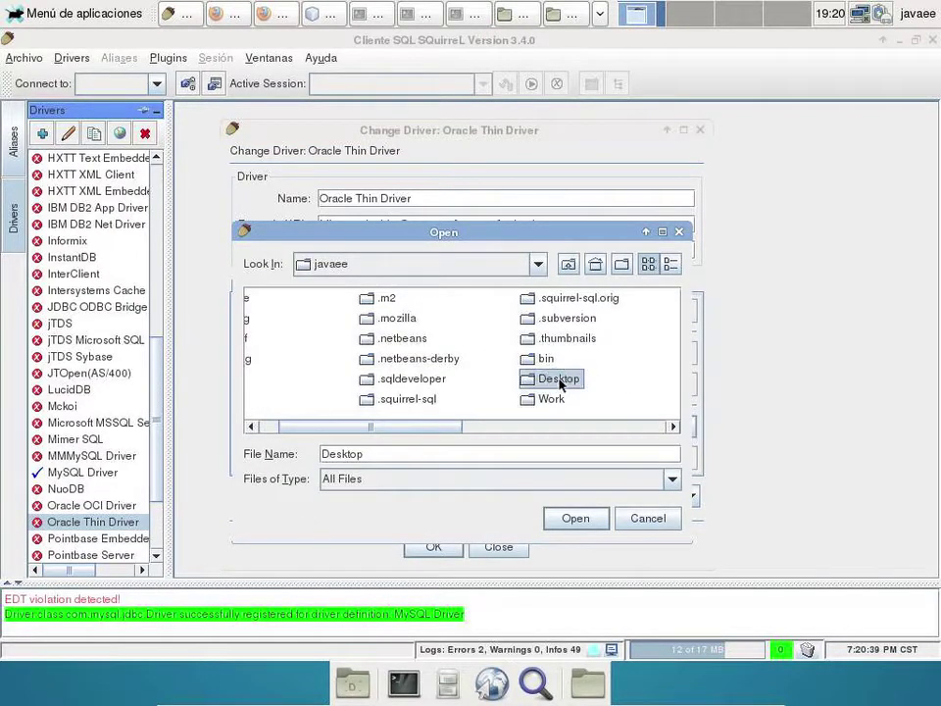
pyautogui.doubleClick(561, 382)
pyautogui.doubleClick(284, 302)
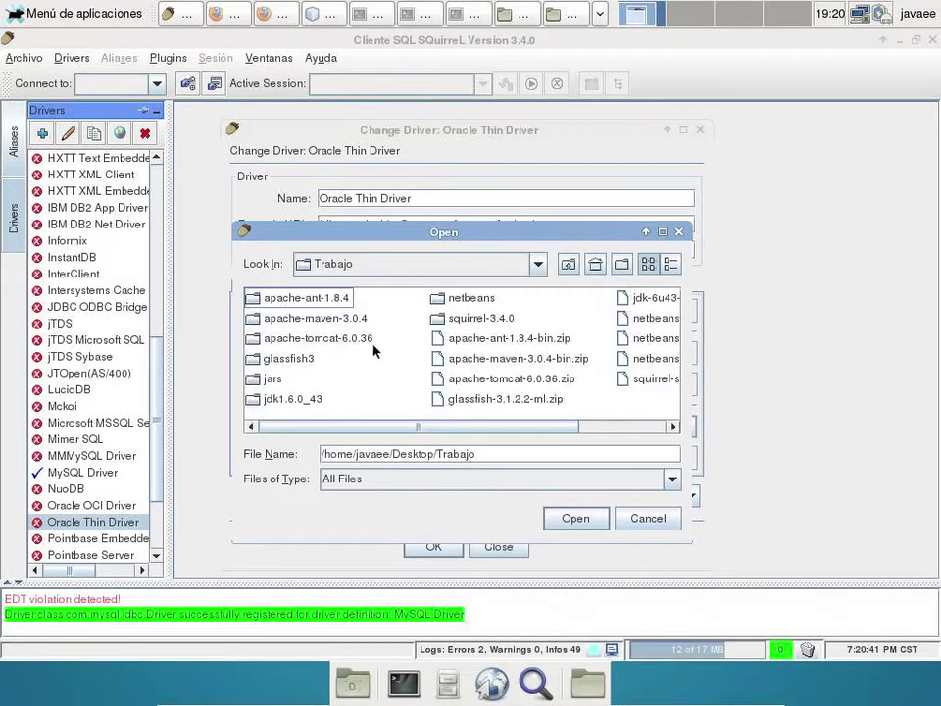
pyautogui.doubleClick(262, 381)
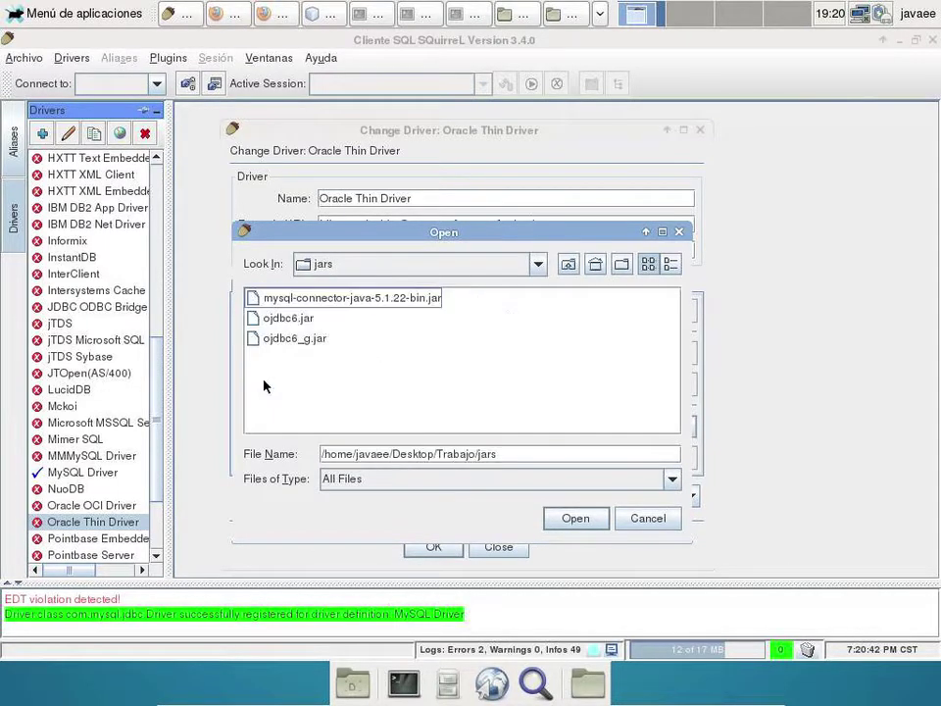
pyautogui.click(298, 322)
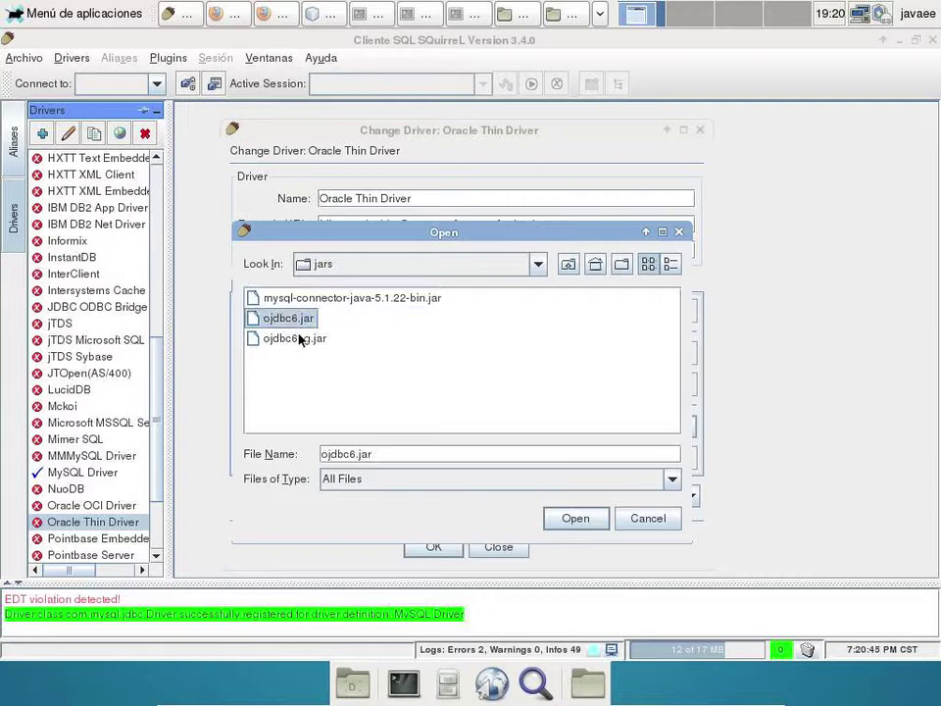
pyautogui.keyDown('ctrl'); pyautogui.click(300, 338); pyautogui.keyUp('ctrl')
pyautogui.click(570, 517)
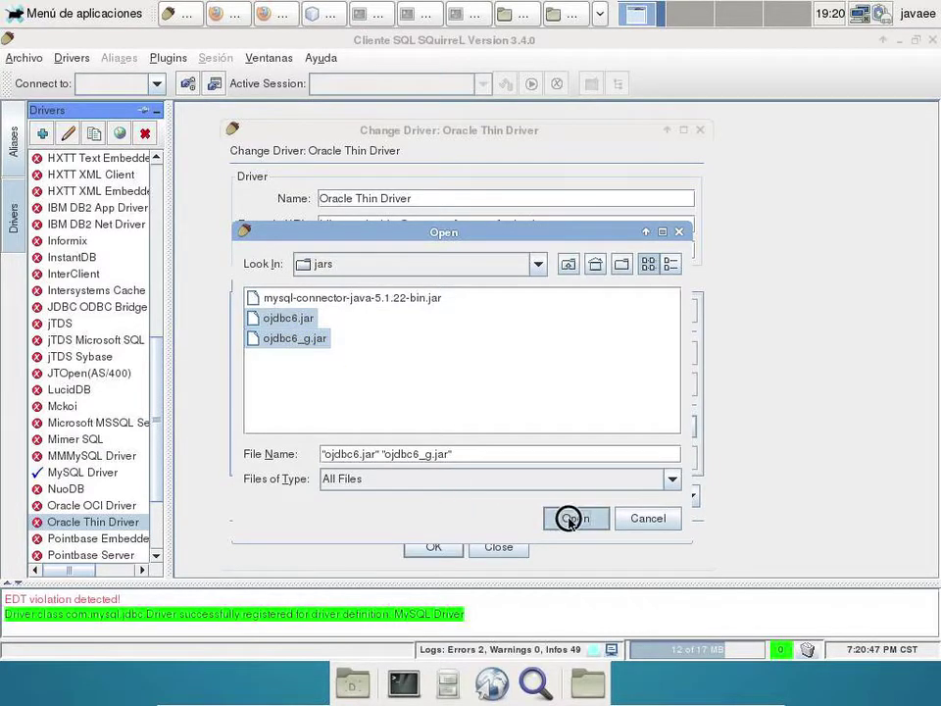
pyautogui.click(427, 548)
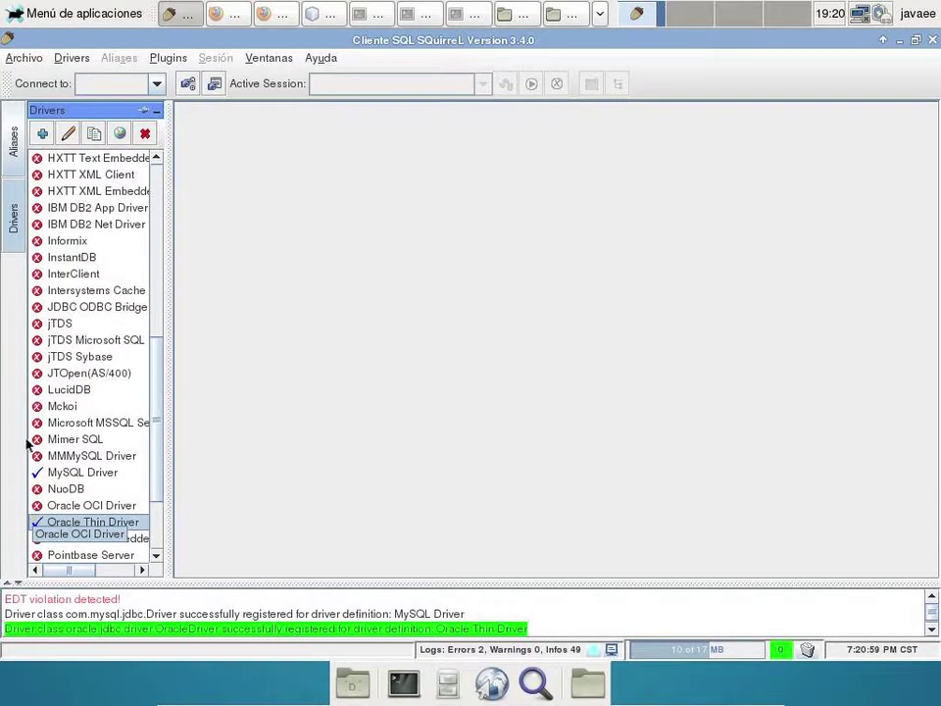
# - Switch to the Aliases list, which is still empty
pyautogui.click(74, 254)
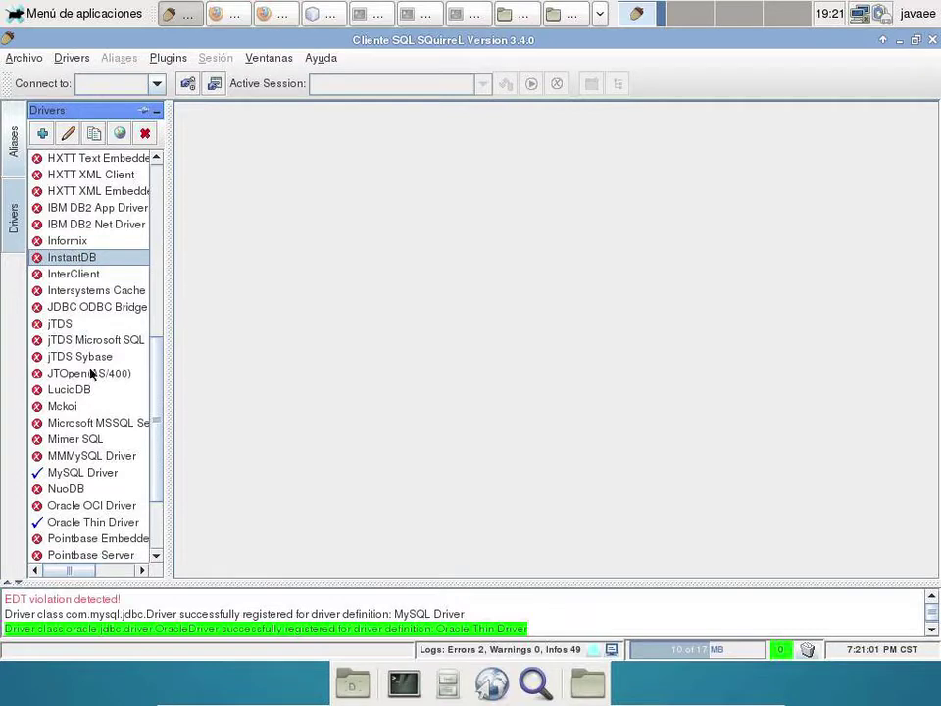
pyautogui.click(105, 340)
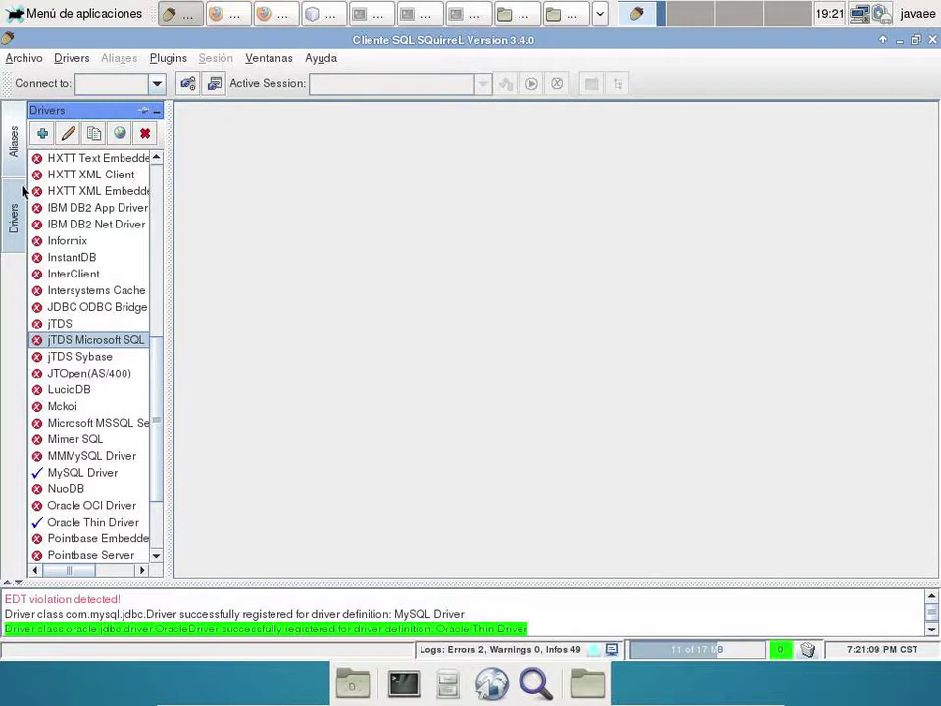
pyautogui.click(13, 128)
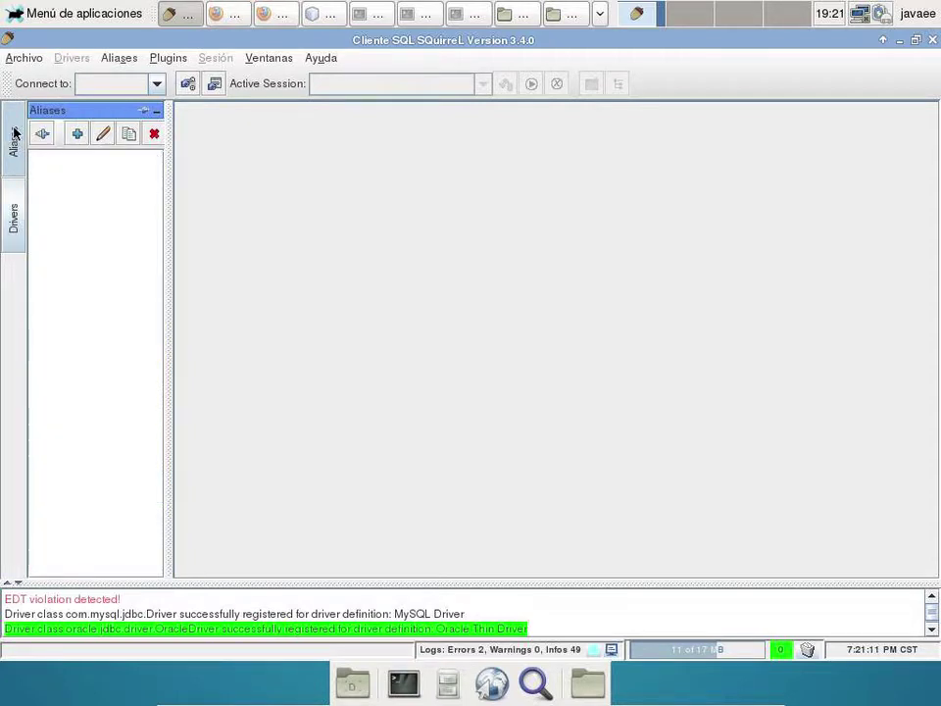
# - Start a new alias named alumnos on the MySQL Driver, declining the update offer
pyautogui.click(77, 134)
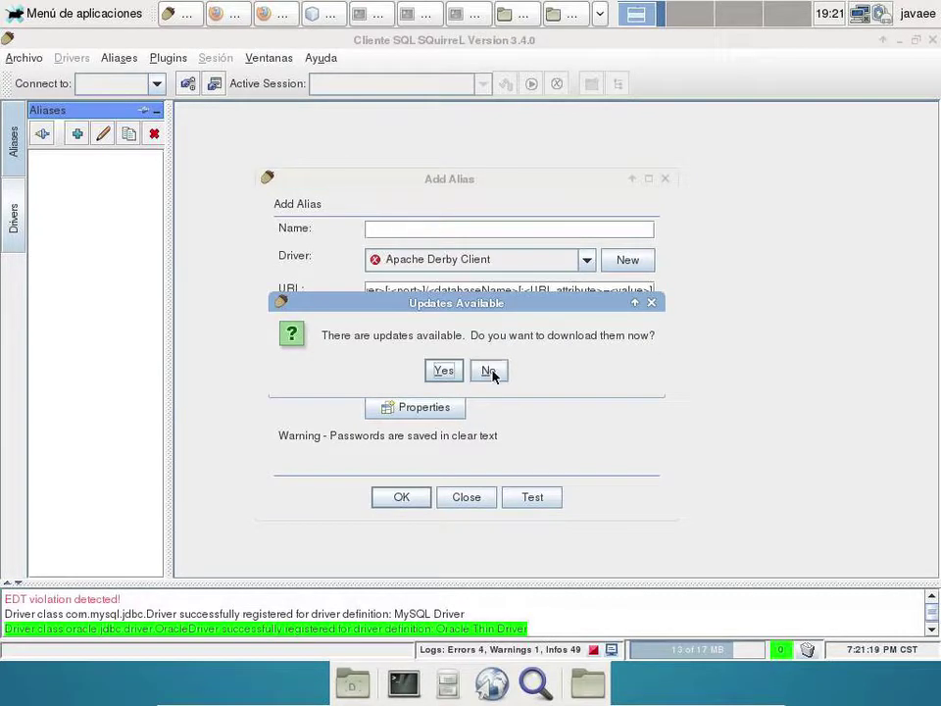
pyautogui.click(489, 370)
pyautogui.click(429, 229)
pyautogui.write('alumnos')
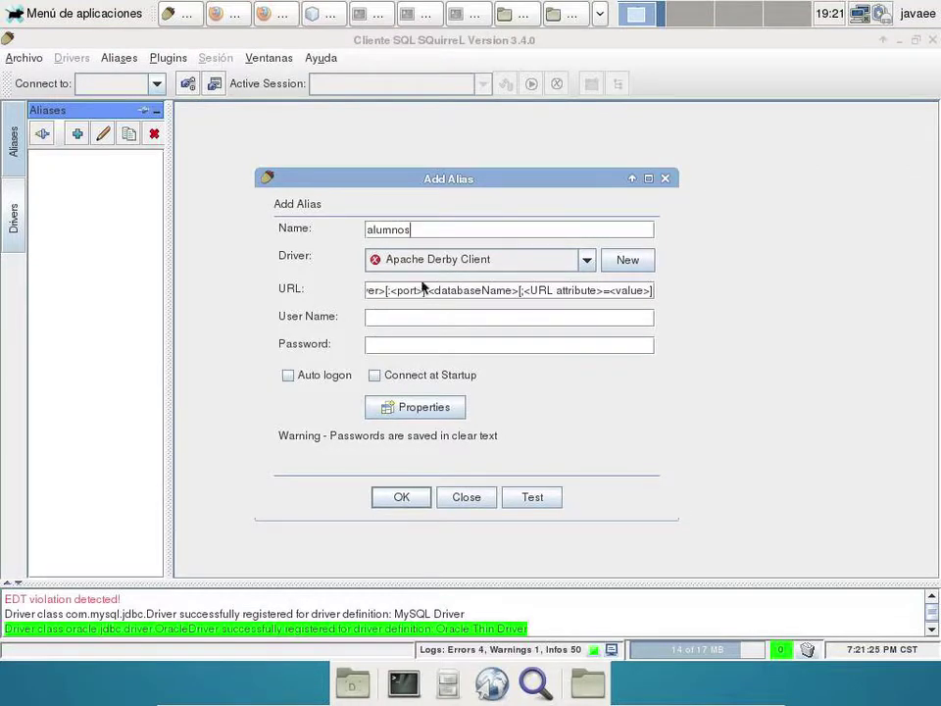
pyautogui.click(448, 259)
pyautogui.press('m')
pyautogui.press('y')
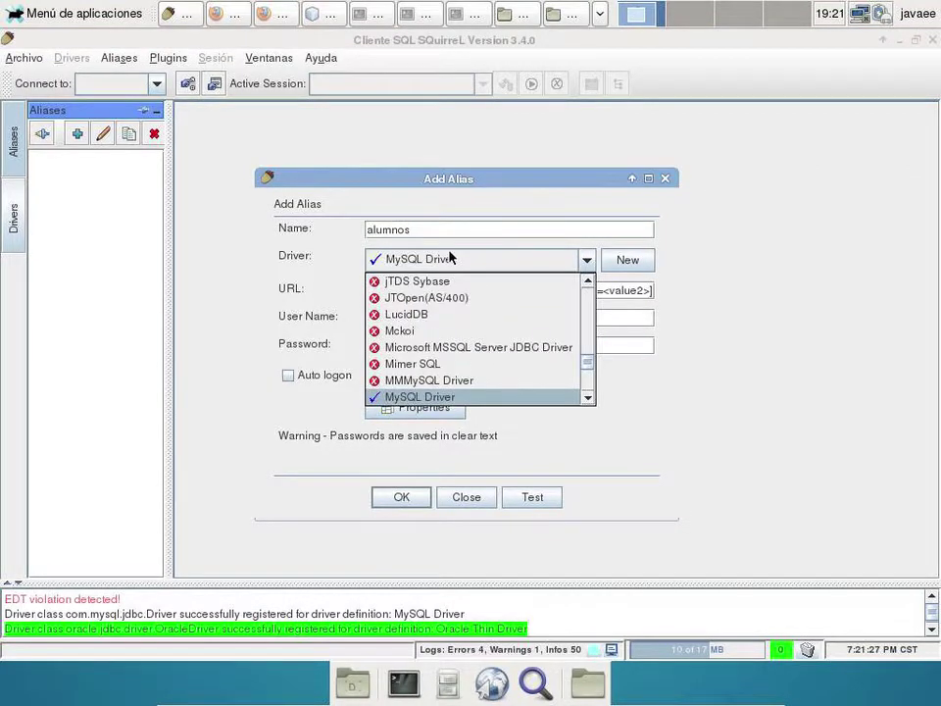
pyautogui.click(451, 397)
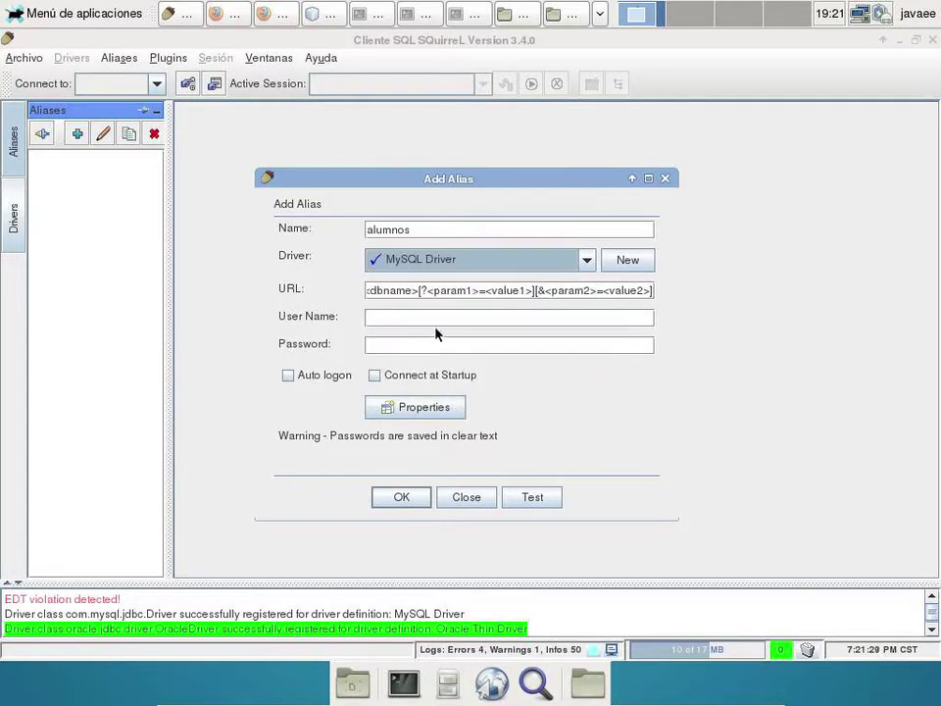
# - Edit the alias URL to jdbc:mysql://localhost:3306/alumnos
pyautogui.moveTo(406, 291); pyautogui.dragTo(197, 290)
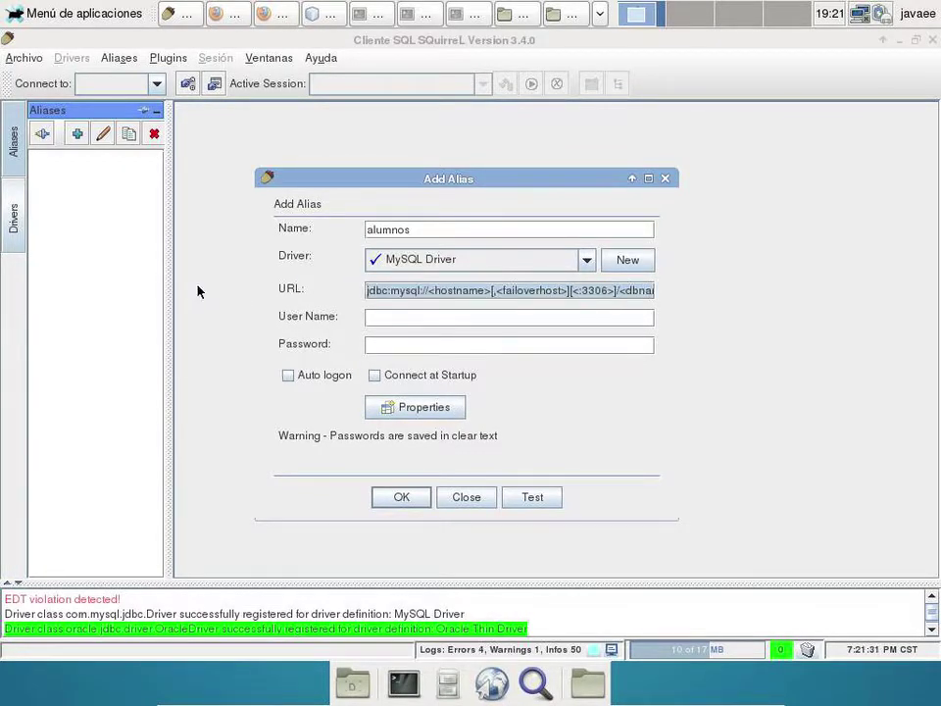
pyautogui.click(431, 290)
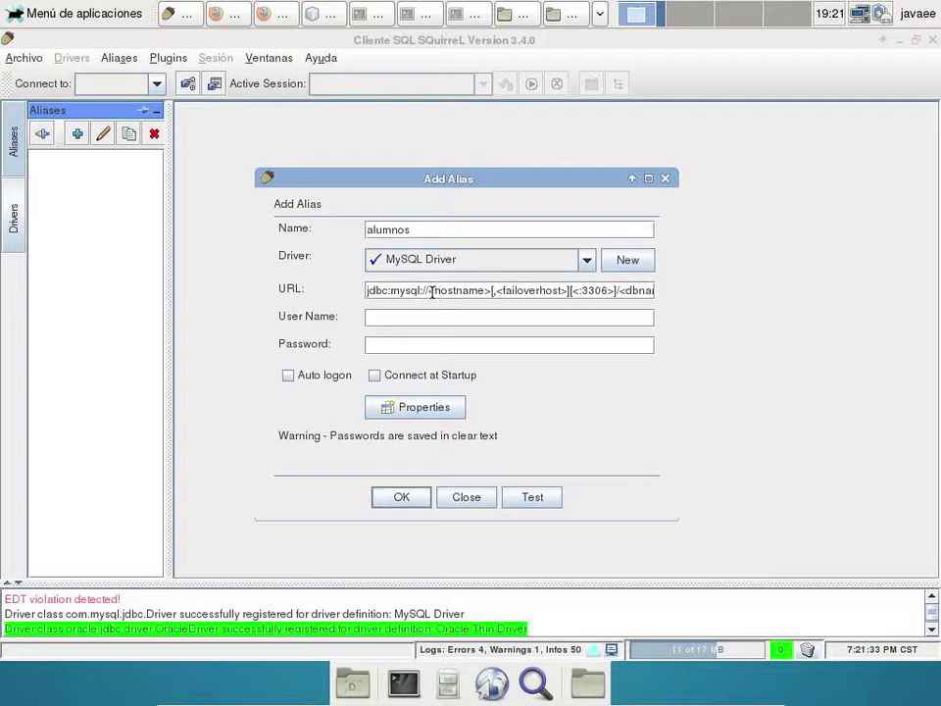
pyautogui.moveTo(431, 290); pyautogui.dragTo(489, 293)
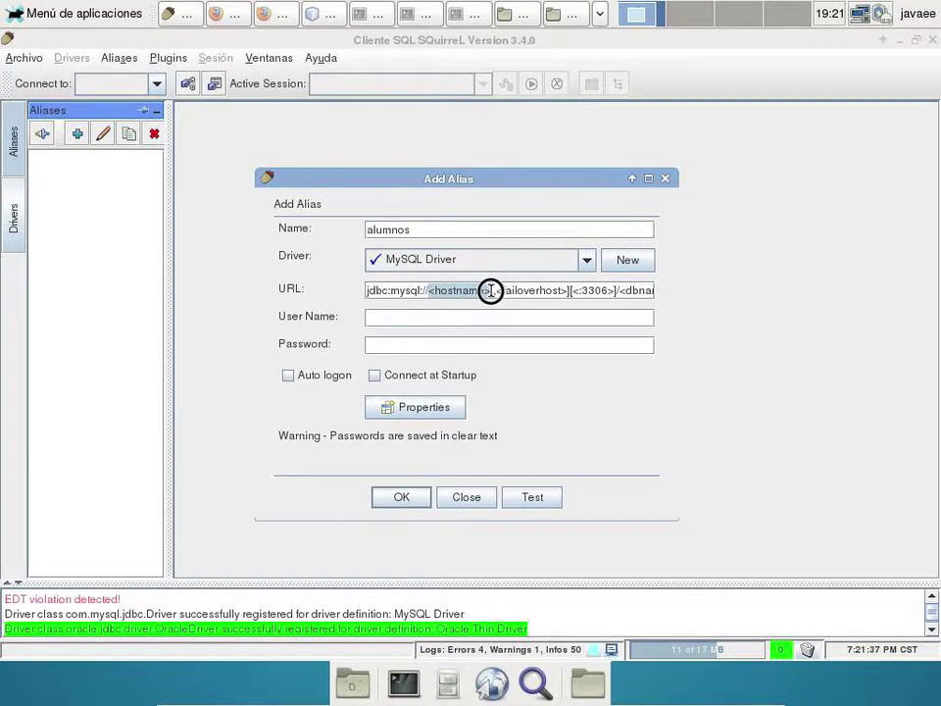
pyautogui.write('localho')
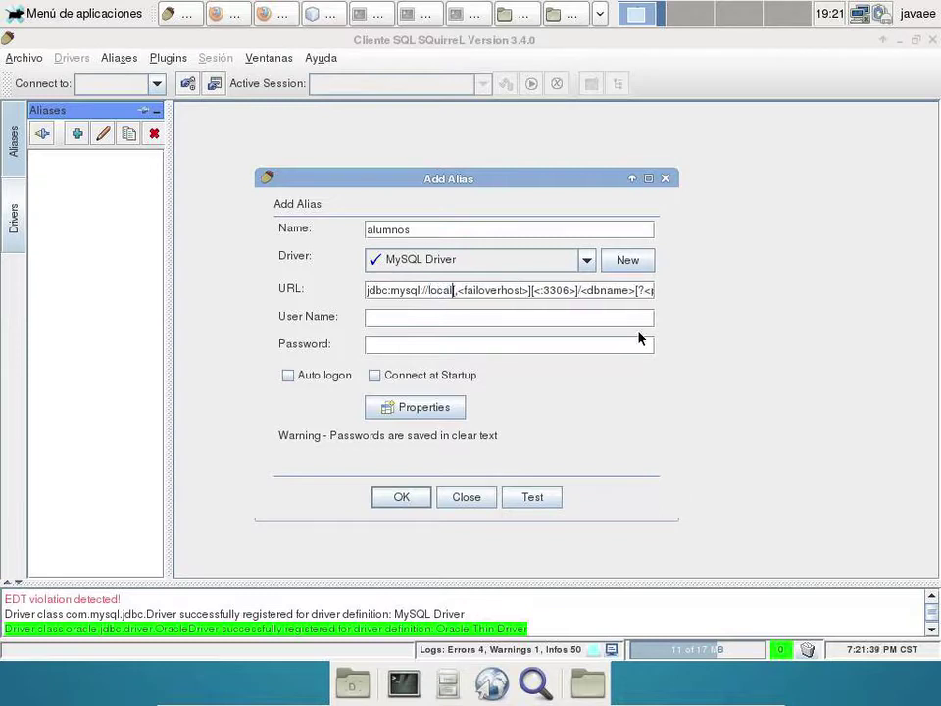
pyautogui.write('st')
pyautogui.hotkey('shift', 'Right')
pyautogui.hotkey('shift', 'Right')
pyautogui.hotkey('shift', 'Right')
pyautogui.hotkey('shift', 'Right')
pyautogui.hotkey('shift', 'Right')
pyautogui.hotkey('shift', 'Right')
pyautogui.hotkey('shift', 'Right')
pyautogui.hotkey('shift', 'Right')
pyautogui.hotkey('shift', 'Right')
pyautogui.hotkey('shift', 'Right')
pyautogui.hotkey('shift', 'Right')
pyautogui.hotkey('shift', 'Right')
pyautogui.hotkey('shift', 'Right')
pyautogui.hotkey('shift', 'Right')
pyautogui.hotkey('shift', 'Right')
pyautogui.hotkey('shift', 'Right')
pyautogui.hotkey('shift', 'Right')
pyautogui.hotkey('shift', 'Right')
pyautogui.hotkey('shift', 'Right')
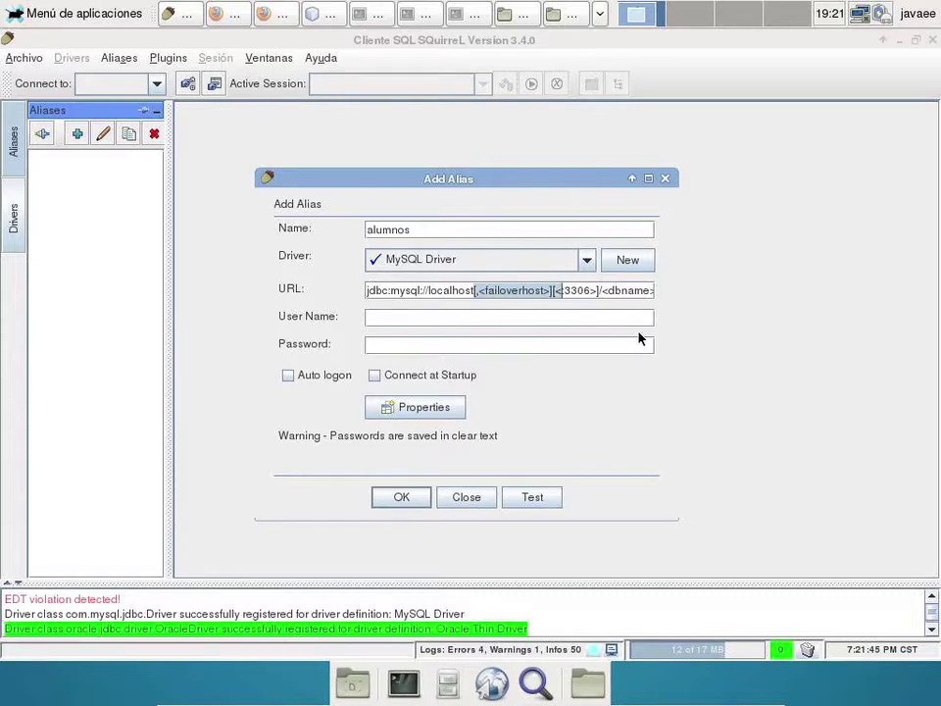
pyautogui.write(':')
pyautogui.moveTo(502, 291); pyautogui.dragTo(511, 292)
pyautogui.press('BackSpace')
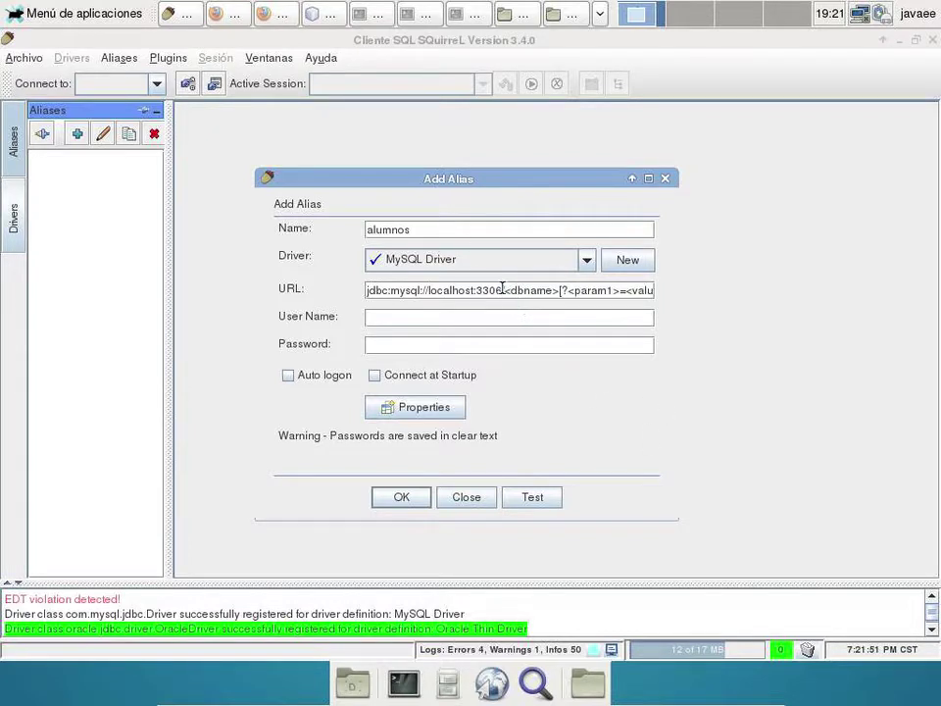
pyautogui.moveTo(502, 290); pyautogui.dragTo(762, 300)
pyautogui.press('BackSpace')
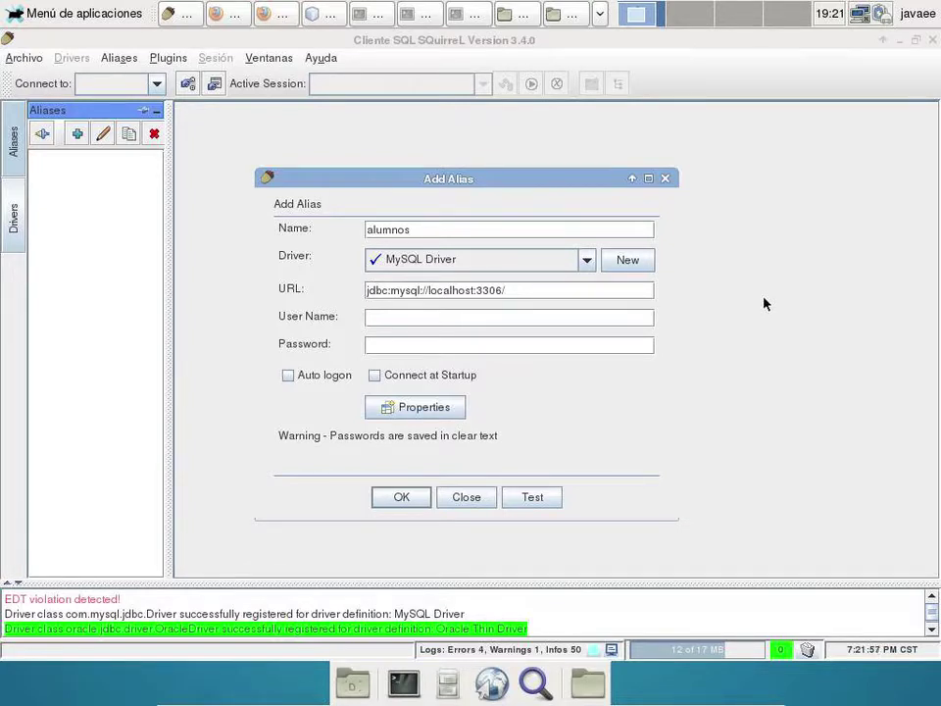
pyautogui.write('alumnos')
# - Enter the user name and password, test the connection successfully, save the alias and connect
pyautogui.click(442, 315)
pyautogui.write('alum')
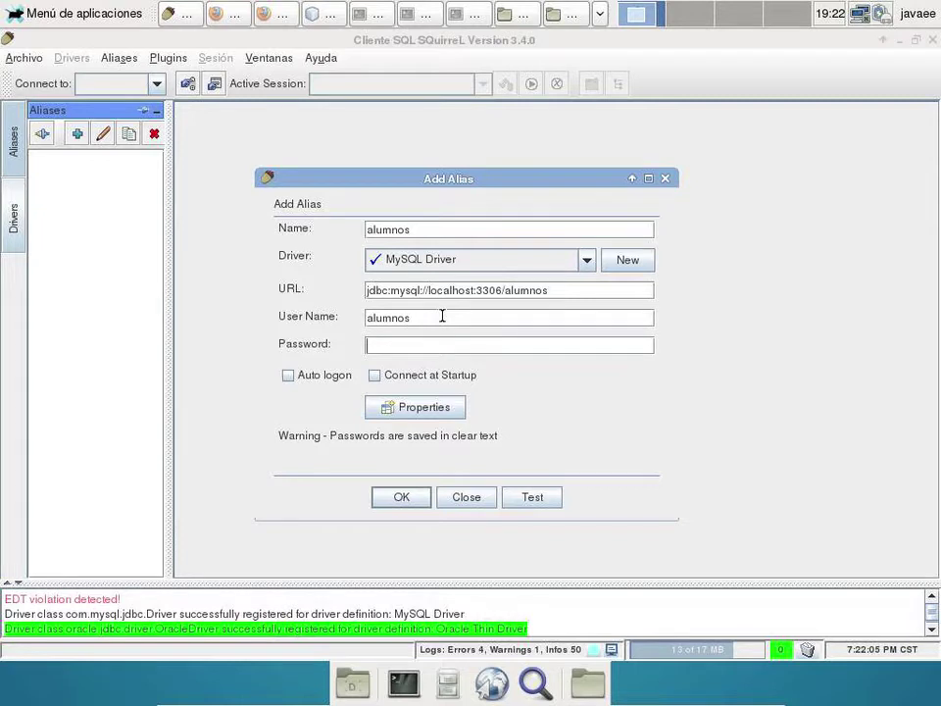
pyautogui.write('••••')
pyautogui.click(532, 497)
pyautogui.click(438, 450)
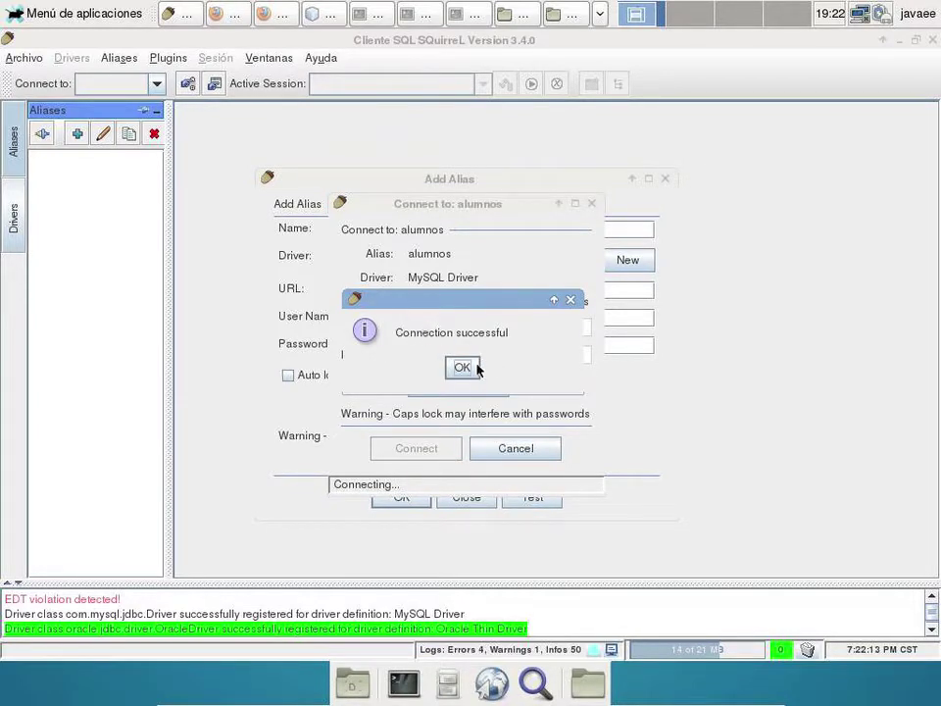
pyautogui.click(472, 368)
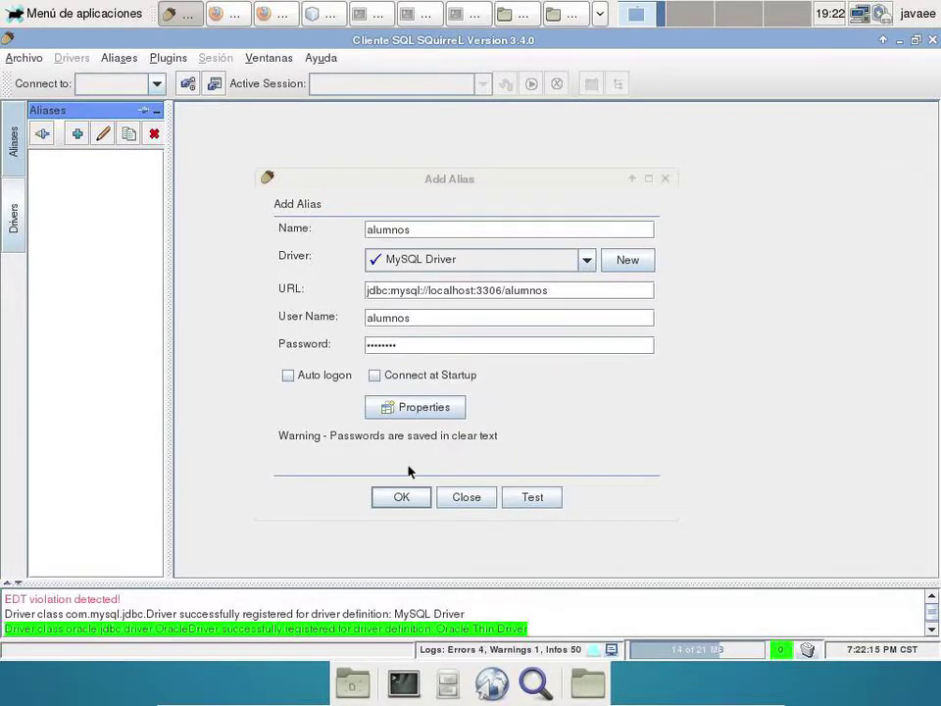
pyautogui.click(400, 496)
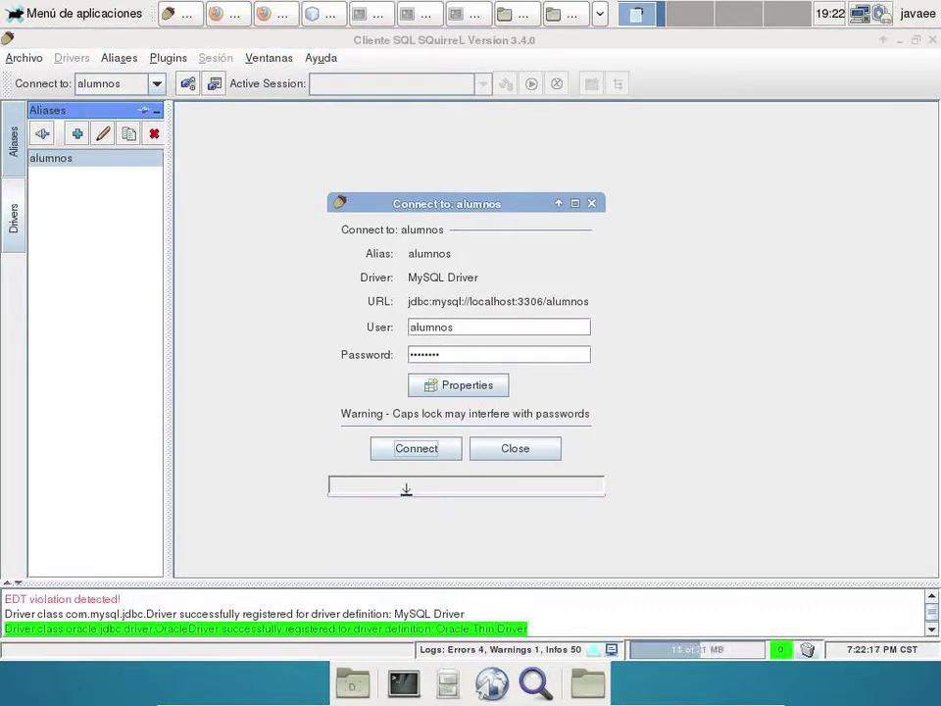
pyautogui.click(433, 451)
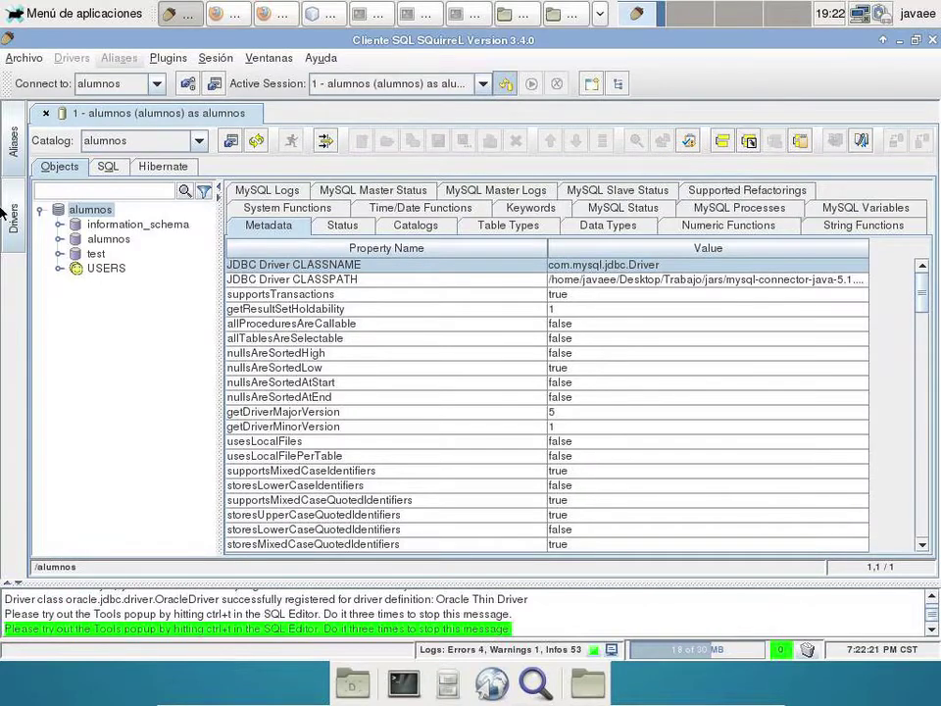
# - Generate a SELECT script for the alumnos table from the object tree
pyautogui.click(59, 239)
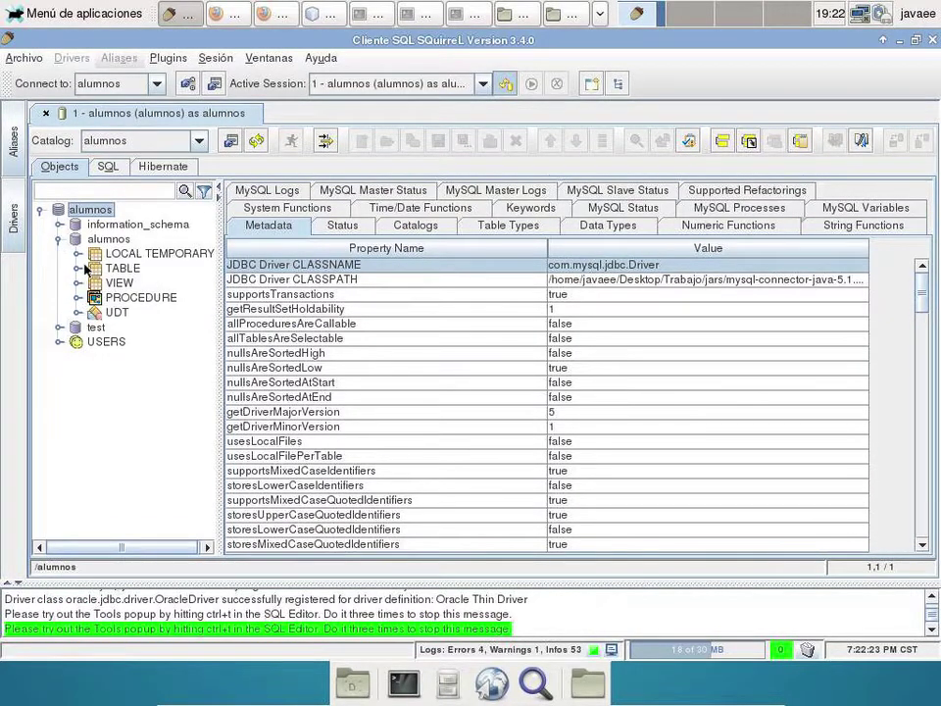
pyautogui.click(81, 268)
pyautogui.click(133, 283)
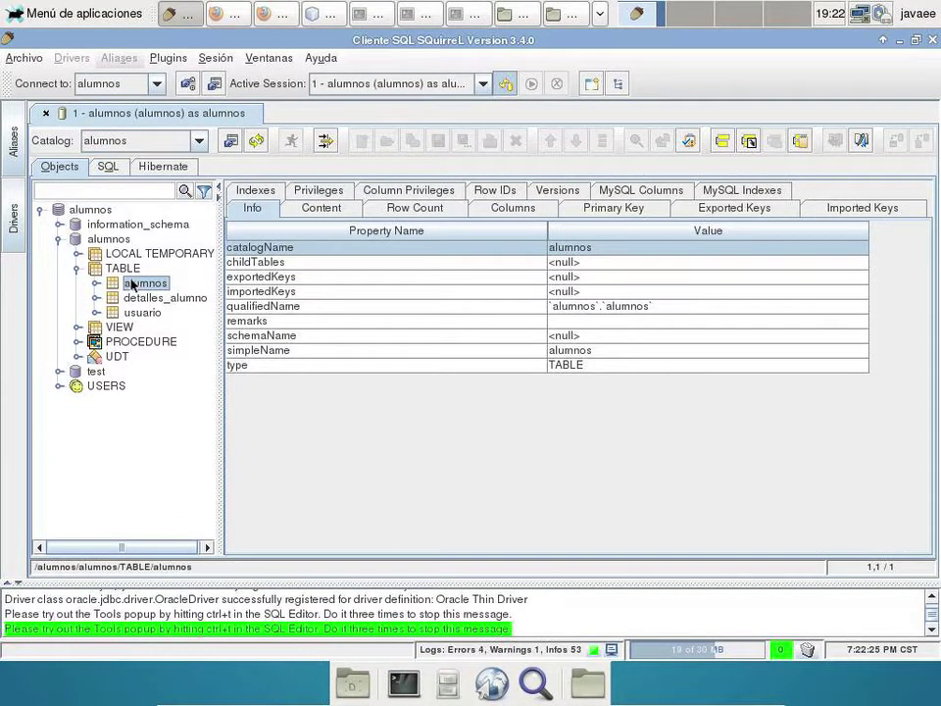
pyautogui.rightClick(133, 283)
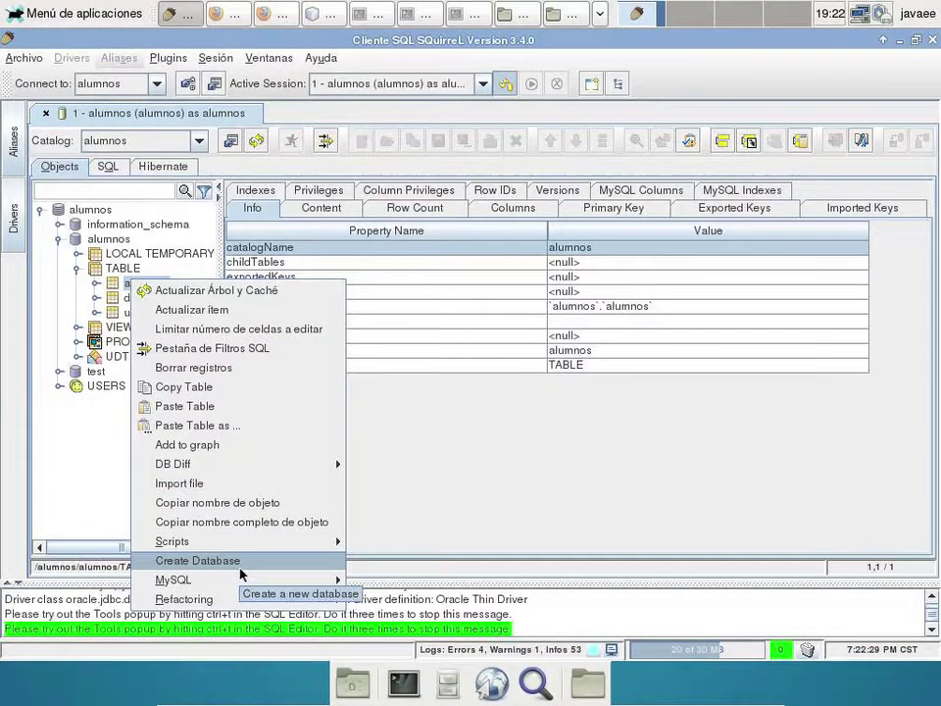
pyautogui.moveTo(260, 544)
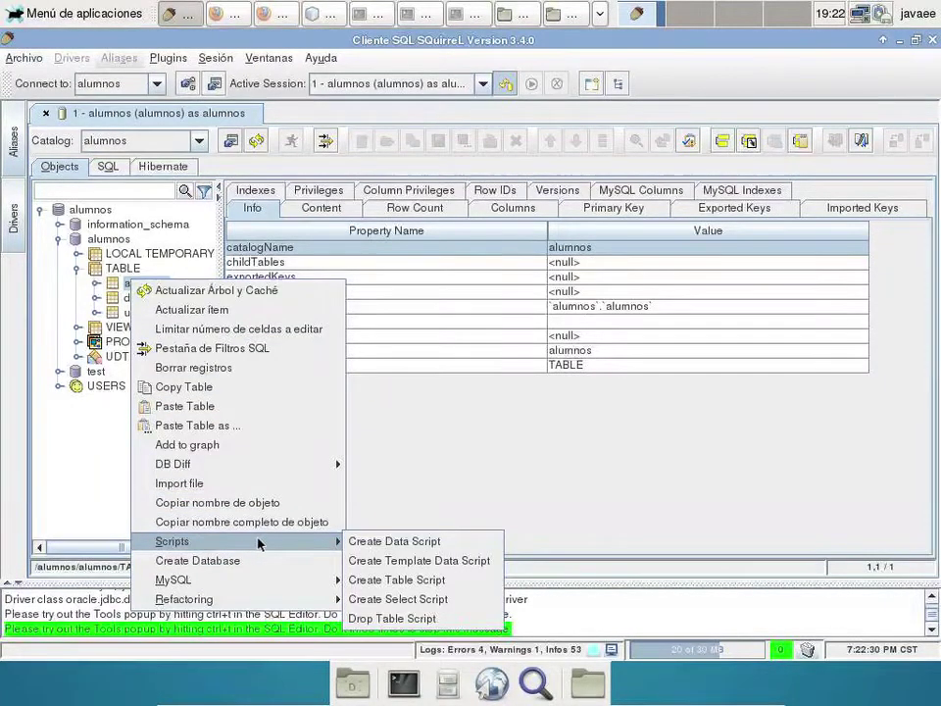
pyautogui.click(398, 599)
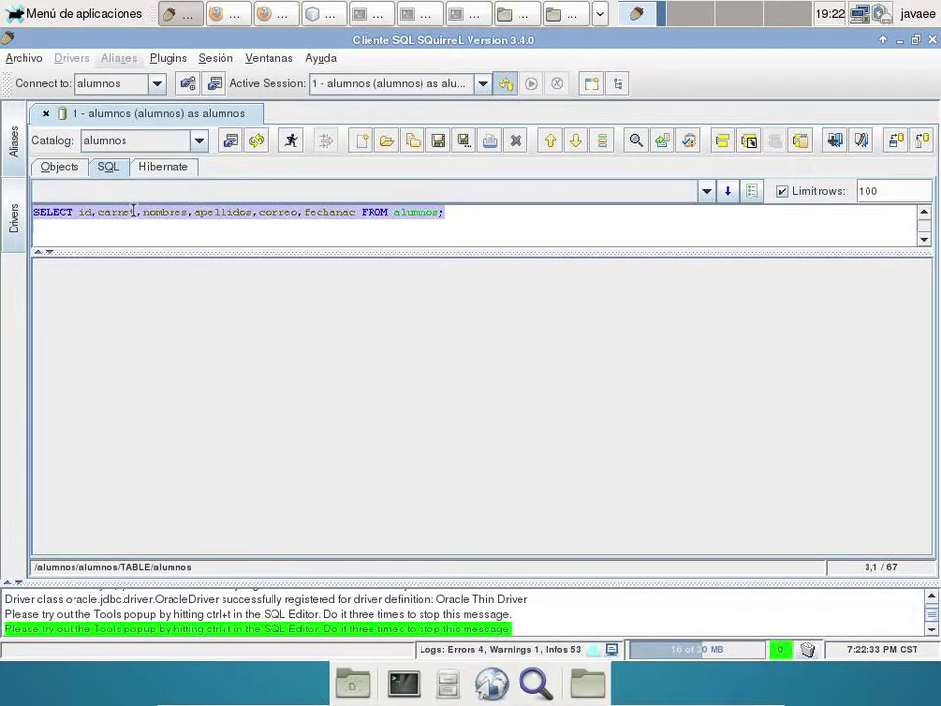
# - Run the query, review the 16 rows, then close the session without saving the SQL
pyautogui.click(290, 141)
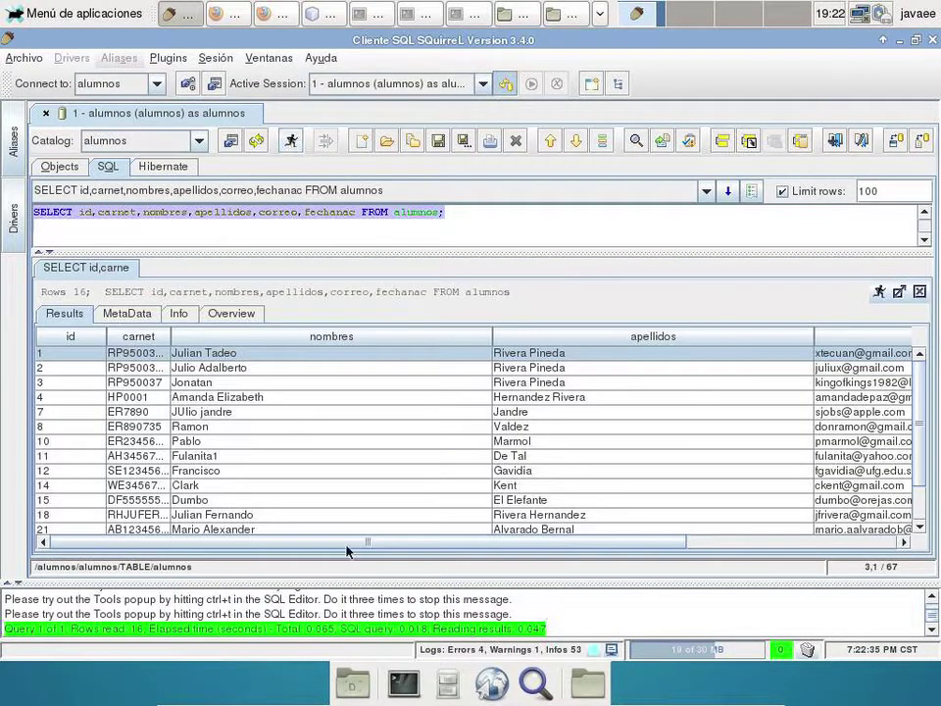
pyautogui.scroll(-1, 410, 487)
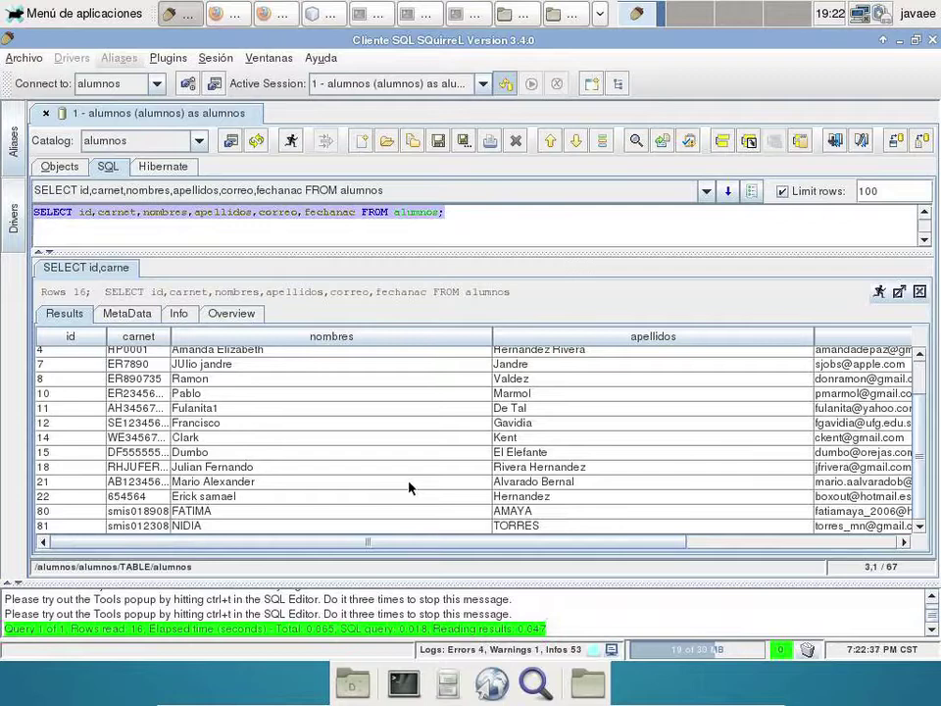
pyautogui.scroll(1, 409, 487)
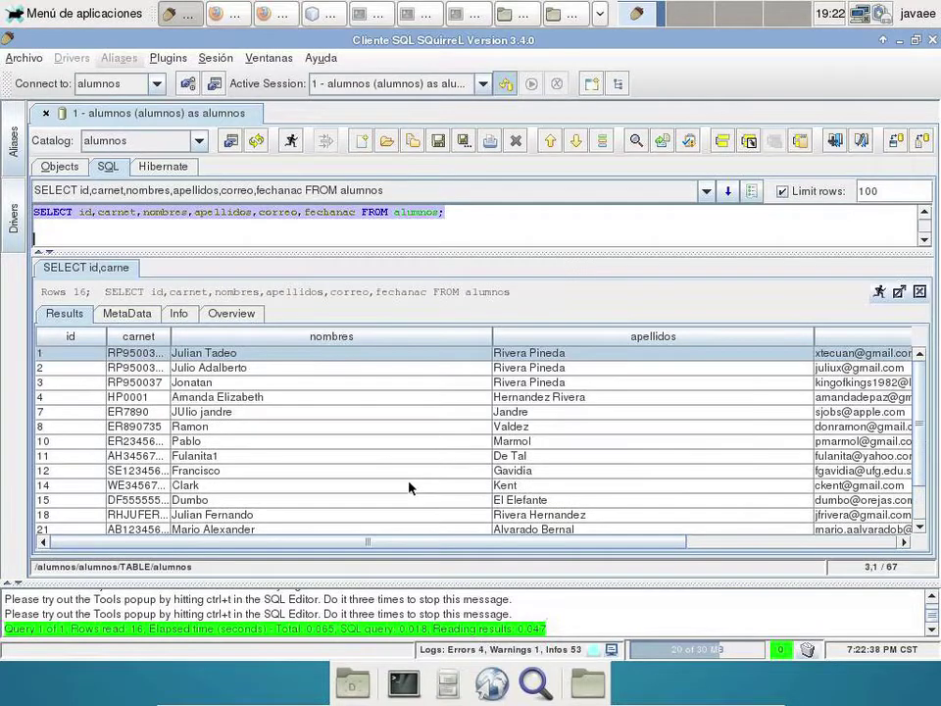
pyautogui.click(46, 113)
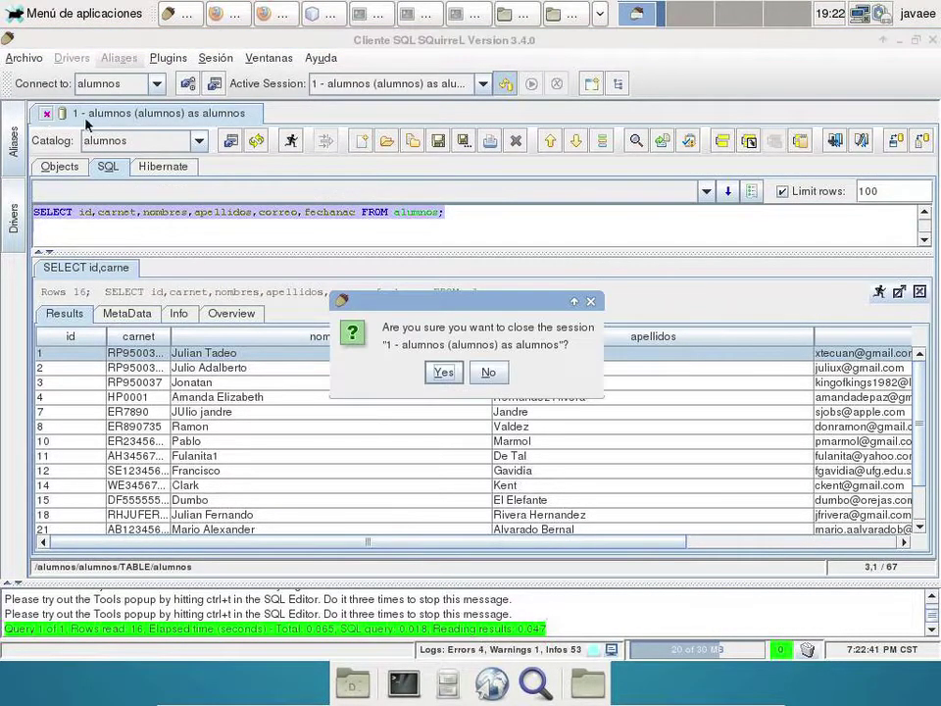
pyautogui.click(443, 371)
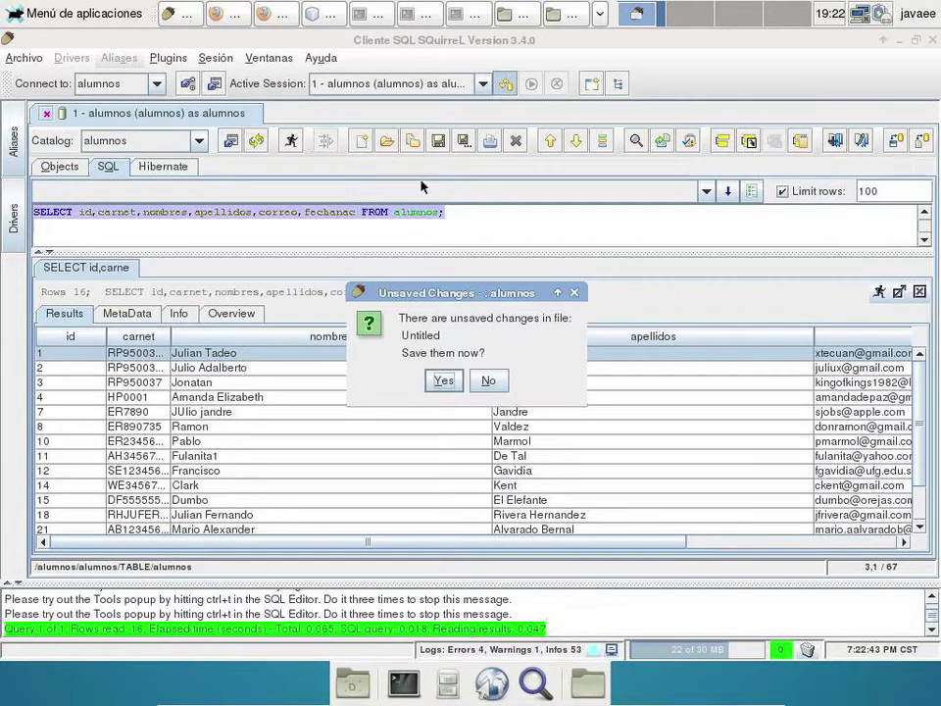
pyautogui.click(488, 380)
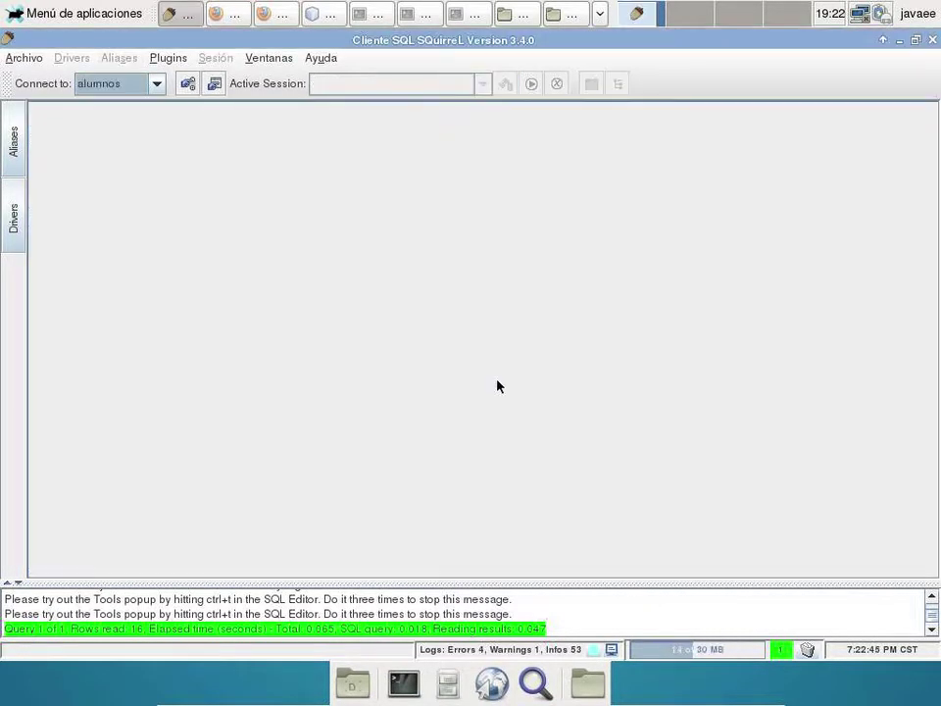
# - Start a new alias named mysql using the MySQL Driver
pyautogui.click(18, 137)
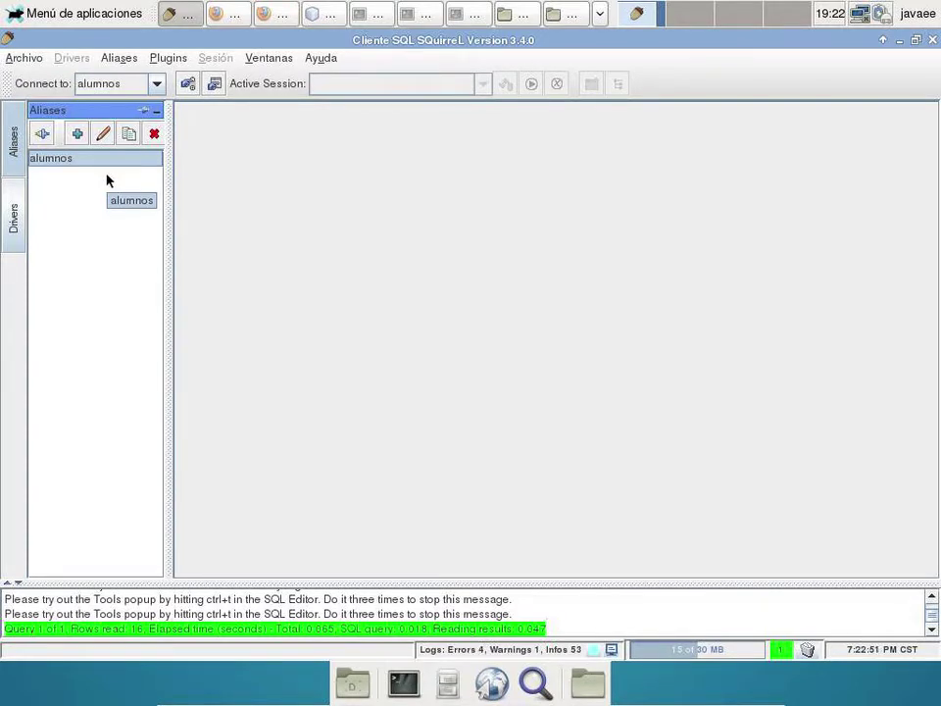
pyautogui.click(77, 135)
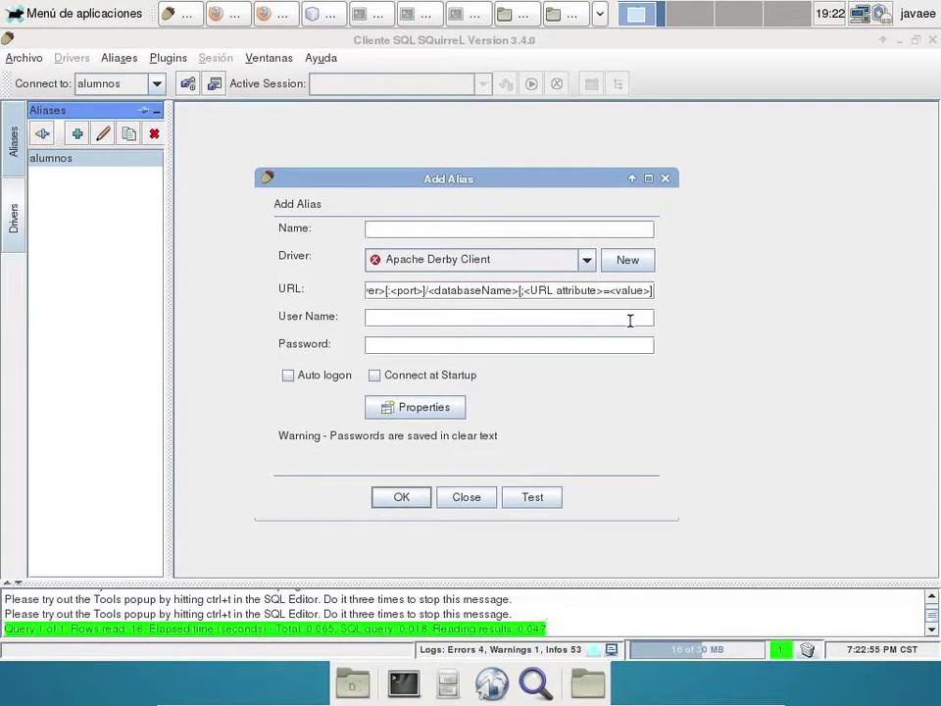
pyautogui.write('mysql')
pyautogui.click(566, 259)
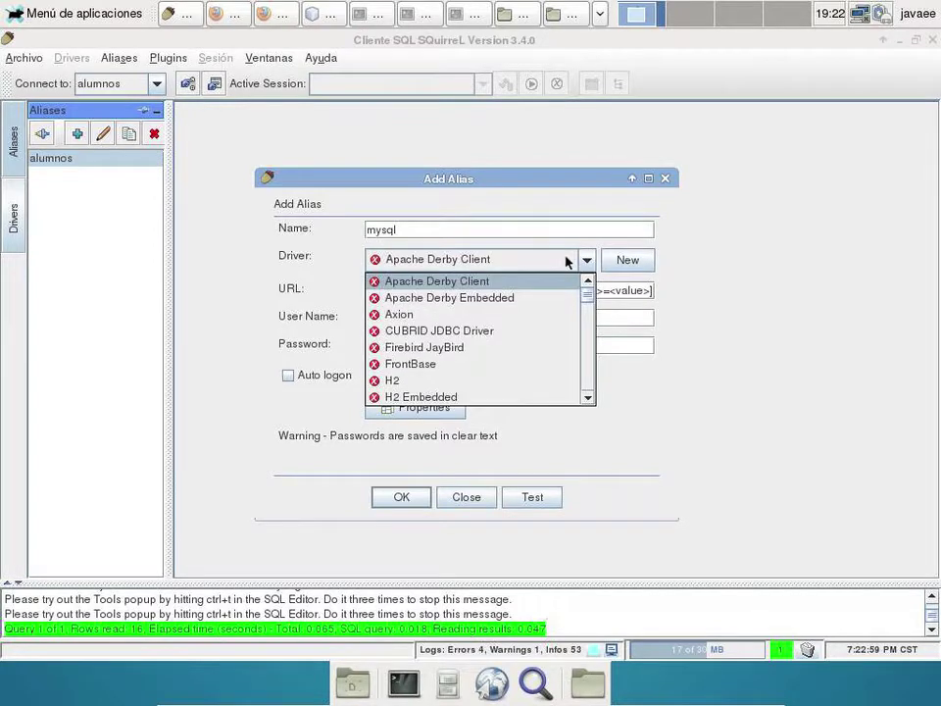
pyautogui.press('m')
pyautogui.press('y')
pyautogui.click(493, 395)
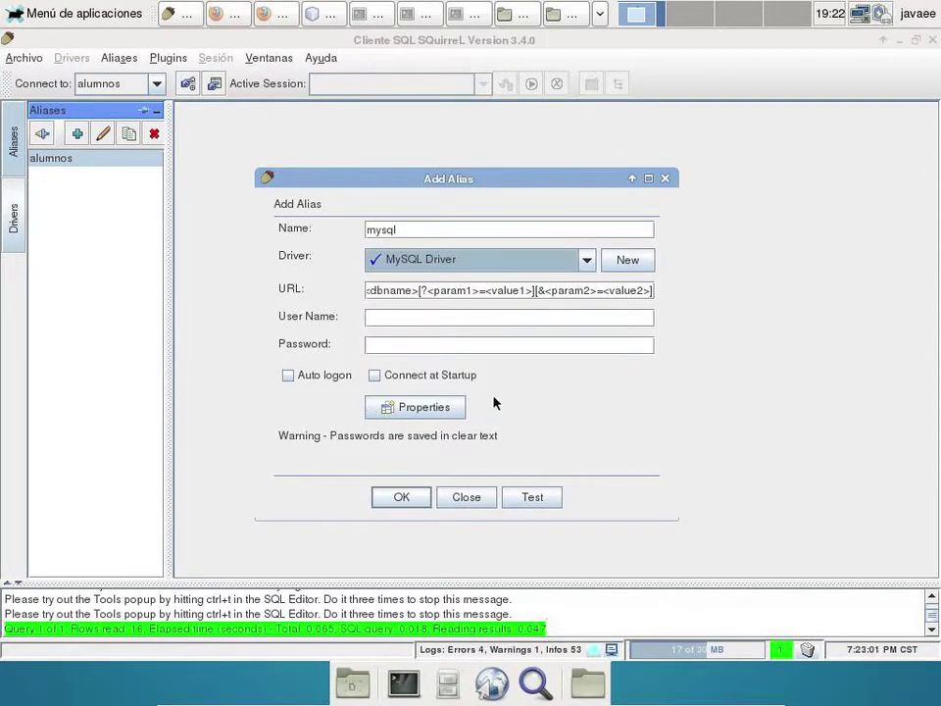
# - Edit the alias URL to jdbc:mysql://localhost:3306/mysql
pyautogui.moveTo(413, 290); pyautogui.dragTo(934, 338)
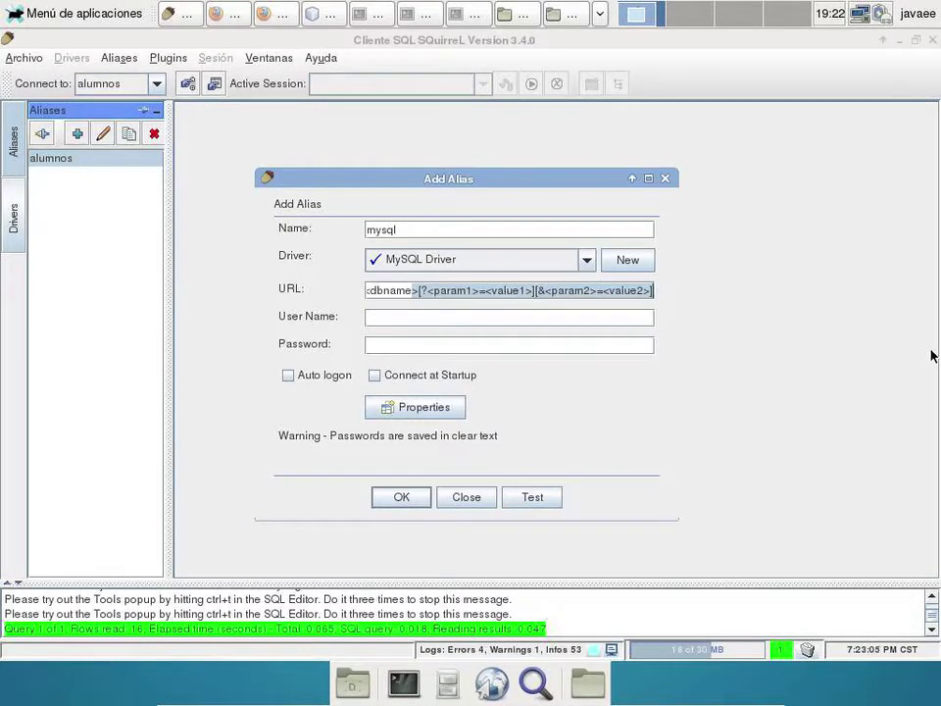
pyautogui.press('Home')
pyautogui.moveTo(413, 290); pyautogui.dragTo(562, 290)
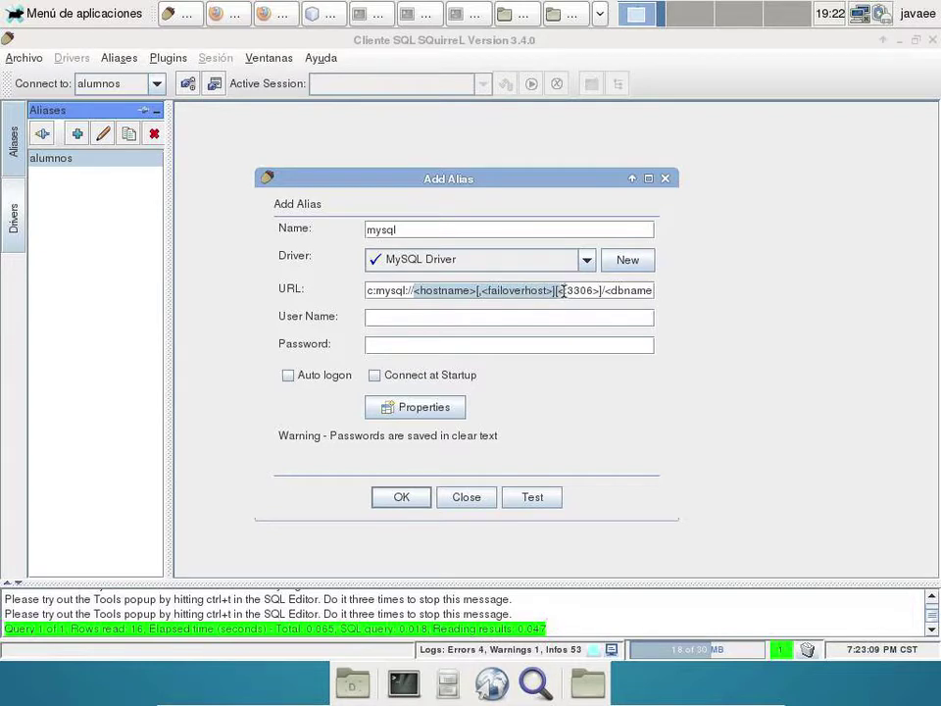
pyautogui.write('localhost')
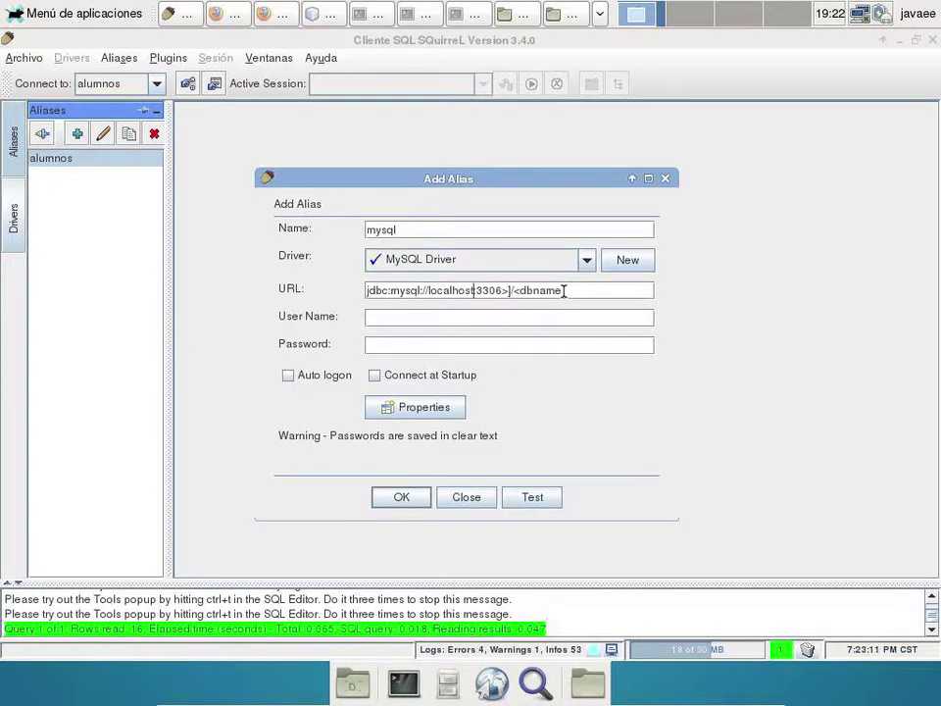
pyautogui.moveTo(513, 290); pyautogui.dragTo(754, 292)
pyautogui.write('mysql')
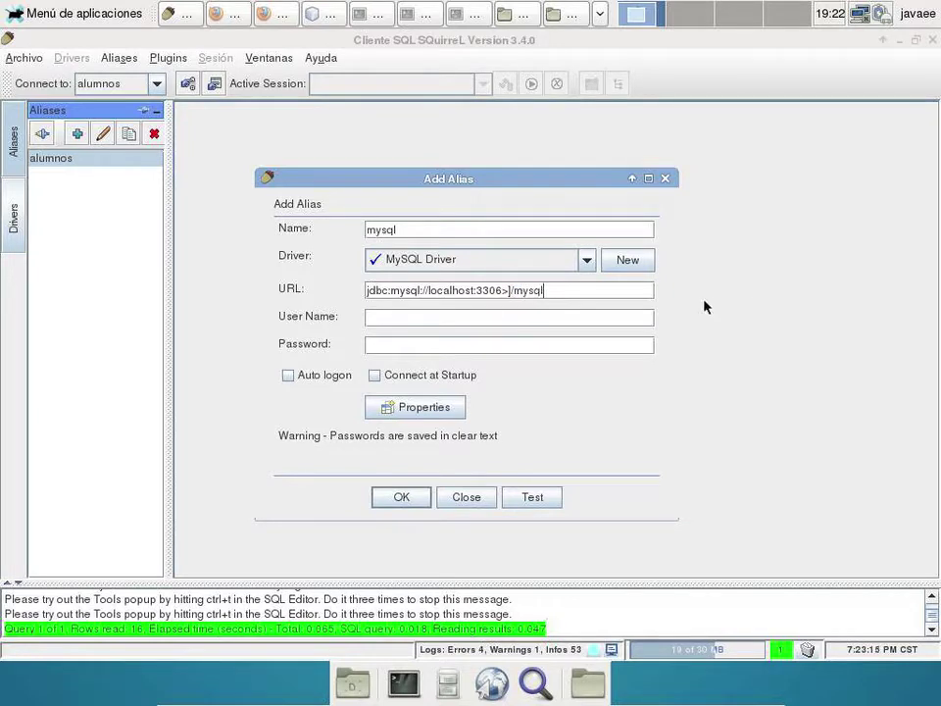
pyautogui.click(514, 290)
pyautogui.press('BackSpace')
pyautogui.press('BackSpace')
# - Enter user root and its password, test the connection successfully, and save the alias
pyautogui.click(561, 317)
pyautogui.write('root')
pyautogui.press('Tab')
pyautogui.write('•••••••')
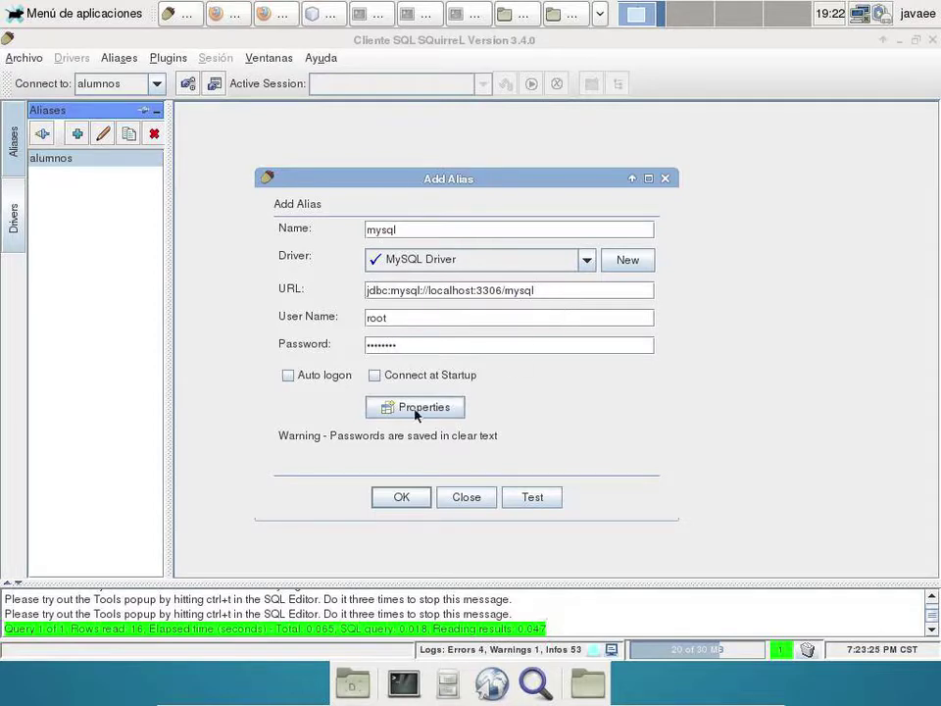
pyautogui.click(533, 497)
pyautogui.click(430, 447)
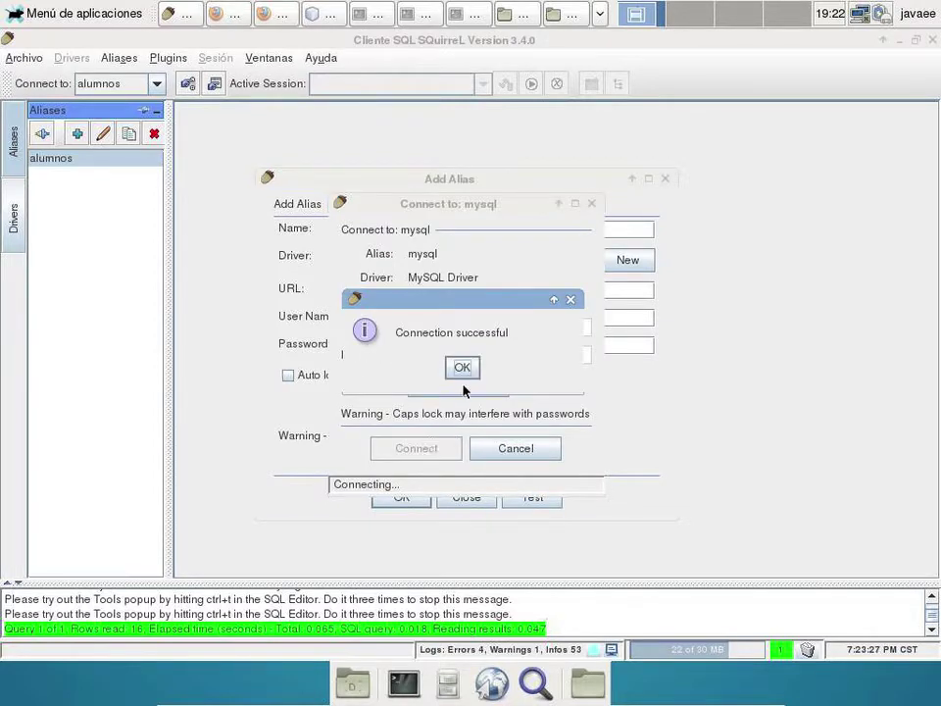
pyautogui.click(463, 367)
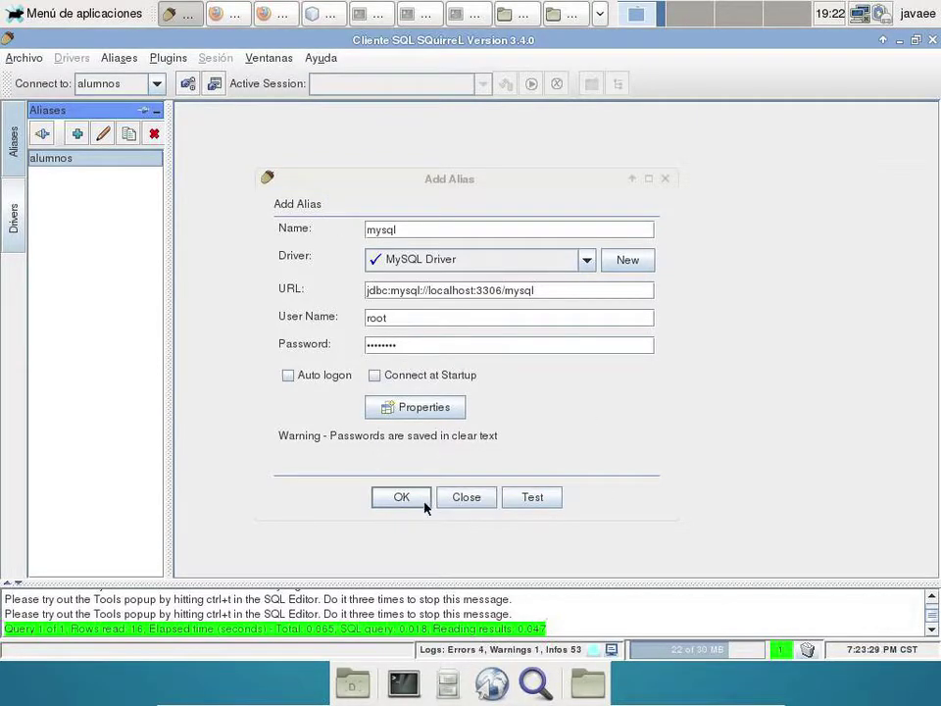
pyautogui.click(427, 500)
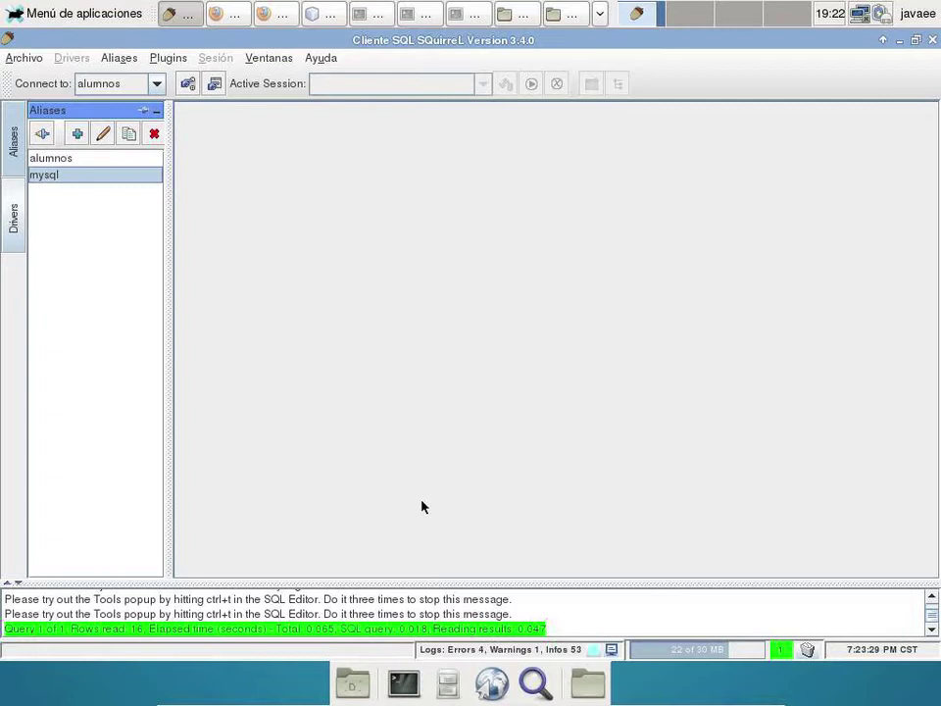
# - Connect with the mysql alias and rerun the alumnos query from history, which fails with error 1146
pyautogui.doubleClick(42, 175)
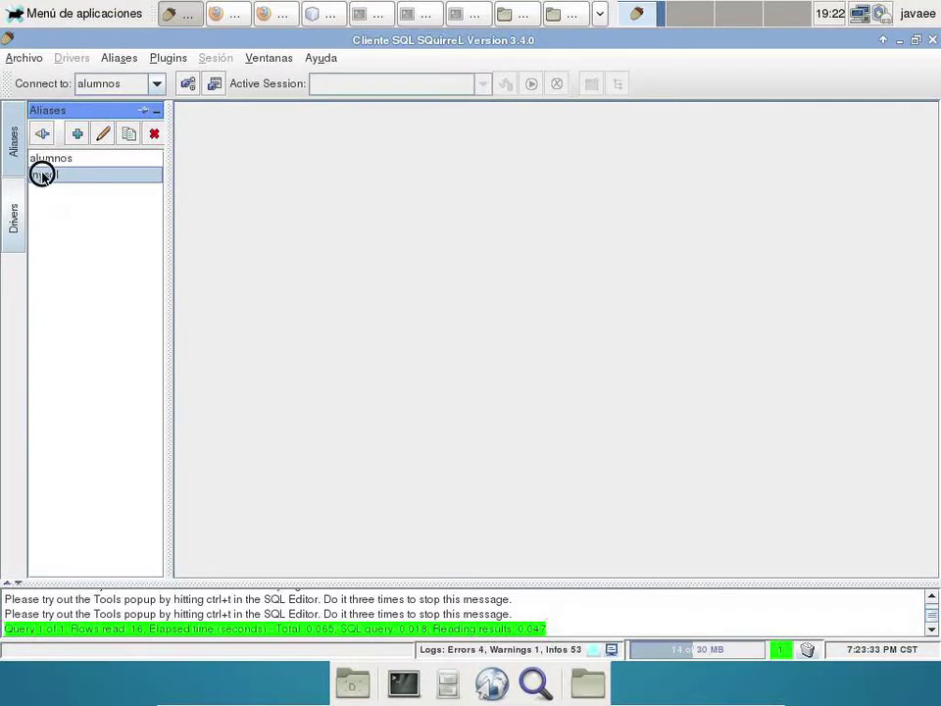
pyautogui.click(397, 444)
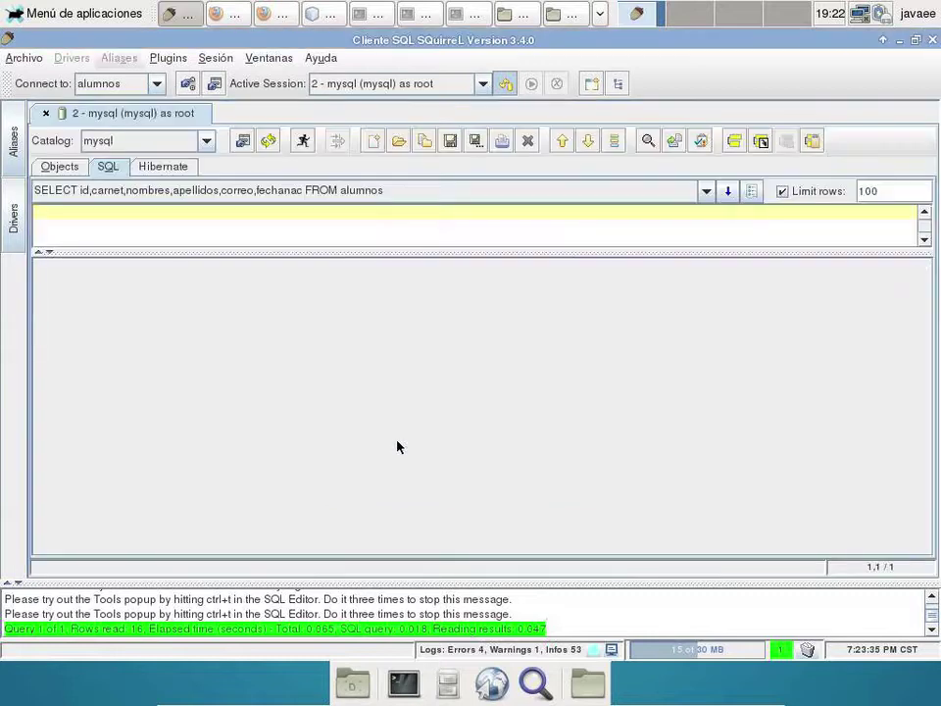
pyautogui.click(248, 190)
pyautogui.click(244, 211)
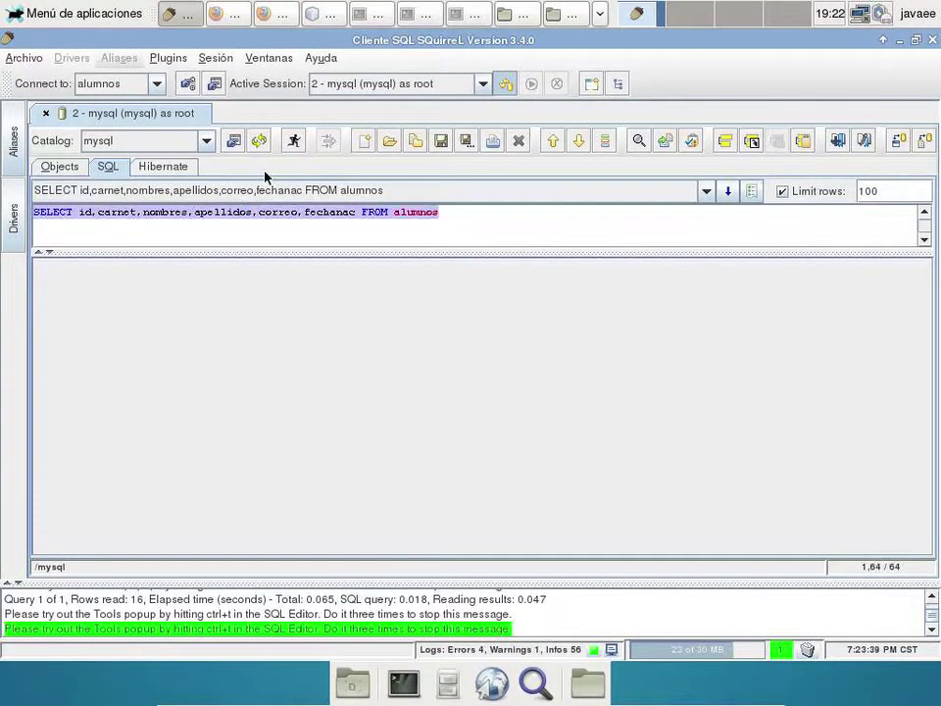
pyautogui.click(291, 143)
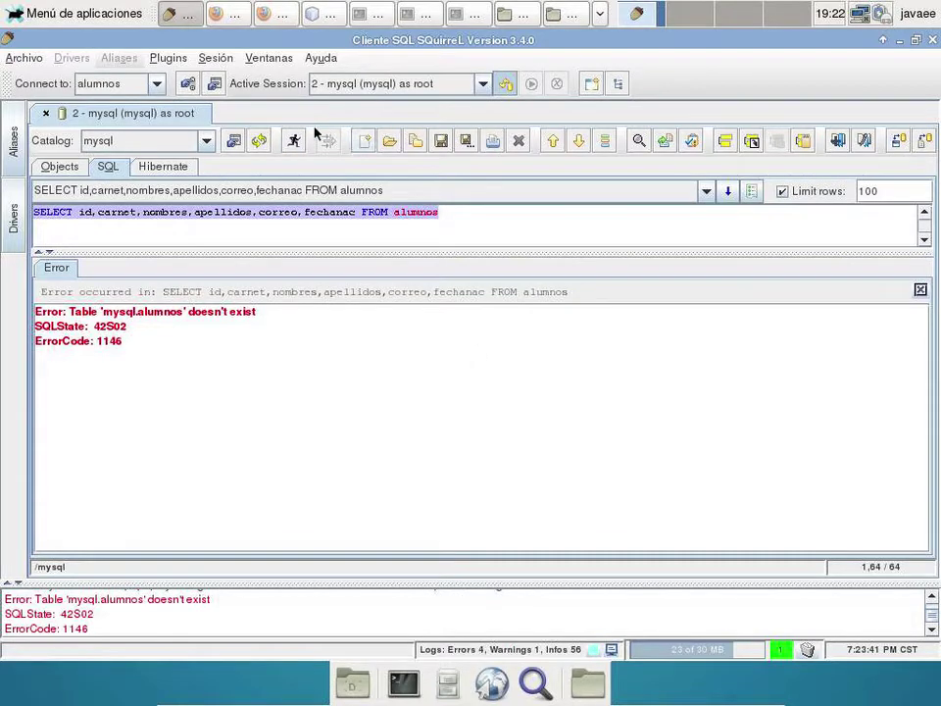
# - Close the mysql session without saving, then select the alumnos alias in the Aliases list
pyautogui.click(45, 113)
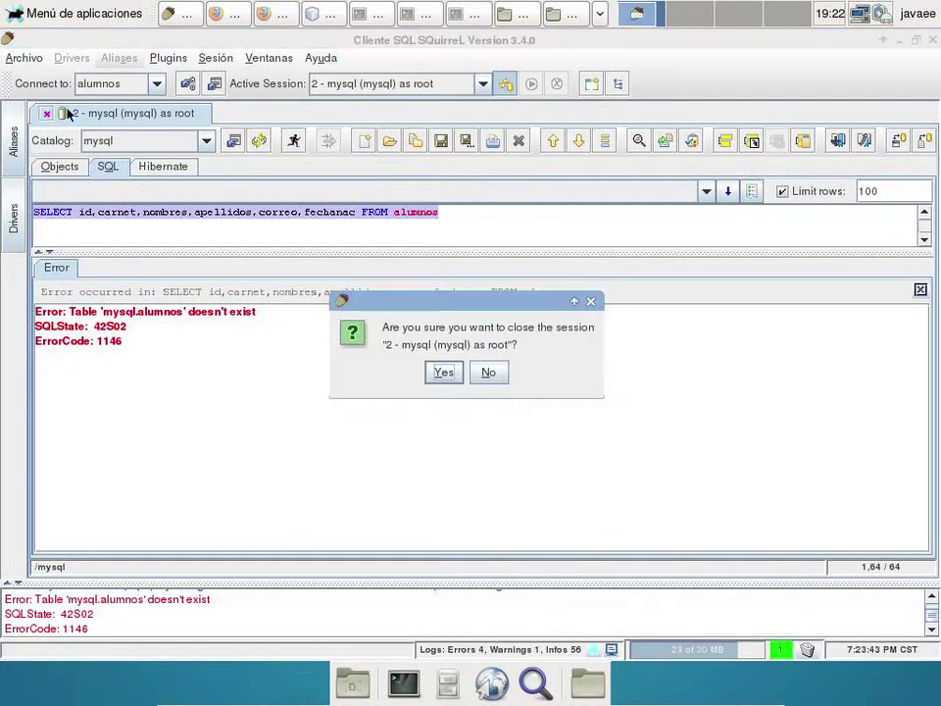
pyautogui.click(447, 373)
pyautogui.click(480, 381)
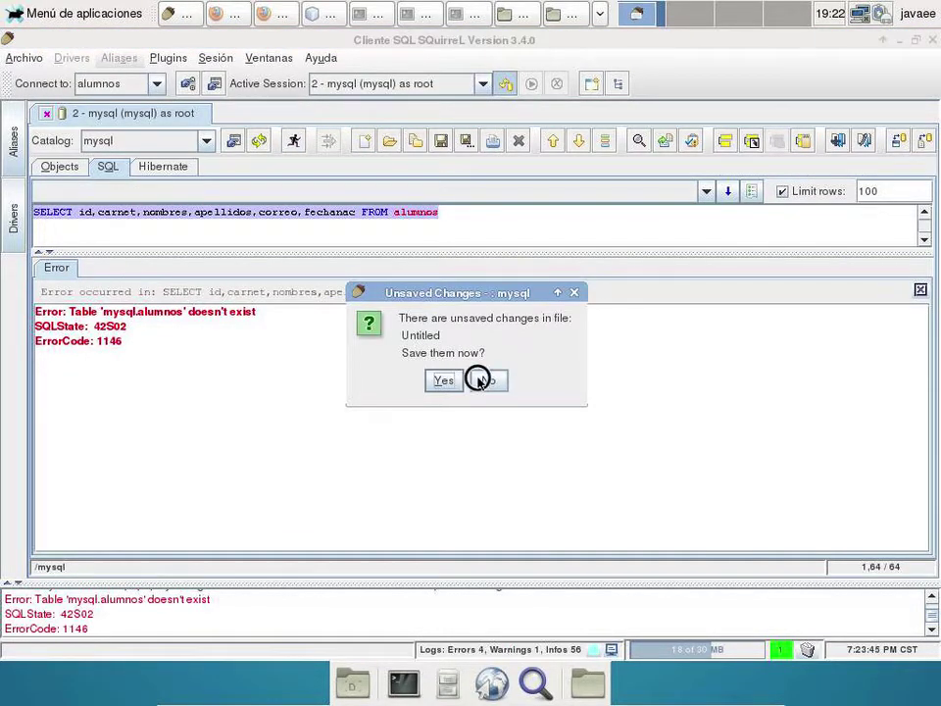
pyautogui.click(13, 142)
pyautogui.click(69, 156)
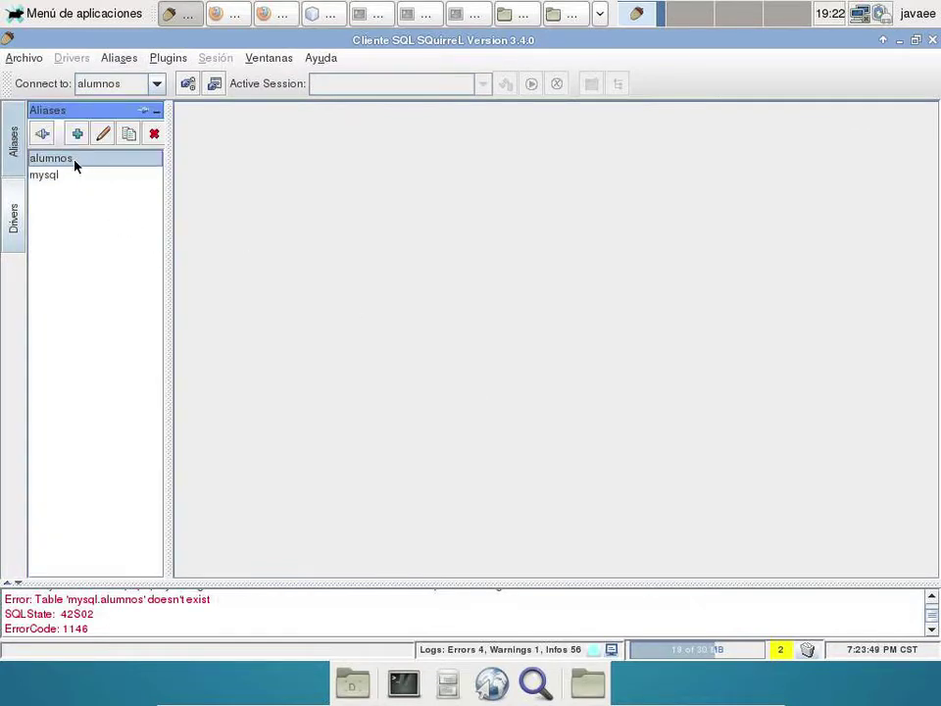
# - Connect to the alumnos alias in a new session and make the SQL editor taller
pyautogui.doubleClick(73, 161)
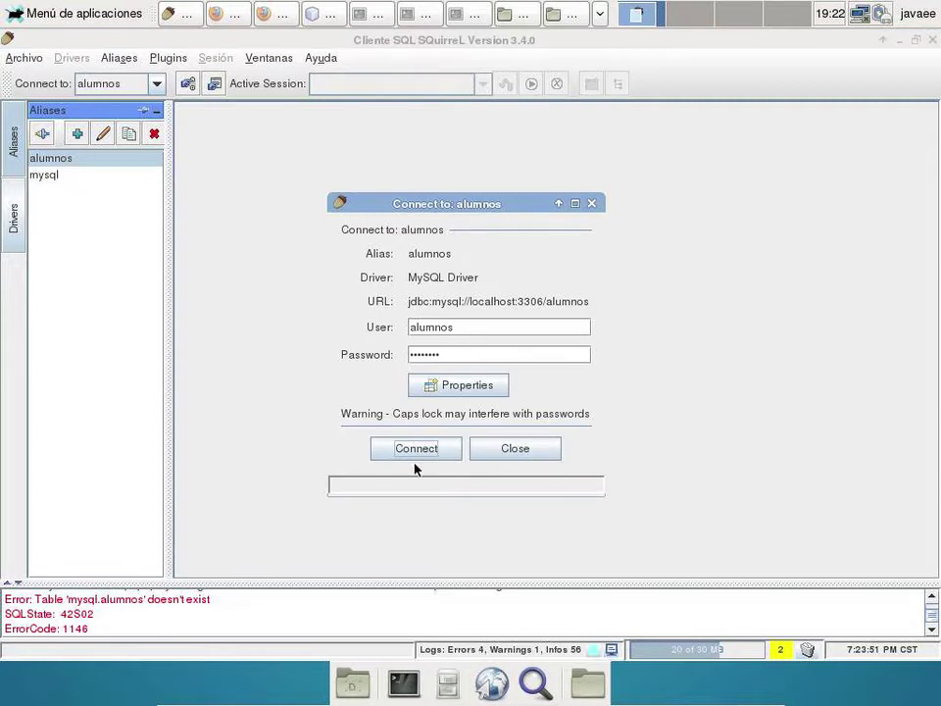
pyautogui.click(429, 449)
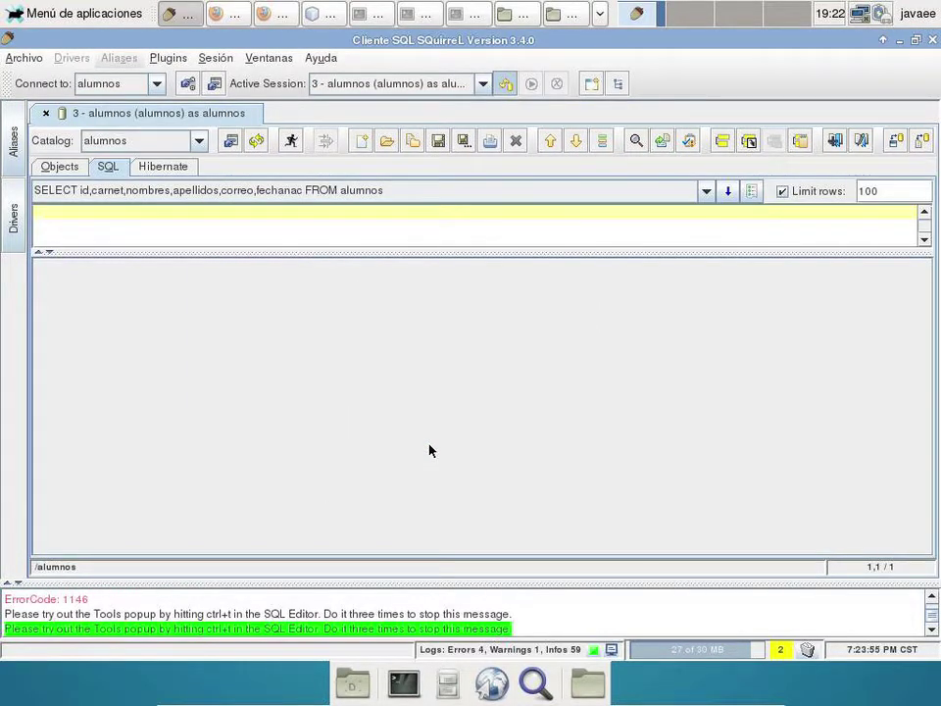
pyautogui.moveTo(342, 251); pyautogui.dragTo(360, 353)
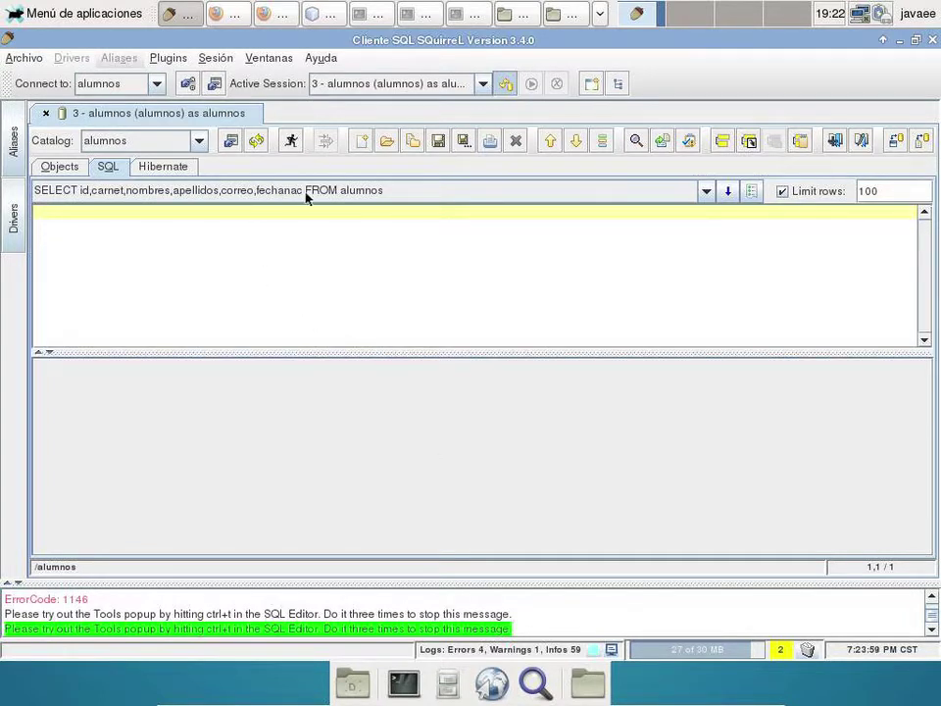
# - Load the earlier SELECT from alumnos back into the editor from SQL history and select it
pyautogui.click(249, 191)
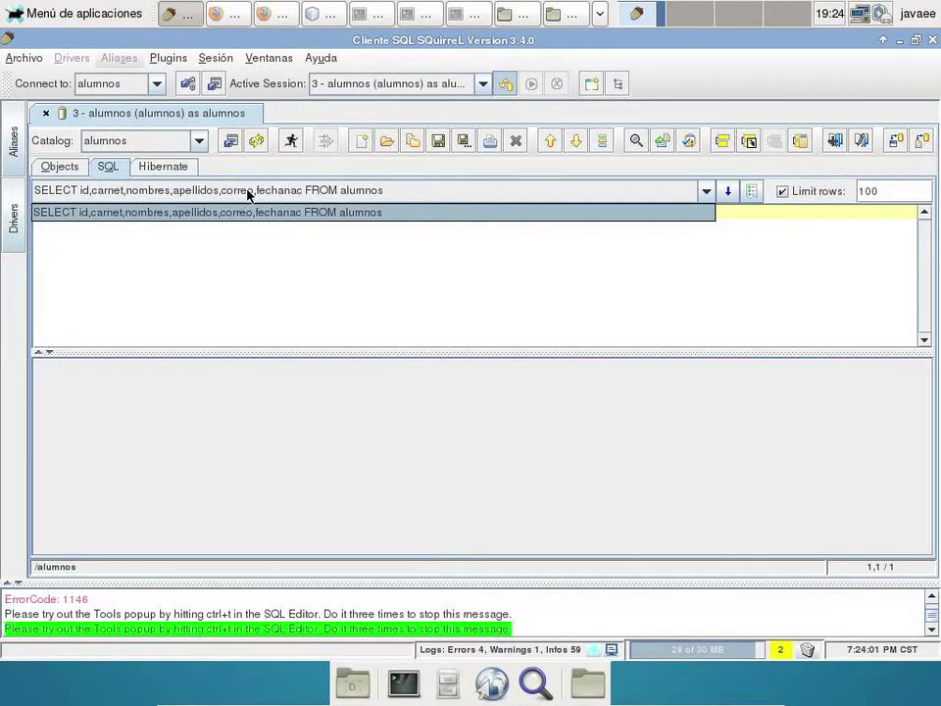
pyautogui.click(248, 192)
pyautogui.click(247, 191)
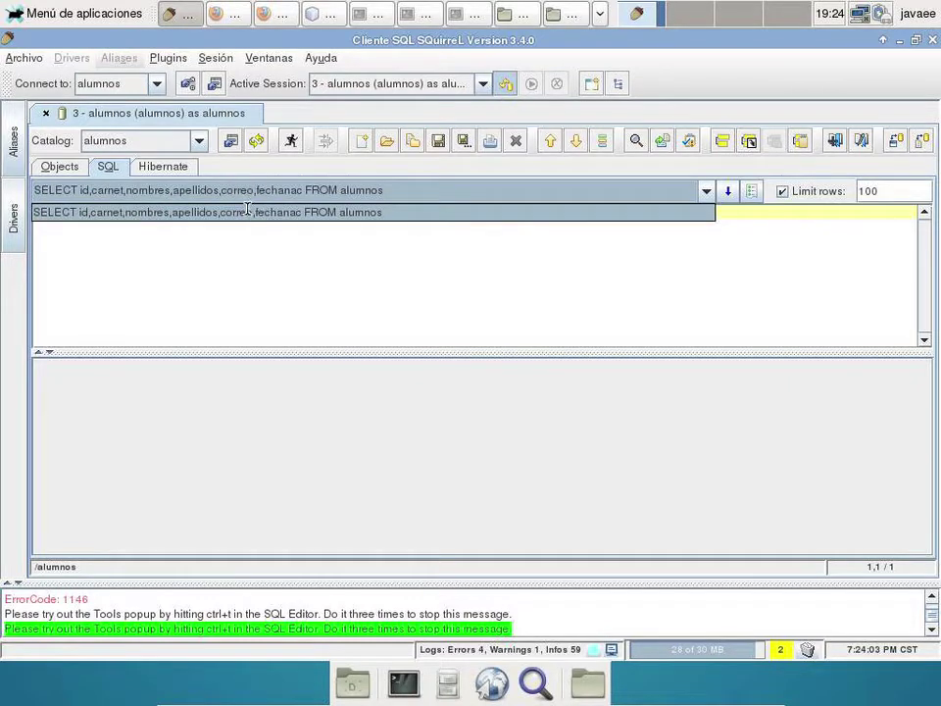
pyautogui.click(248, 210)
pyautogui.moveTo(467, 210); pyautogui.dragTo(3, 202)
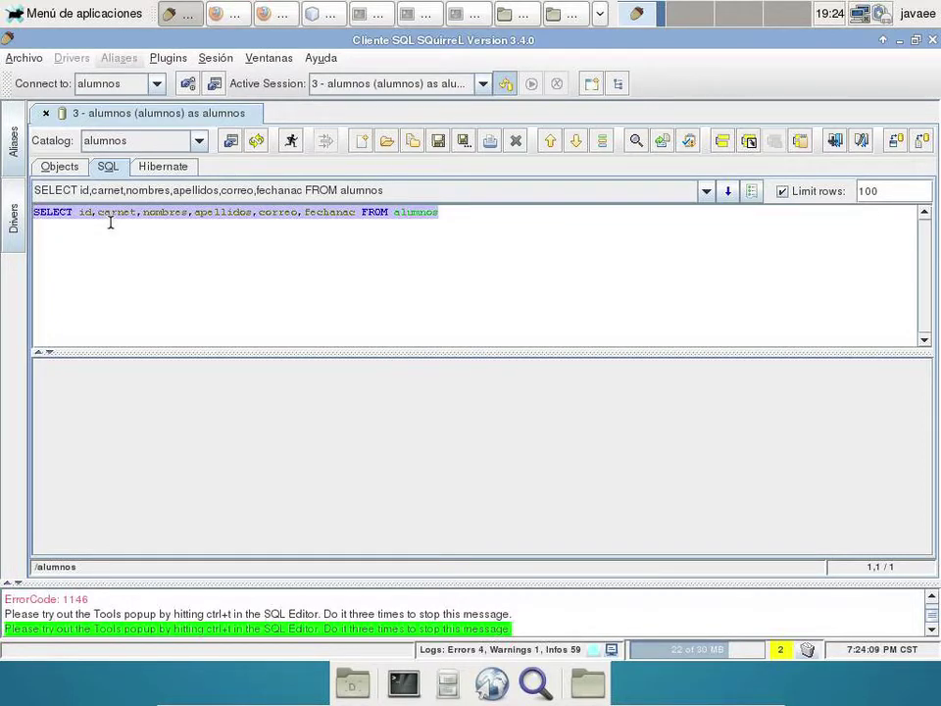
# - Remove the quotes from the SELECT id,carnet,nombres,... FROM alumnos query and run it, listing 16 rows
pyautogui.rightClick(119, 193)
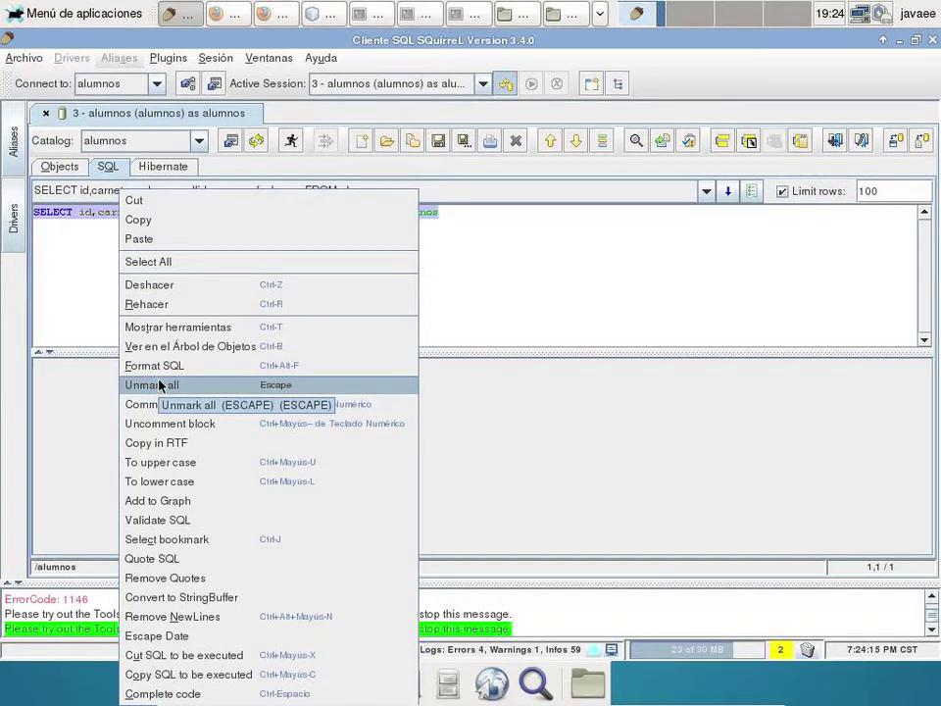
pyautogui.click(182, 559)
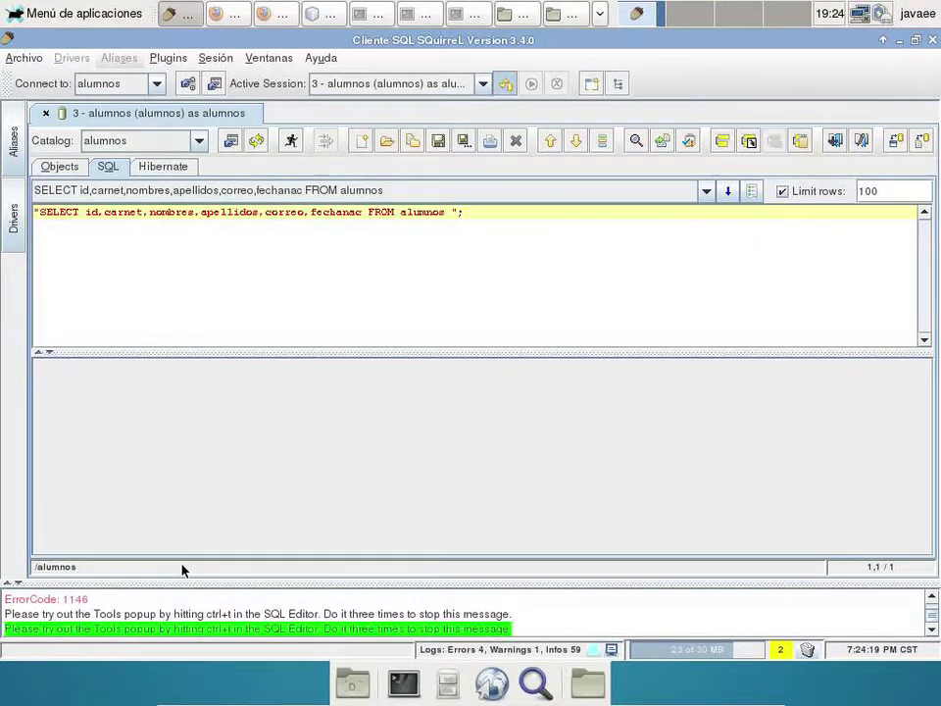
pyautogui.moveTo(500, 214); pyautogui.dragTo(3, 213)
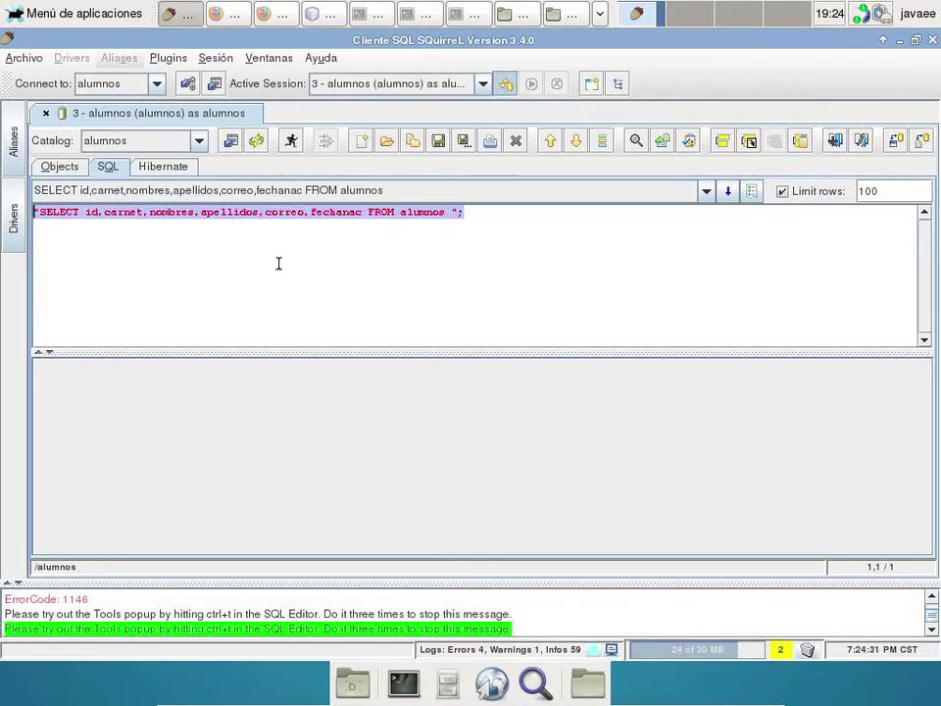
pyautogui.rightClick(424, 210)
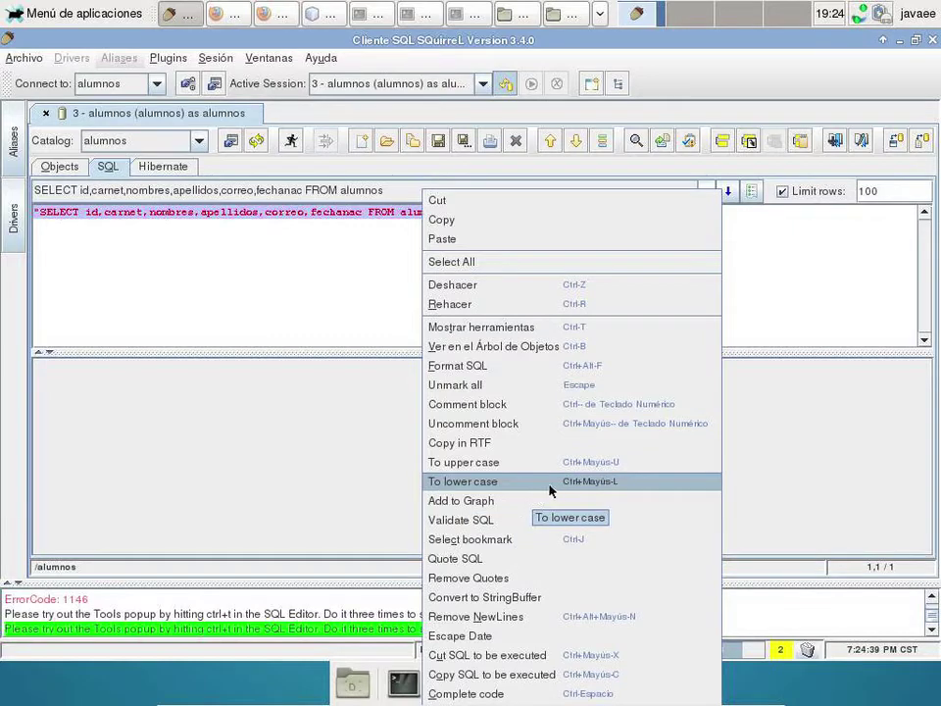
pyautogui.click(548, 578)
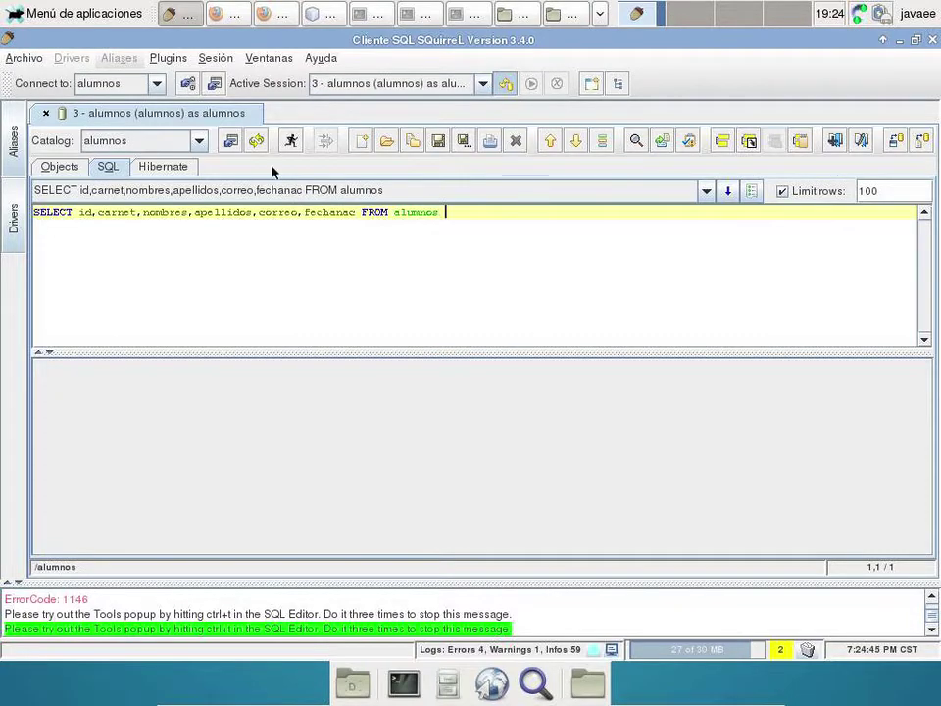
pyautogui.click(291, 141)
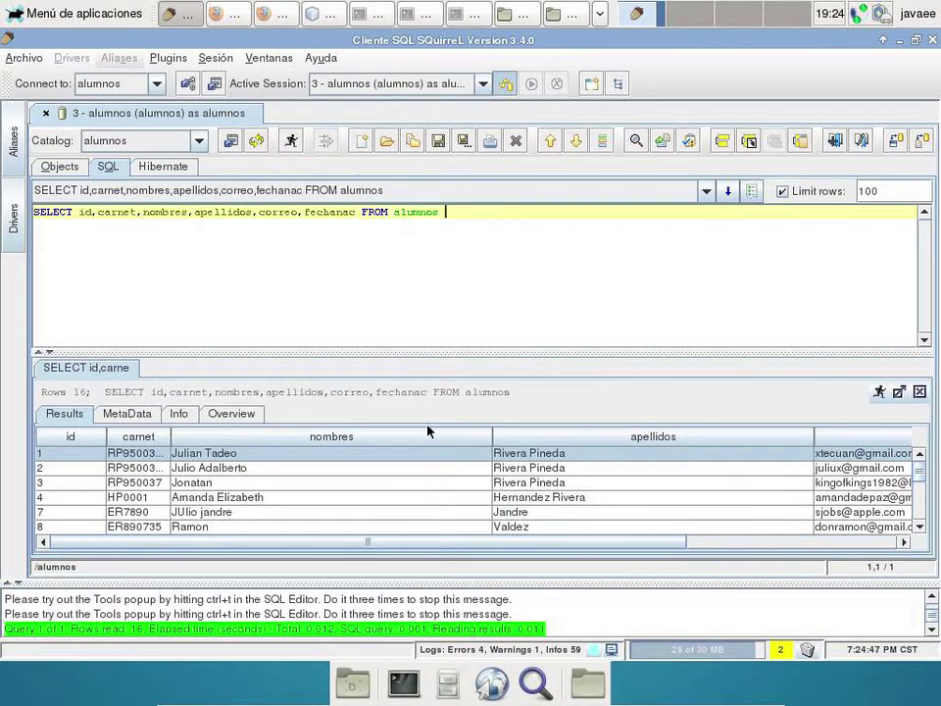
# - Add WHERE nombres LIKE '%TADEO%' to the query and run it, returning one row
pyautogui.write('where nombres like')
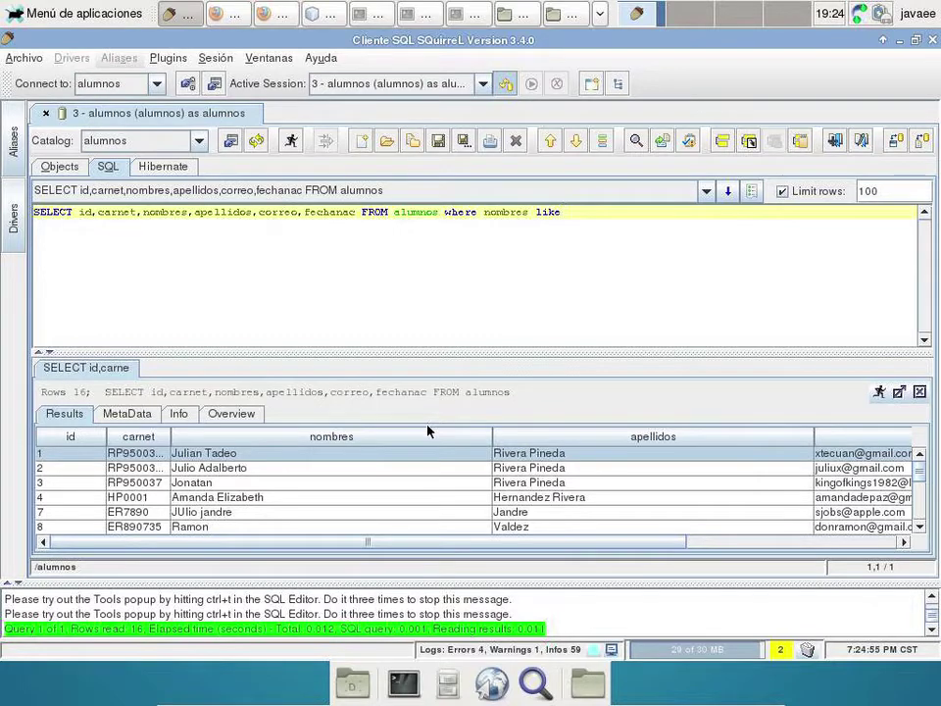
pyautogui.write(" '%T")
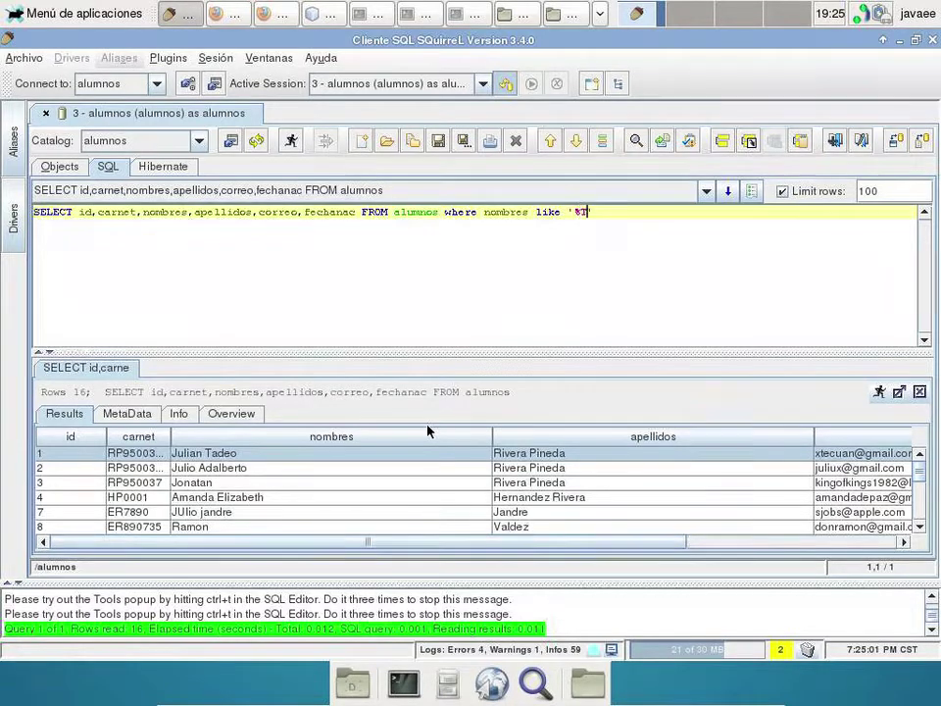
pyautogui.write('ADEP')
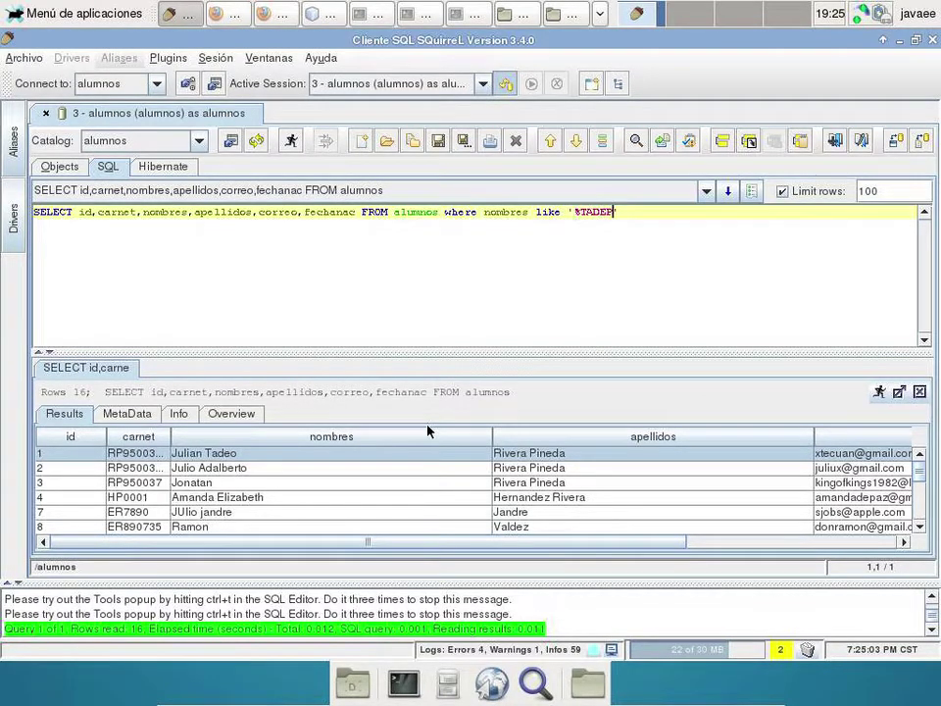
pyautogui.press('BackSpace')
pyautogui.write('O%')
pyautogui.click(291, 140)
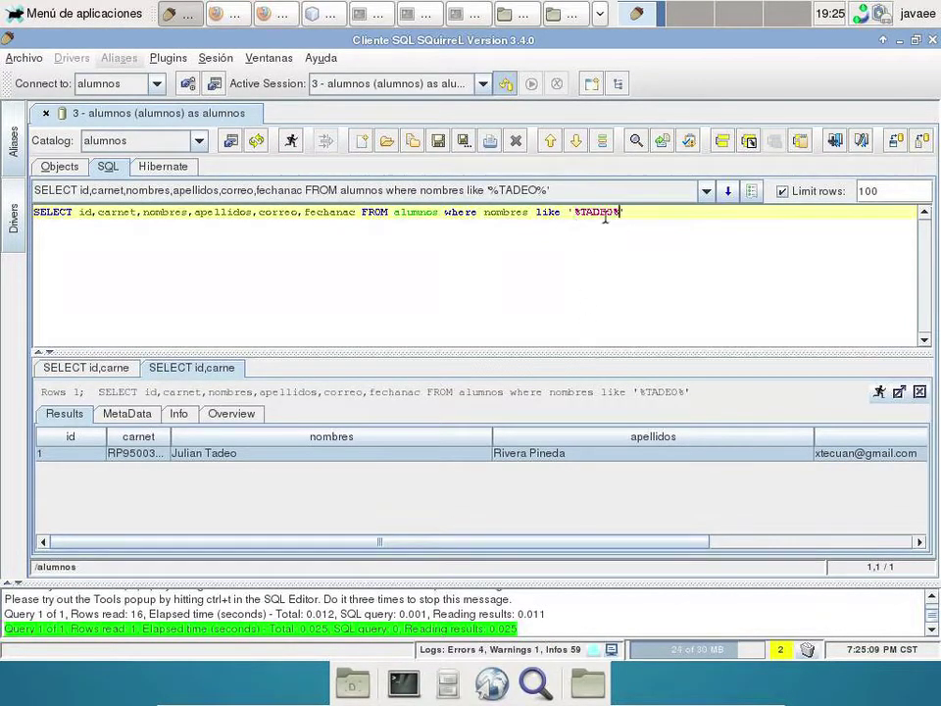
# - Convert the filtered SQL line into a quoted string with Quote SQL
pyautogui.moveTo(657, 209); pyautogui.dragTo(92, 206)
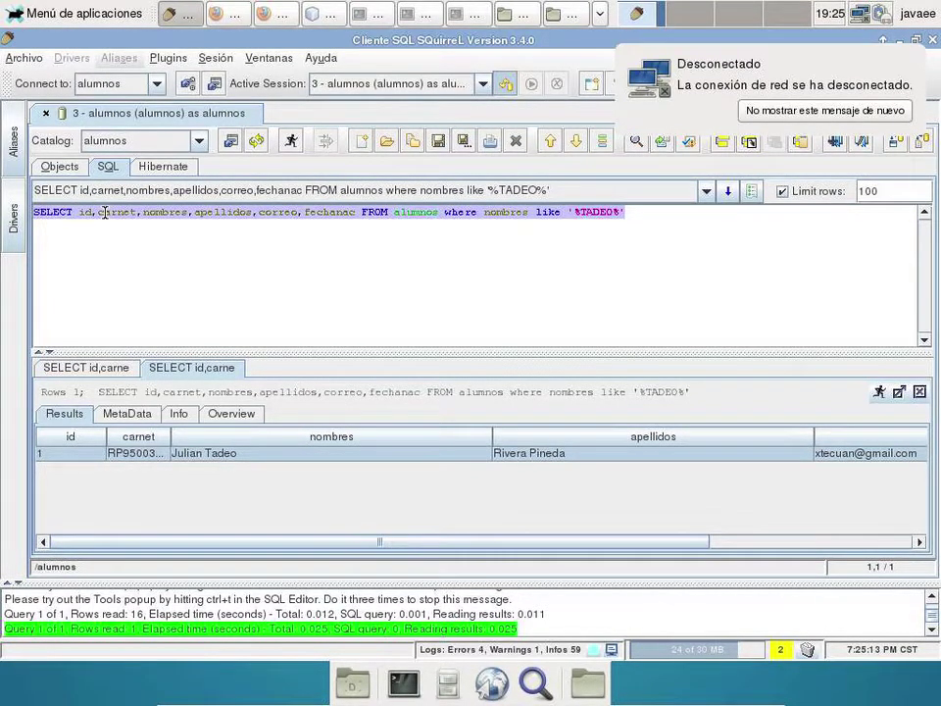
pyautogui.rightClick(102, 212)
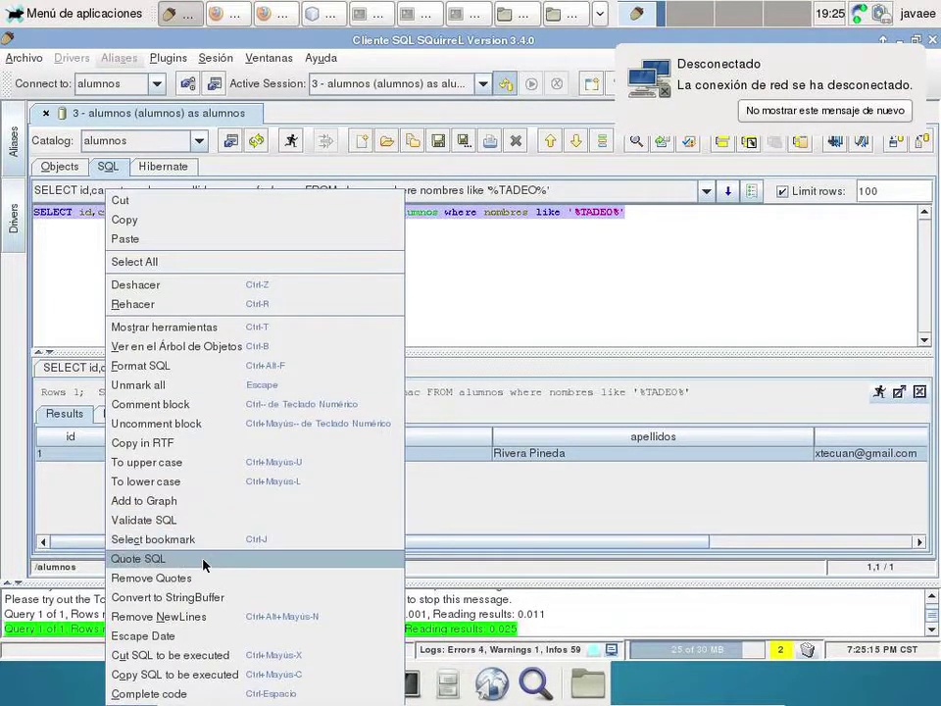
pyautogui.click(204, 565)
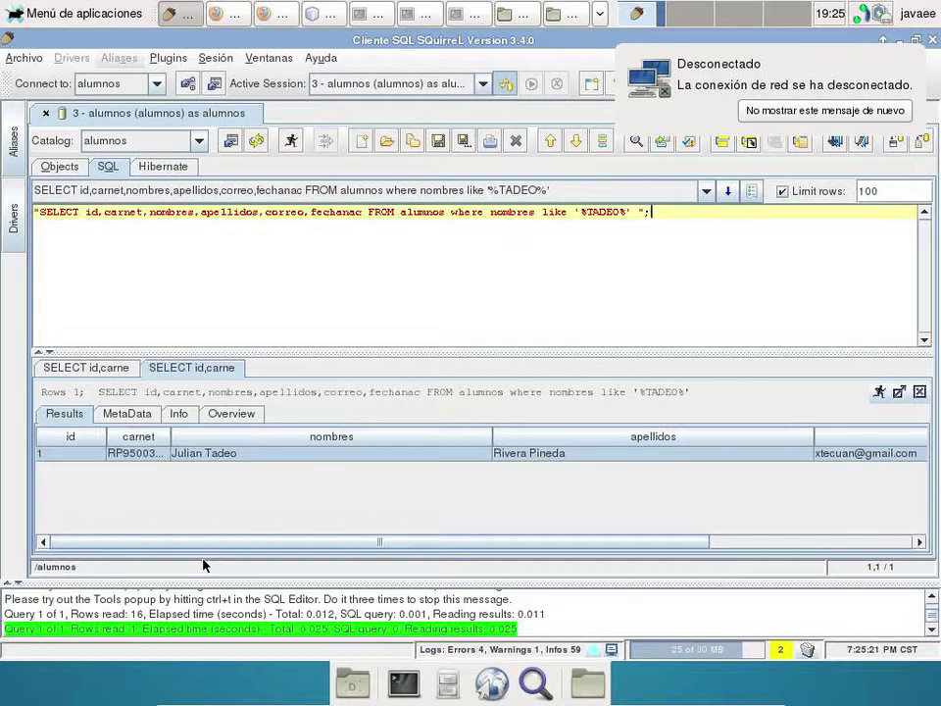
# - Add the alumnos table from the alumnos database to a new table graph
pyautogui.click(60, 165)
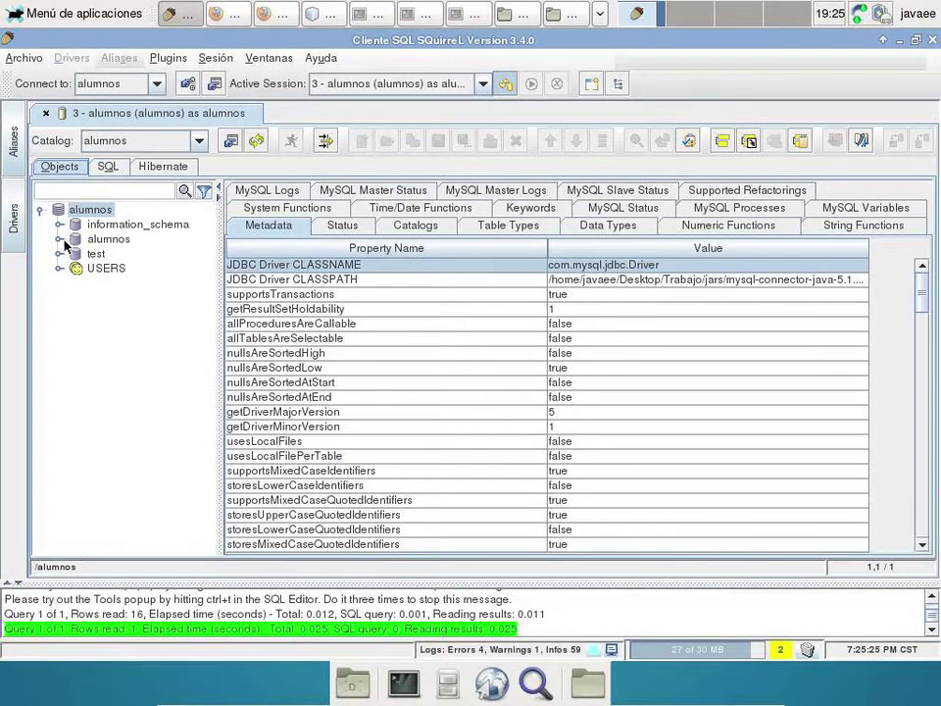
pyautogui.click(60, 239)
pyautogui.click(78, 269)
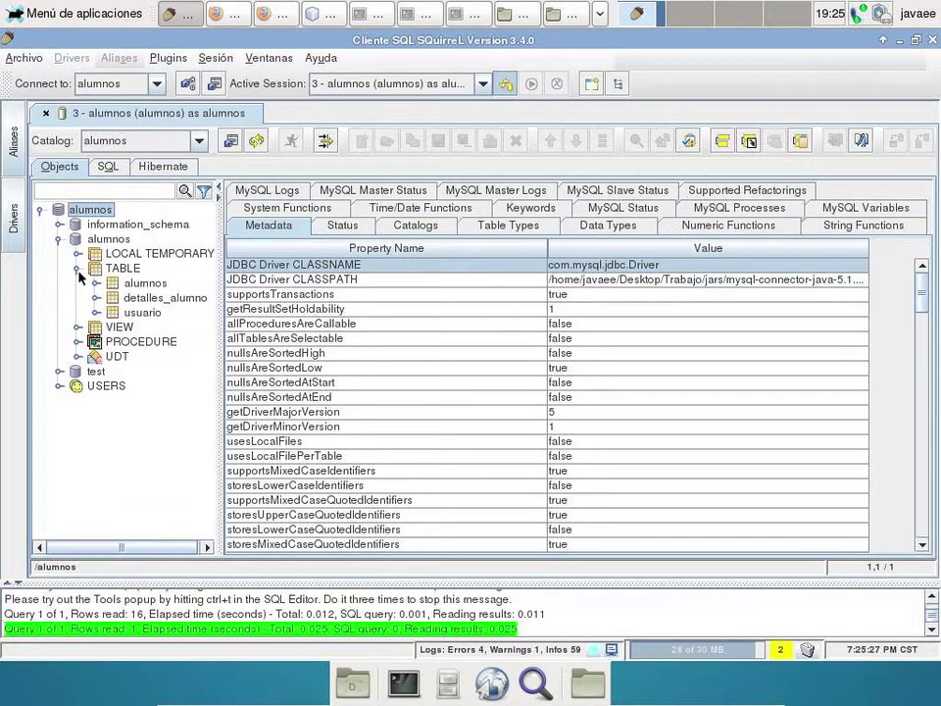
pyautogui.click(126, 283)
pyautogui.rightClick(127, 284)
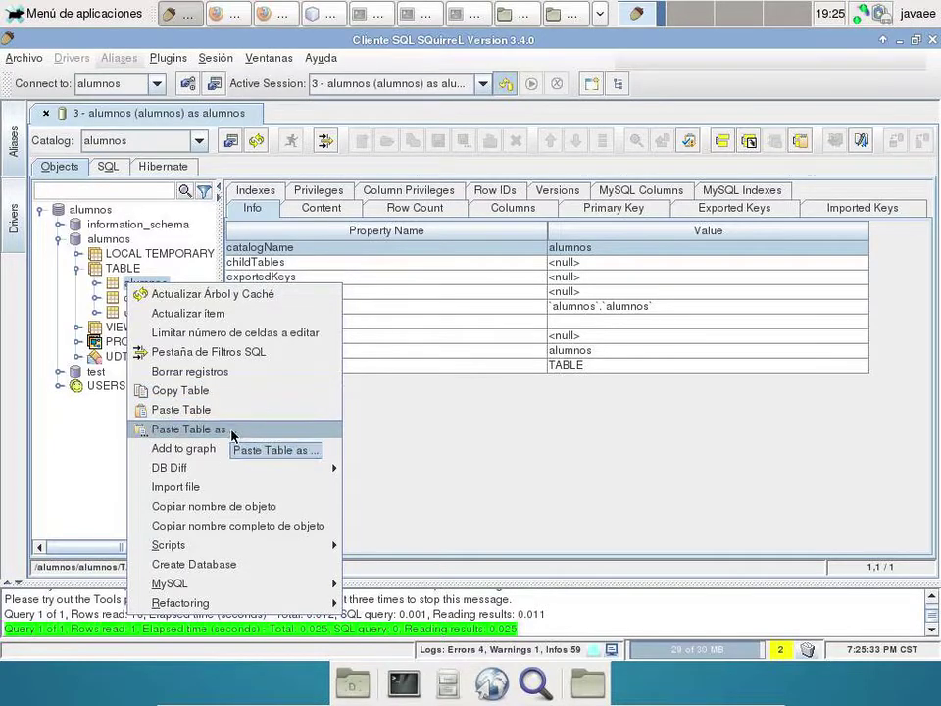
pyautogui.click(232, 448)
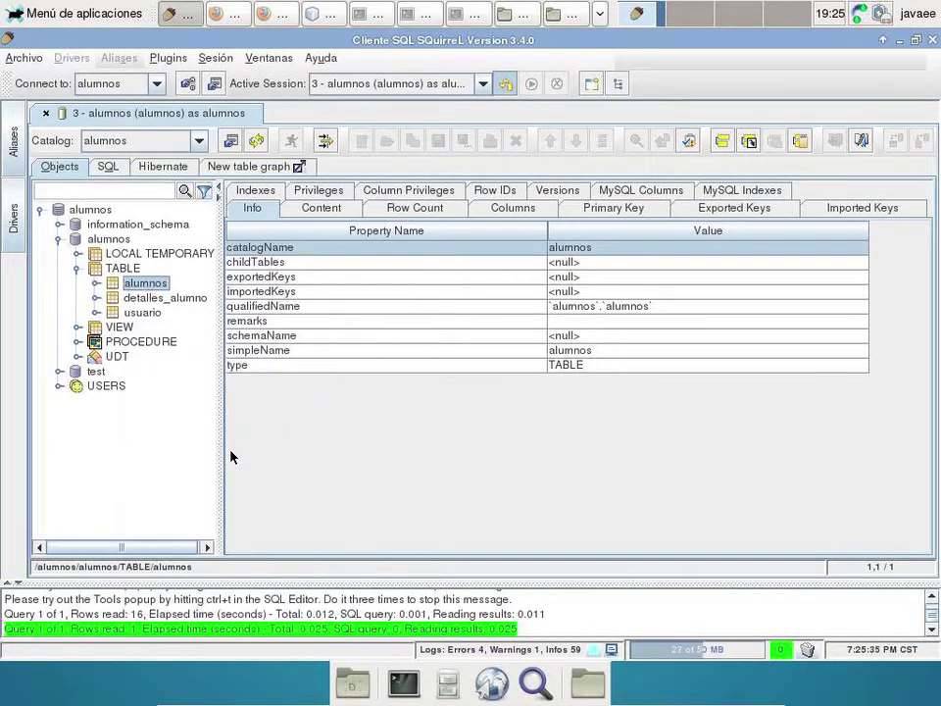
# - Add detalles_alumno to the same table graph and rearrange the table boxes
pyautogui.rightClick(155, 298)
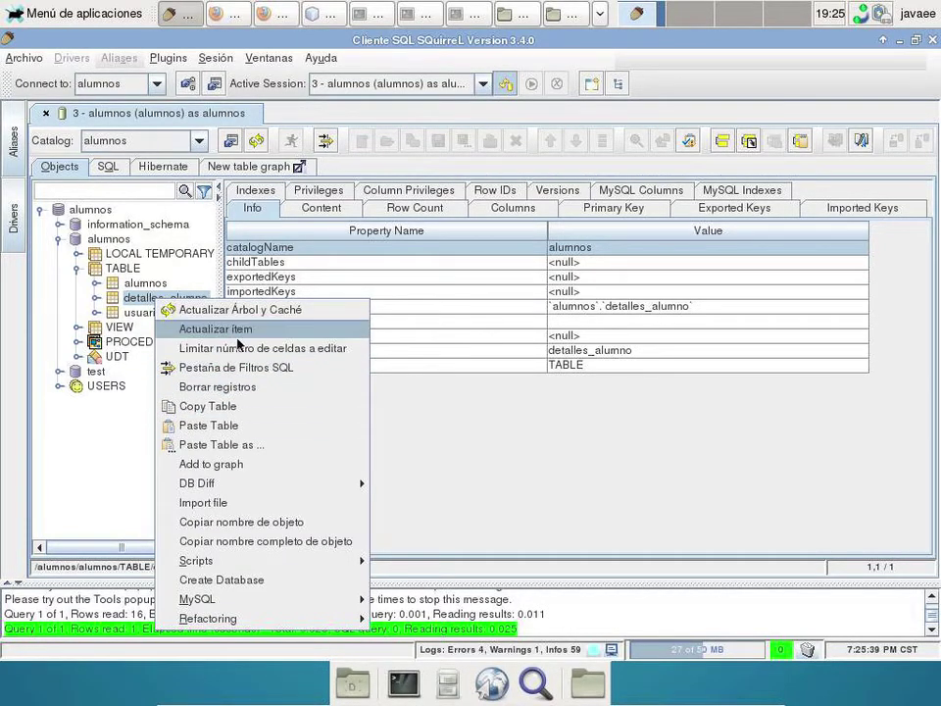
pyautogui.click(276, 462)
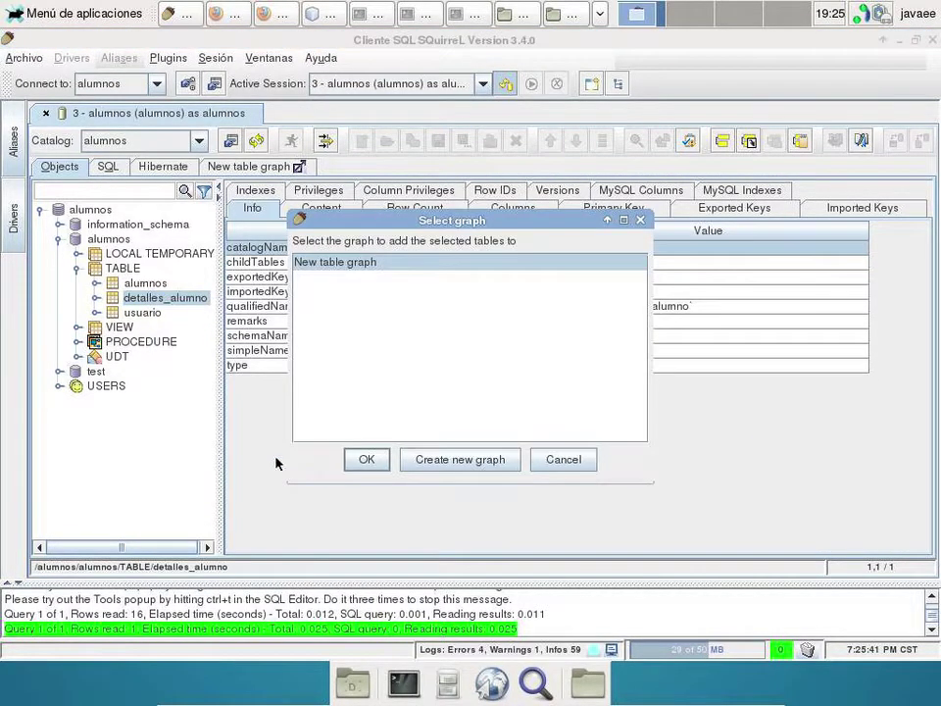
pyautogui.click(296, 261)
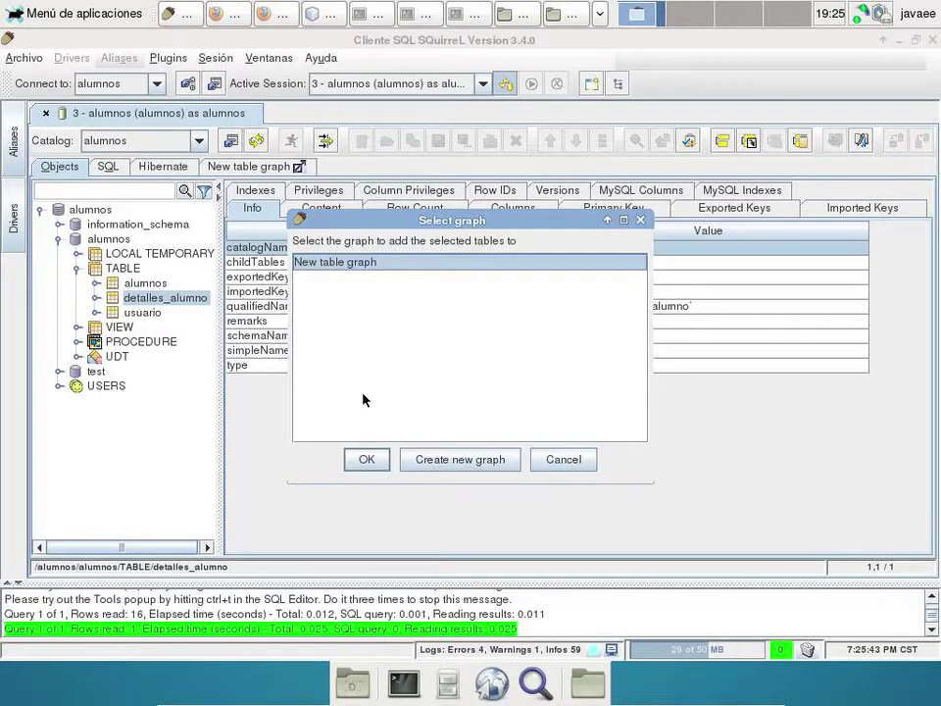
pyautogui.click(366, 458)
pyautogui.click(250, 168)
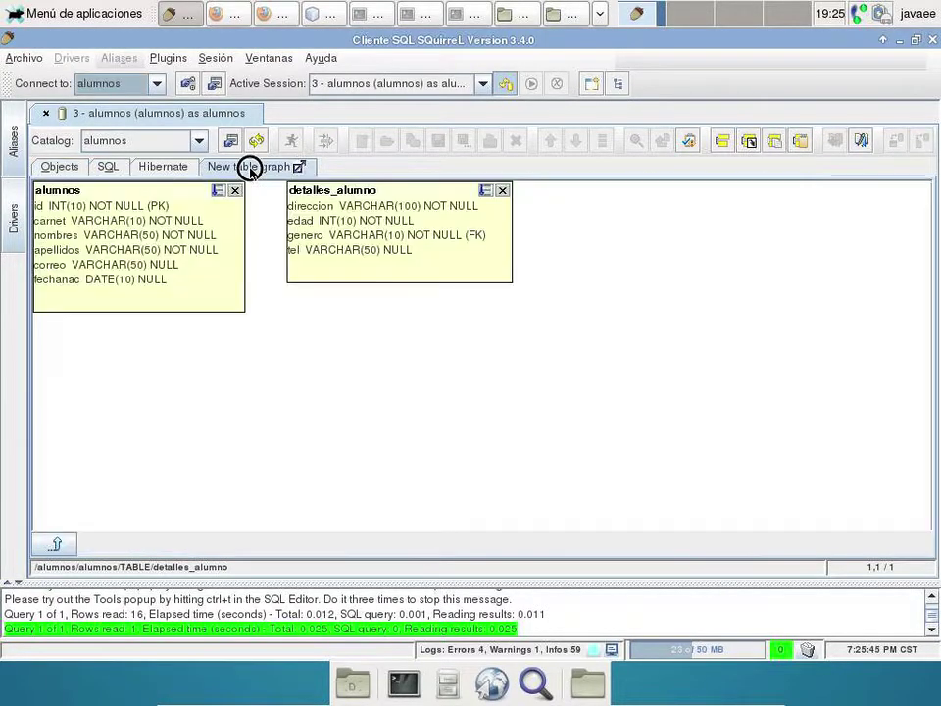
pyautogui.moveTo(329, 236); pyautogui.dragTo(450, 317)
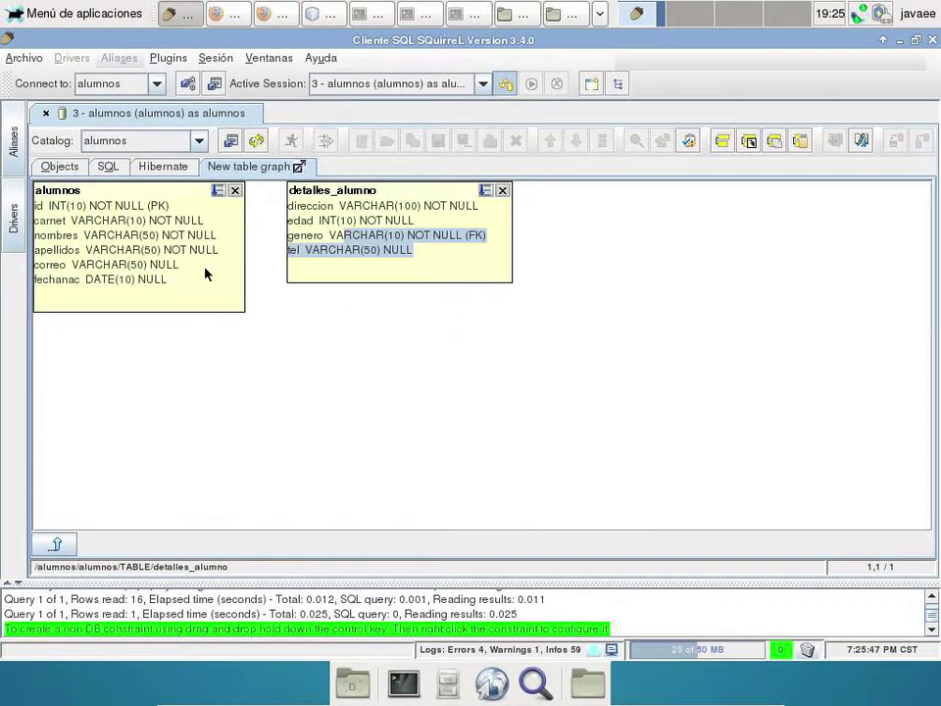
pyautogui.moveTo(149, 205); pyautogui.dragTo(202, 296)
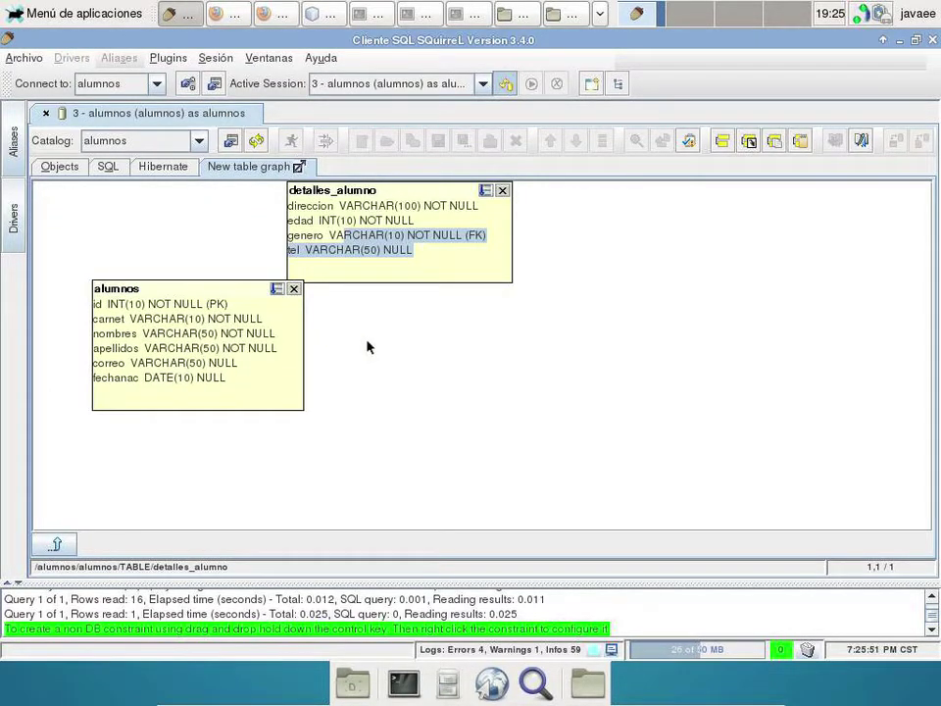
# - Close the alumnos session without saving the graph changes
pyautogui.click(46, 112)
pyautogui.click(488, 371)
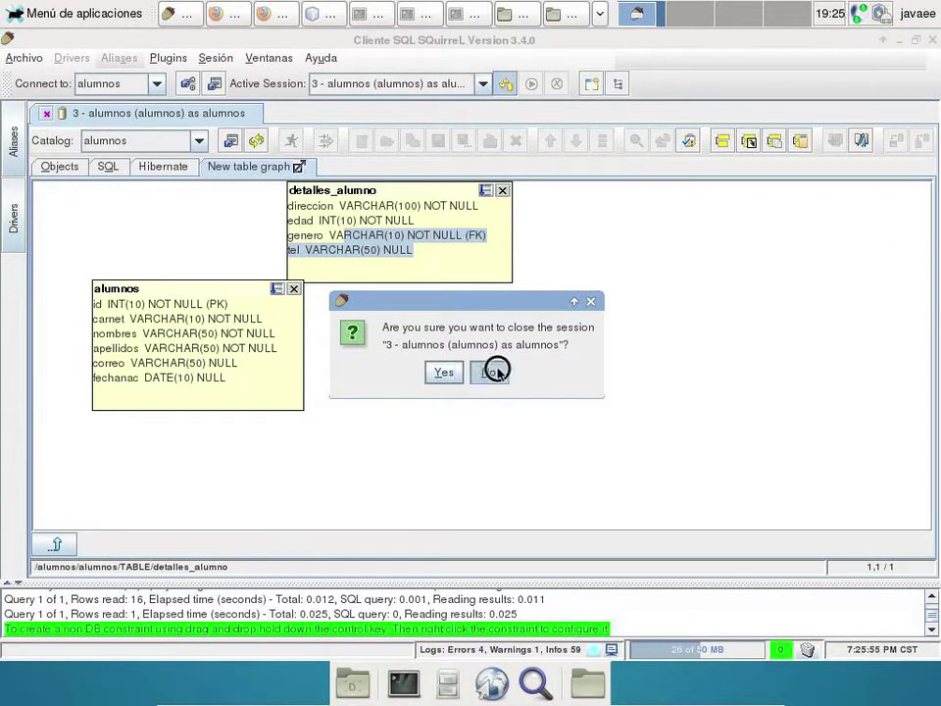
pyautogui.click(46, 112)
pyautogui.click(443, 371)
pyautogui.click(484, 380)
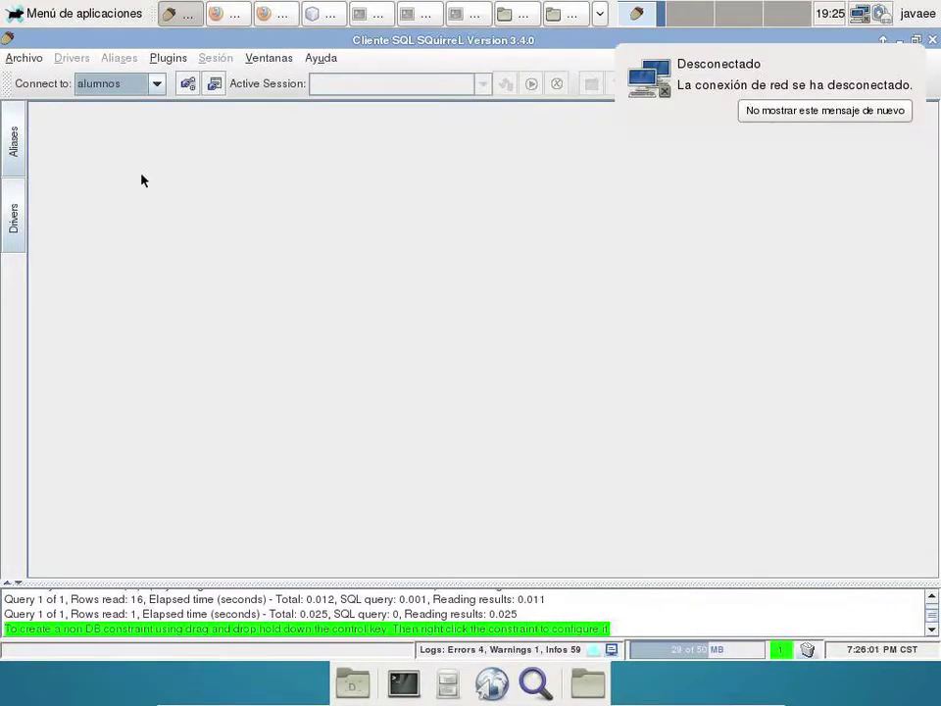
pyautogui.click(26, 57)
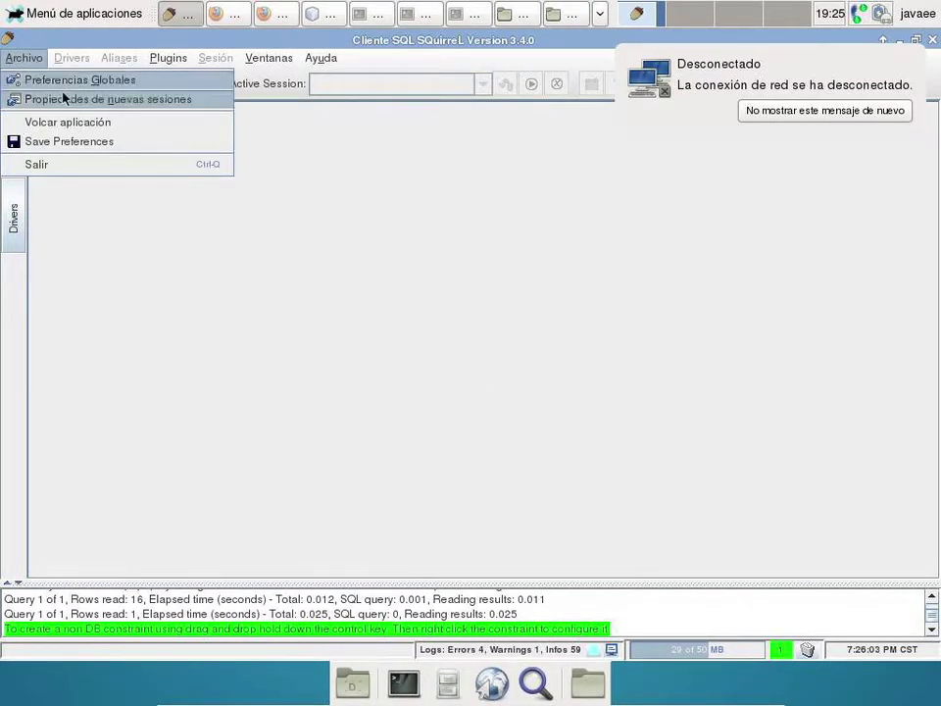
# - Quit SQuirreL SQL and open the Trabajo/jars folder holding the MySQL connector and ojdbc6 jars
pyautogui.click(102, 169)
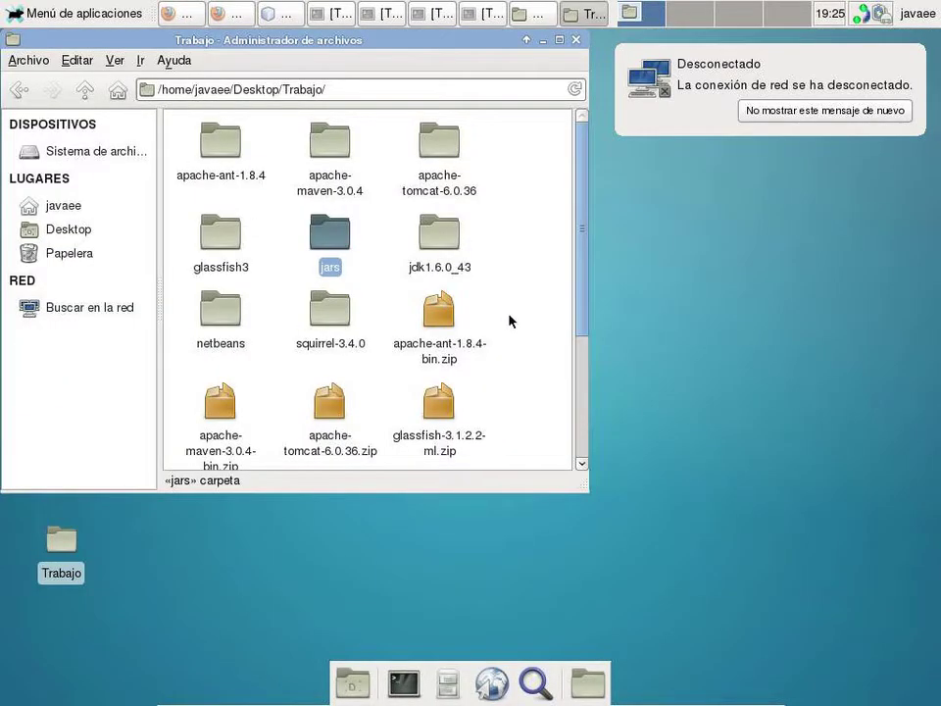
pyautogui.doubleClick(325, 245)
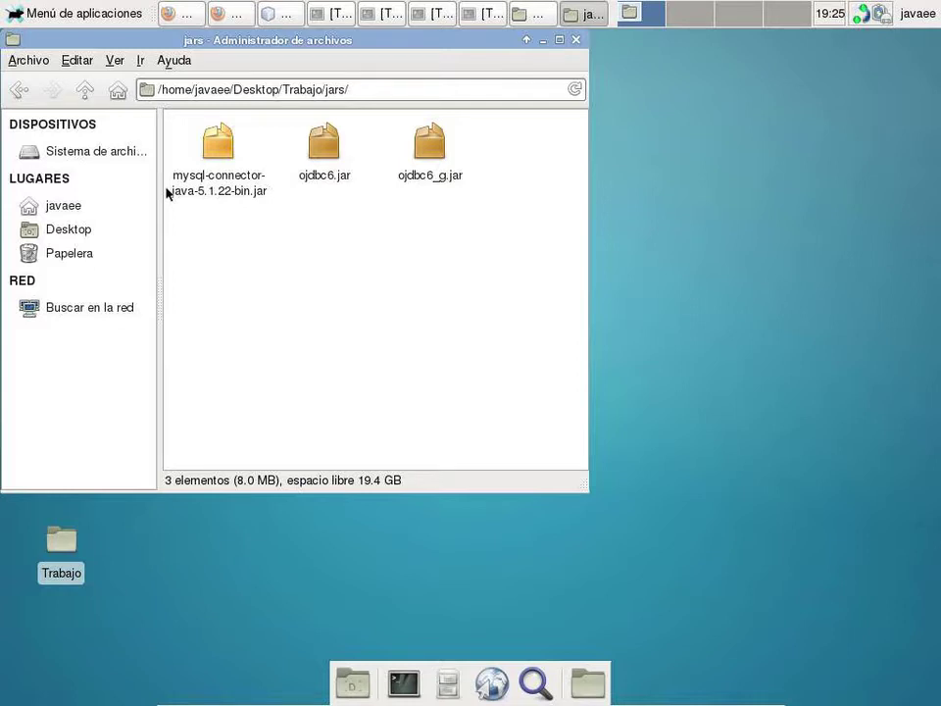
pyautogui.click(275, 16)
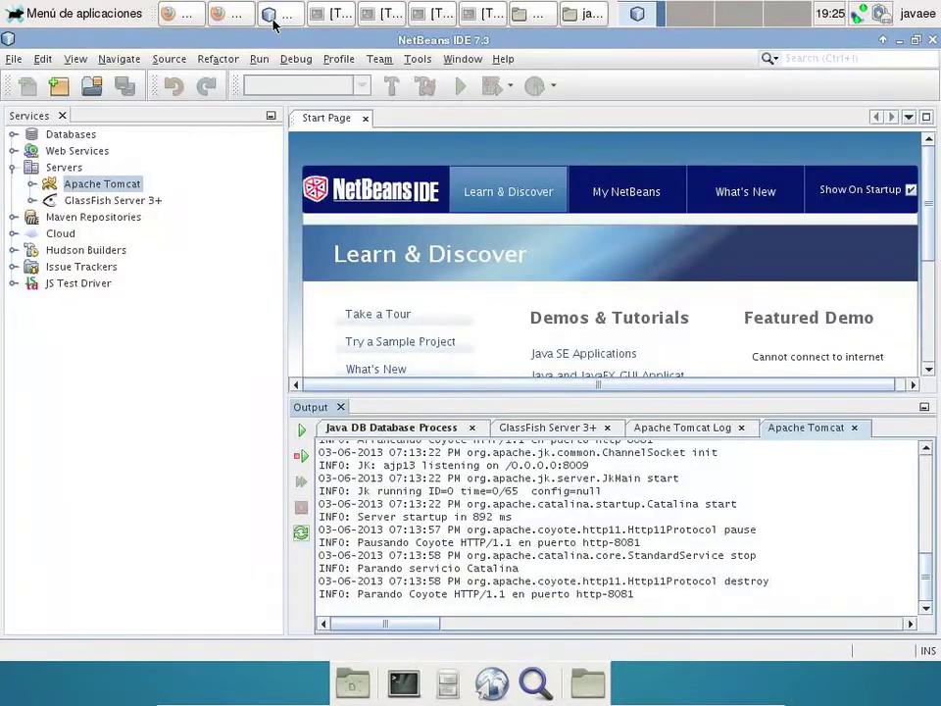
# - Create a new Java Web > Web Application project and name it ManttoAlumnos
pyautogui.click(152, 203)
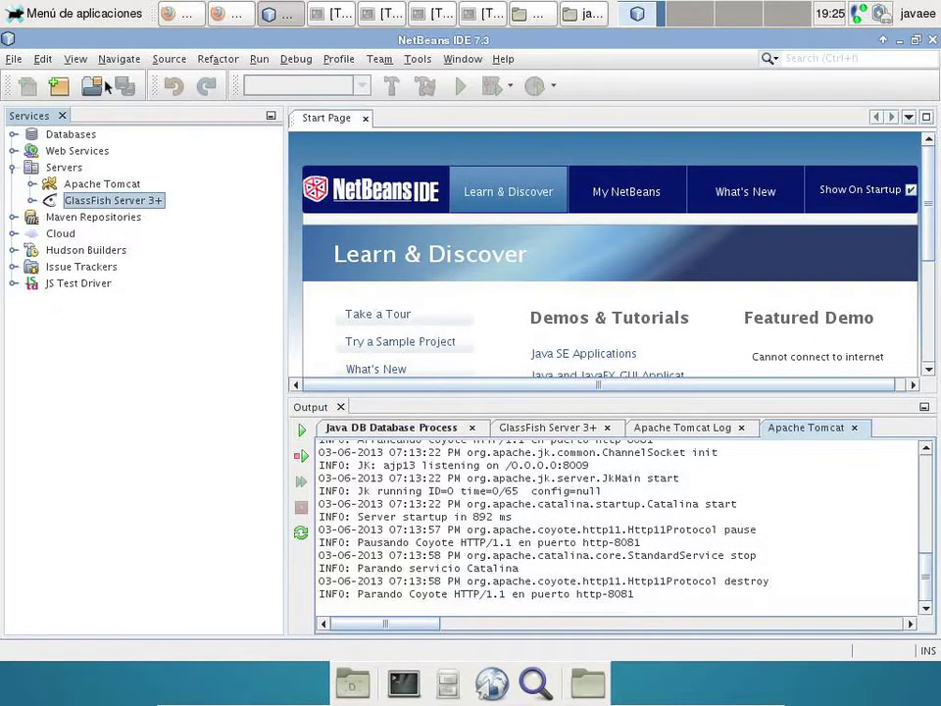
pyautogui.click(15, 59)
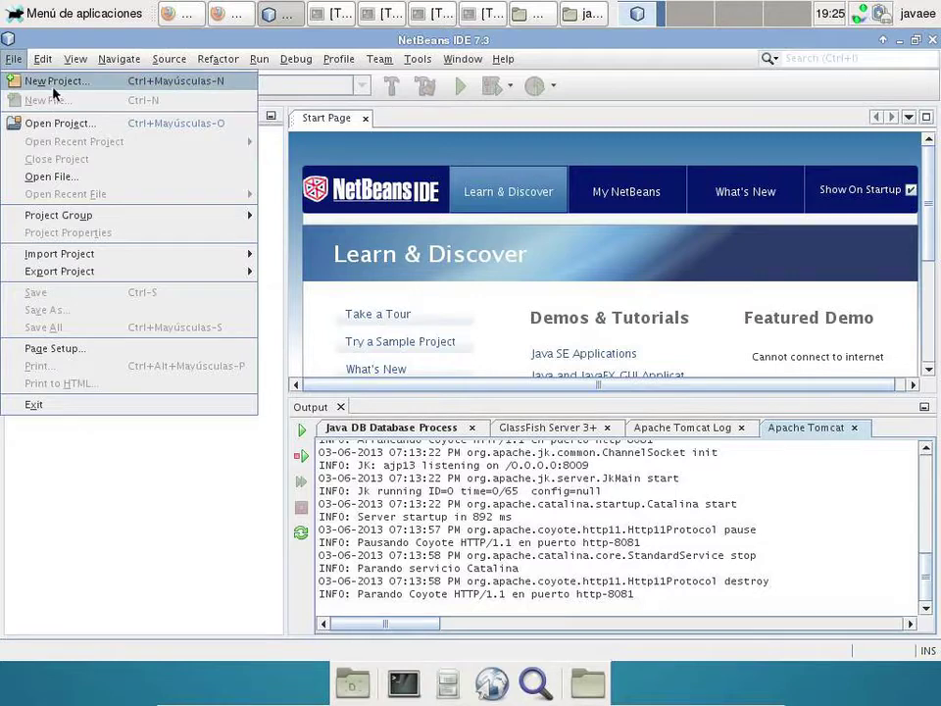
pyautogui.click(54, 86)
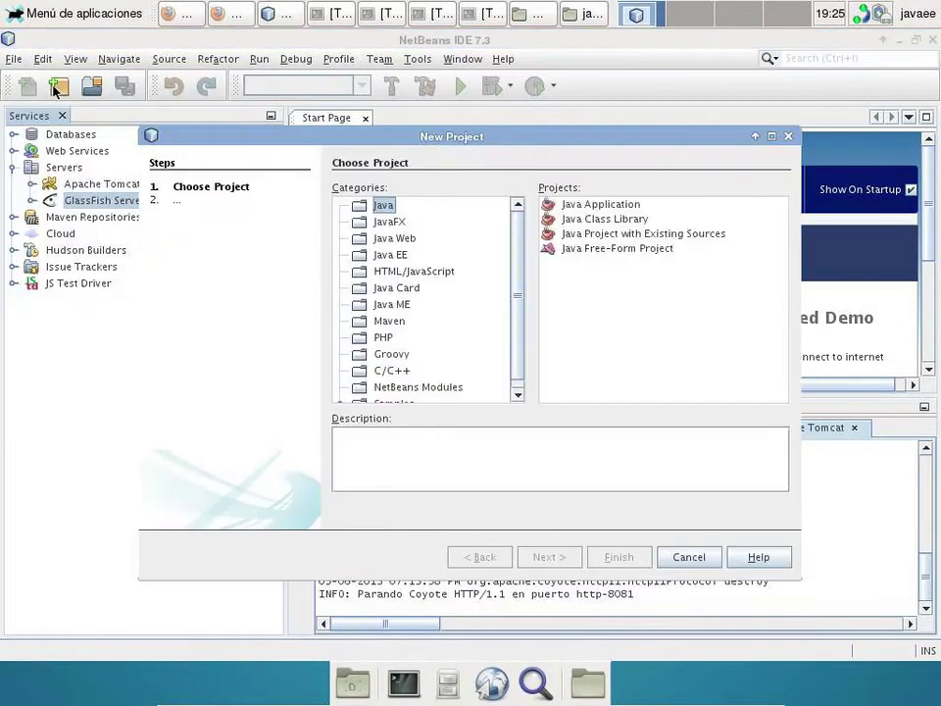
pyautogui.click(390, 239)
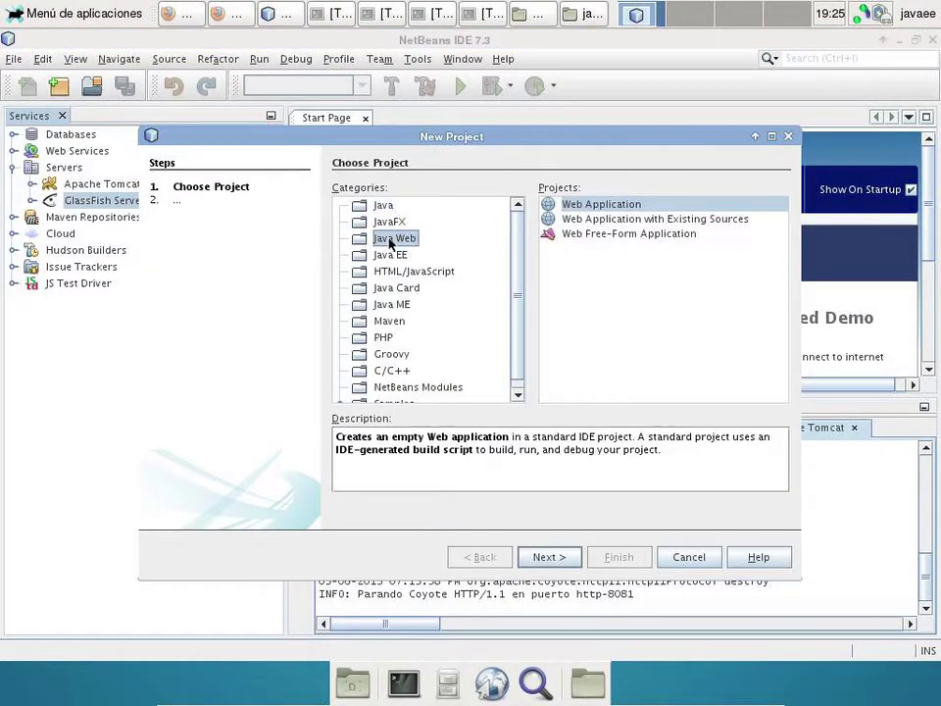
pyautogui.click(547, 557)
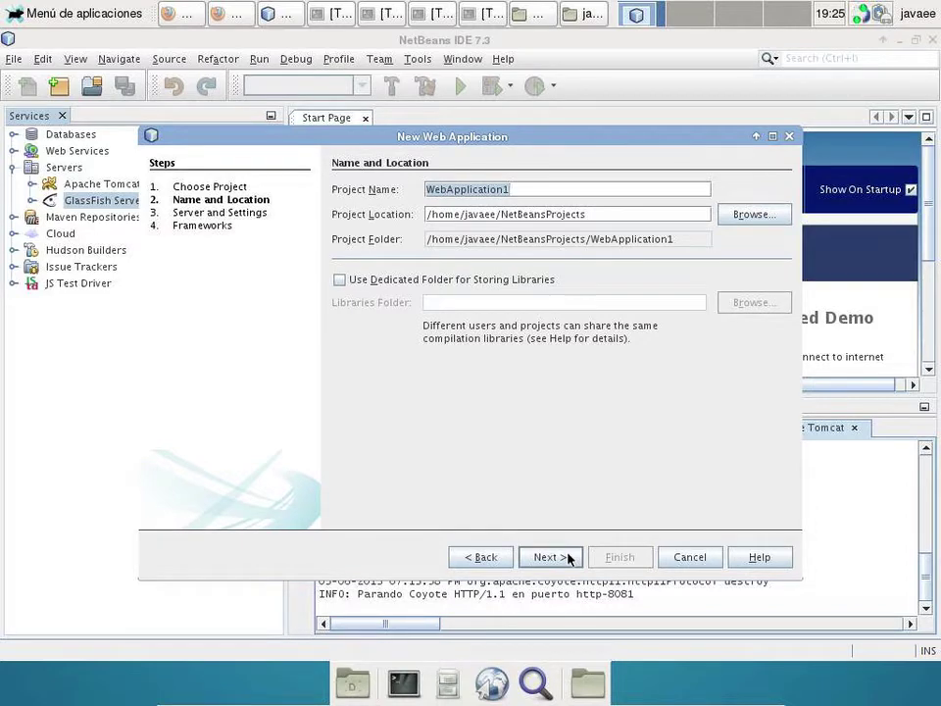
pyautogui.write('Man')
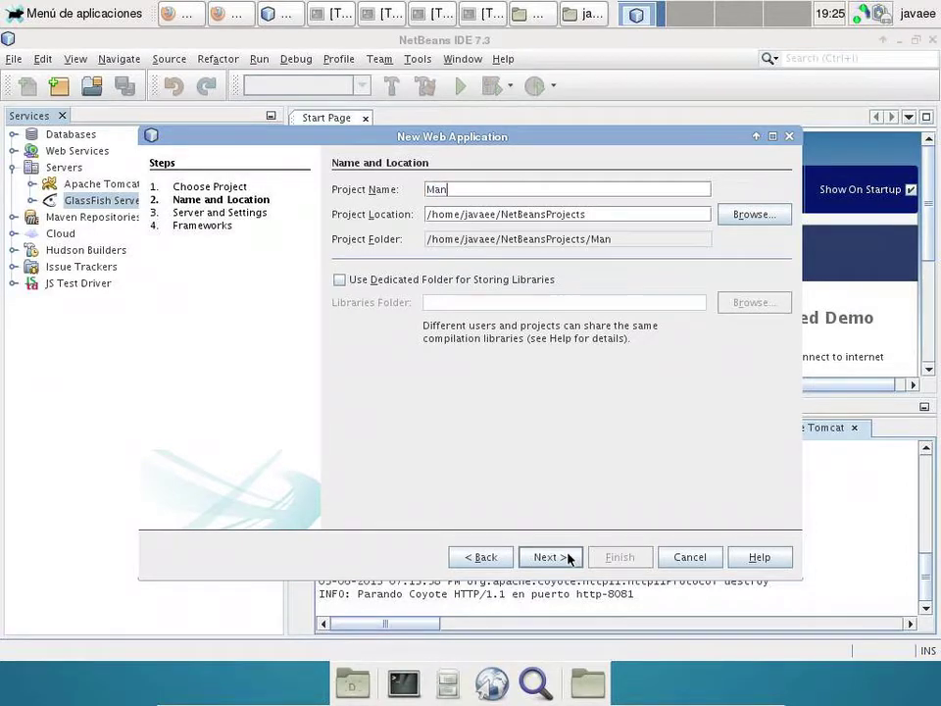
pyautogui.write('ttoAlumnos')
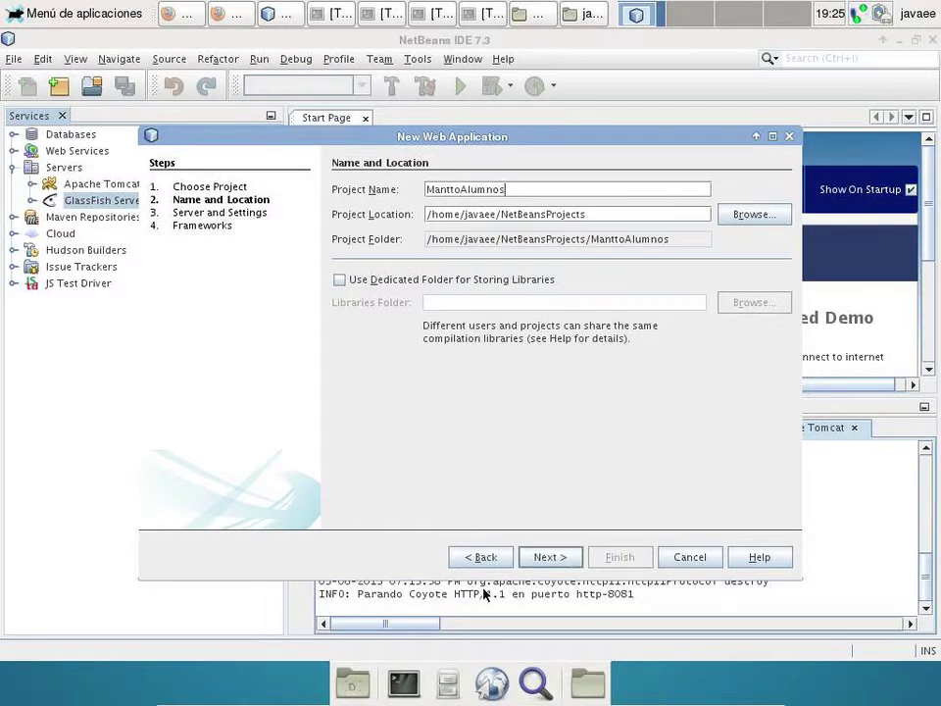
# - Set the project's Java EE Version to Java EE 6 Web on GlassFish
pyautogui.click(545, 558)
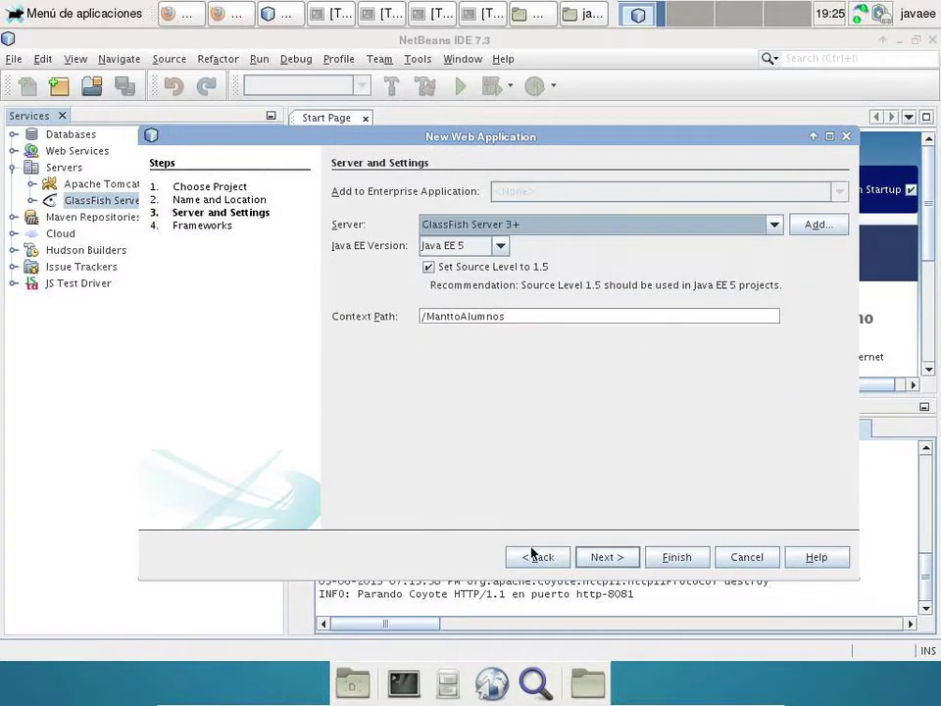
pyautogui.click(500, 245)
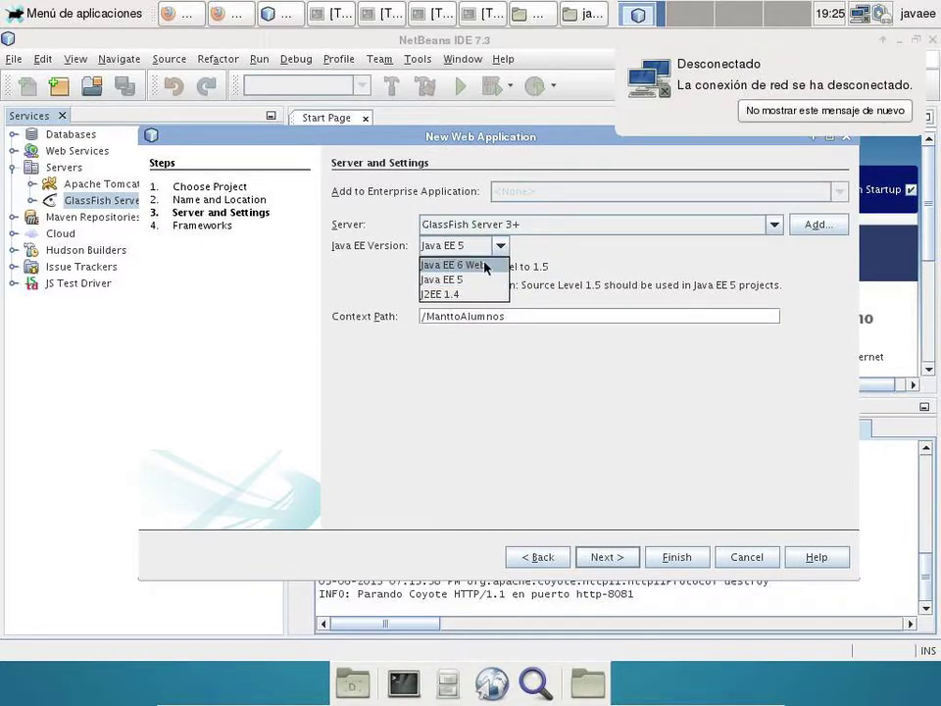
pyautogui.click(485, 265)
pyautogui.click(612, 556)
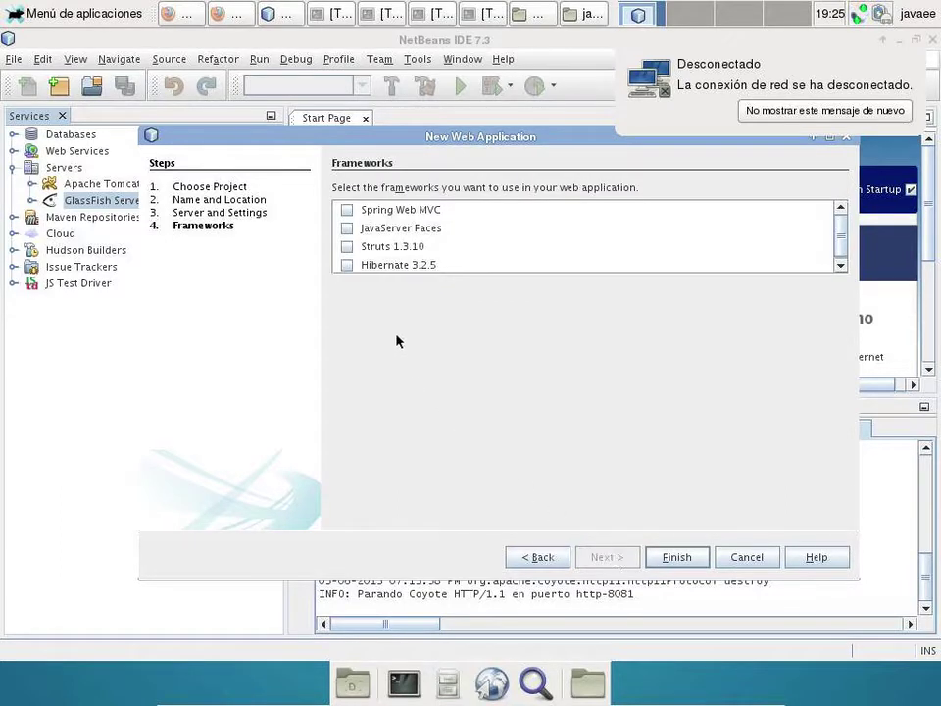
# - Enable JavaServer Faces with an edited URL pattern and the PrimeFaces component suite, then finish
pyautogui.click(346, 228)
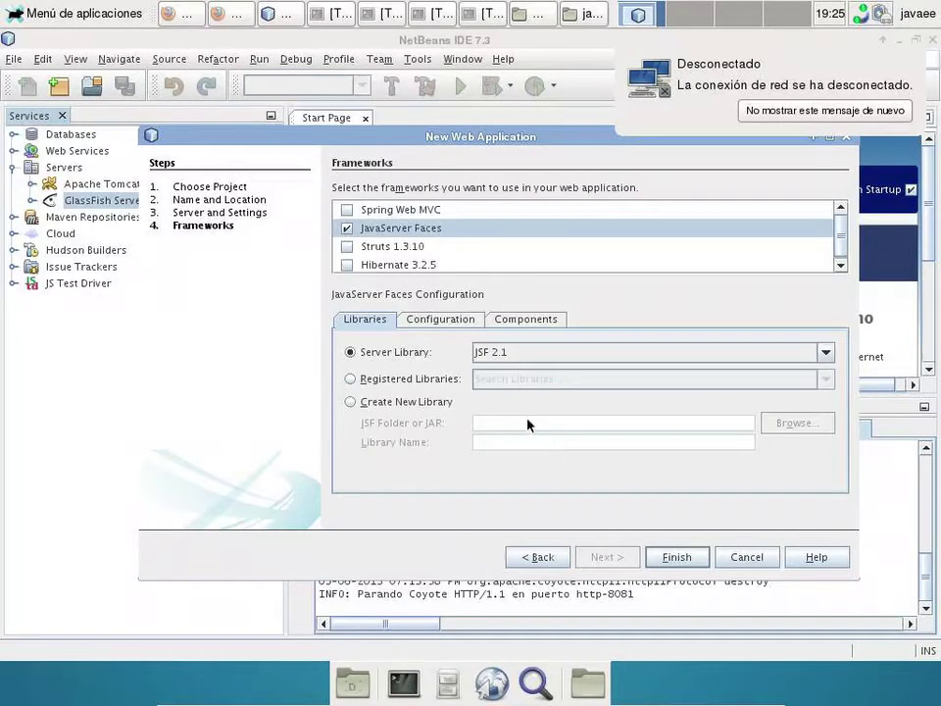
pyautogui.click(440, 319)
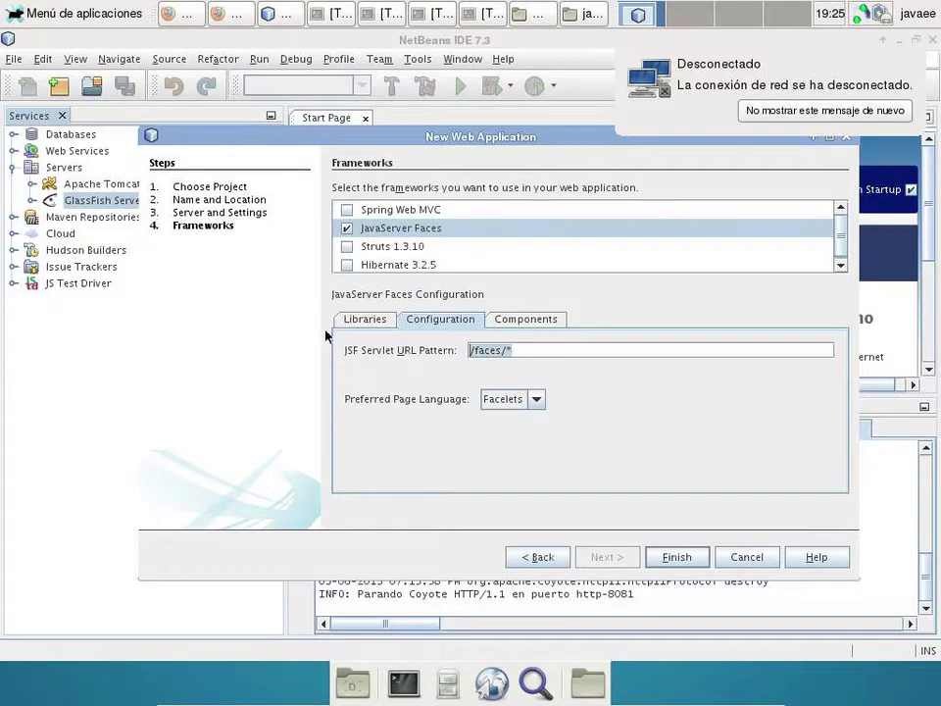
pyautogui.write('*')
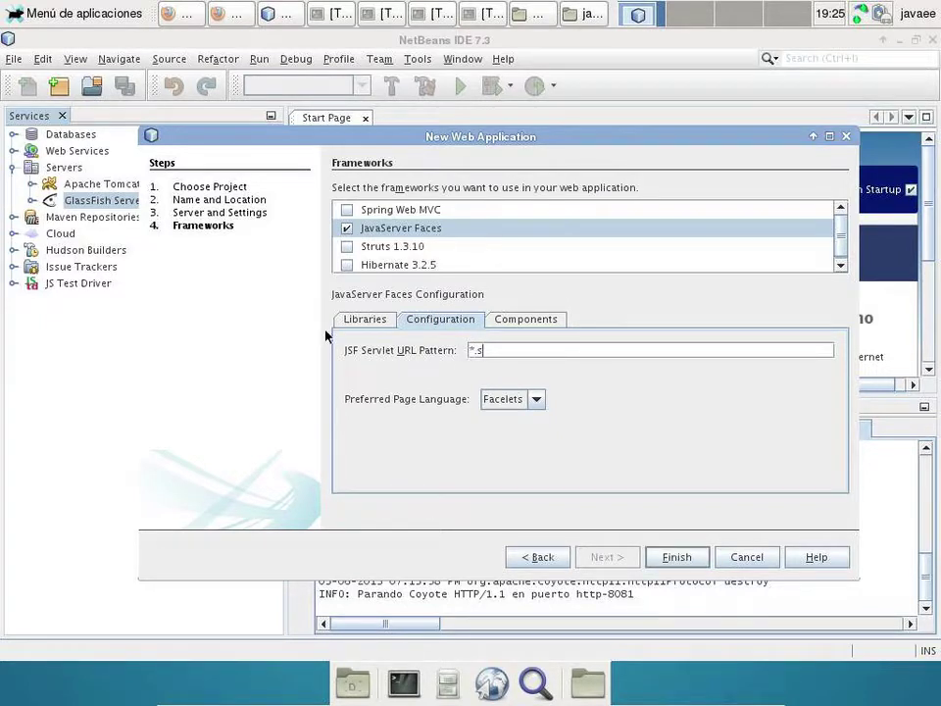
pyautogui.write('.')
pyautogui.write('jsd')
pyautogui.press('BackSpace')
pyautogui.click(509, 318)
pyautogui.click(360, 372)
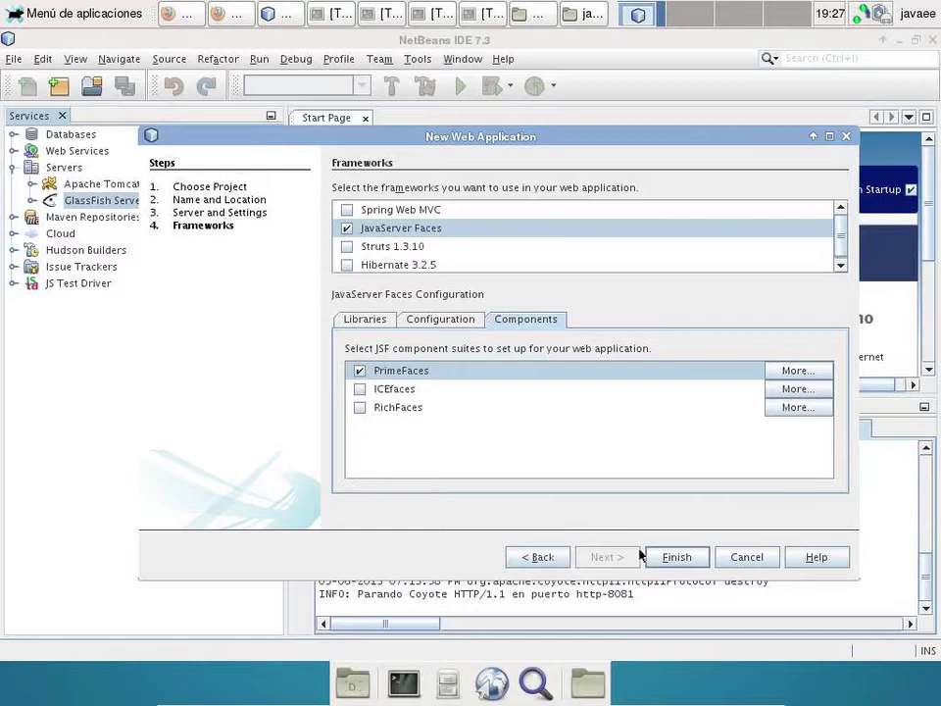
pyautogui.click(674, 564)
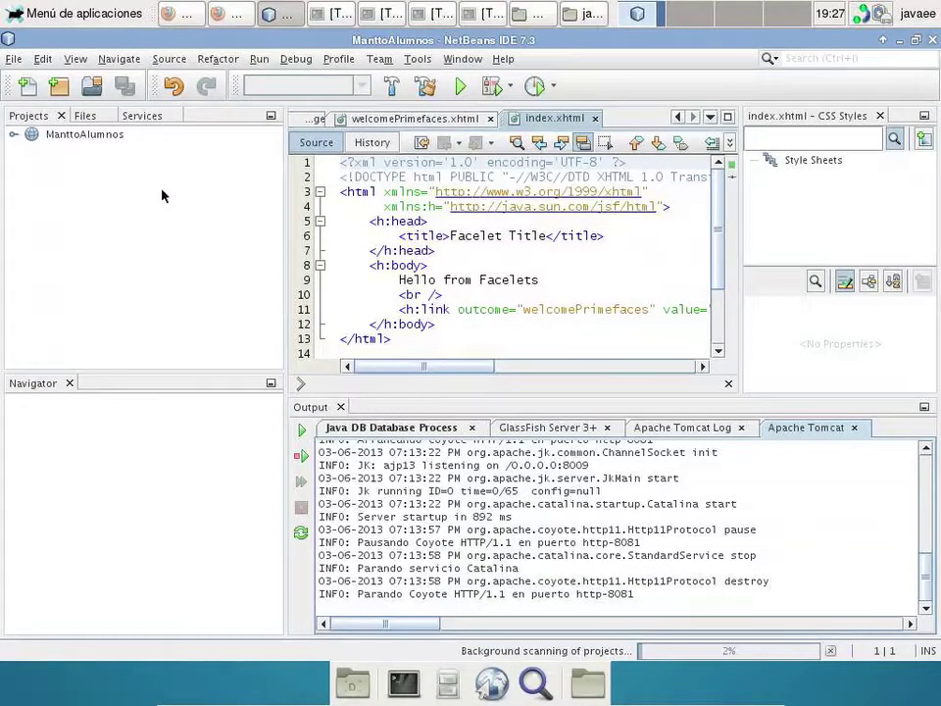
# - Run ManttoAlumnos so it builds and deploys on GlassFish Server 3+
pyautogui.click(99, 135)
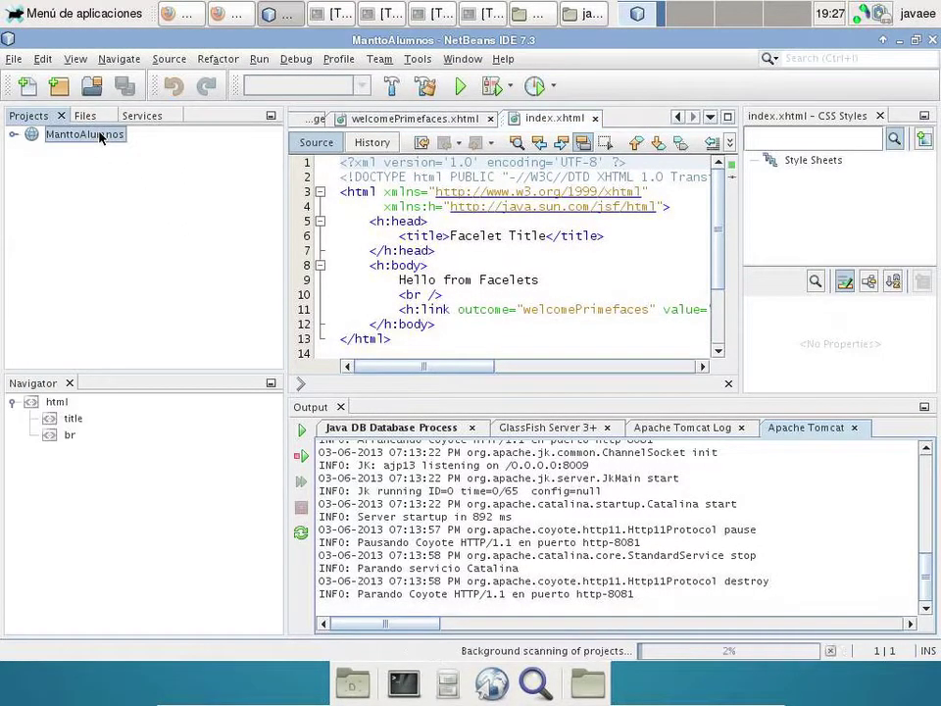
pyautogui.rightClick(99, 135)
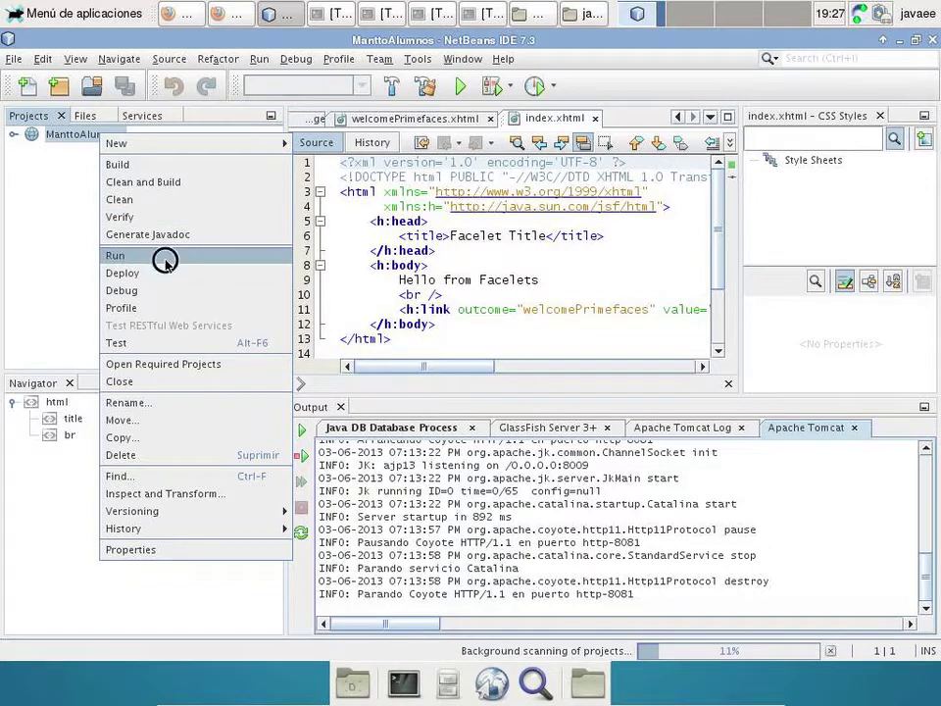
pyautogui.click(165, 258)
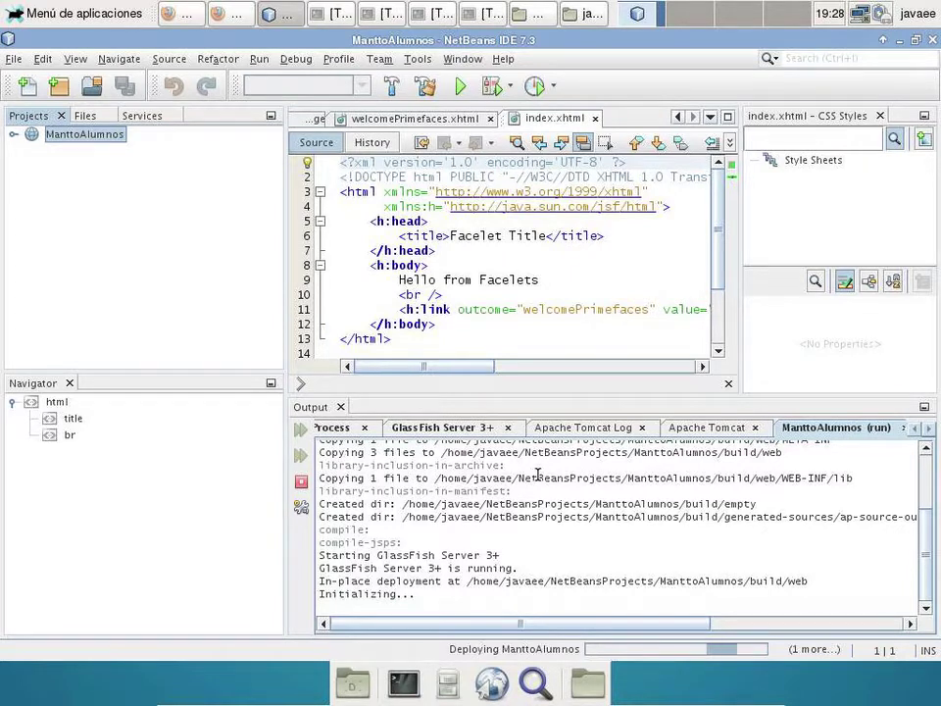
pyautogui.click(925, 428)
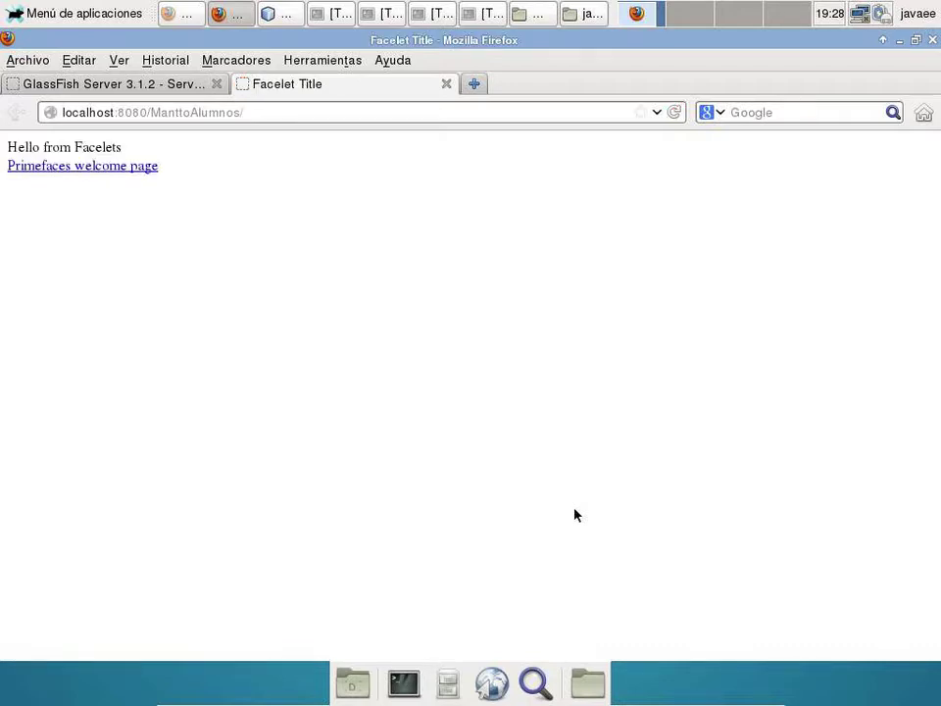
# - View the app's PrimeFaces welcome page in Firefox, then return to NetBeans
pyautogui.click(147, 167)
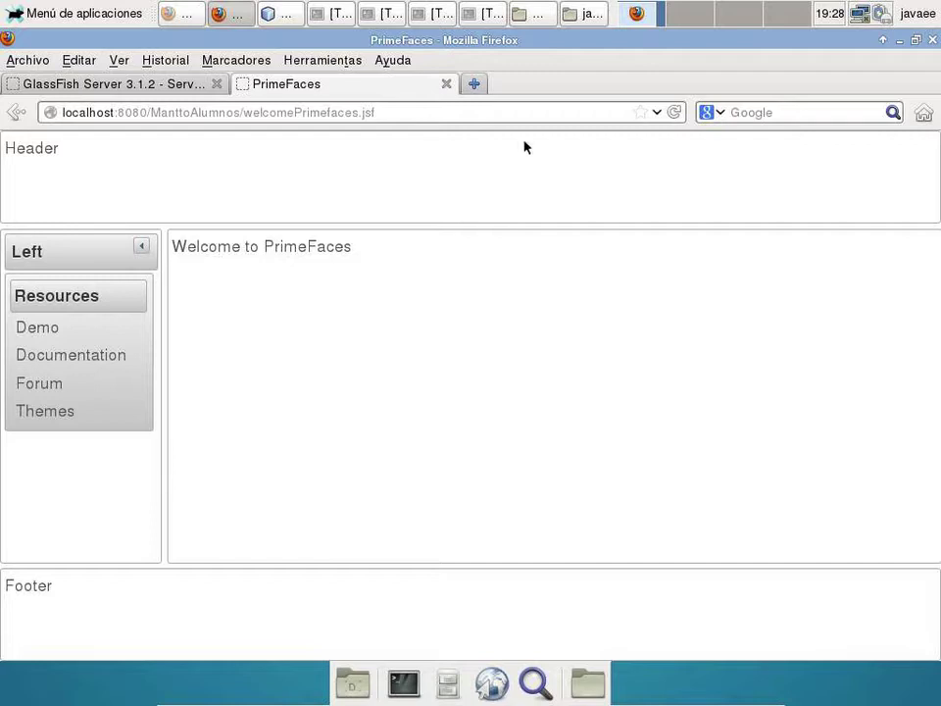
pyautogui.click(281, 17)
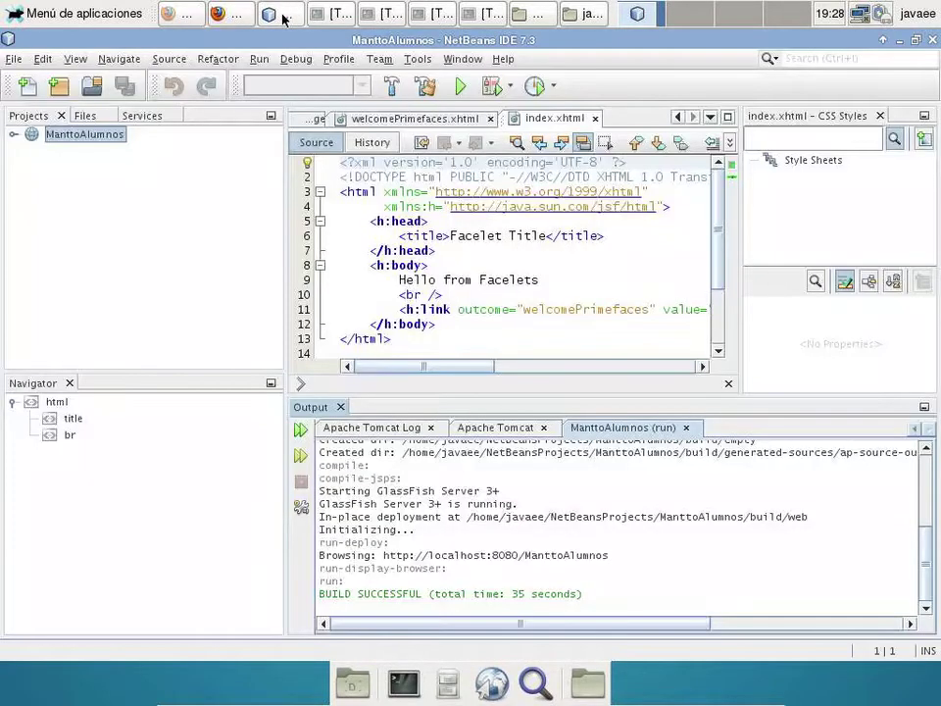
# - Start a new database connection using the MySQL (Connector/J driver) from the Services Drivers list
pyautogui.click(160, 117)
pyautogui.click(13, 135)
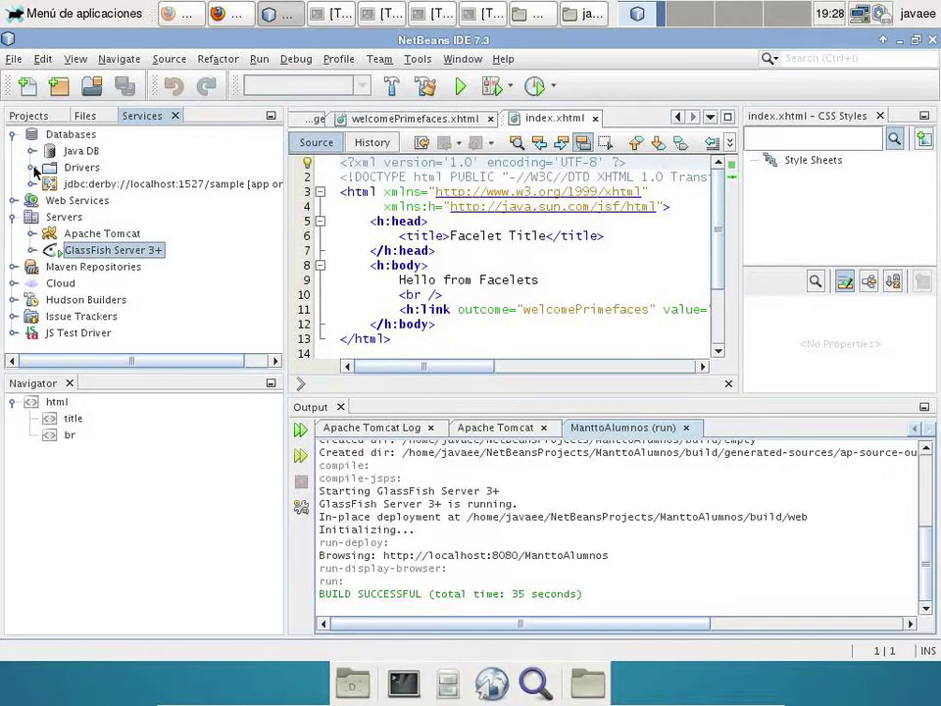
pyautogui.click(33, 168)
pyautogui.click(131, 238)
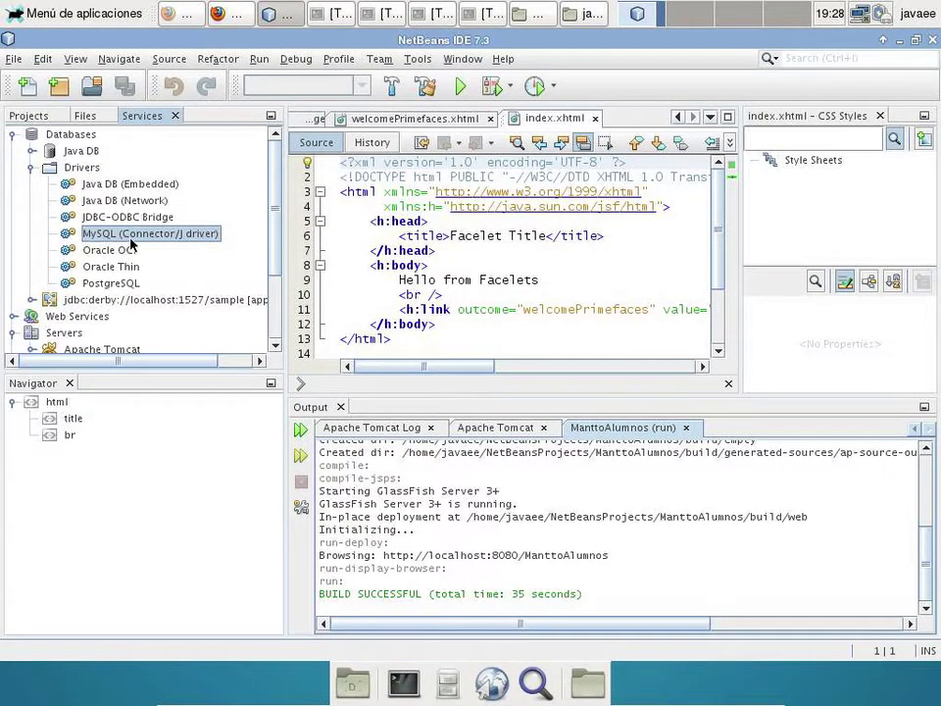
pyautogui.rightClick(131, 238)
pyautogui.click(148, 248)
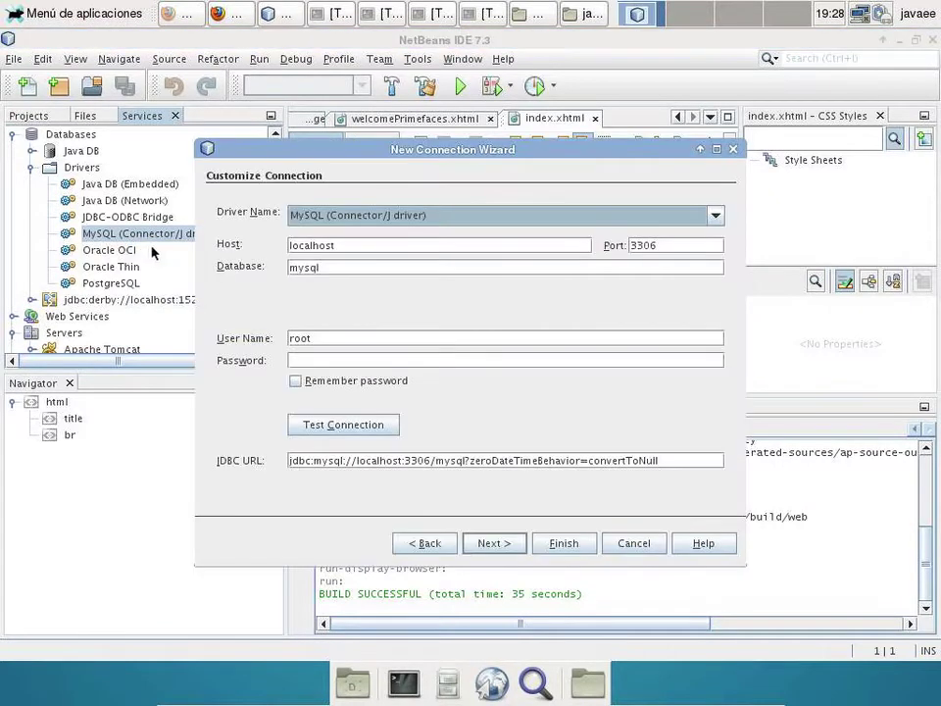
# - Set database alumnos, enter the user name, remember the password, and test the connection
pyautogui.click(368, 246)
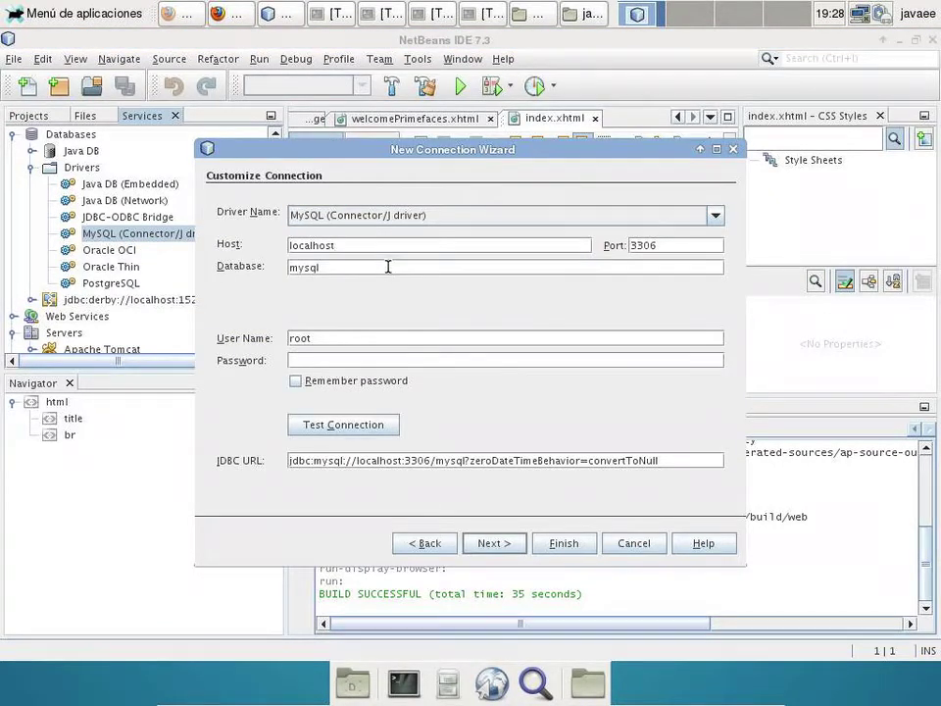
pyautogui.doubleClick(388, 267)
pyautogui.write('alumnos')
pyautogui.moveTo(329, 339); pyautogui.dragTo(209, 339)
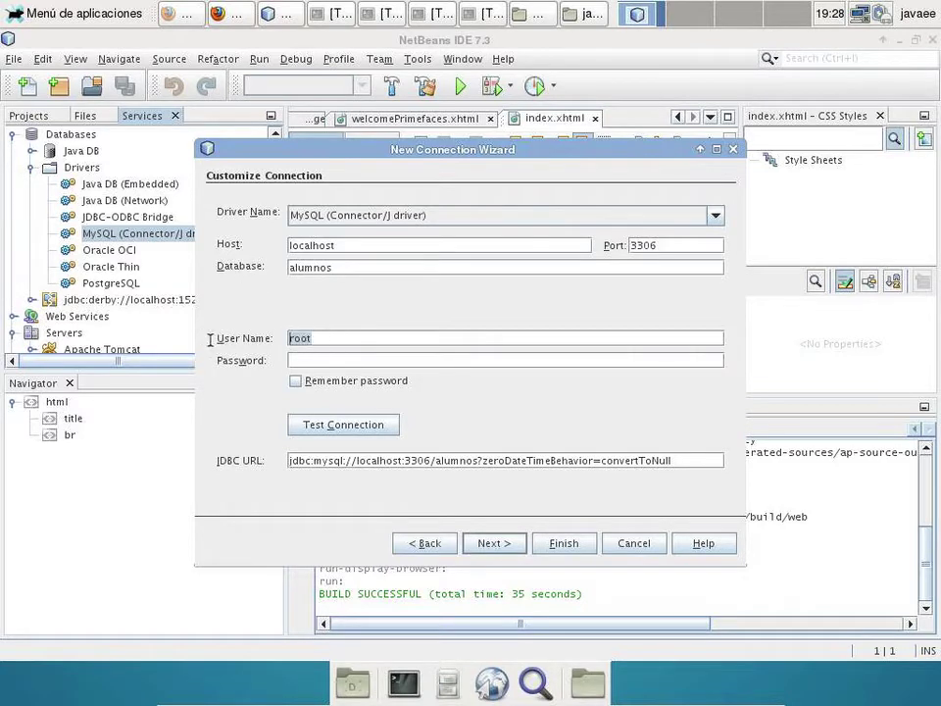
pyautogui.write('alumnos')
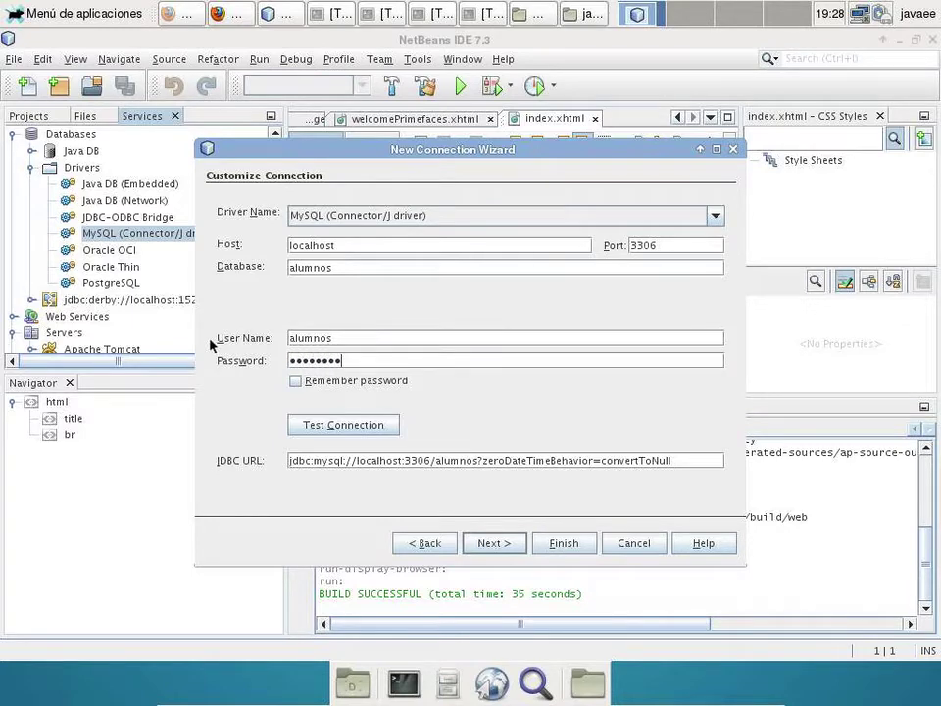
pyautogui.click(296, 381)
pyautogui.click(335, 424)
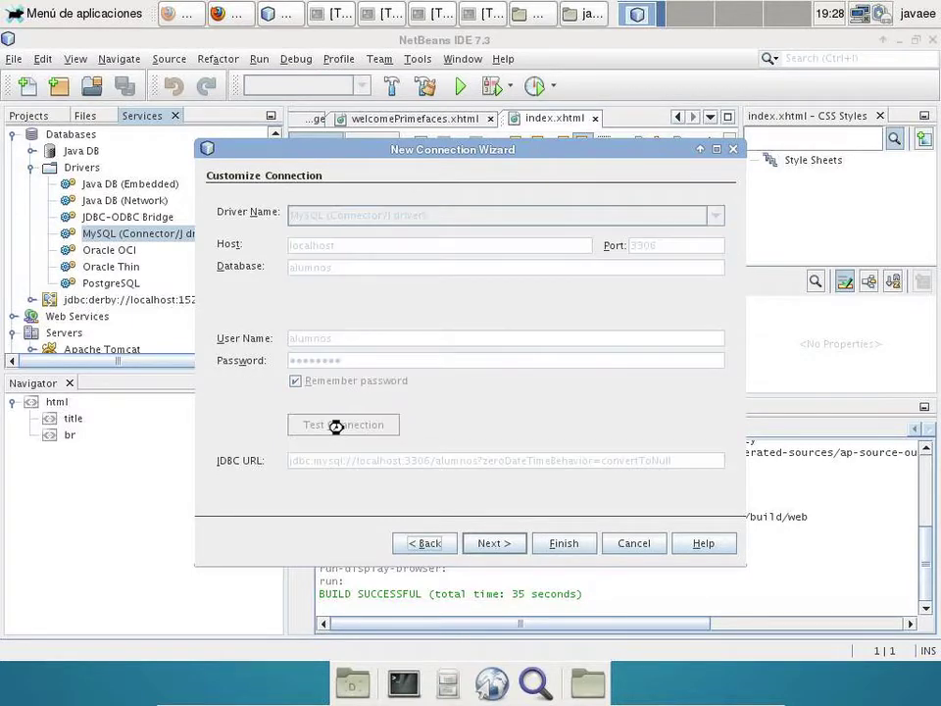